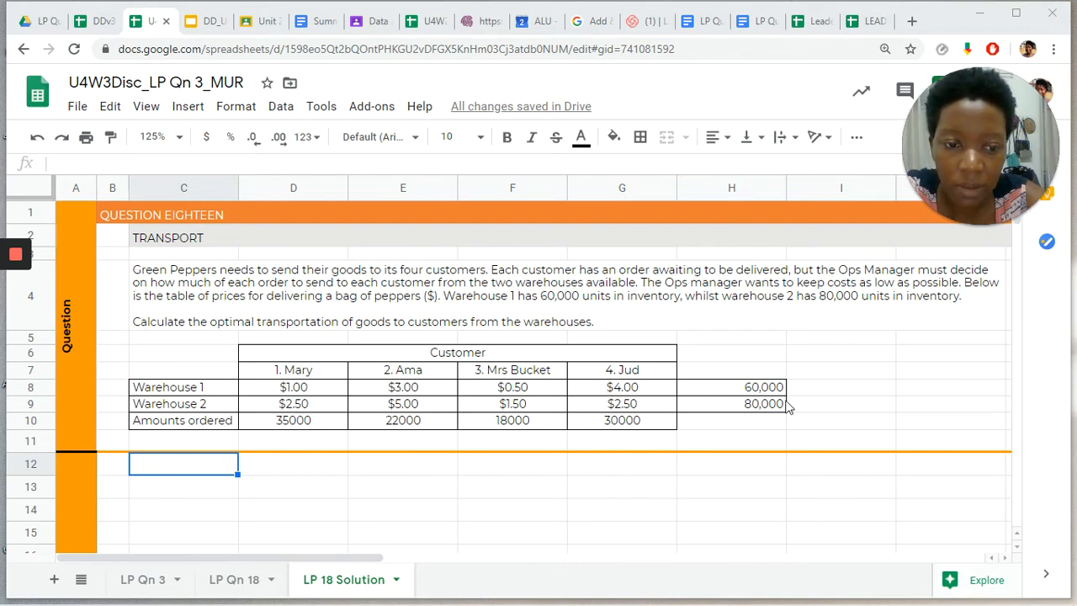
Step: Colour the Warehouse 1 and Warehouse 2 labels and their inventory amounts in H8:H9 purple
{"action": "left_click", "coordinate": [734, 392]}
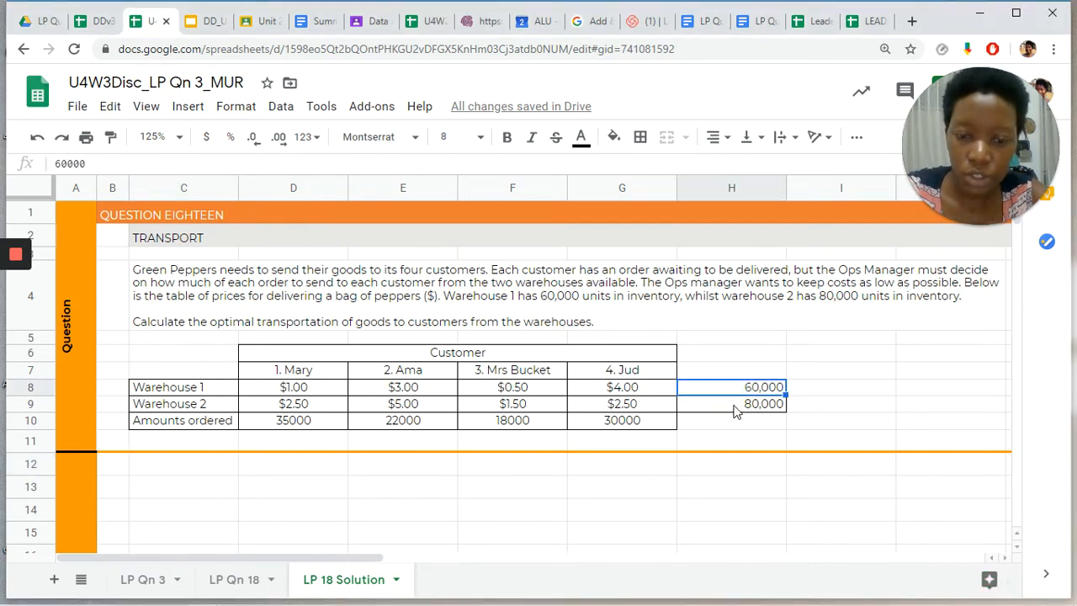
{"action": "left_click", "coordinate": [733, 405], "text": "ctrl"}
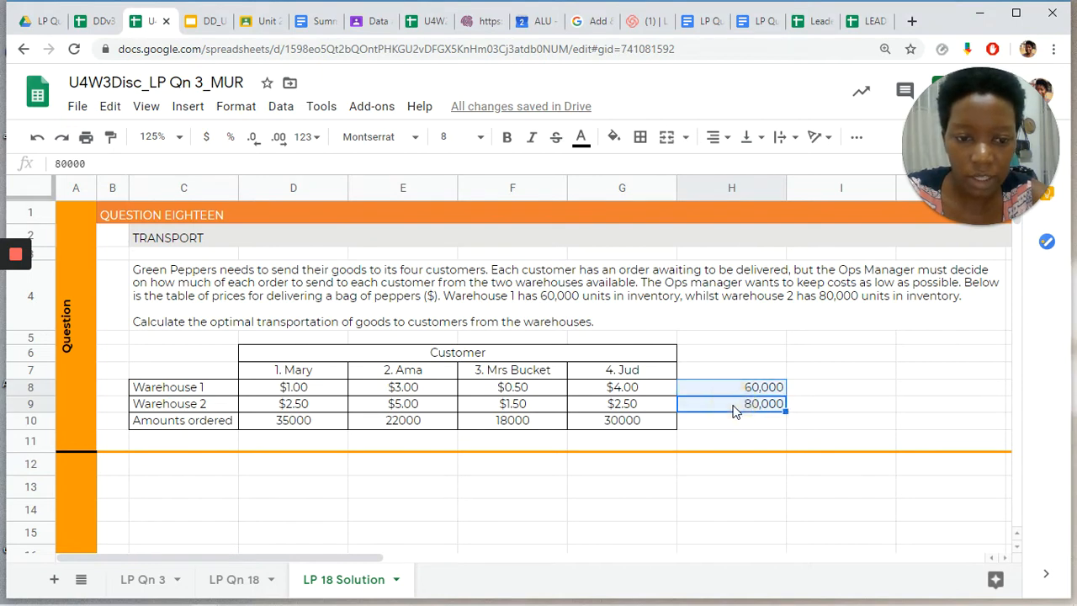
{"action": "left_click", "coordinate": [208, 390], "text": "ctrl"}
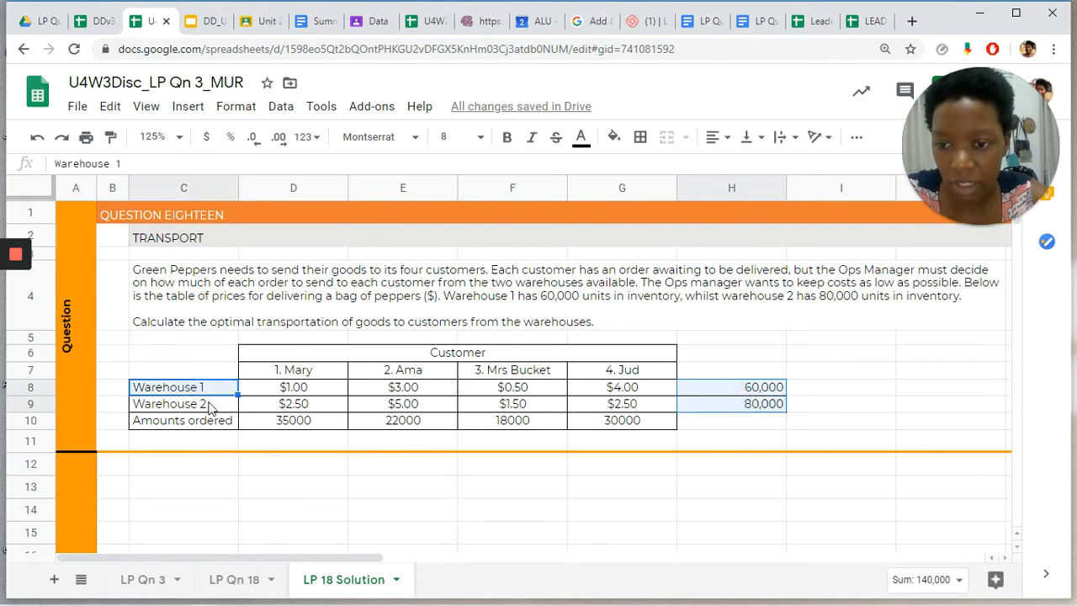
{"action": "left_click", "coordinate": [206, 404], "text": "ctrl"}
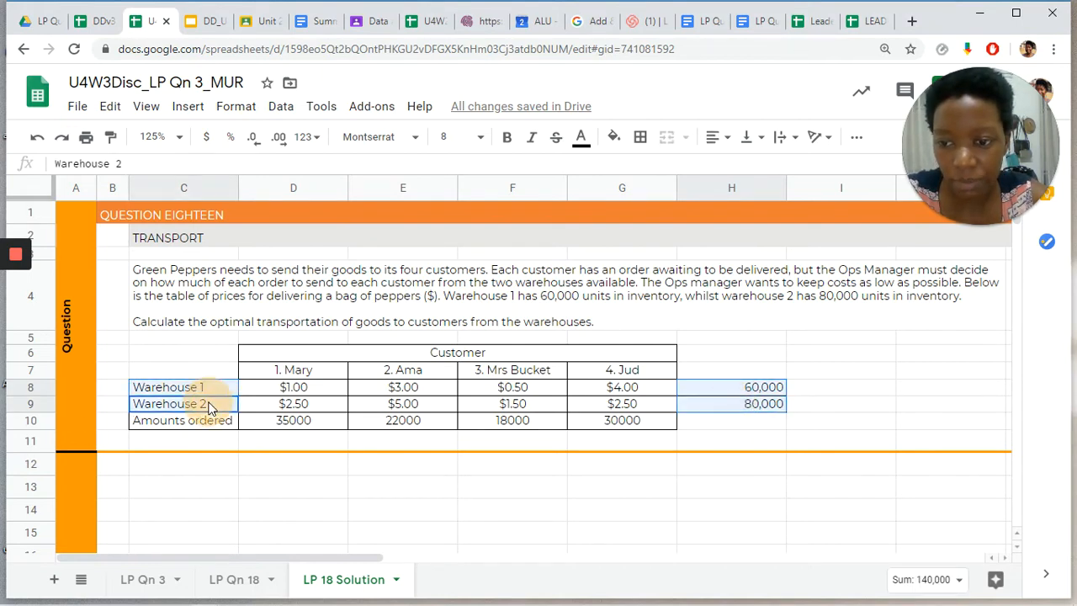
{"action": "left_click", "coordinate": [582, 138]}
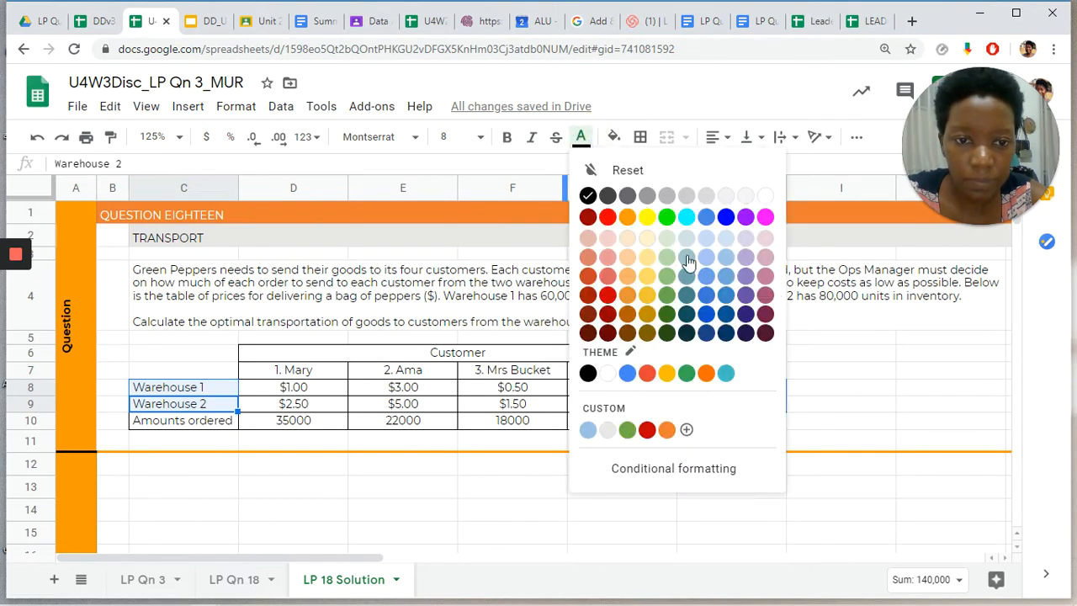
{"action": "left_click", "coordinate": [745, 217]}
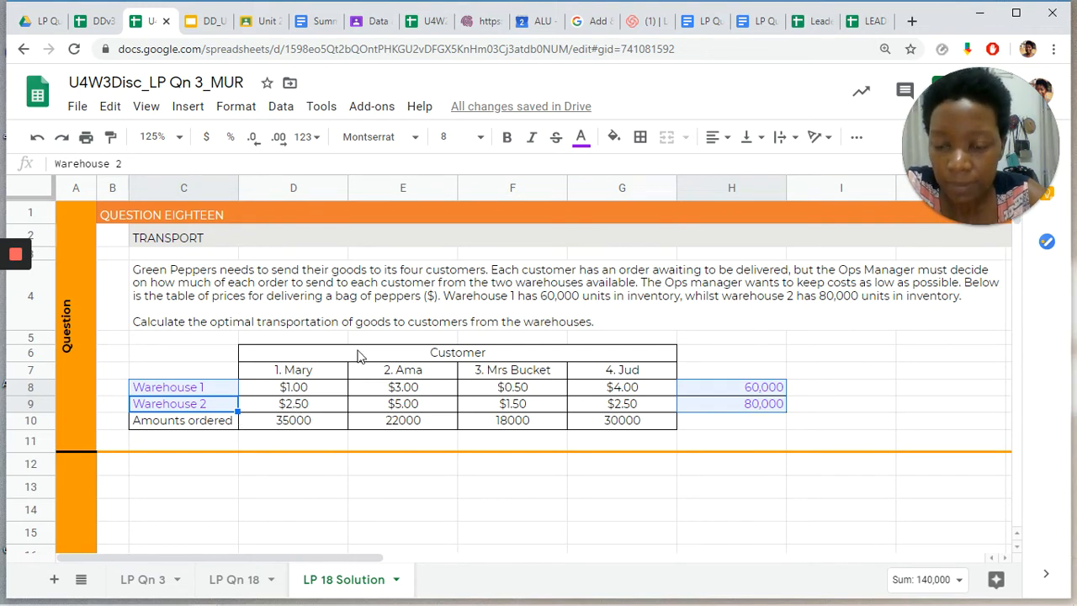
{"action": "left_click", "coordinate": [316, 375]}
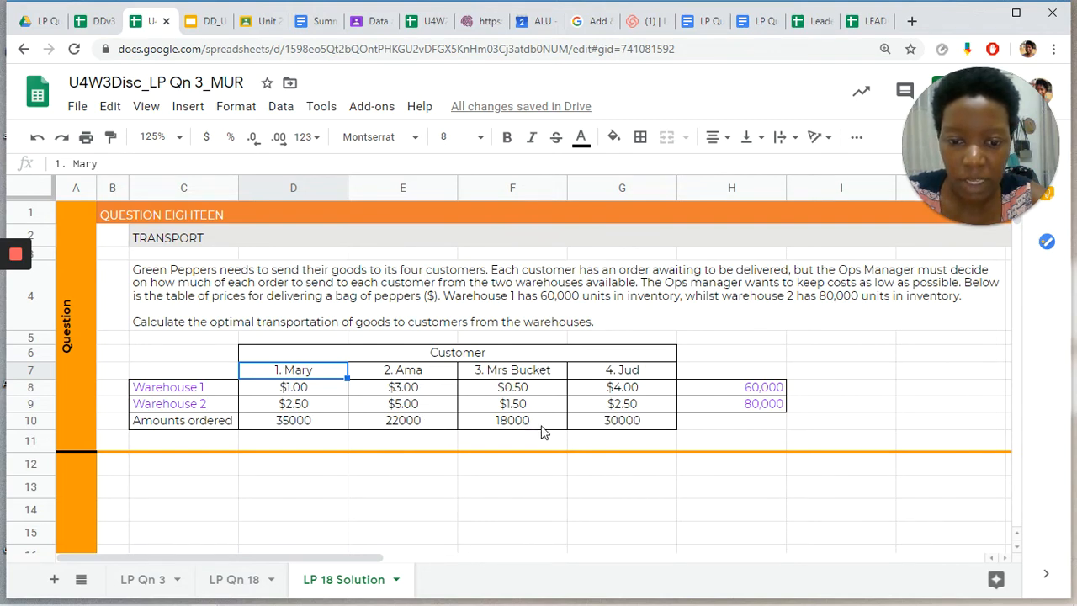
{"action": "left_click", "coordinate": [601, 424]}
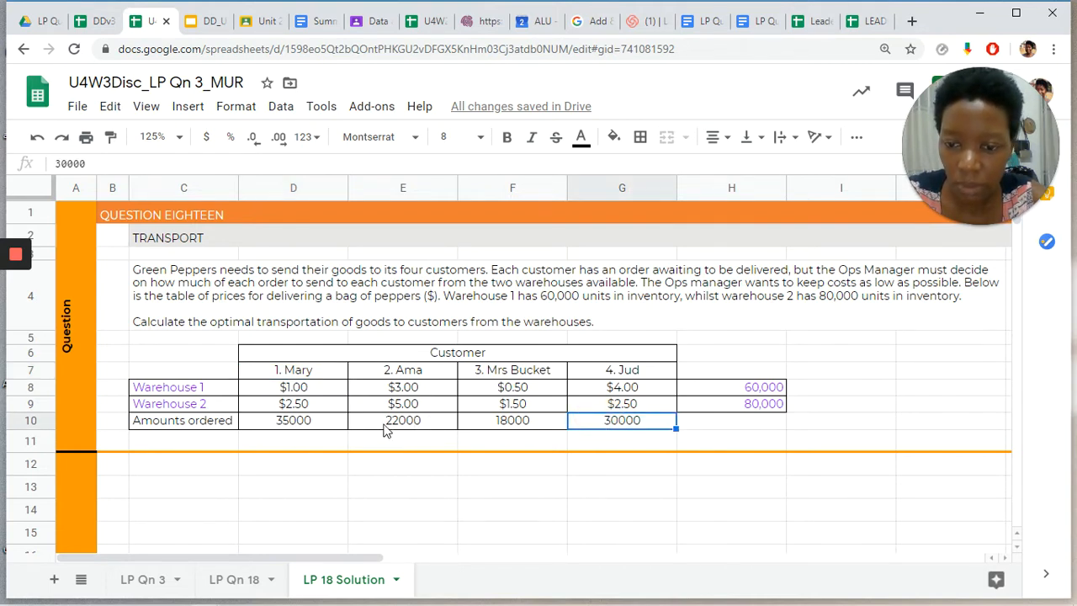
{"action": "left_click", "coordinate": [215, 429]}
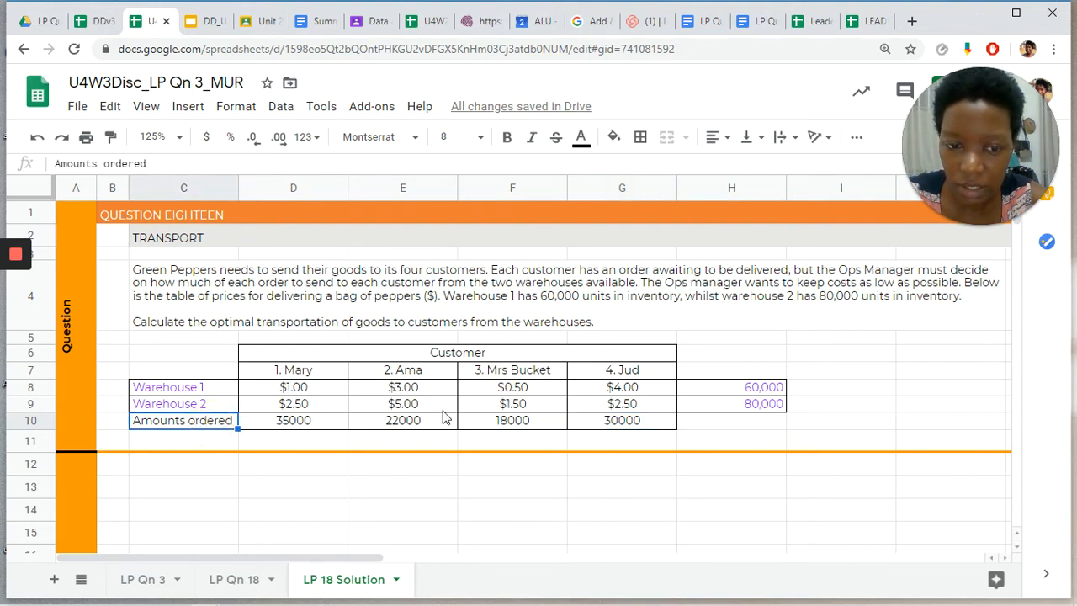
Step: Colour the four customer names in D7:G7 and the amounts ordered in D10:G10 blue
{"action": "left_click", "coordinate": [324, 424]}
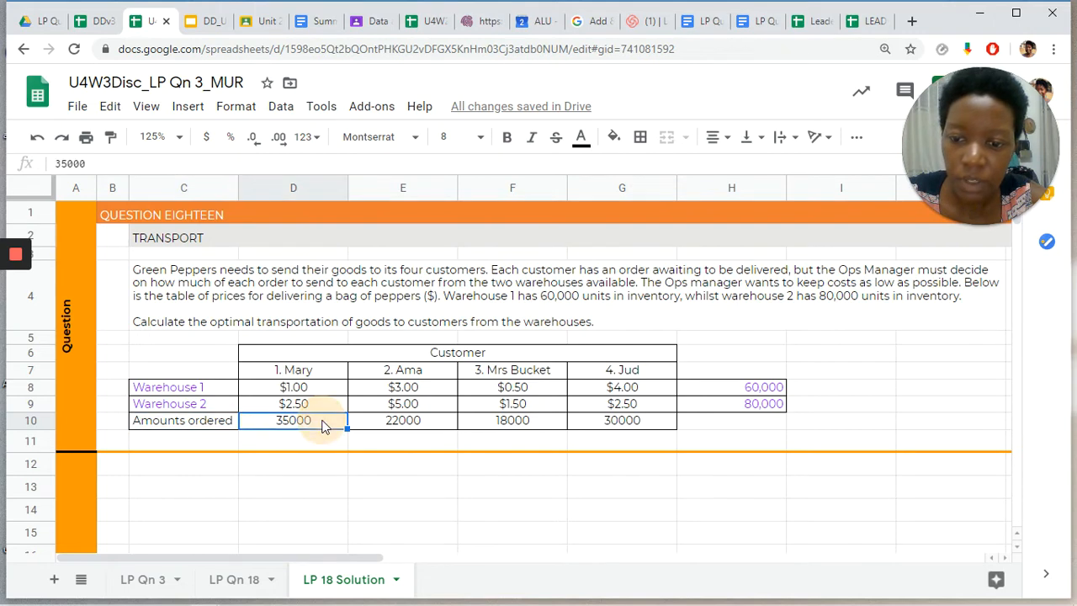
{"action": "left_click", "coordinate": [661, 428], "text": "shift"}
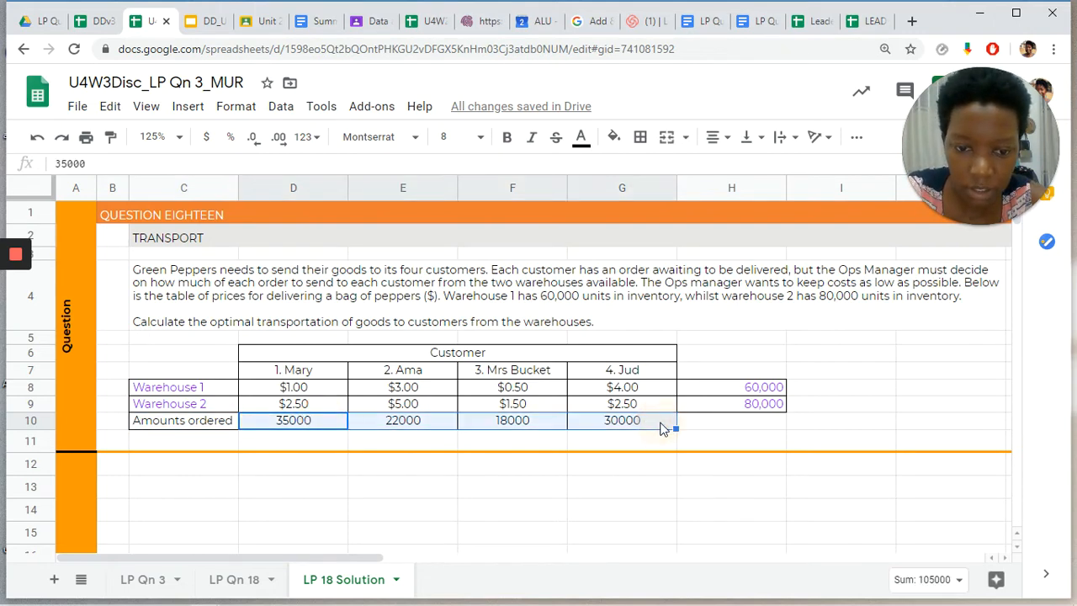
{"action": "left_click", "coordinate": [661, 372], "text": "ctrl"}
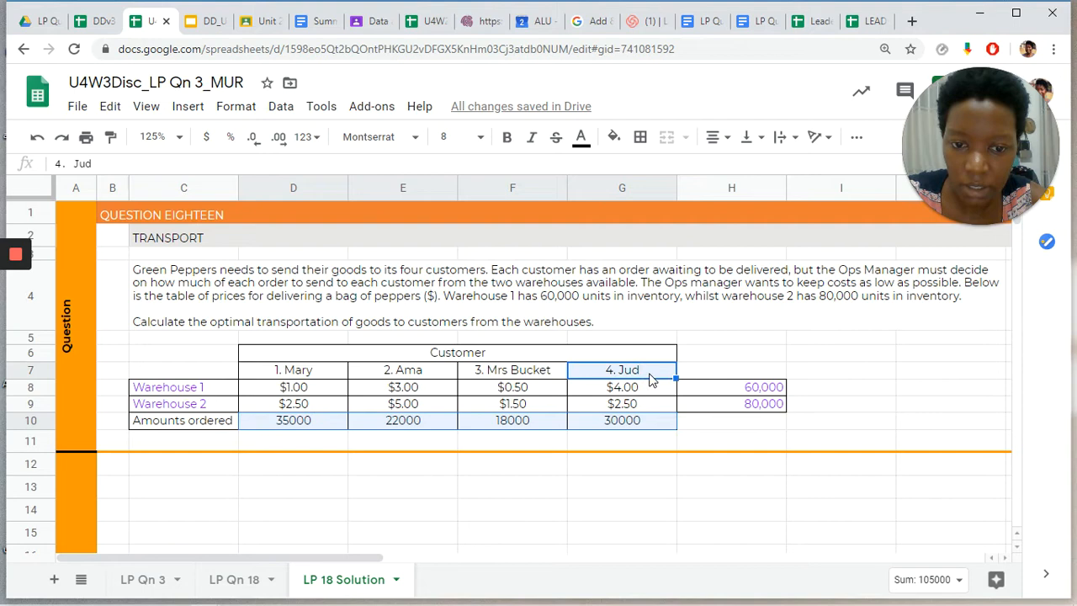
{"action": "left_click", "coordinate": [329, 372], "text": "ctrl"}
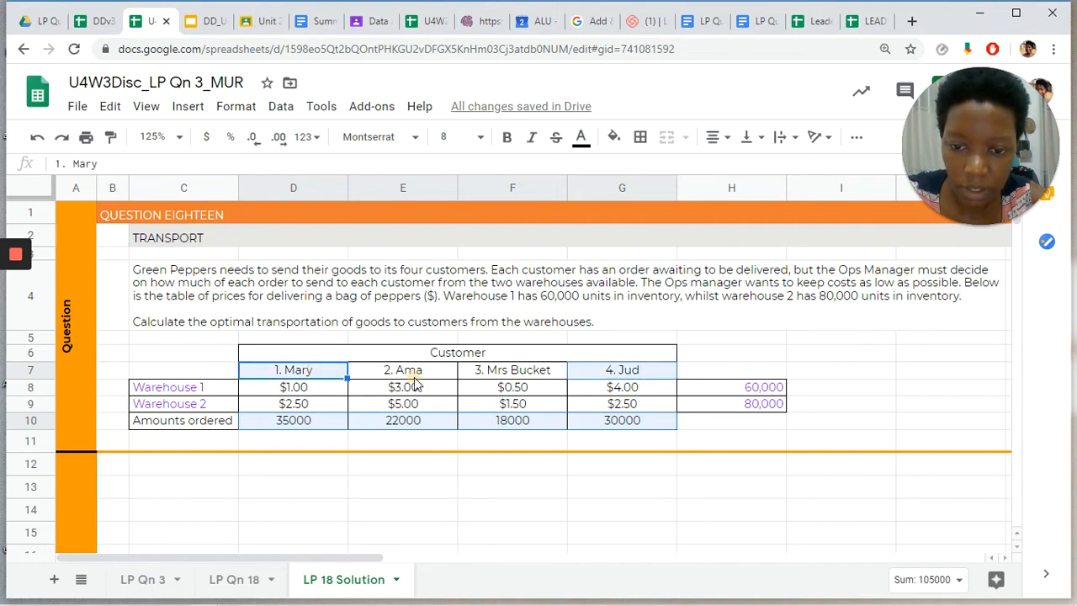
{"action": "left_click", "coordinate": [441, 374], "text": "ctrl"}
{"action": "left_click", "coordinate": [513, 377], "text": "ctrl"}
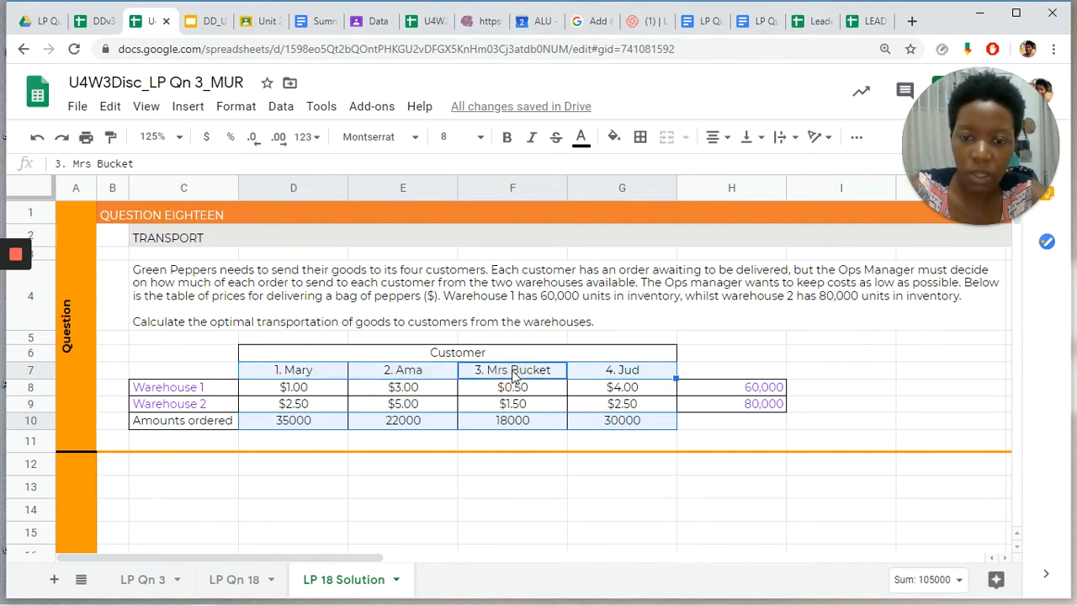
{"action": "left_click", "coordinate": [581, 137]}
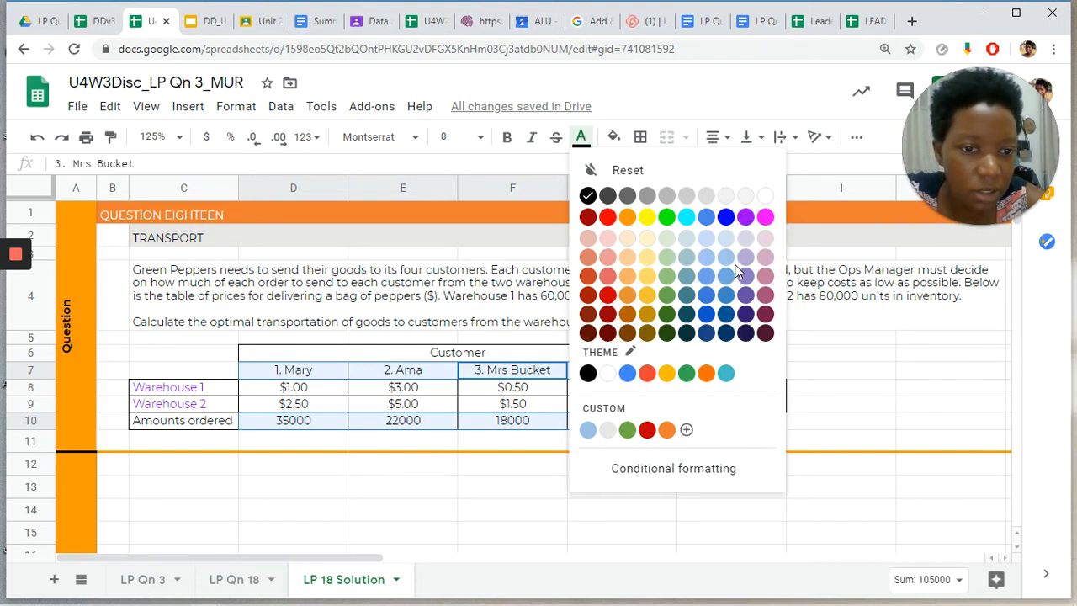
{"action": "left_click", "coordinate": [724, 218]}
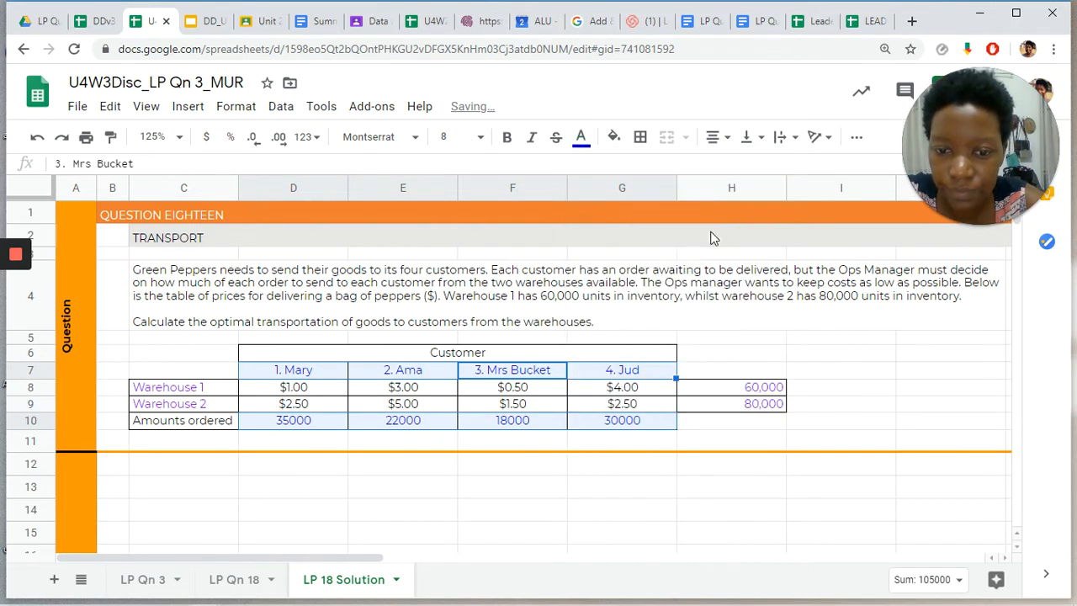
Step: Enter the label "Objective" in C13 and "Minimise Cost" beside it in D13
{"action": "left_click", "coordinate": [444, 465]}
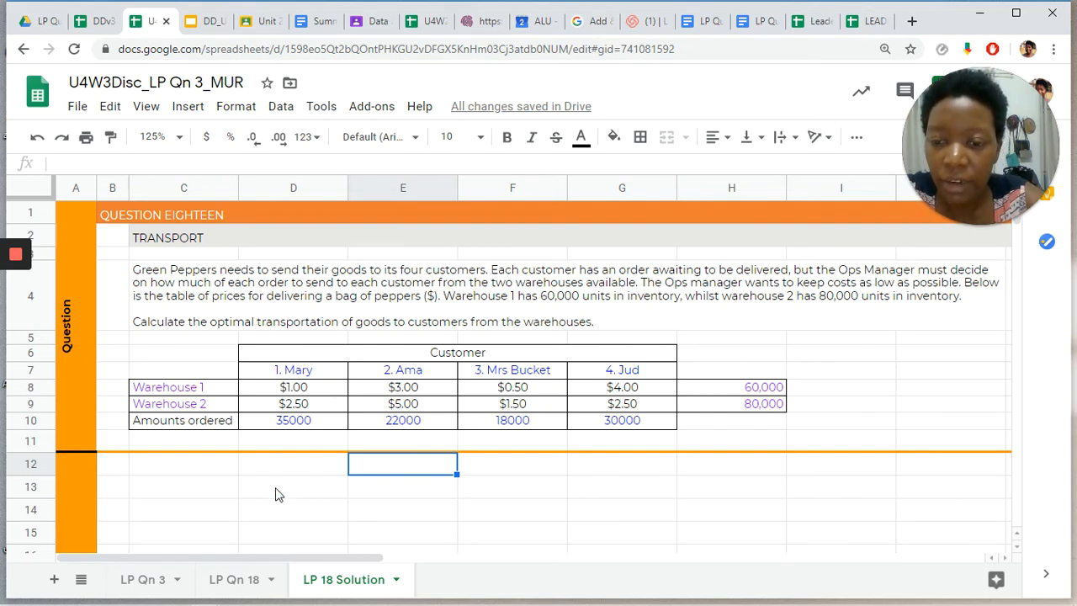
{"action": "left_click", "coordinate": [165, 486]}
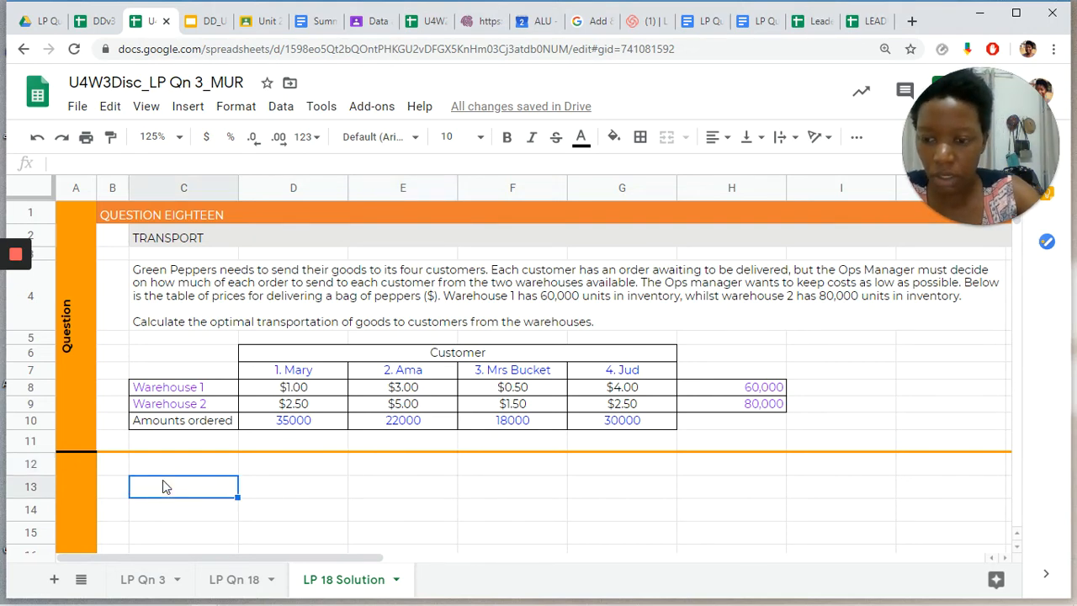
{"action": "type", "text": "Ob"}
{"action": "type", "text": "jective"}
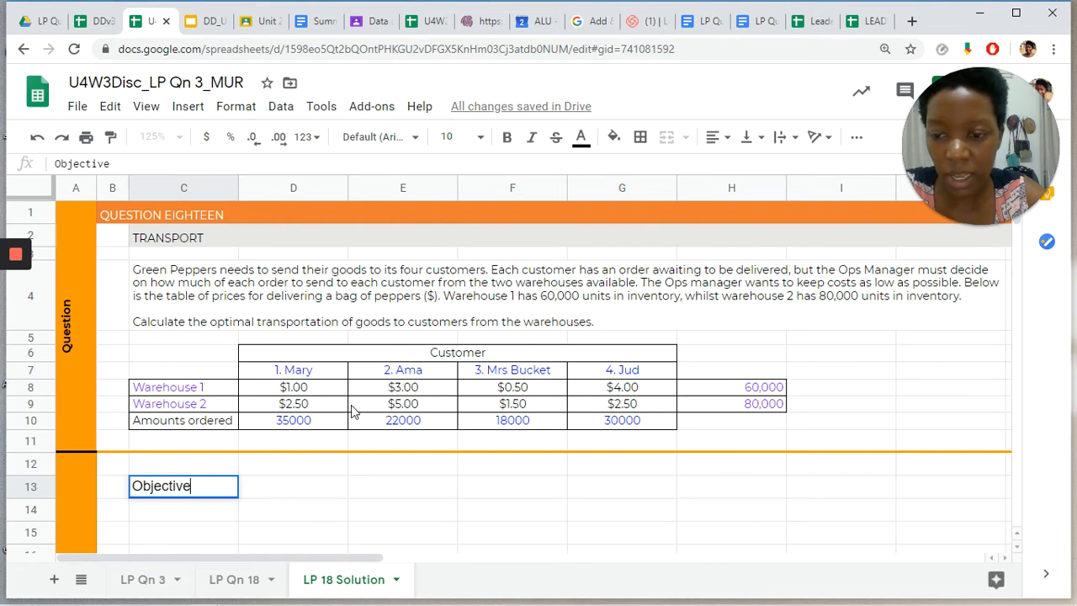
{"action": "left_click", "coordinate": [259, 498]}
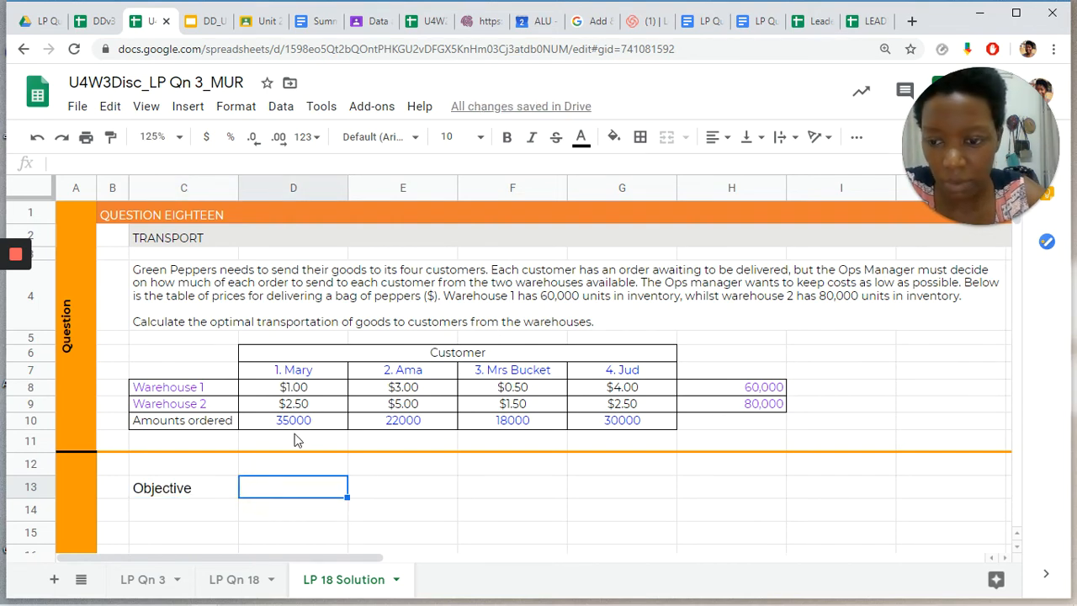
{"action": "type", "text": "Minimi"}
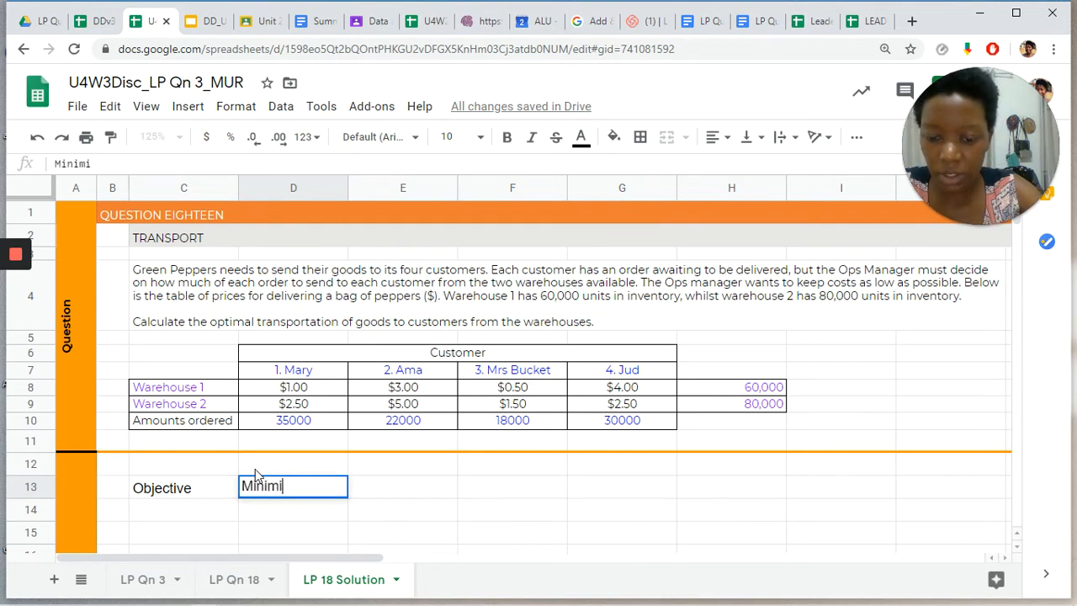
{"action": "type", "text": "se Cost"}
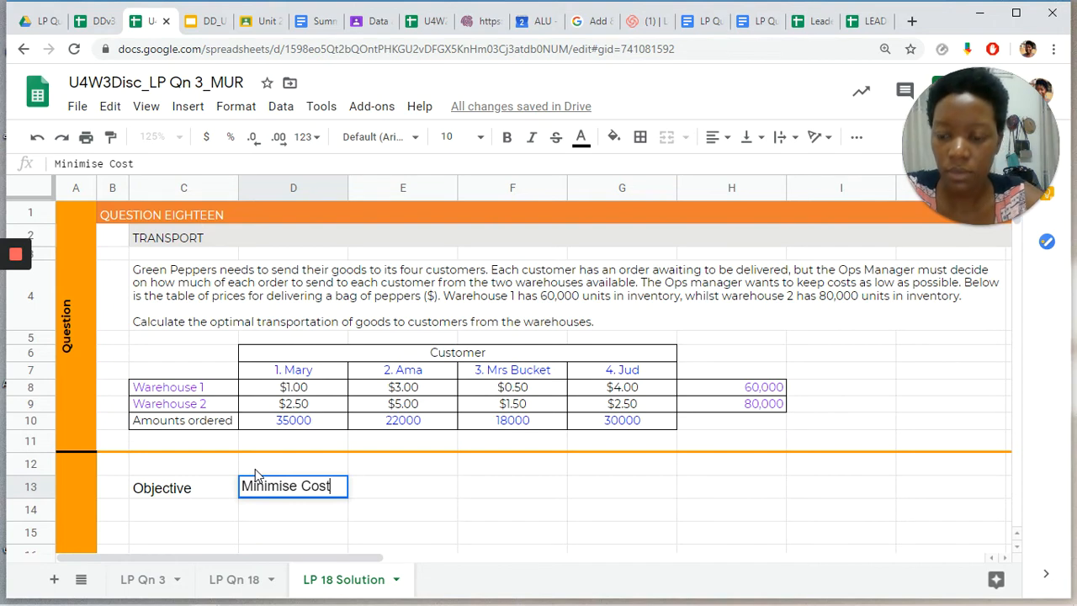
{"action": "left_click", "coordinate": [221, 501]}
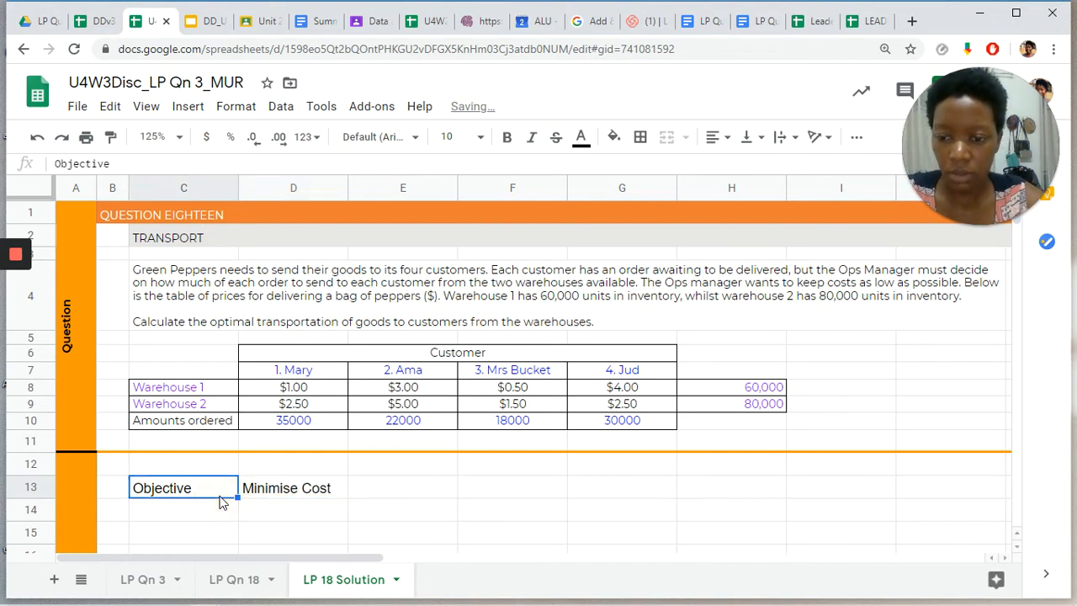
Step: Extend the objective text in D13 to read "Minimise Cost of delivery to all four customers"
{"action": "left_click", "coordinate": [291, 488]}
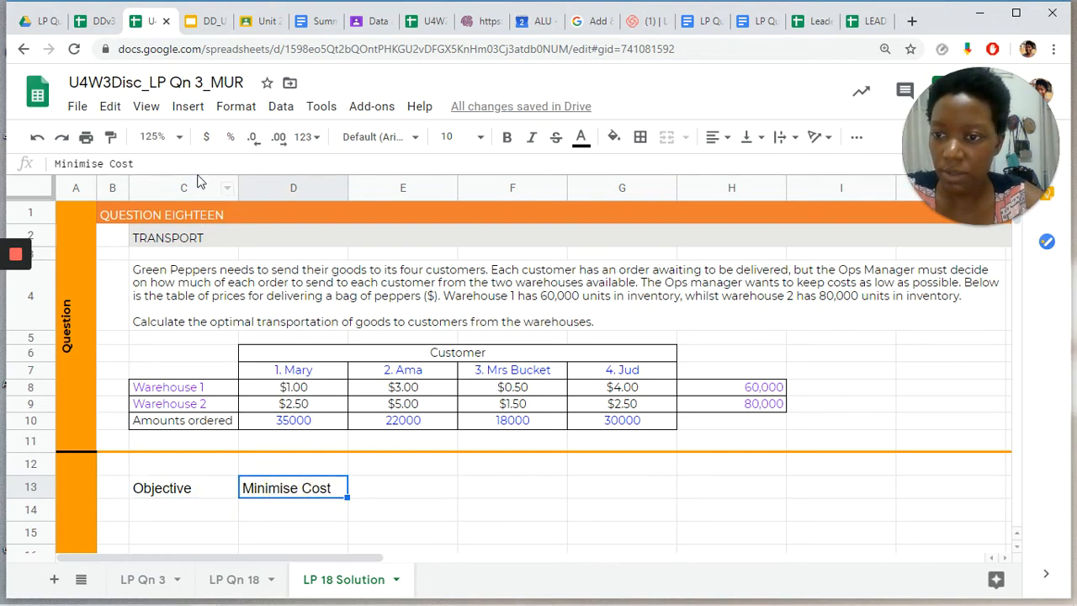
{"action": "left_click", "coordinate": [218, 162]}
{"action": "type", "text": "of al"}
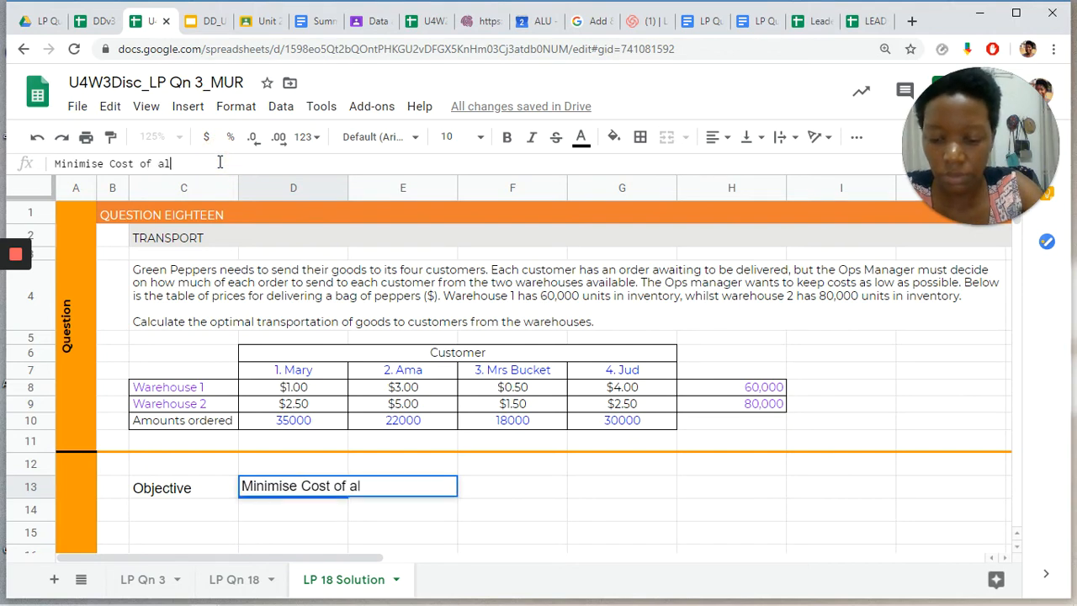
{"action": "key", "text": "BackSpace"}
{"action": "key", "text": "BackSpace"}
{"action": "type", "text": "deliver"}
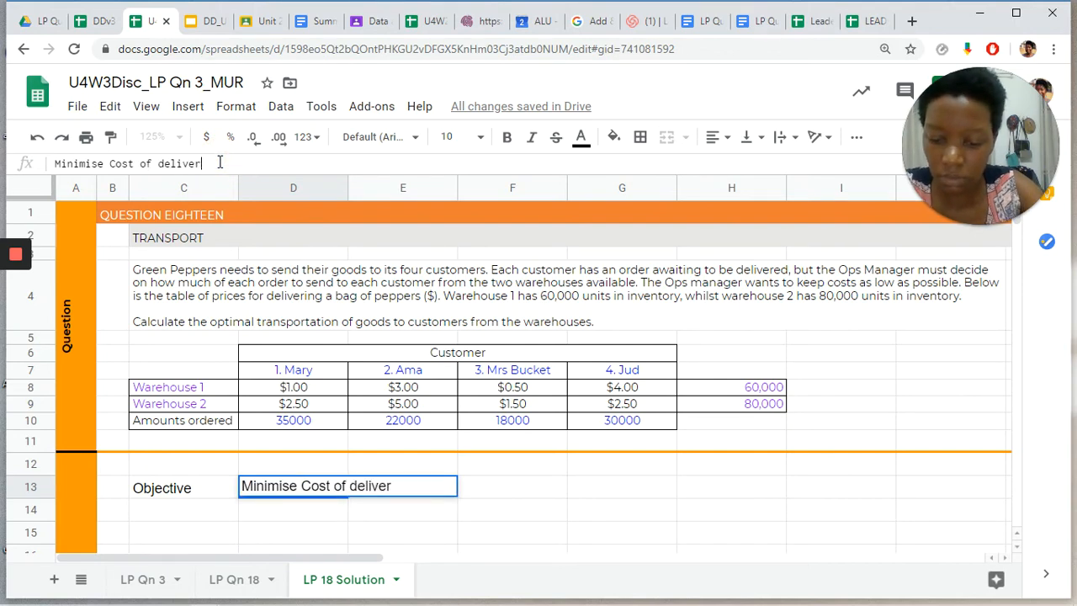
{"action": "type", "text": "y to all"}
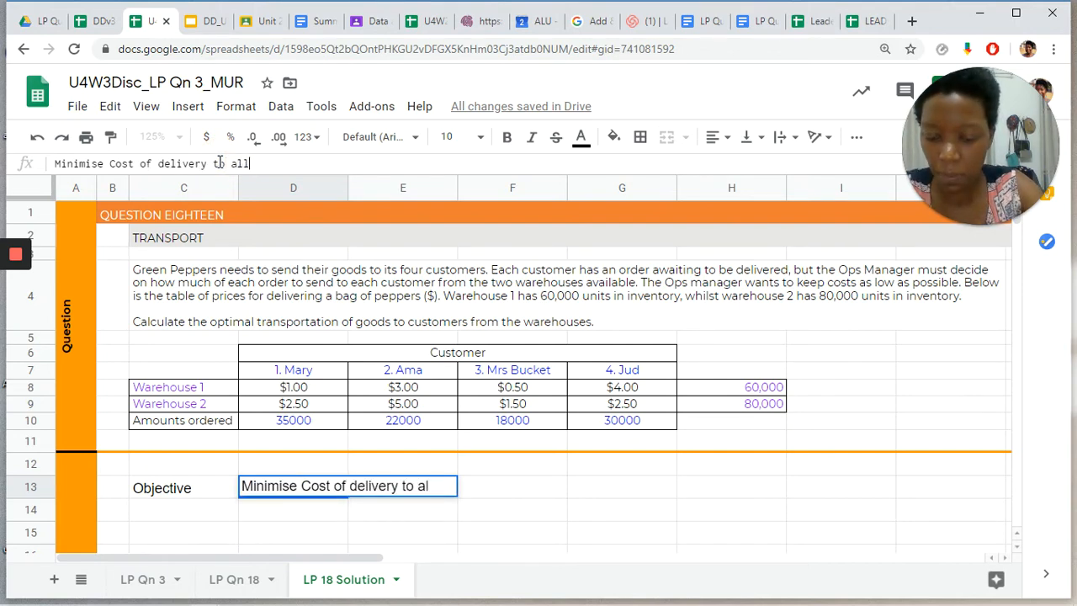
{"action": "type", "text": " four customers"}
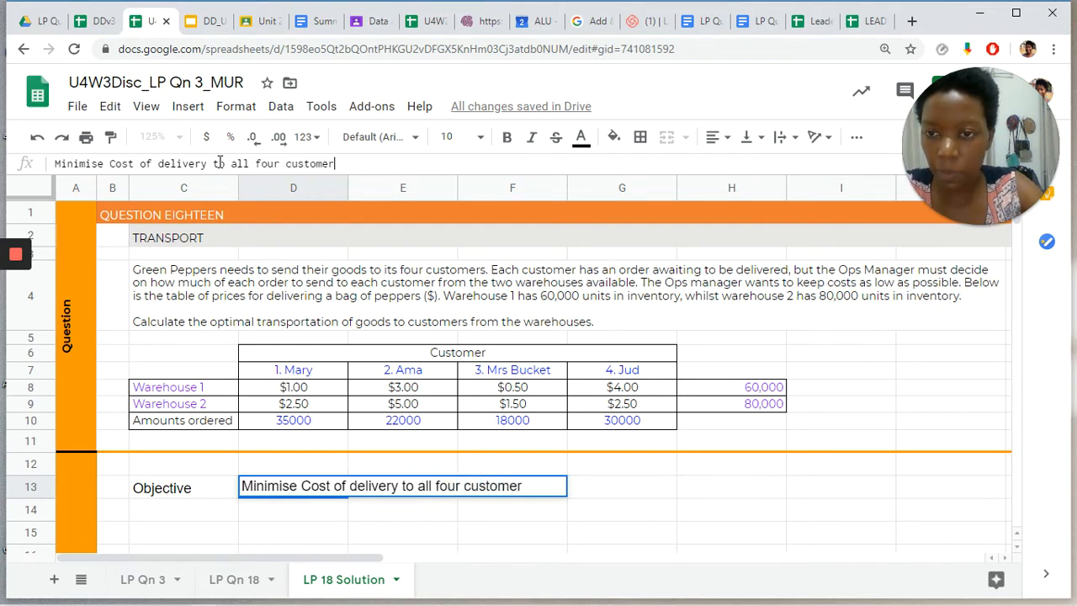
Step: Make the "Objective" label in C13 bold
{"action": "left_click", "coordinate": [230, 490]}
{"action": "key", "text": "ctrl+b"}
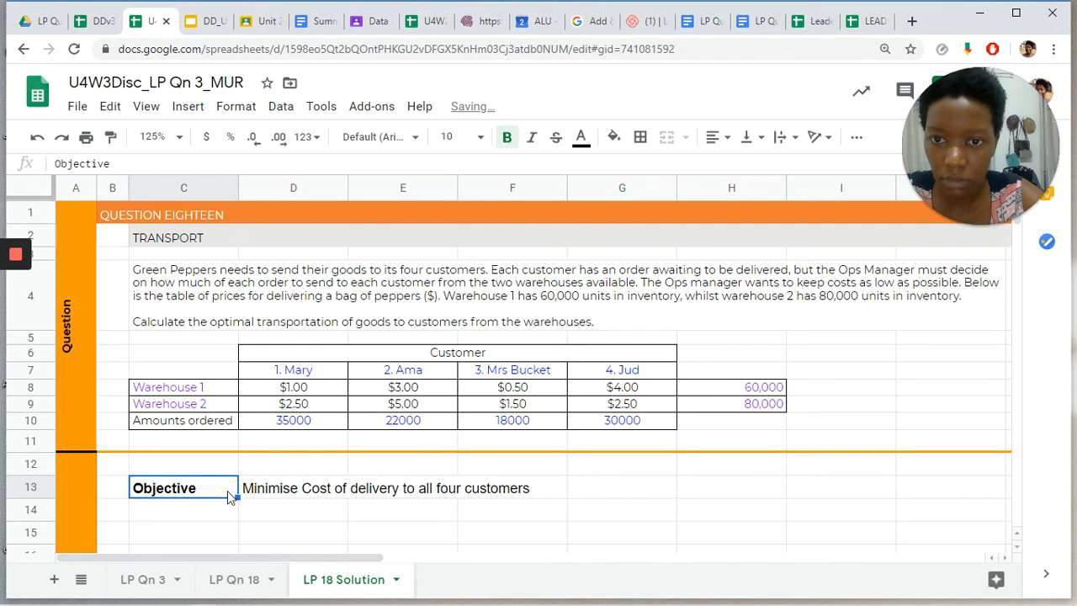
{"action": "left_click", "coordinate": [265, 515]}
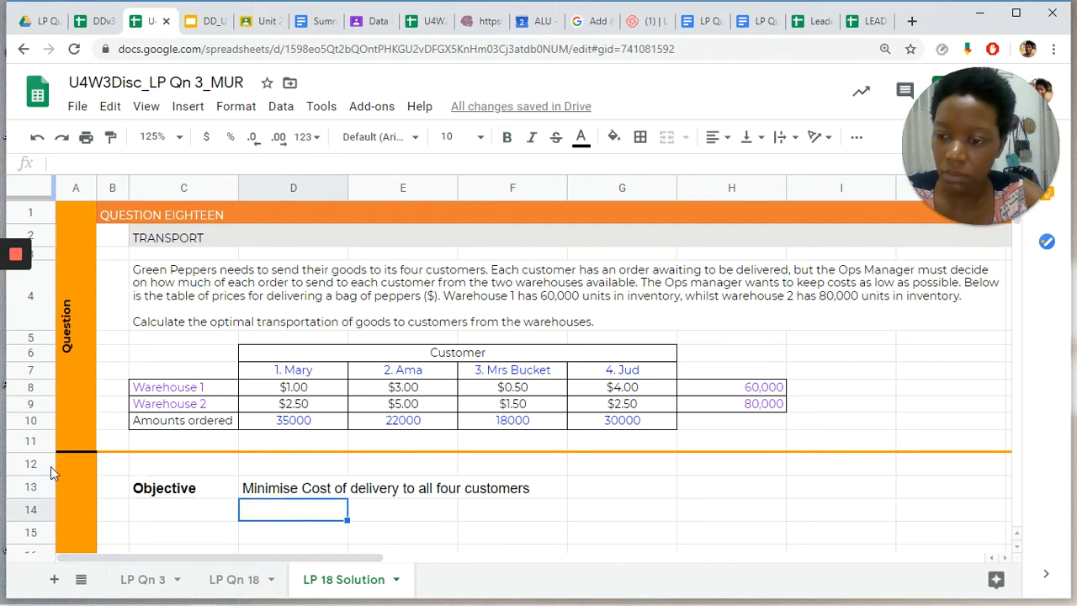
Step: Set the font of rows 12 to 32, covering the LP Setup section, to Montserrat
{"action": "left_click_drag", "start_coordinate": [48, 466], "coordinate": [221, 534]}
{"action": "left_click", "coordinate": [227, 509]}
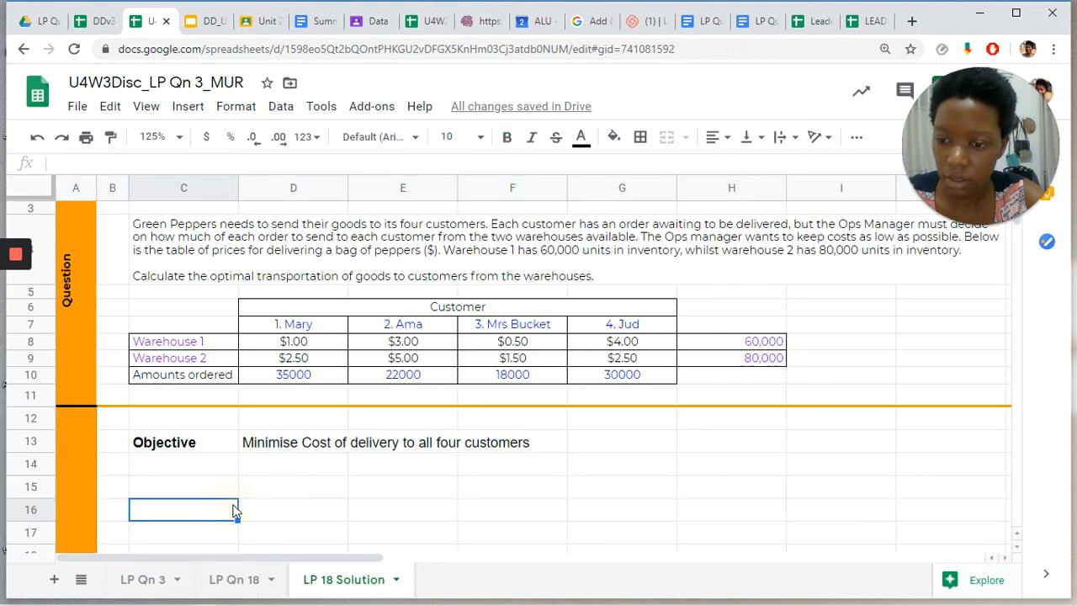
{"action": "left_click", "coordinate": [34, 418]}
{"action": "scroll", "coordinate": [211, 469], "scroll_direction": "down", "scroll_amount": 3}
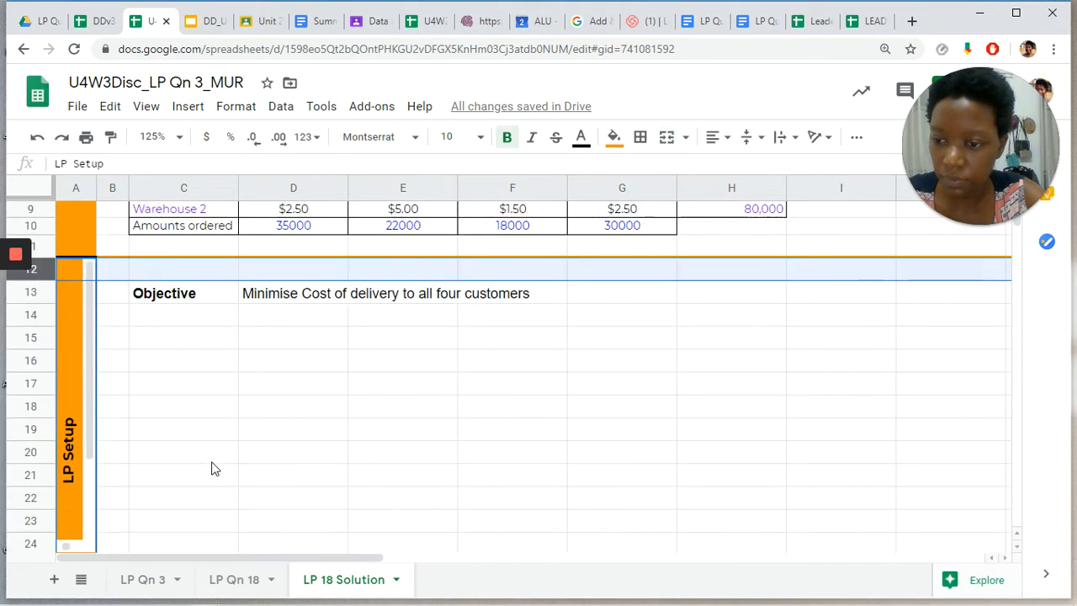
{"action": "scroll", "coordinate": [211, 468], "scroll_direction": "down", "scroll_amount": 3}
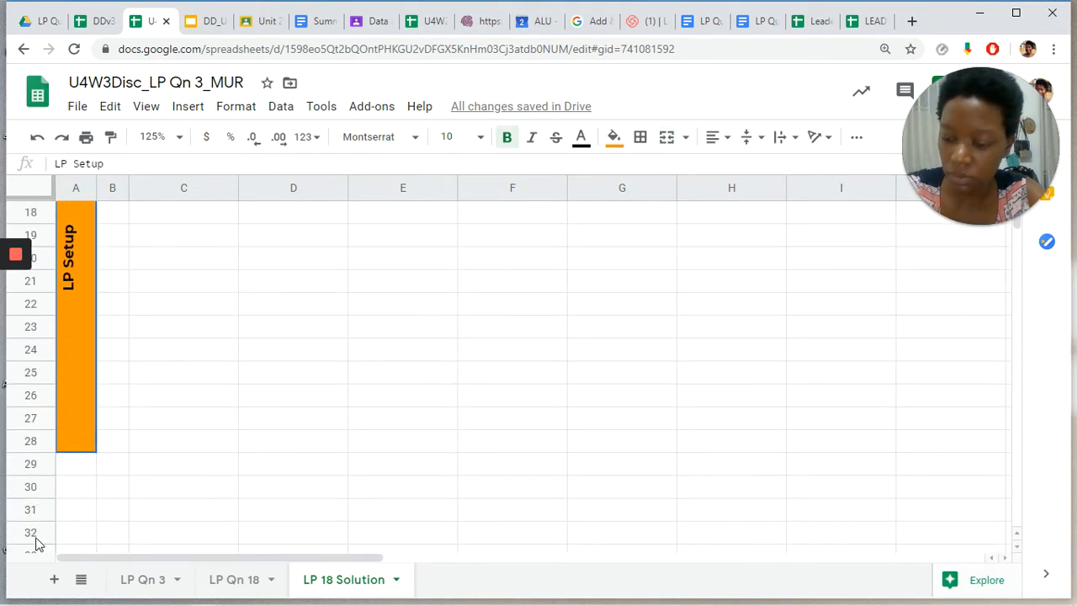
{"action": "left_click", "coordinate": [34, 542], "text": "shift"}
{"action": "scroll", "coordinate": [329, 396], "scroll_direction": "up", "scroll_amount": 2}
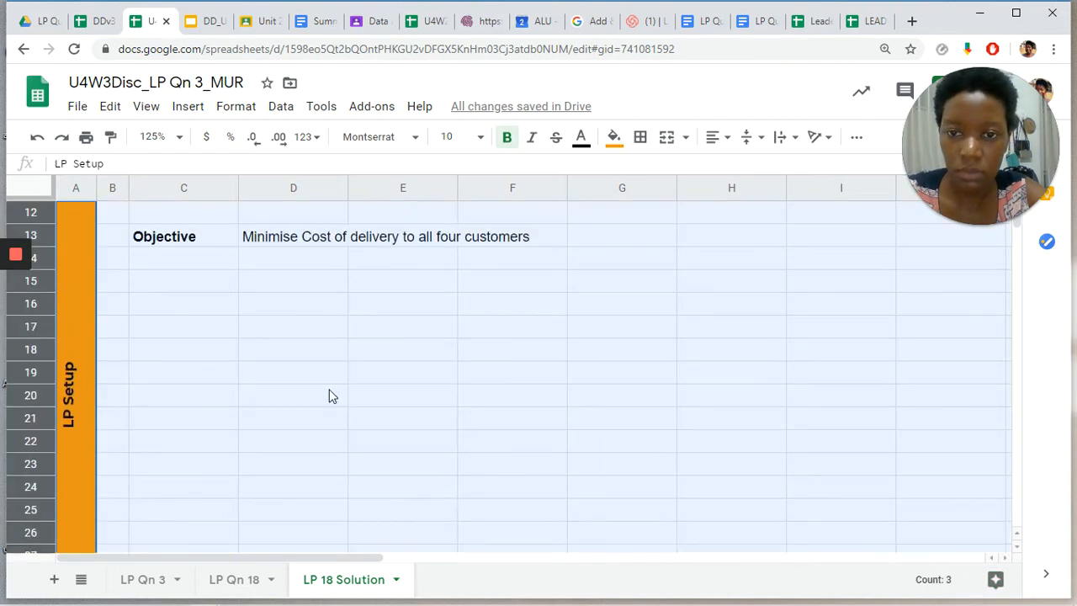
{"action": "scroll", "coordinate": [329, 395], "scroll_direction": "up", "scroll_amount": 2}
{"action": "left_click", "coordinate": [412, 137]}
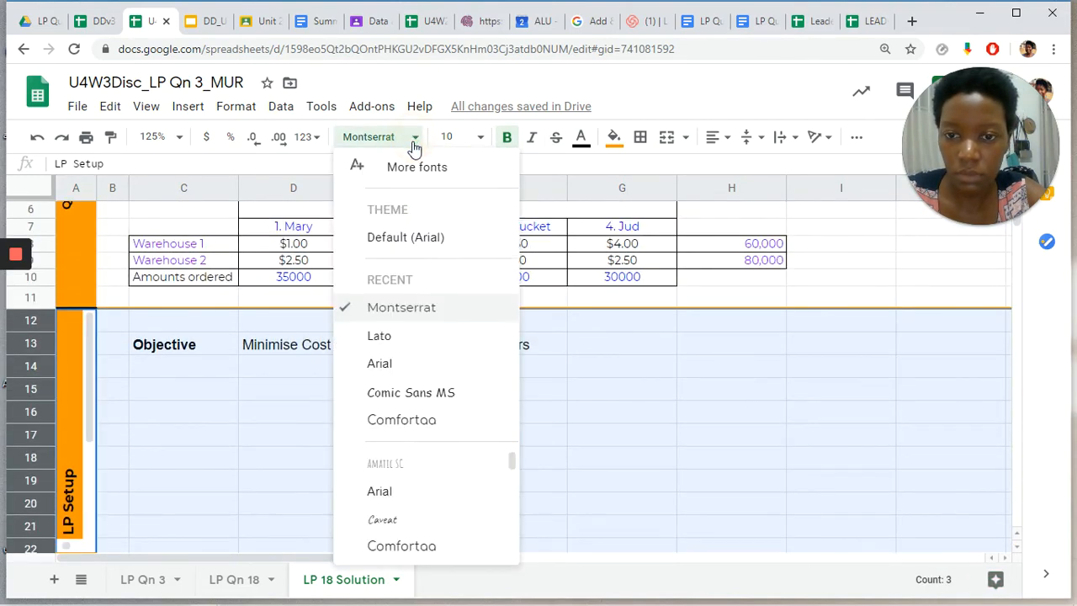
{"action": "left_click", "coordinate": [419, 313]}
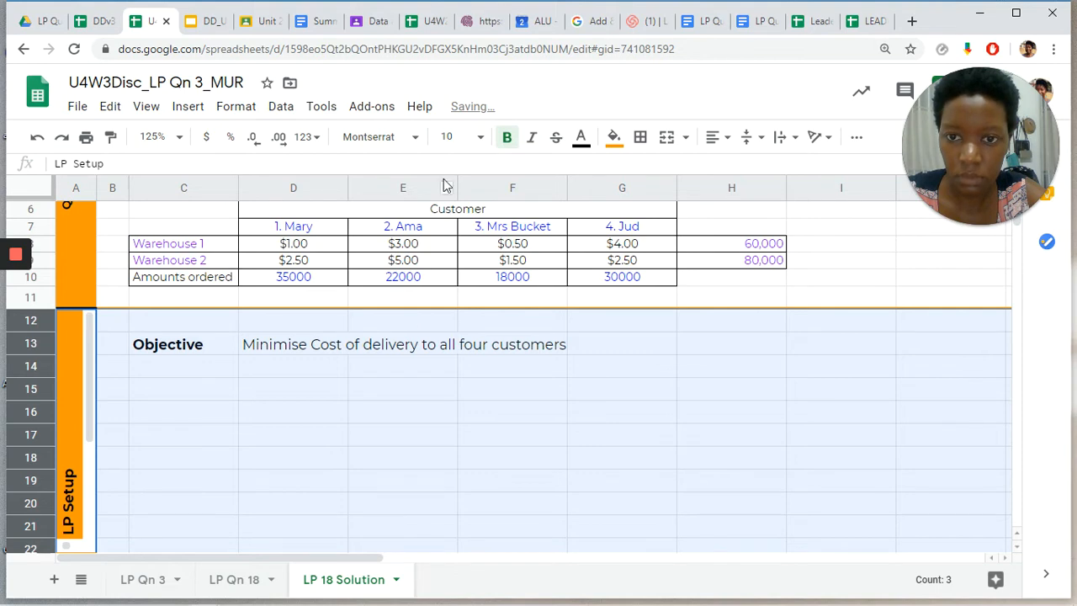
Step: Reduce the font size of the selected LP Setup rows to 8
{"action": "left_click", "coordinate": [480, 138]}
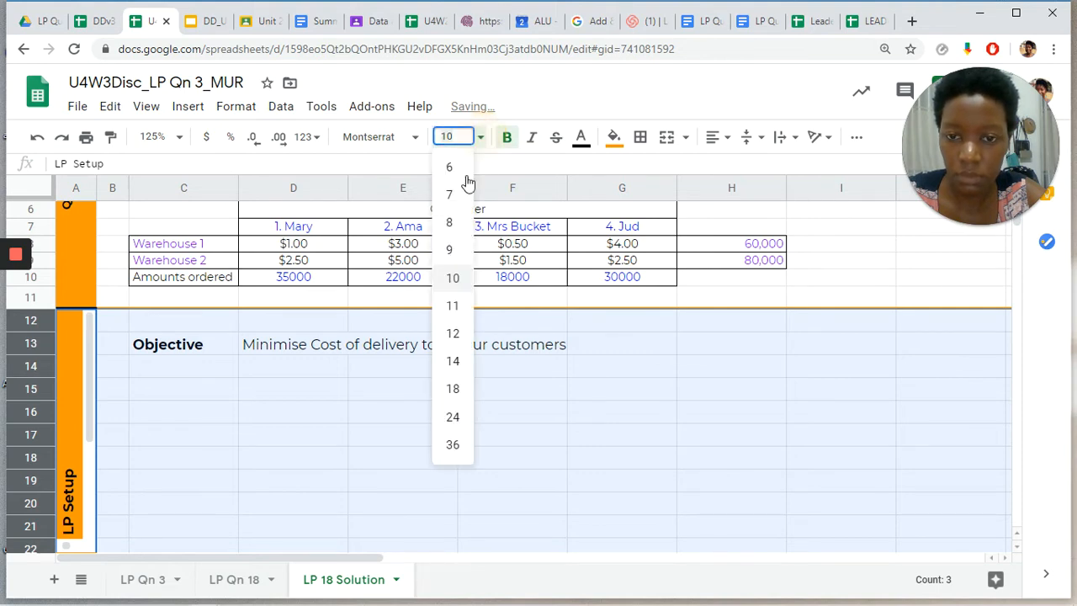
{"action": "left_click", "coordinate": [454, 223]}
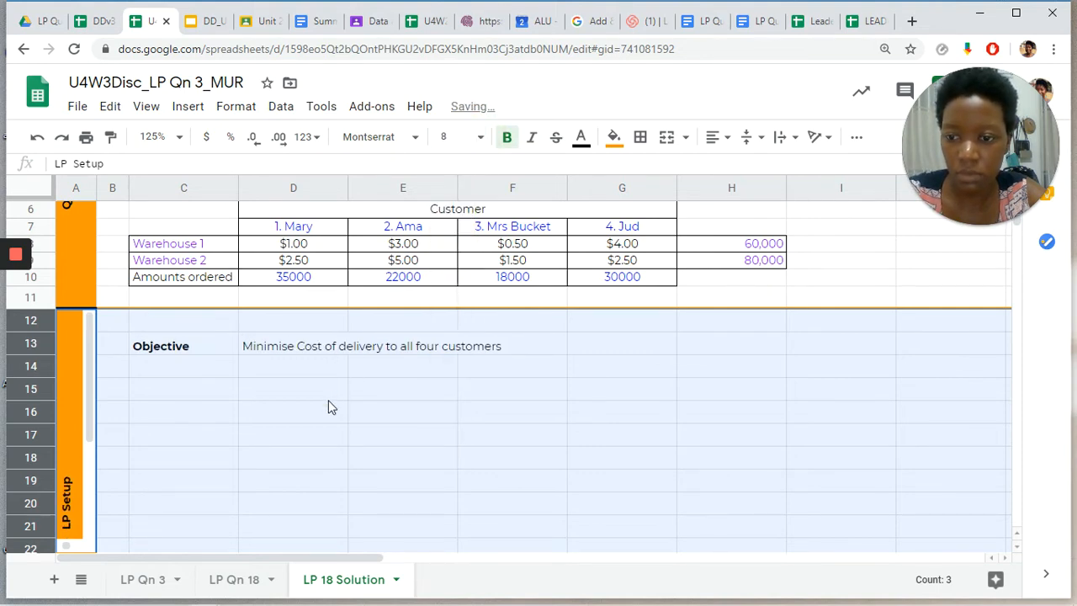
{"action": "left_click", "coordinate": [328, 397]}
{"action": "scroll", "coordinate": [303, 429], "scroll_direction": "up", "scroll_amount": 4}
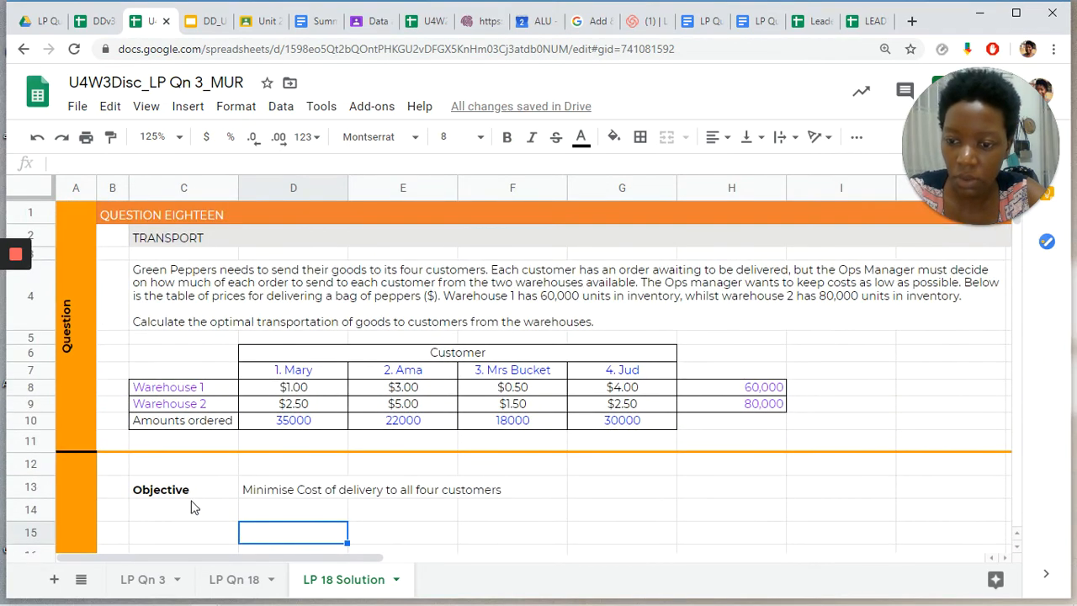
Step: Enter the label "Decision" in C14 below the Objective label and make it bold
{"action": "left_click", "coordinate": [189, 505]}
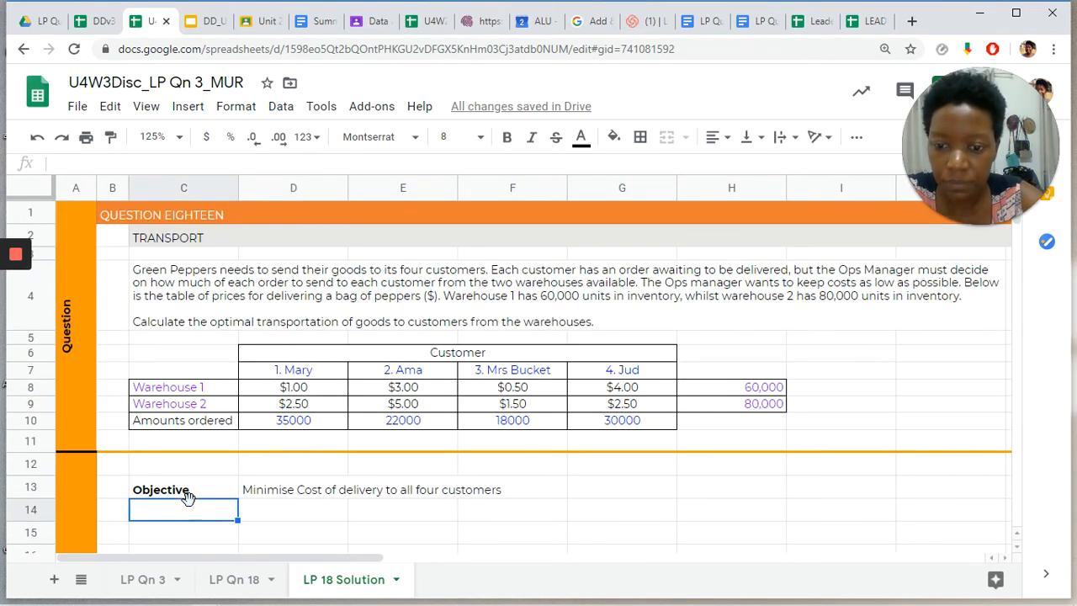
{"action": "scroll", "coordinate": [188, 501], "scroll_direction": "down", "scroll_amount": 1}
{"action": "type", "text": "Decs"}
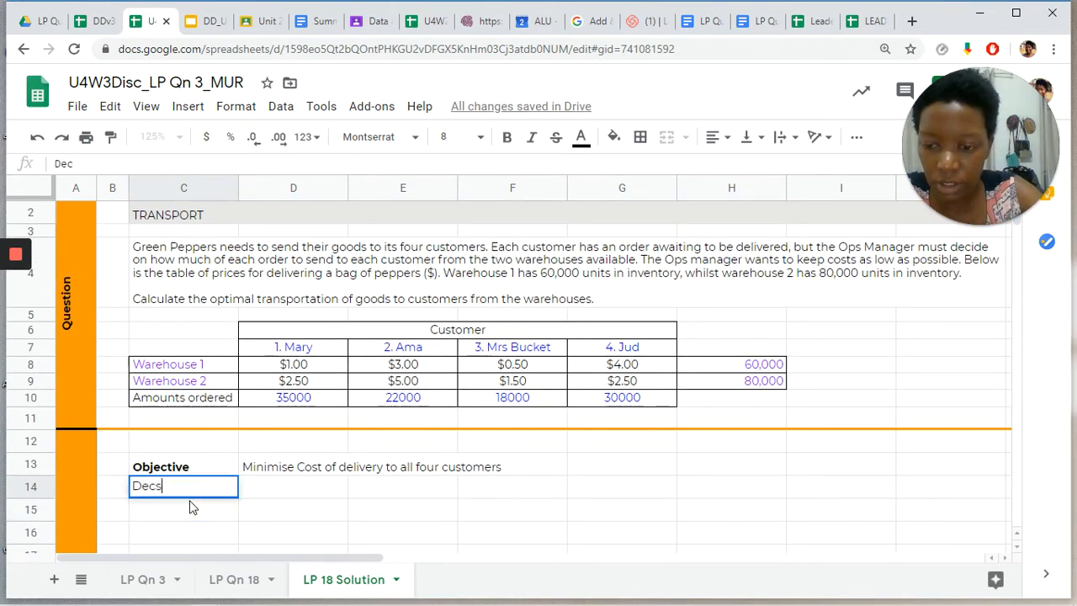
{"action": "key", "text": "BackSpace"}
{"action": "type", "text": "ision"}
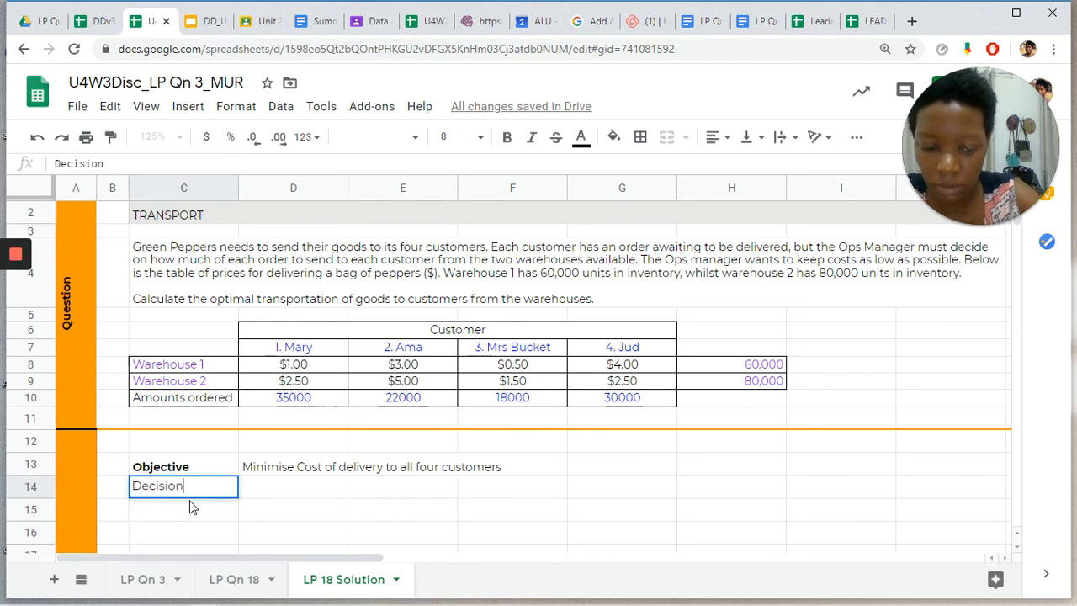
{"action": "key", "text": "Tab"}
{"action": "left_click", "coordinate": [204, 494]}
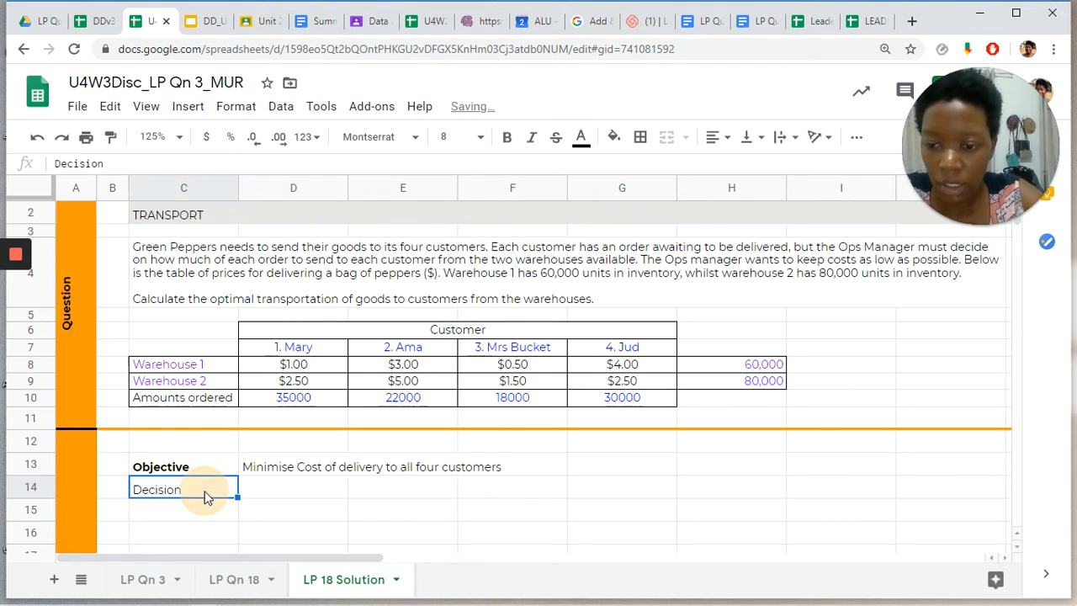
{"action": "key", "text": "ctrl+b"}
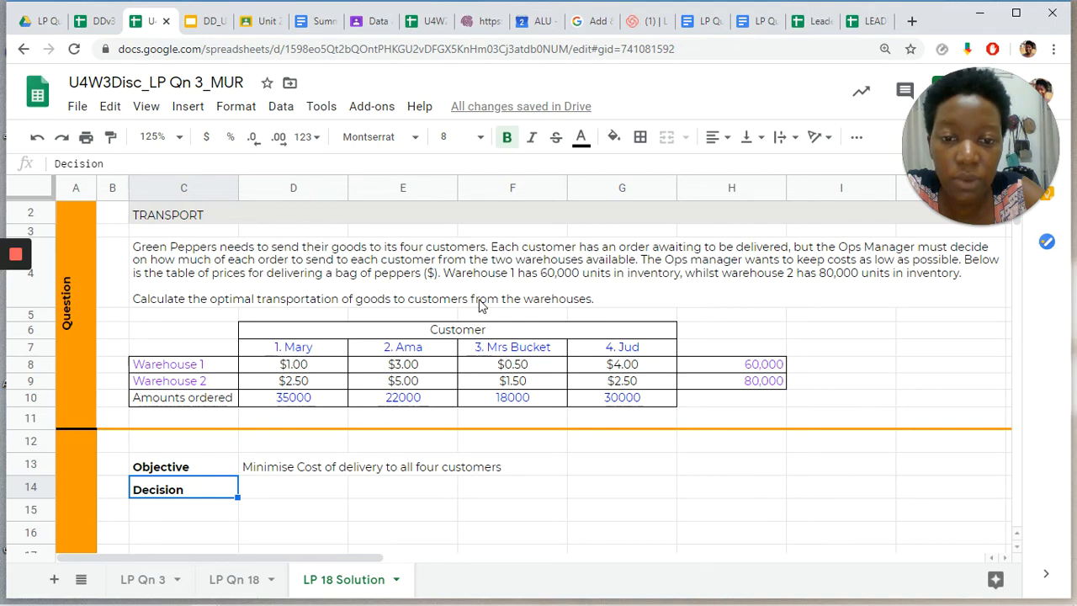
Step: Write "How many units from each warehouse to send to each customer" in D14 beside the Decision label
{"action": "left_click", "coordinate": [269, 510]}
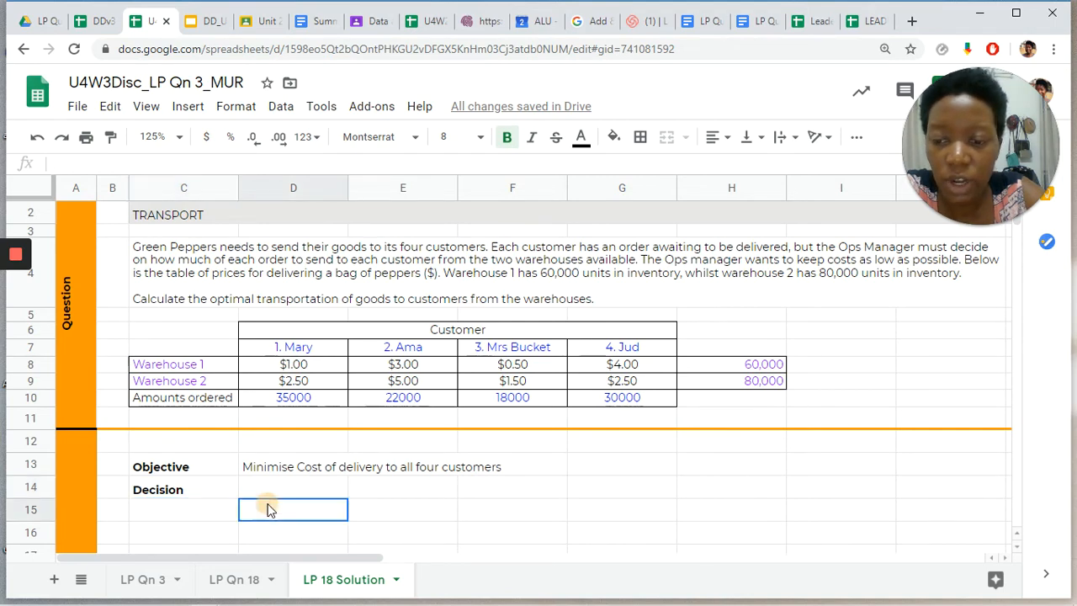
{"action": "left_click", "coordinate": [277, 485]}
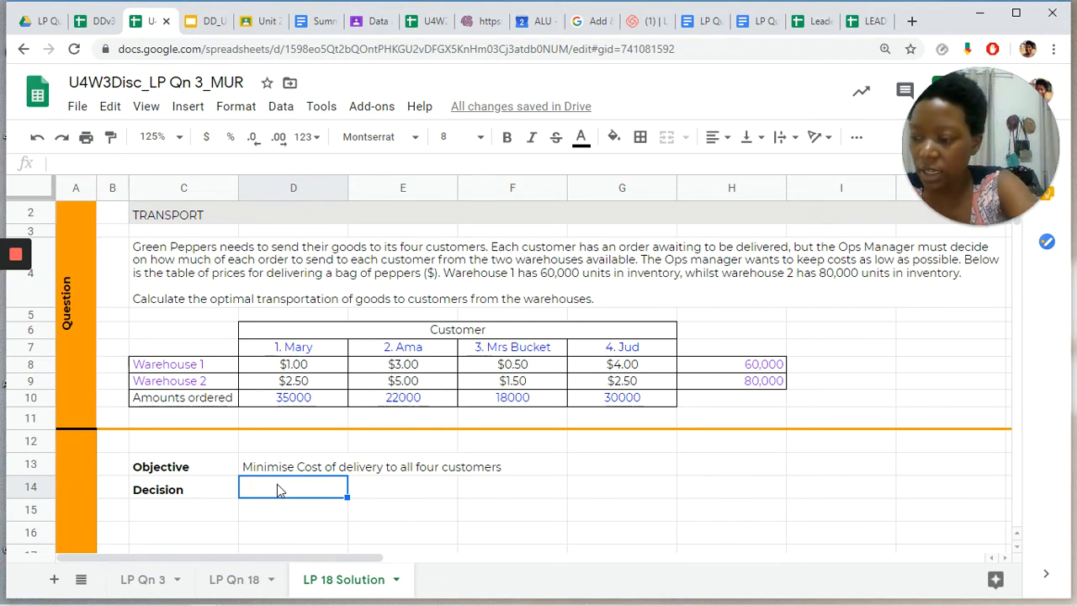
{"action": "type", "text": "Ho"}
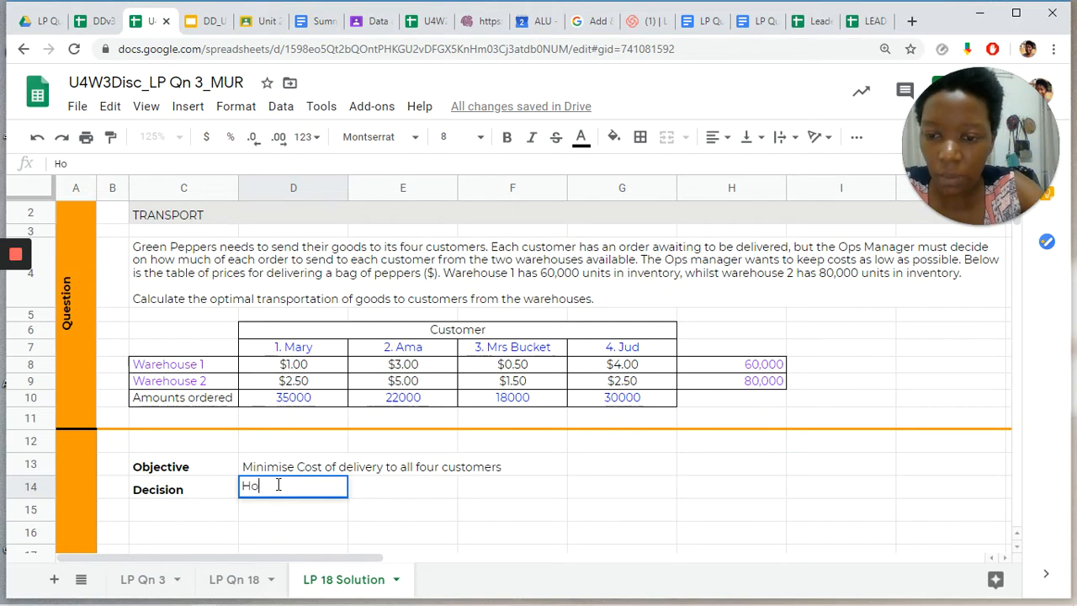
{"action": "type", "text": "w man"}
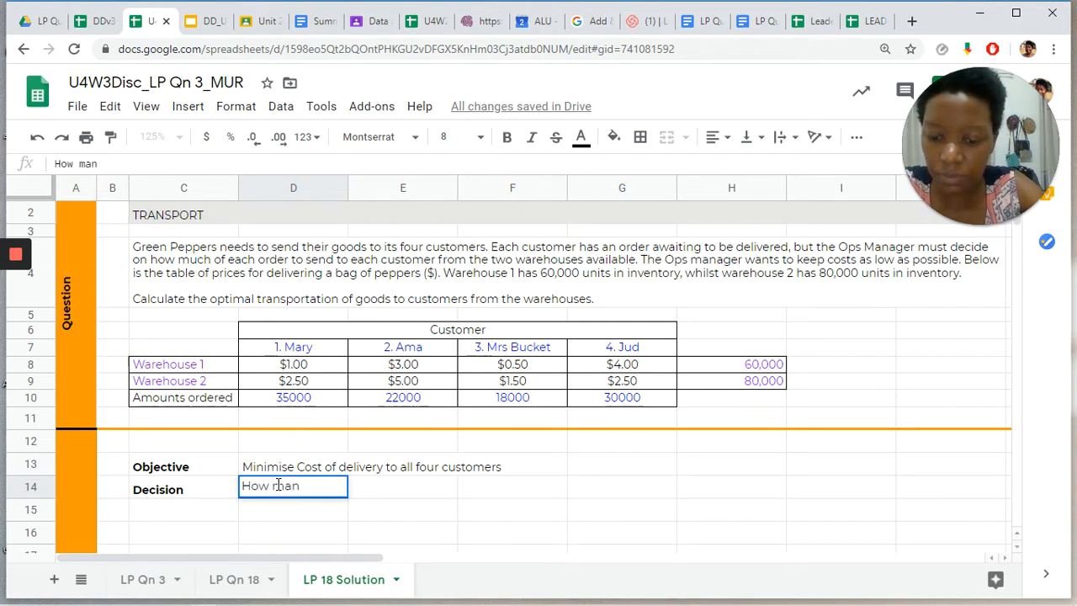
{"action": "type", "text": "y units"}
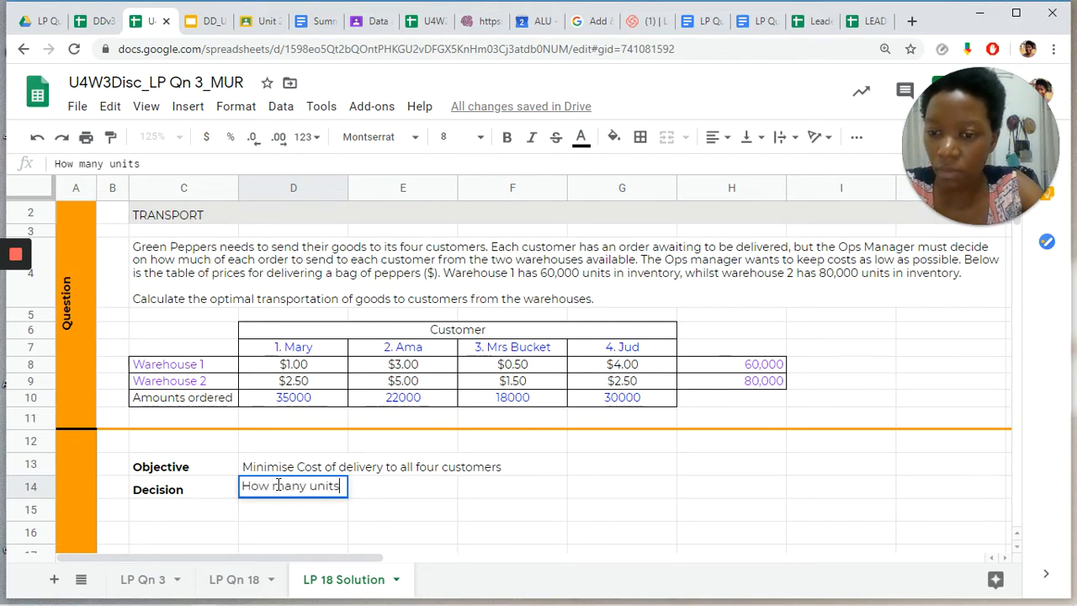
{"action": "type", "text": " fro"}
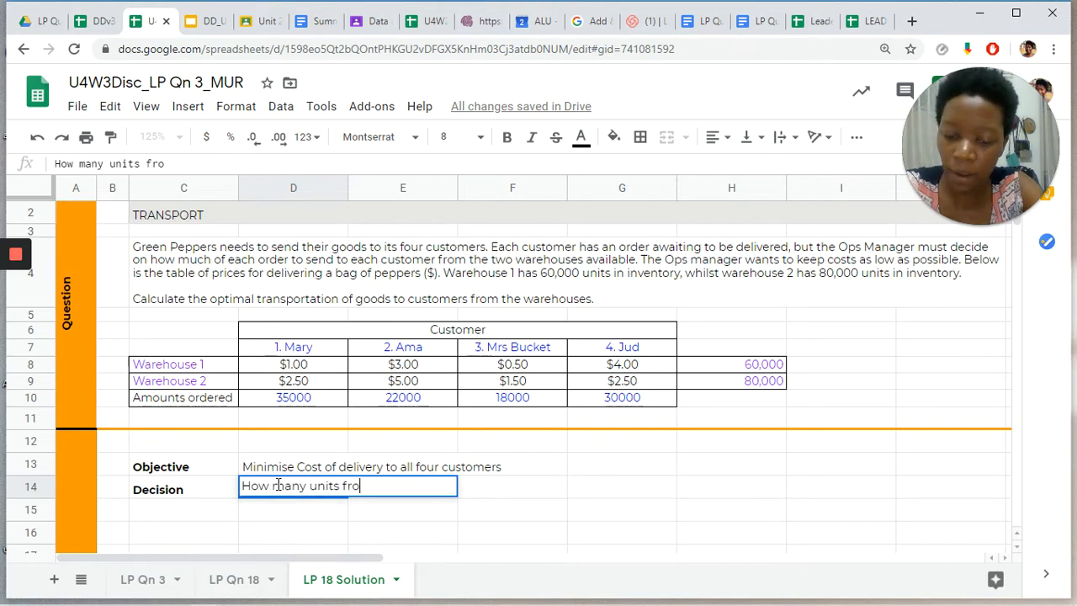
{"action": "type", "text": "m each wareh"}
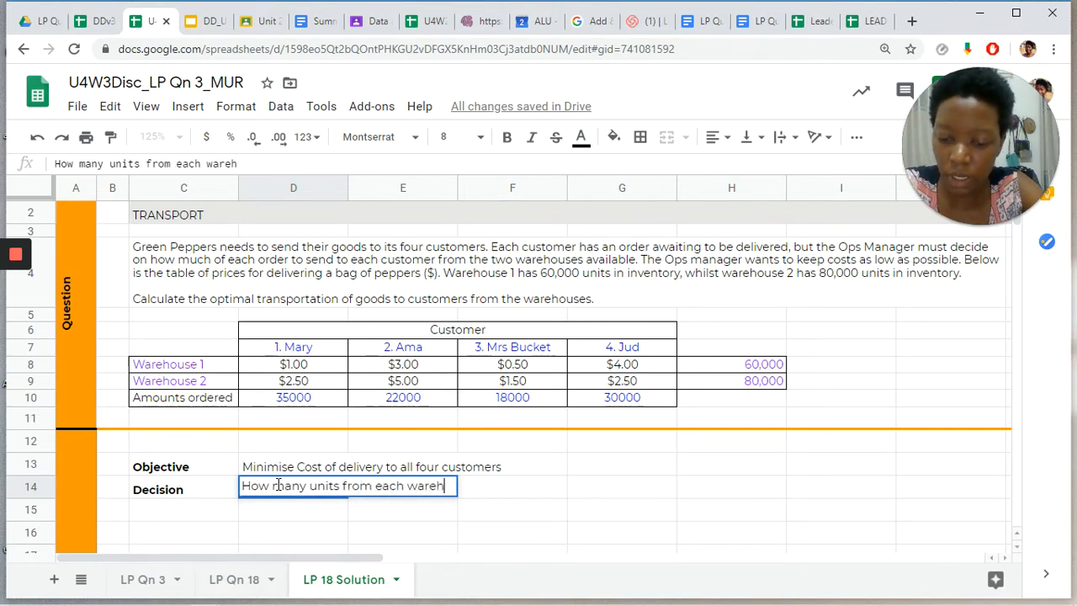
{"action": "type", "text": "ouse to send to each "}
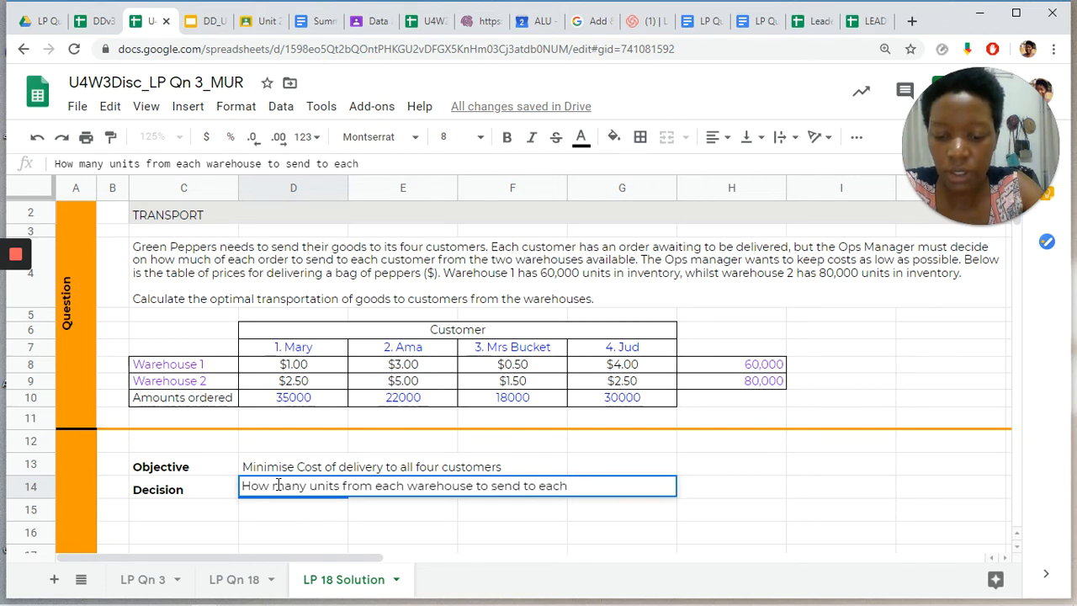
{"action": "type", "text": "customer"}
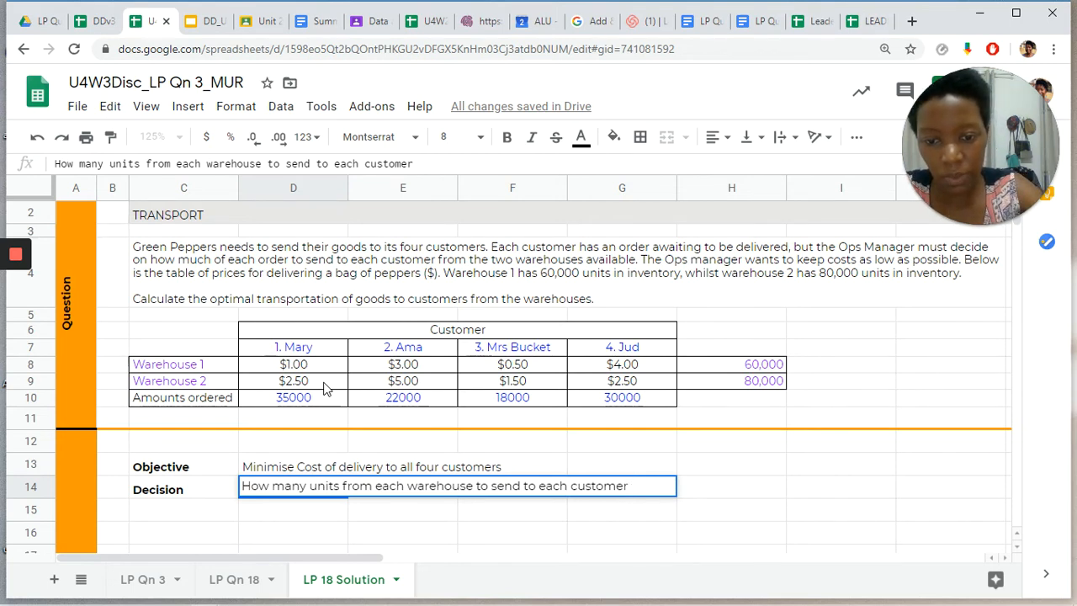
Step: Continue the decision text in D14 with "in order to minimise cost, considering the constraint"
{"action": "type", "text": "in"}
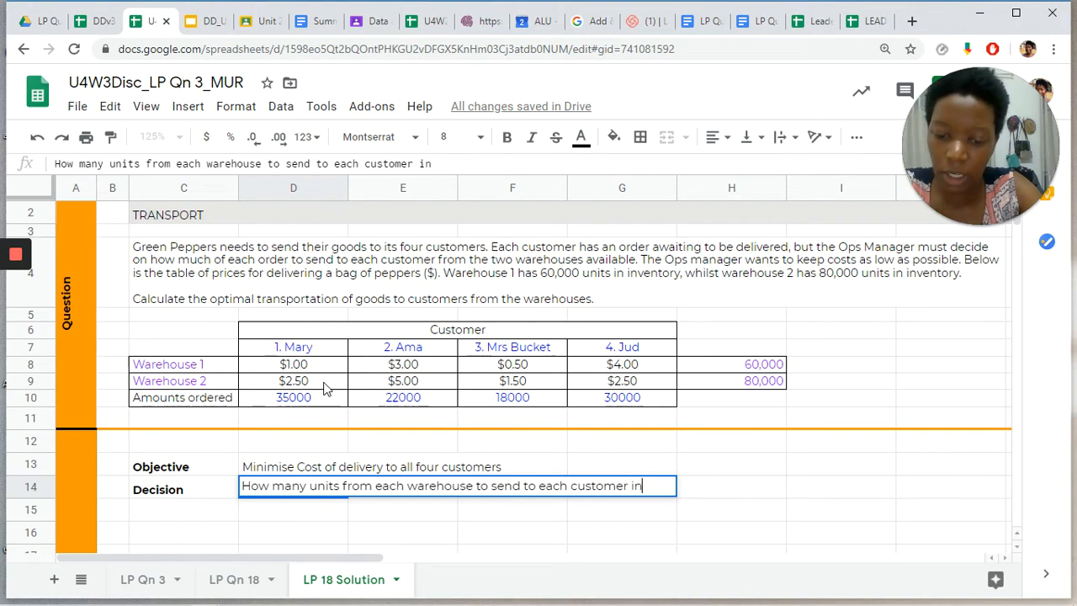
{"action": "type", "text": " order to m"}
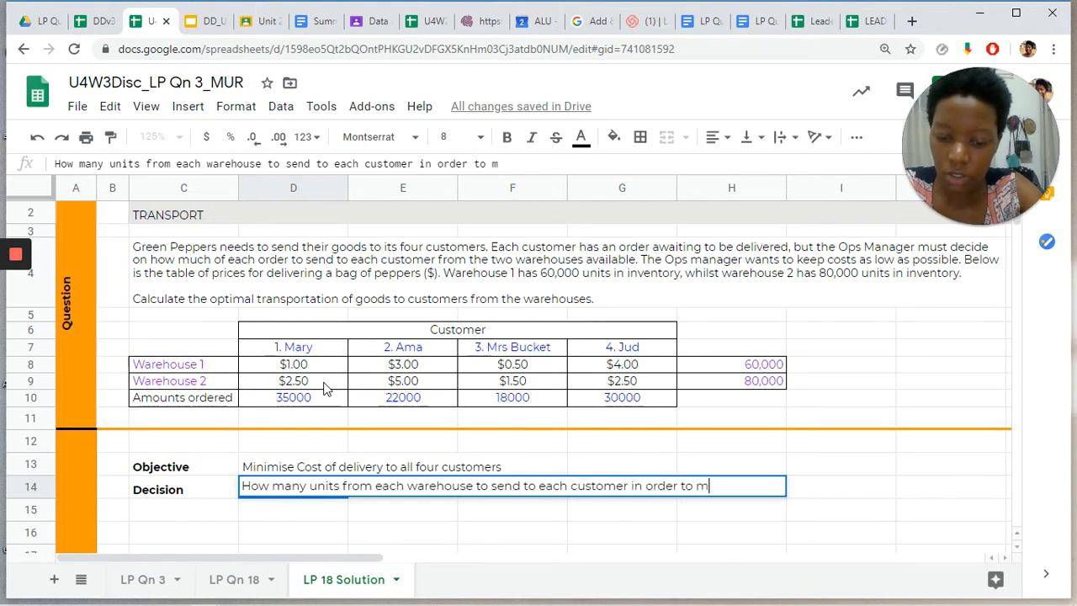
{"action": "type", "text": "inim"}
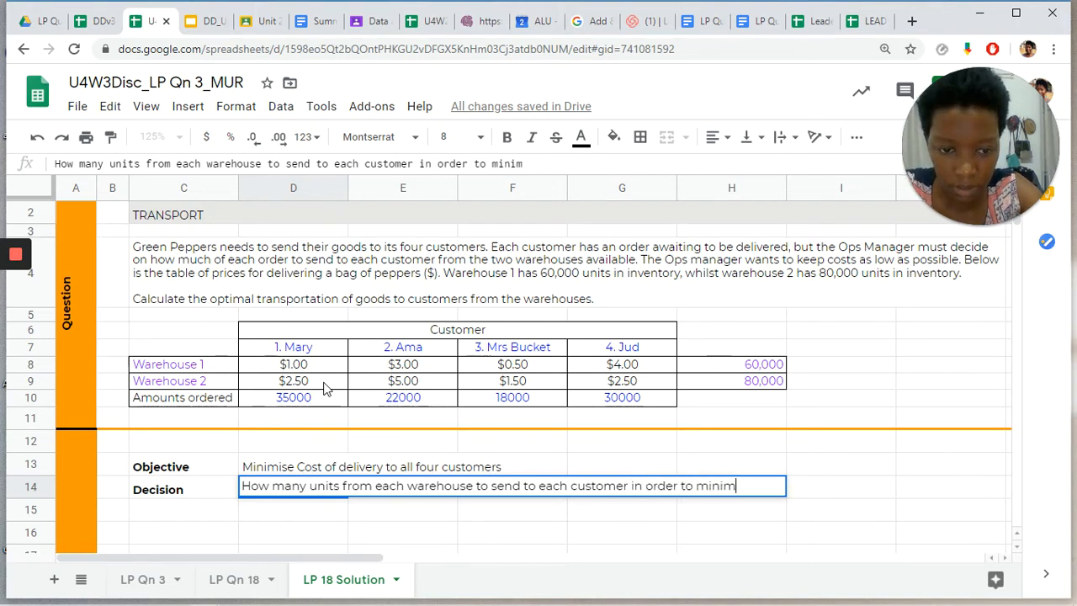
{"action": "type", "text": "ise"}
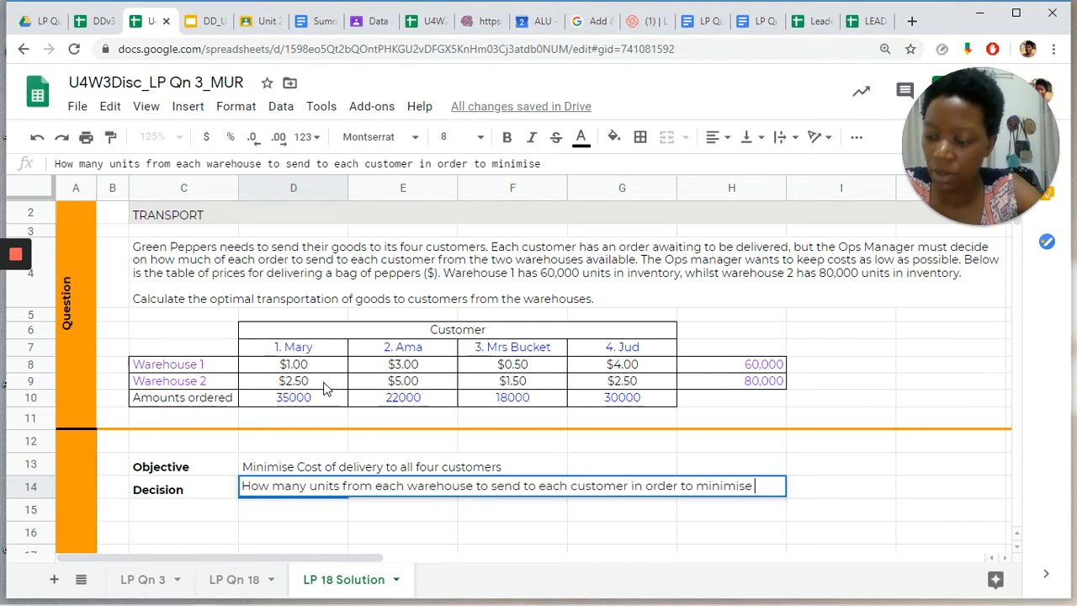
{"action": "type", "text": " cost,"}
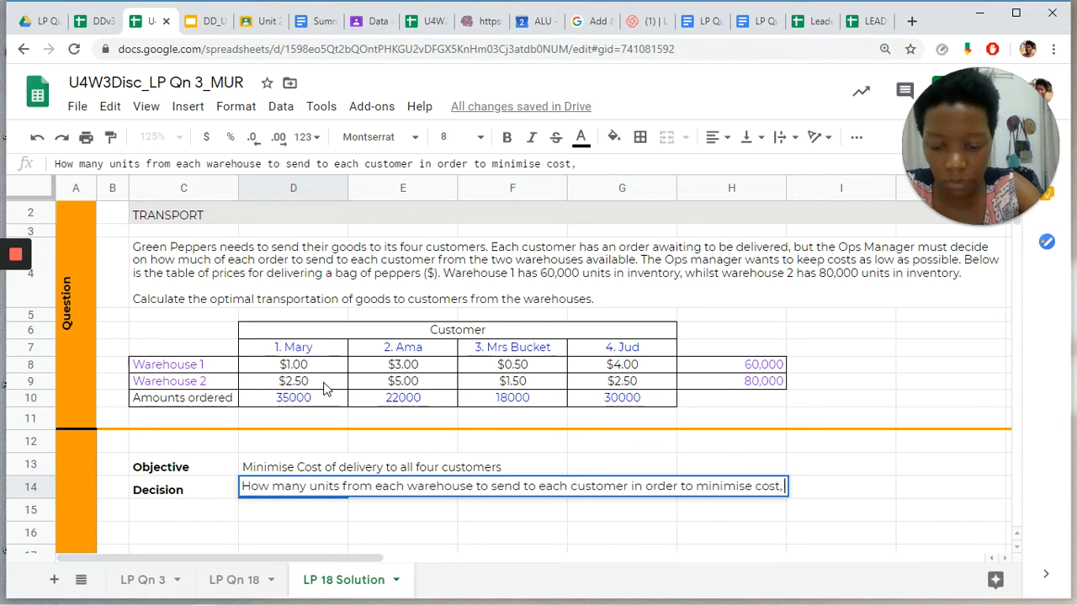
{"action": "type", "text": " considerin"}
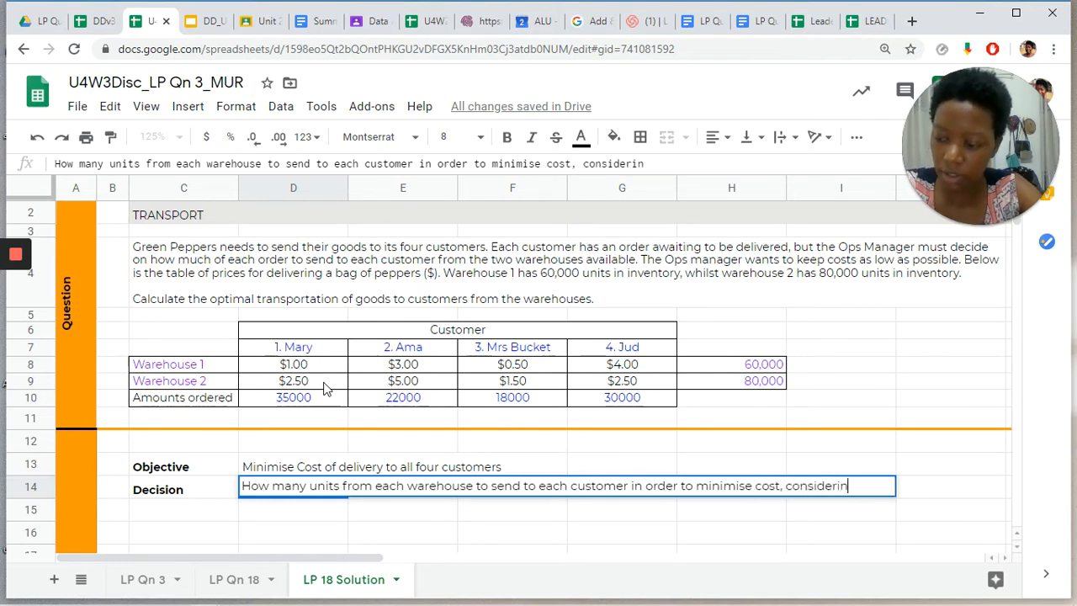
{"action": "type", "text": "g the constrains"}
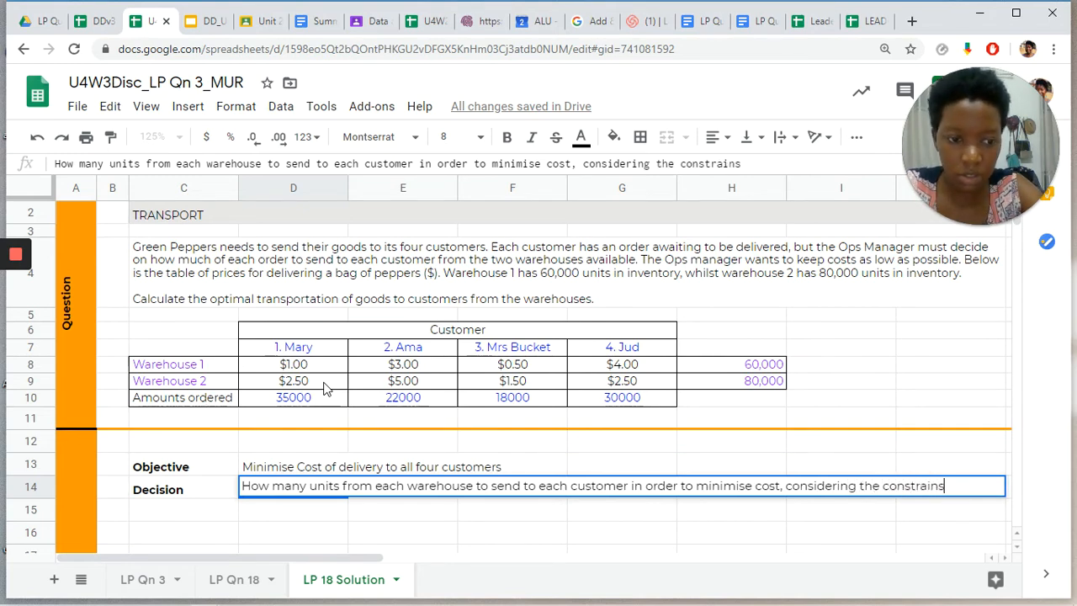
{"action": "key", "text": "BackSpace"}
{"action": "type", "text": "t "}
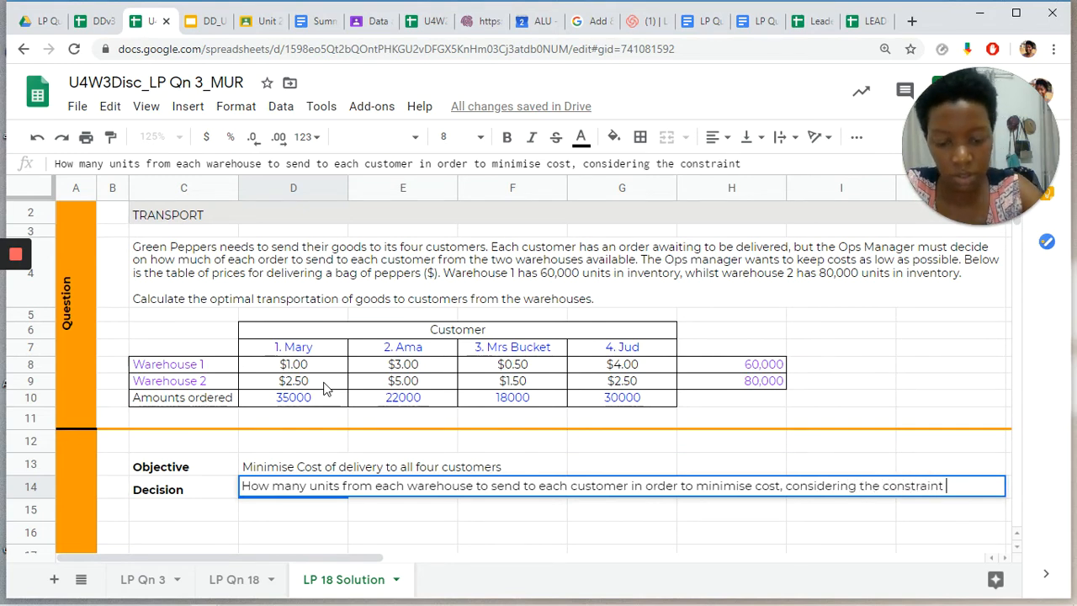
Step: Finish the decision text in D14 with "(costs of delivery to each person)"
{"action": "type", "text": "(costs"}
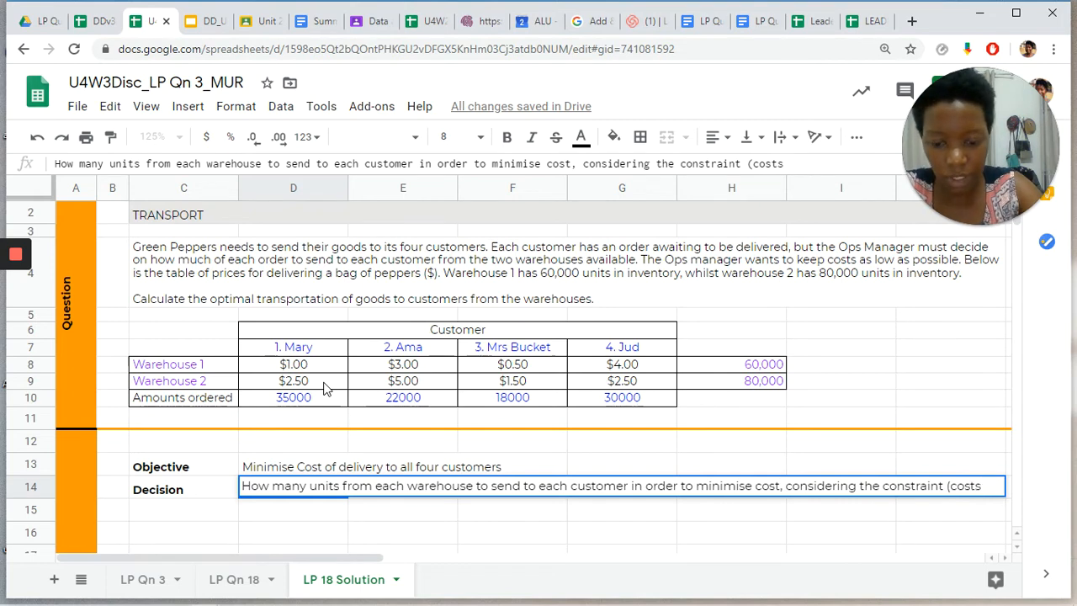
{"action": "type", "text": " of del"}
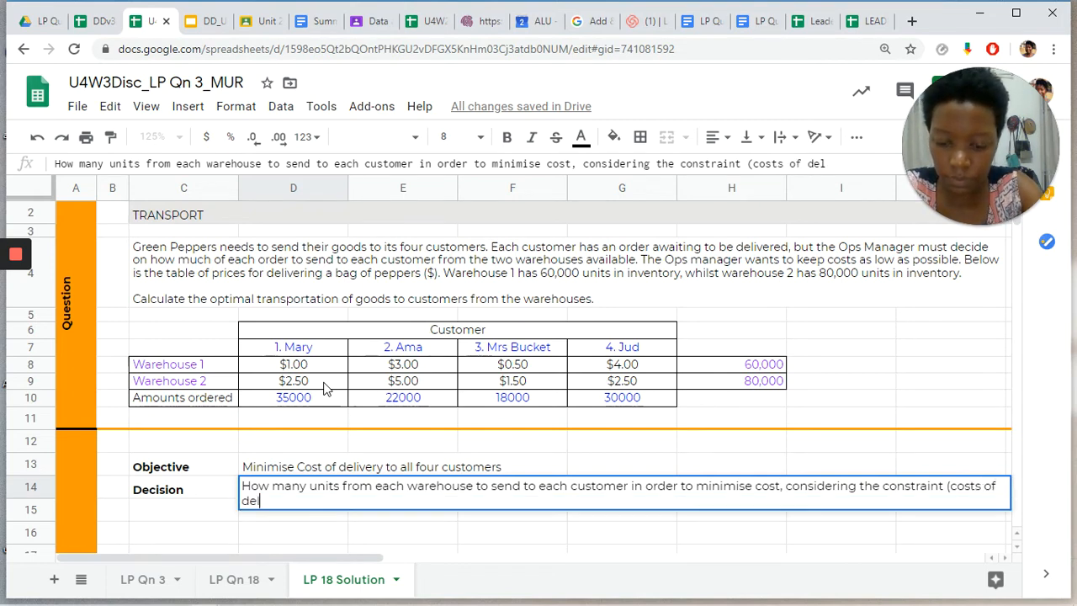
{"action": "type", "text": "ivery to eac"}
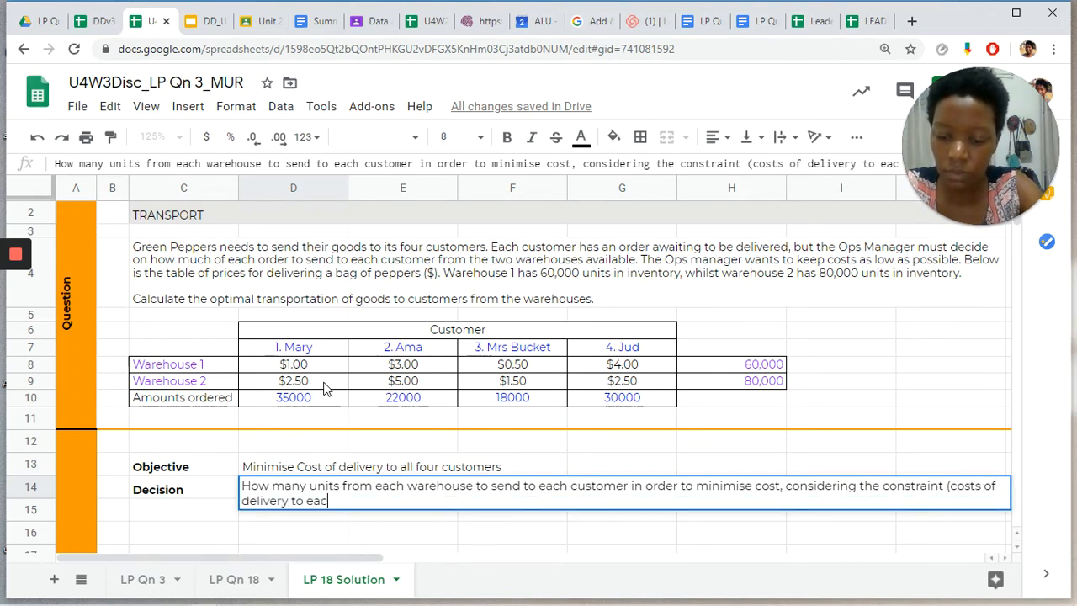
{"action": "type", "text": "h person"}
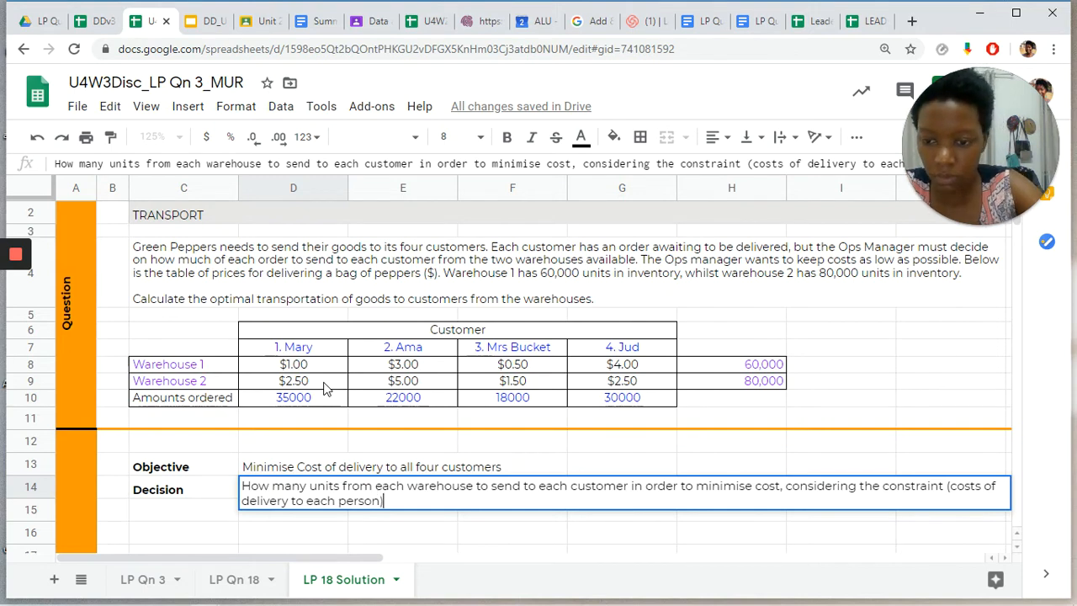
{"action": "left_click", "coordinate": [235, 533]}
Step: Merge cells D14 to I14 and wrap the decision text inside the merged cell
{"action": "left_click_drag", "start_coordinate": [268, 491], "coordinate": [878, 492]}
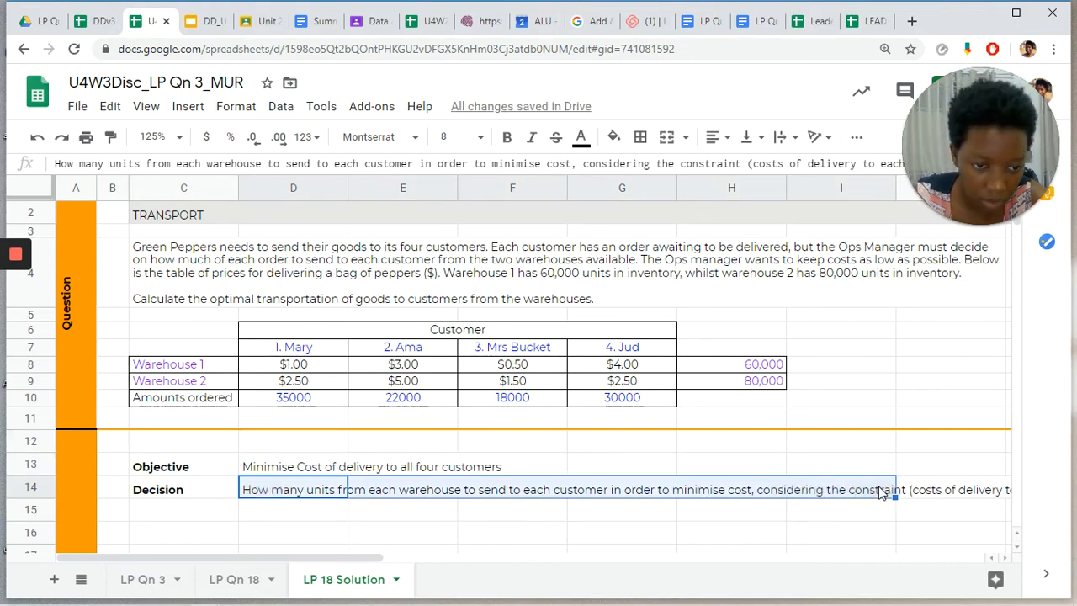
{"action": "left_click", "coordinate": [667, 143]}
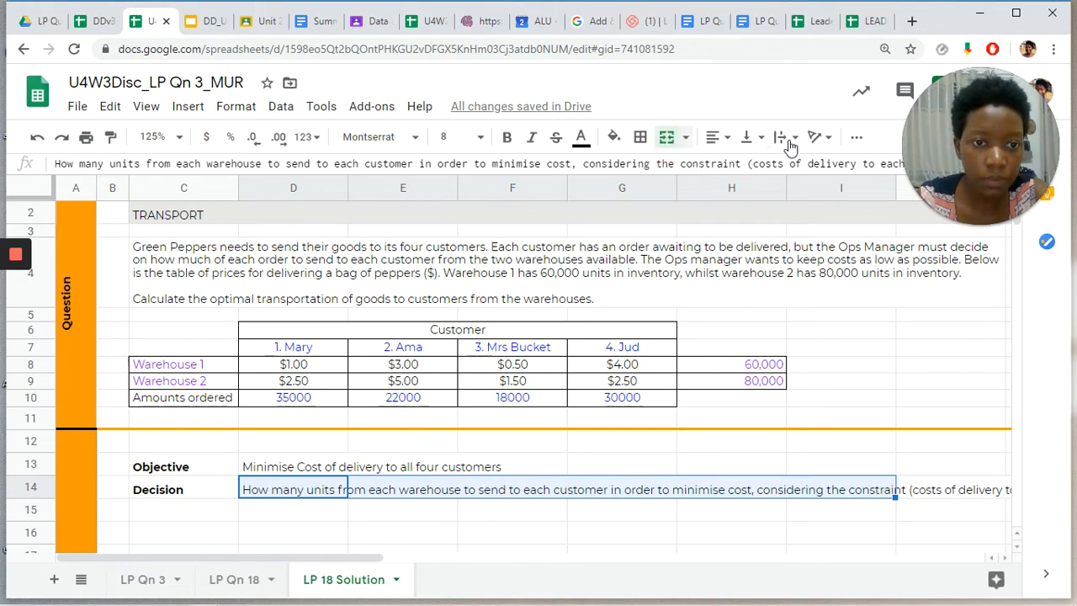
{"action": "left_click", "coordinate": [789, 143]}
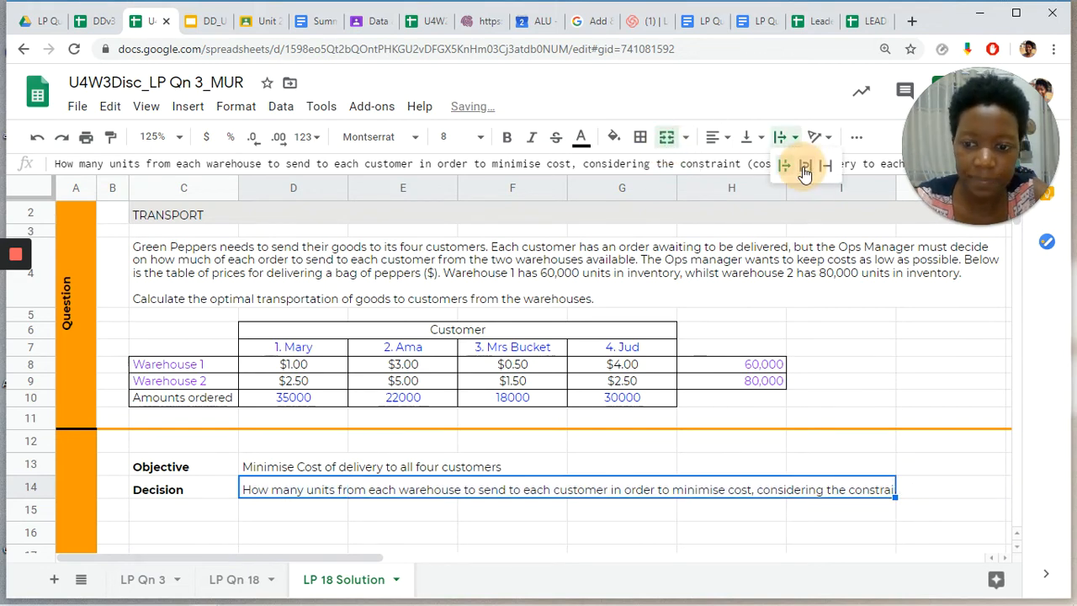
{"action": "left_click", "coordinate": [804, 166]}
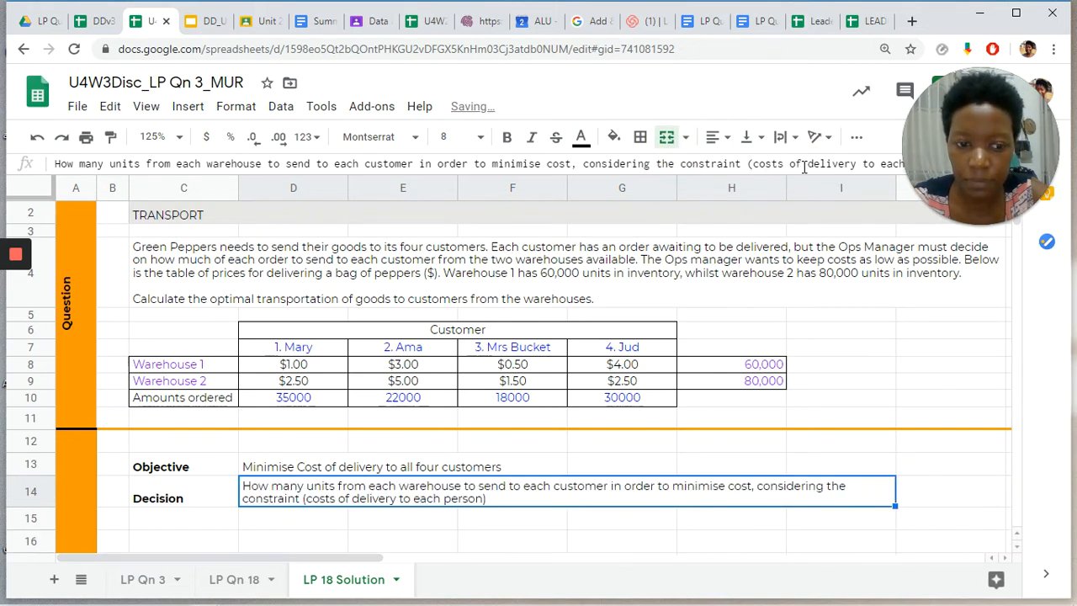
{"action": "left_click", "coordinate": [164, 528]}
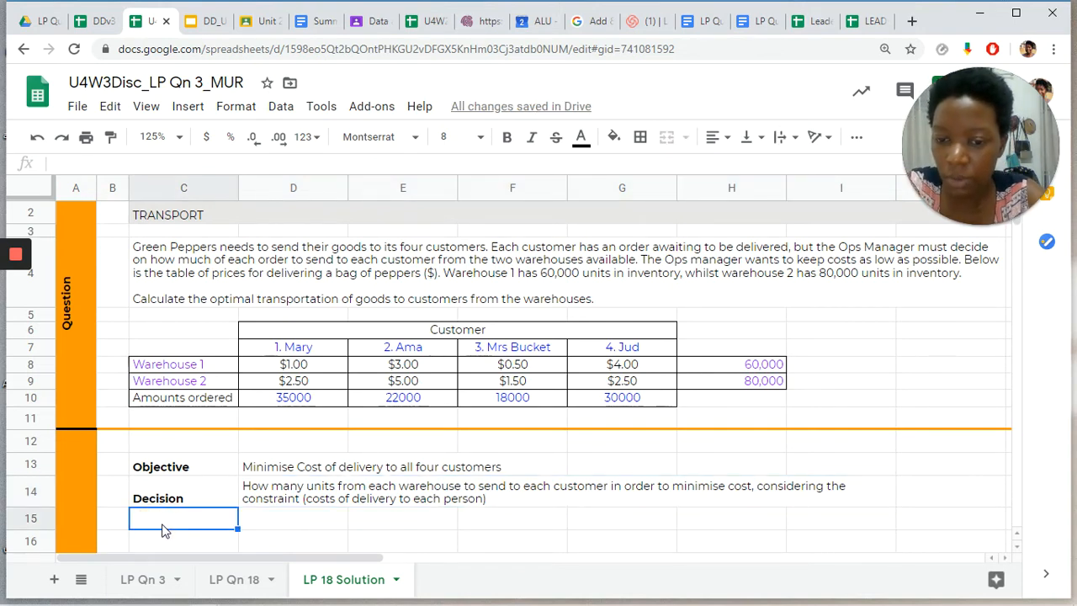
Step: Enlarge the formula bar and append ". Our Decision Variables are:" to the end of the decision text in D14
{"action": "left_click", "coordinate": [206, 502]}
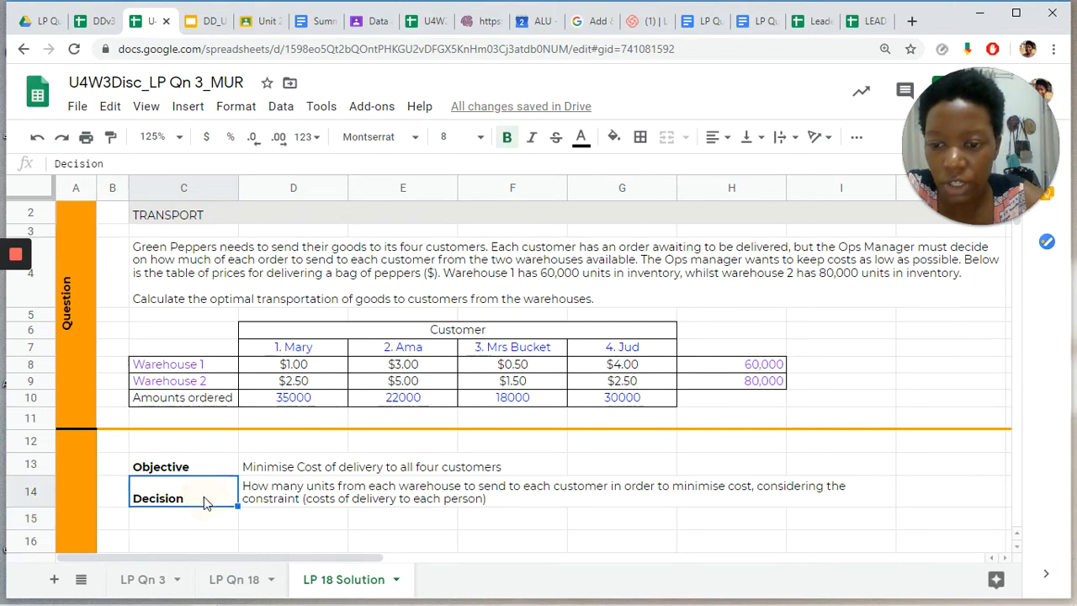
{"action": "left_click", "coordinate": [261, 519]}
{"action": "left_click", "coordinate": [285, 493]}
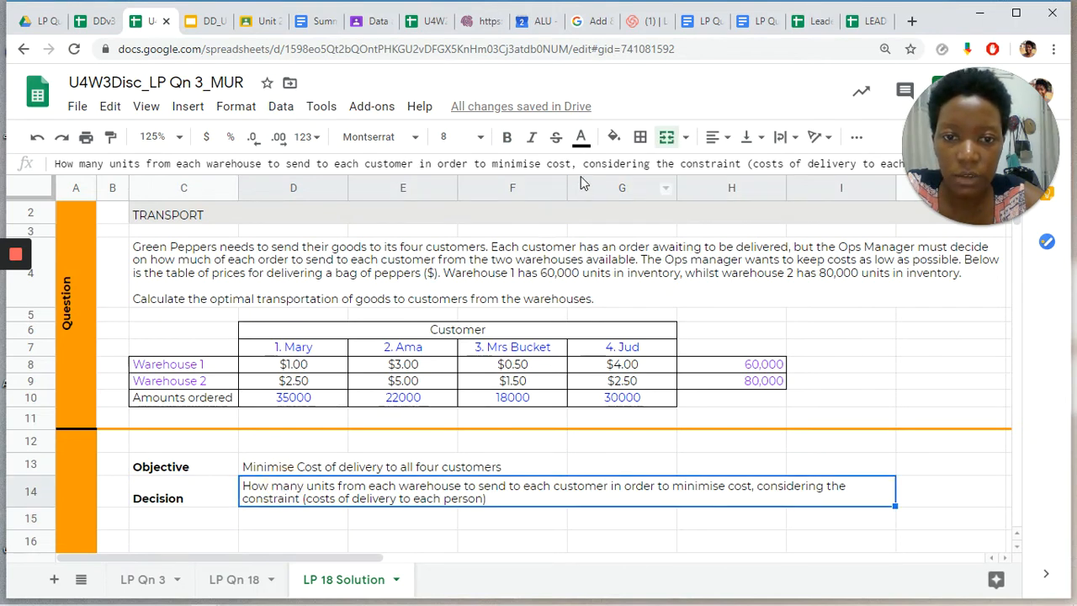
{"action": "left_click_drag", "start_coordinate": [581, 174], "coordinate": [581, 193]}
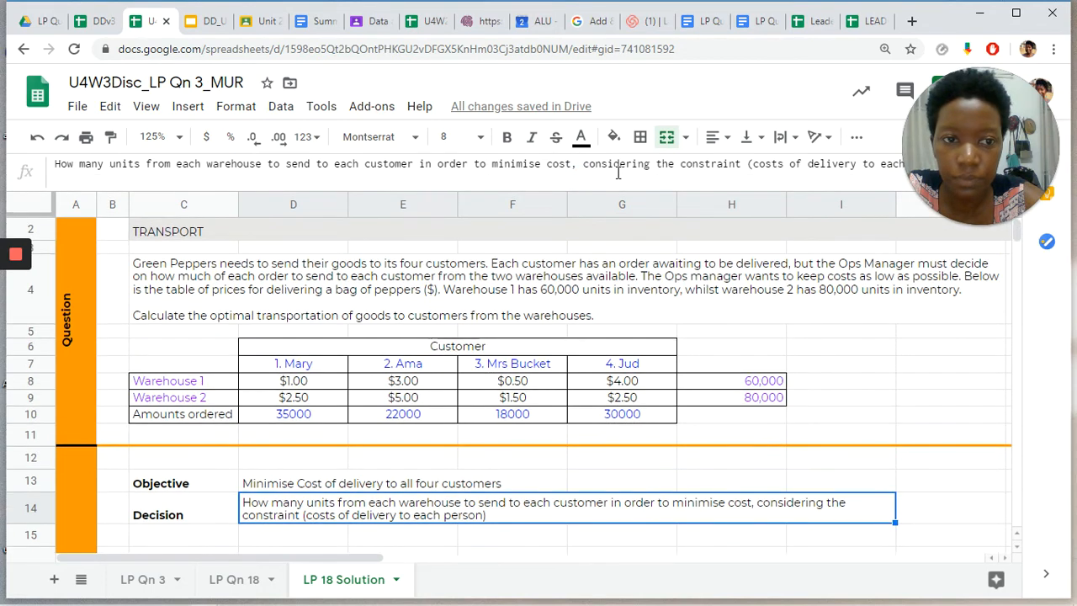
{"action": "left_click", "coordinate": [618, 172]}
{"action": "key", "text": "Right"}
{"action": "key", "text": "Right"}
{"action": "key", "text": "Right"}
{"action": "key", "text": "Right"}
{"action": "key", "text": "Right"}
{"action": "key", "text": "Right"}
{"action": "key", "text": "Right"}
{"action": "key", "text": "Right"}
{"action": "key", "text": "Right"}
{"action": "key", "text": "Right"}
{"action": "key", "text": "Right"}
{"action": "key", "text": "Right"}
{"action": "key", "text": "Right"}
{"action": "key", "text": "Right"}
{"action": "key", "text": "Right"}
{"action": "key", "text": "Right"}
{"action": "key", "text": "Right"}
{"action": "key", "text": "Right"}
{"action": "key", "text": "Right"}
{"action": "key", "text": "Right"}
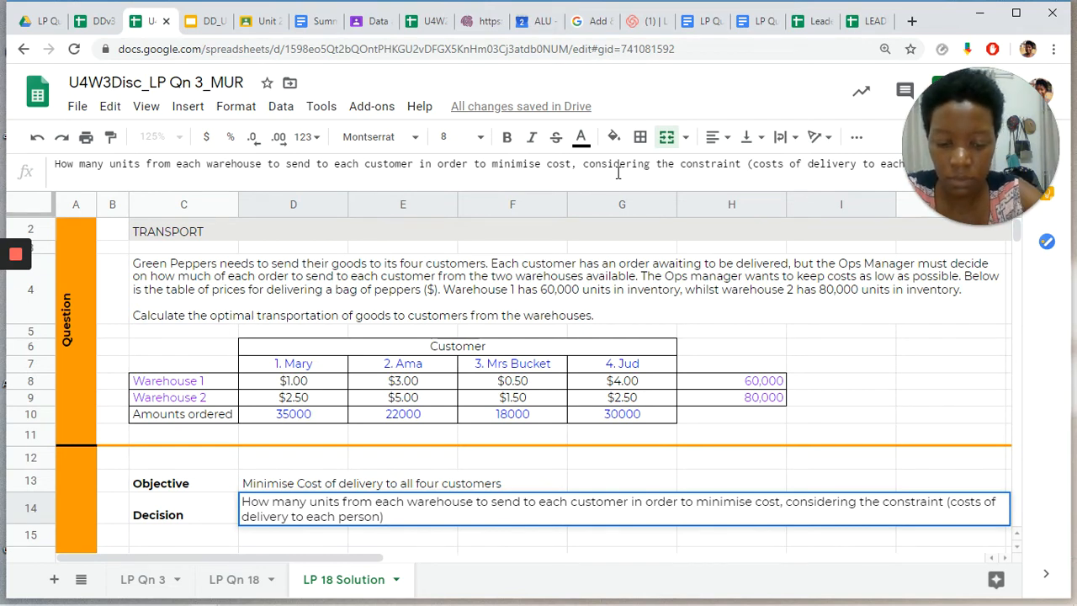
{"action": "type", "text": "Our"}
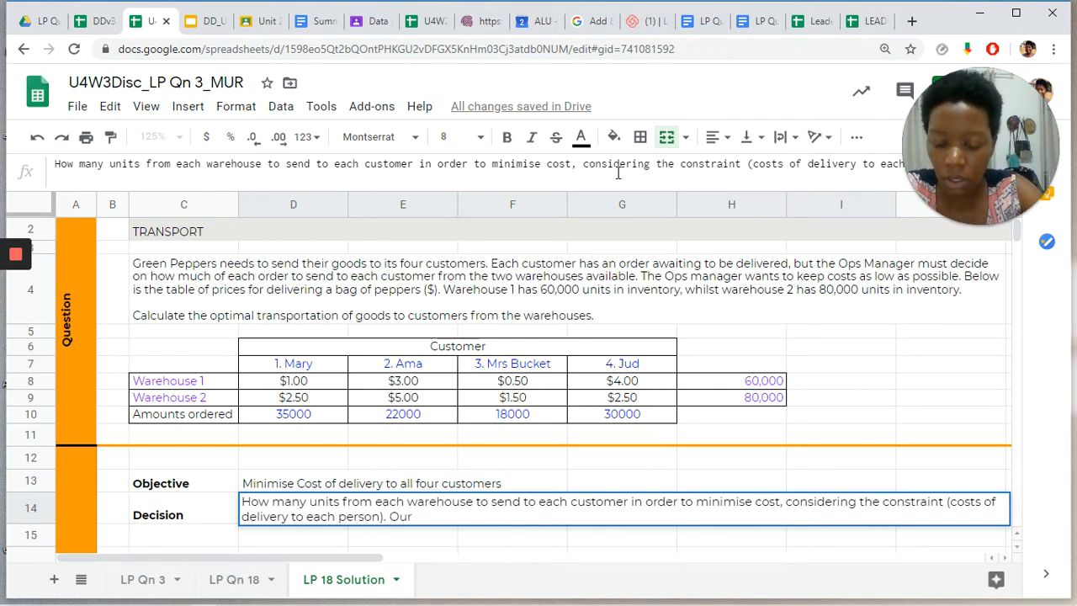
{"action": "type", "text": " Decision "}
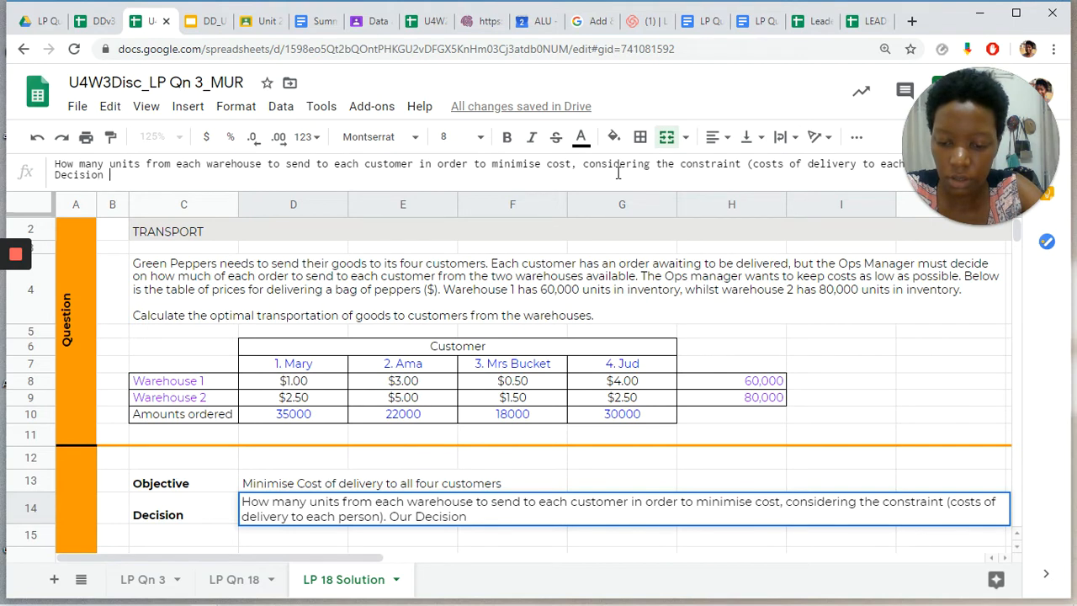
{"action": "type", "text": "Variables are:"}
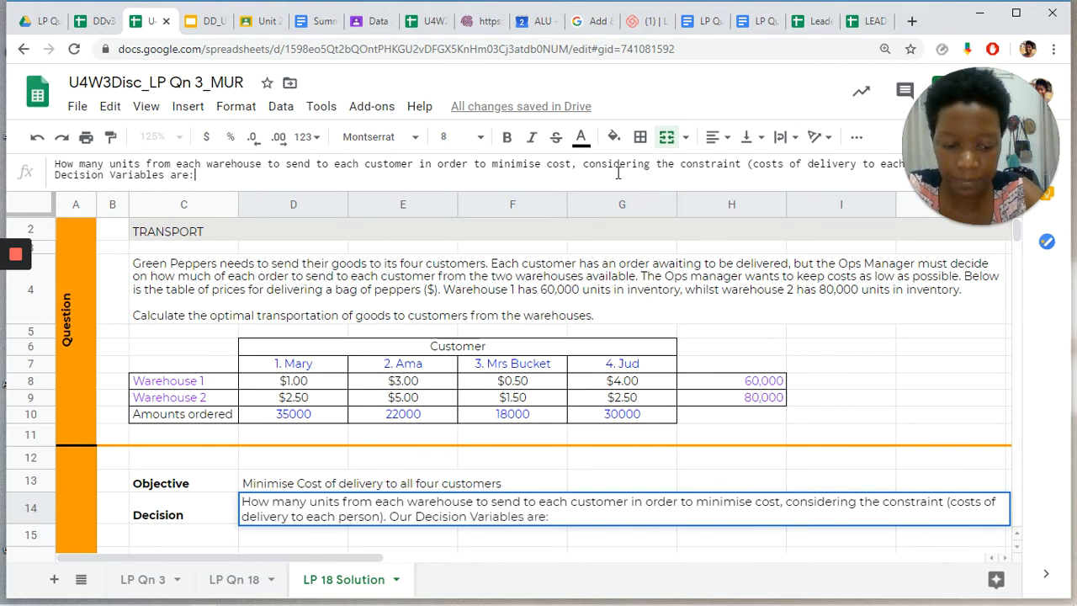
{"action": "key", "text": "Return"}
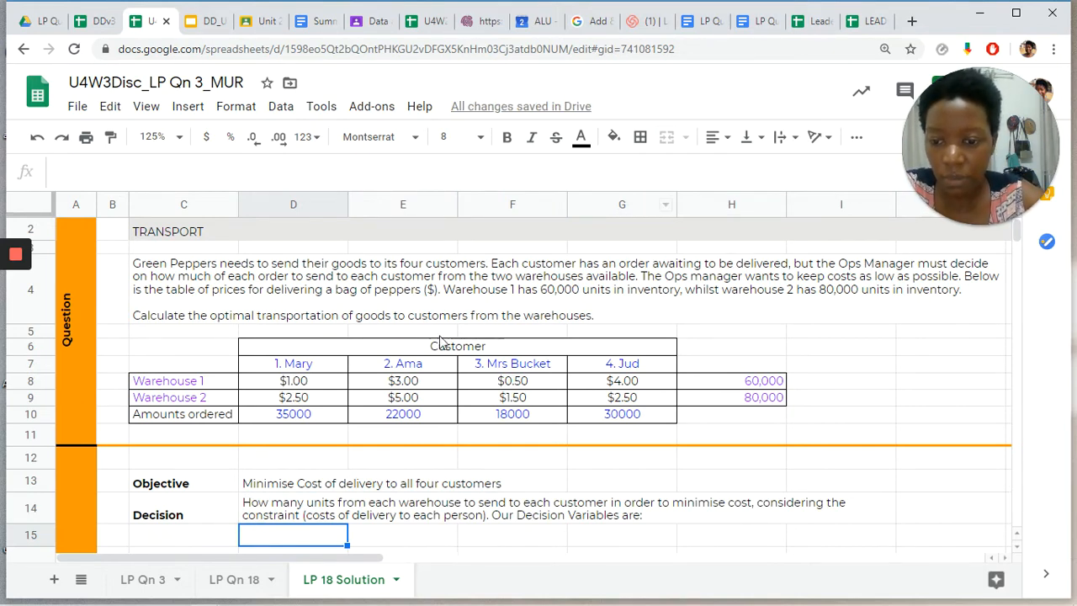
Step: Enter the labels "Warehouse 1" in D15 and "Warehouse 2" in F15 below the decision text
{"action": "scroll", "coordinate": [329, 519], "scroll_direction": "down", "scroll_amount": 1}
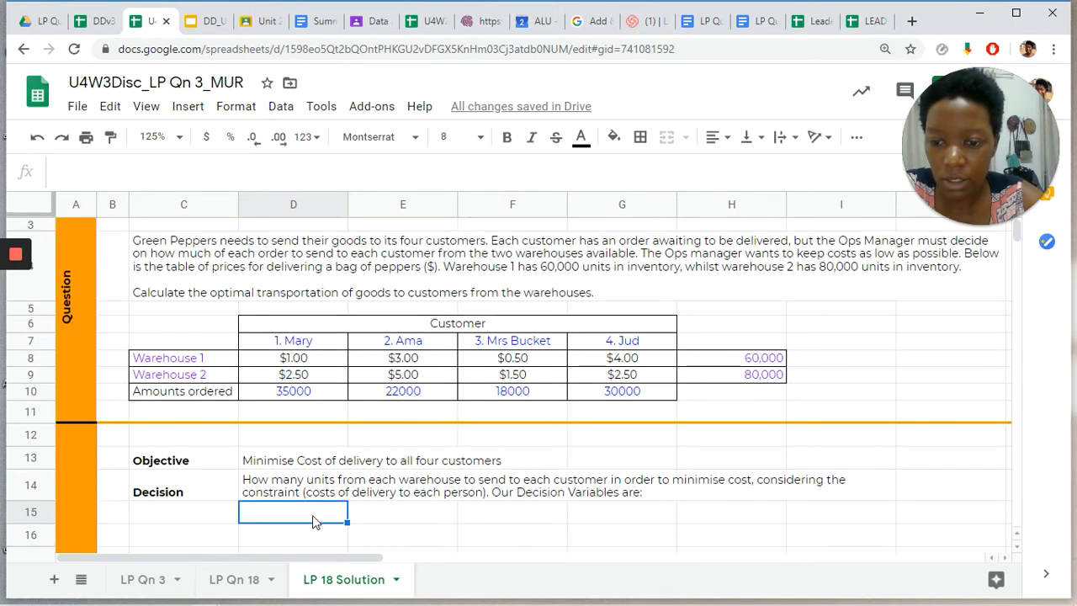
{"action": "type", "text": "Warehou"}
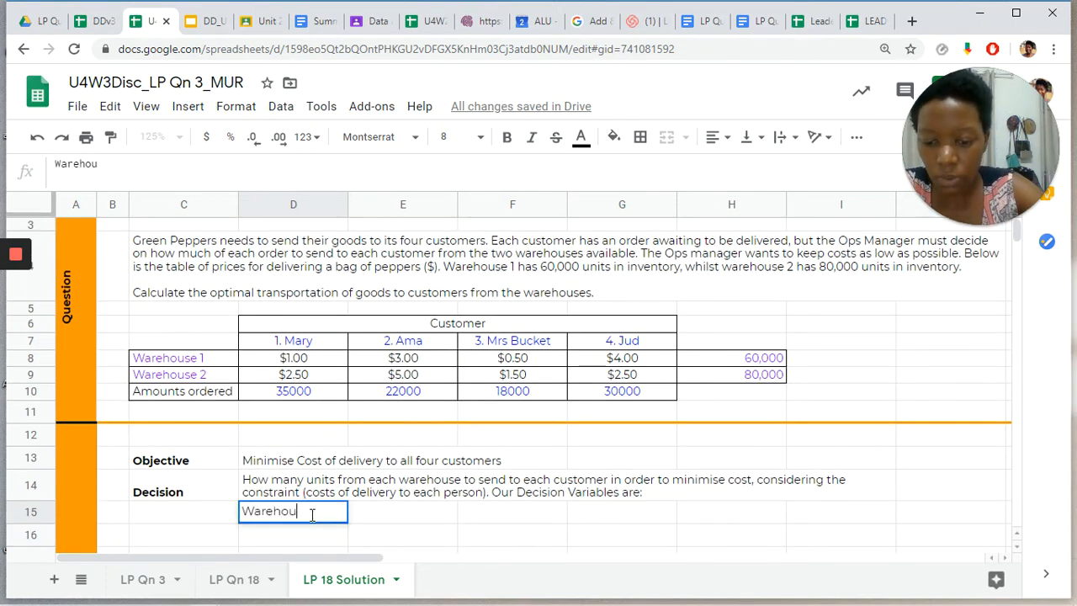
{"action": "type", "text": "se 1"}
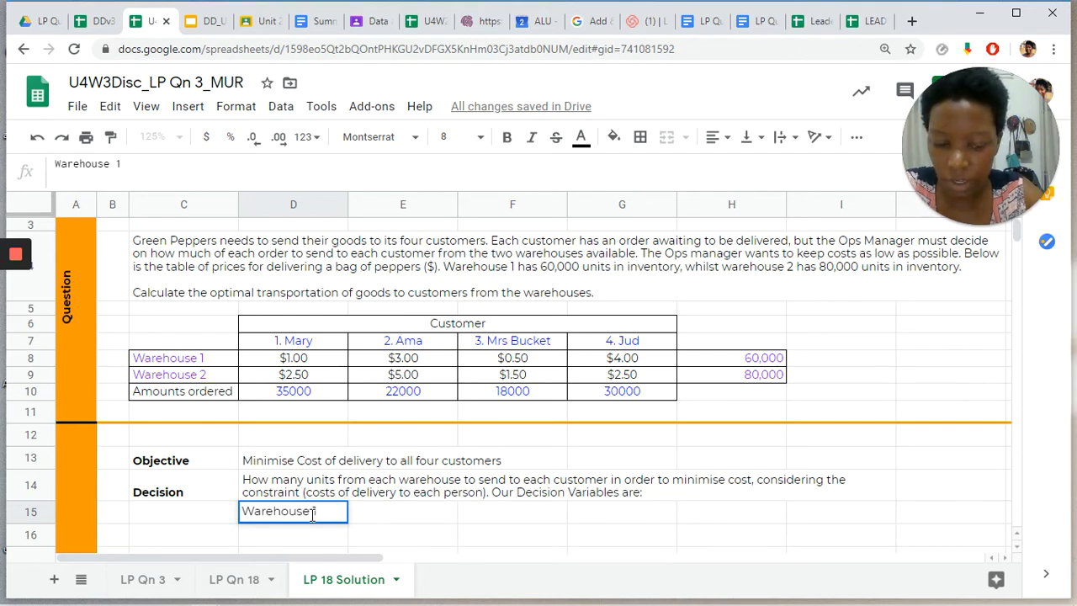
{"action": "key", "text": "Tab"}
{"action": "key", "text": "Tab"}
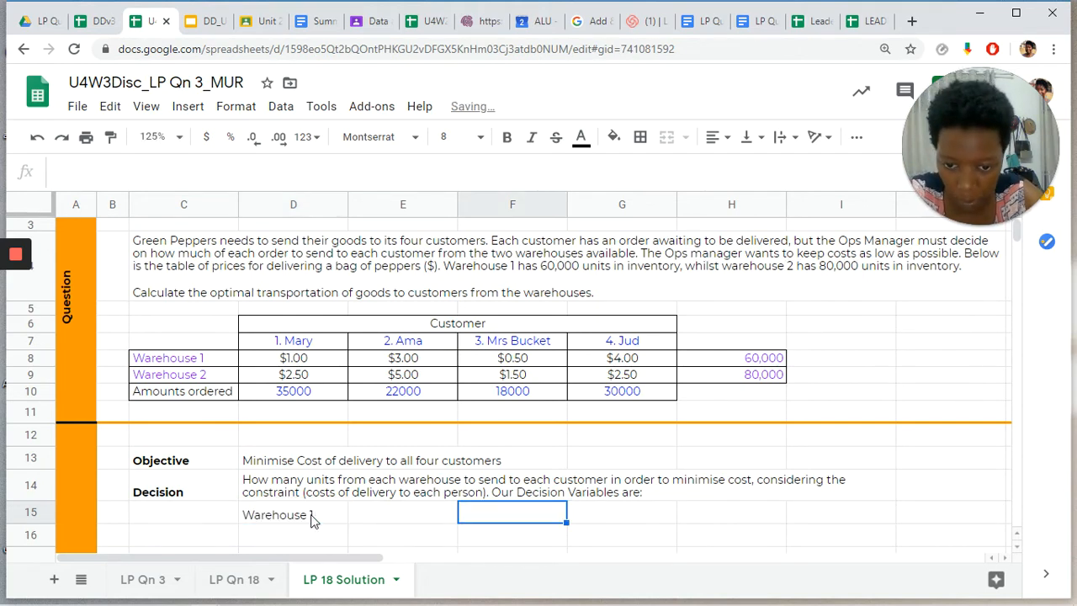
{"action": "key", "text": "Tab"}
{"action": "key", "text": "shift+Tab"}
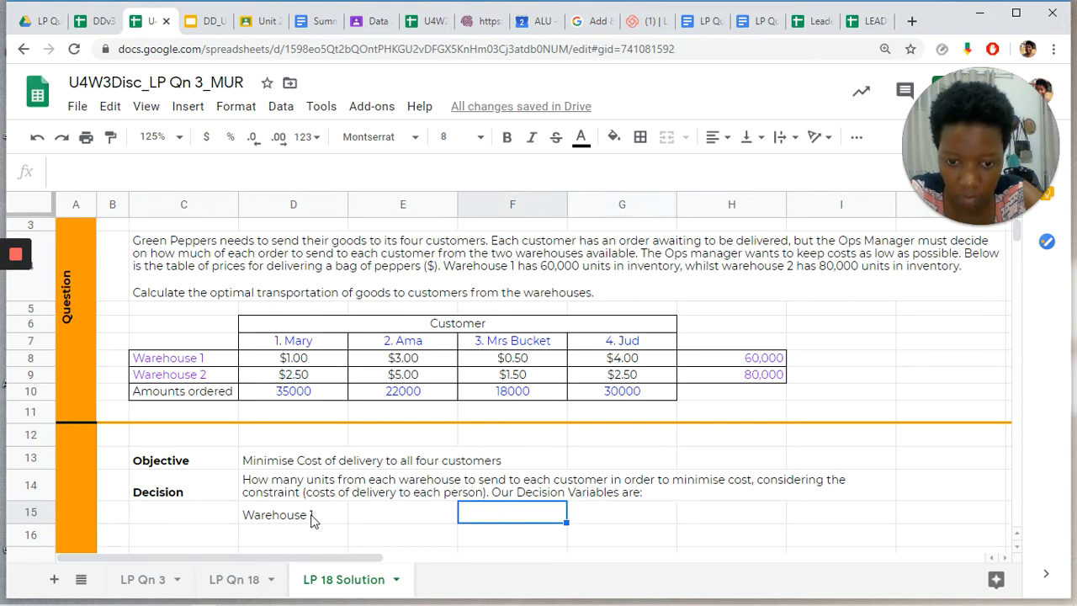
{"action": "type", "text": "Wareh"}
{"action": "type", "text": "ouse "}
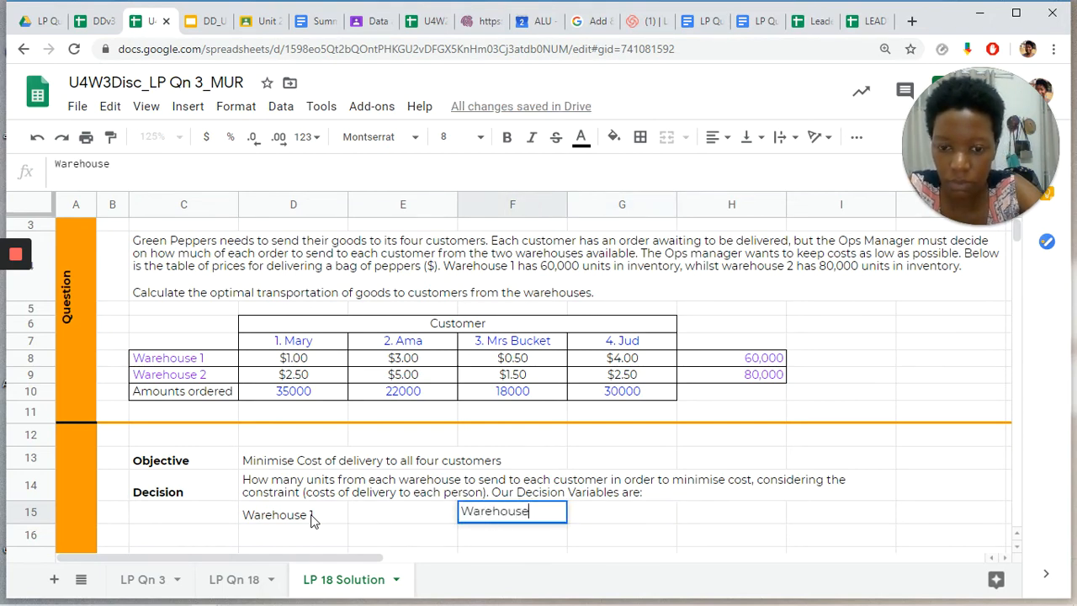
{"action": "type", "text": "2"}
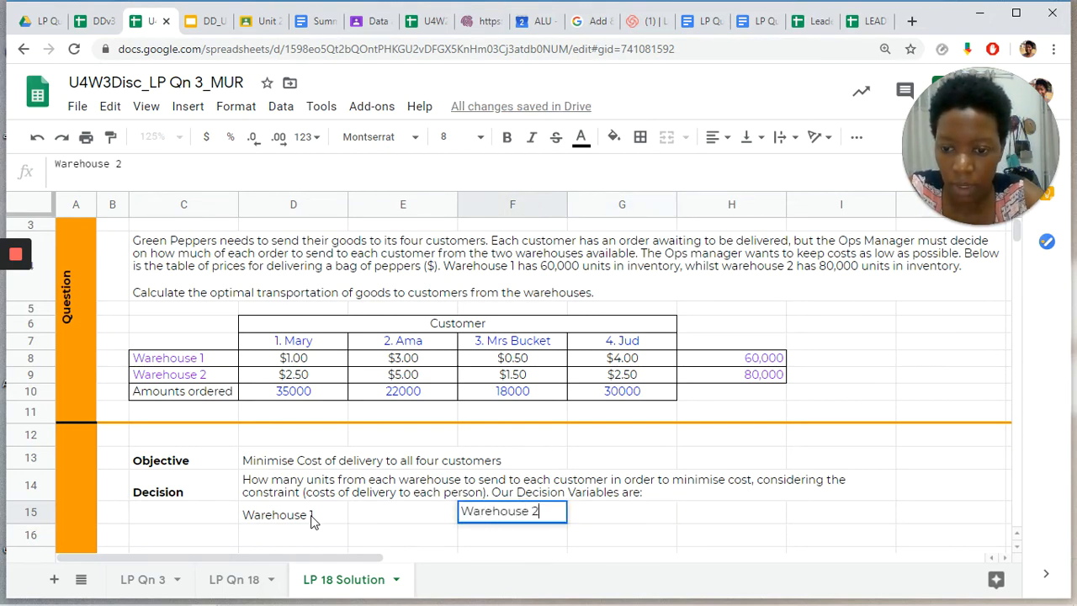
{"action": "left_click", "coordinate": [301, 531]}
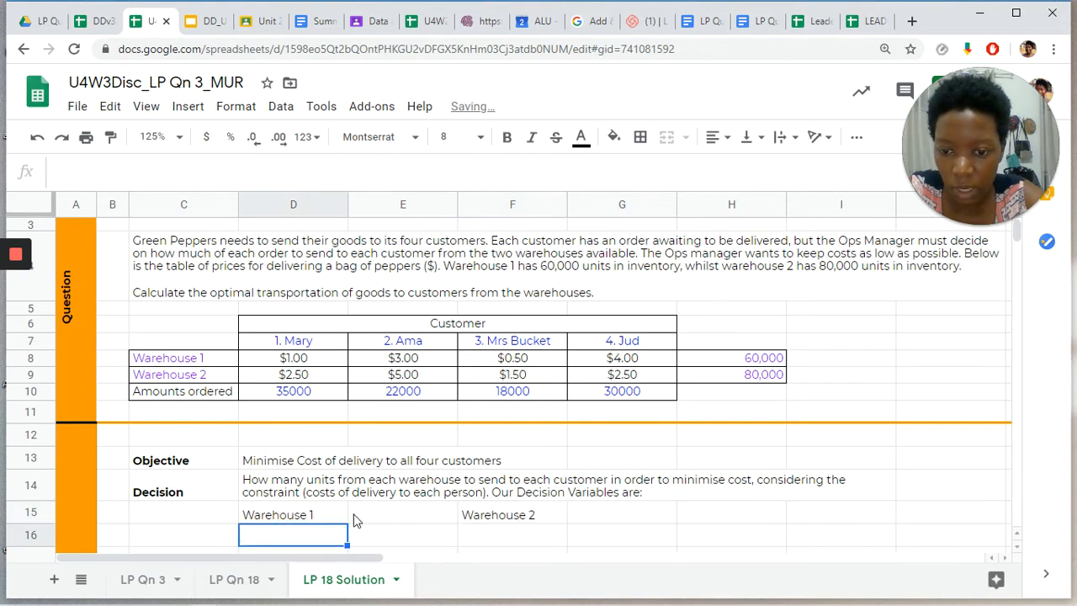
Step: Enter the decision variable "W1C2" in E15 beside the Warehouse 1 label
{"action": "left_click", "coordinate": [353, 515]}
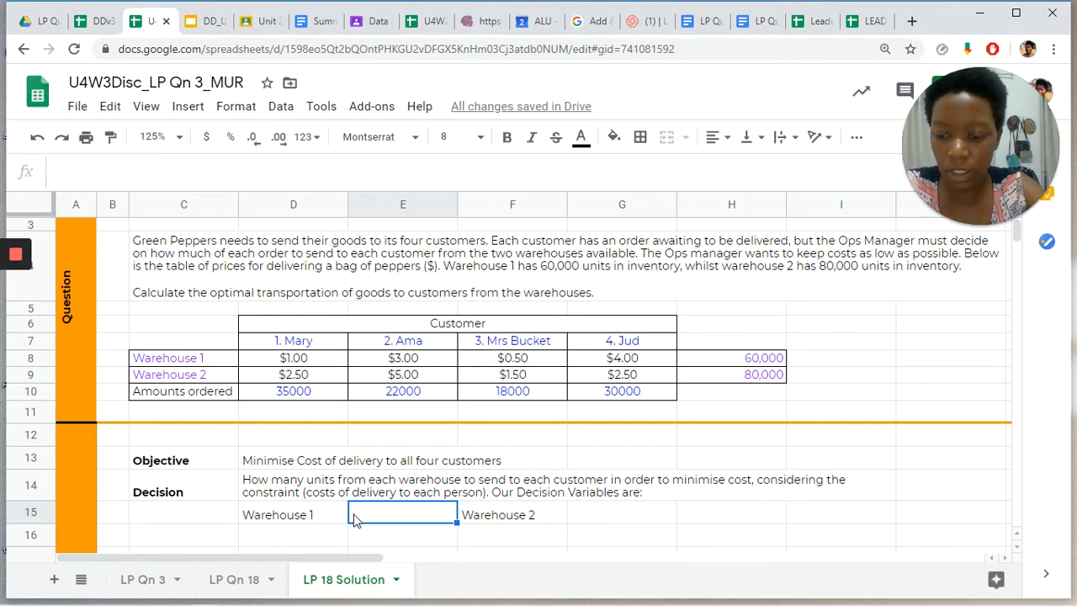
{"action": "type", "text": "W1"}
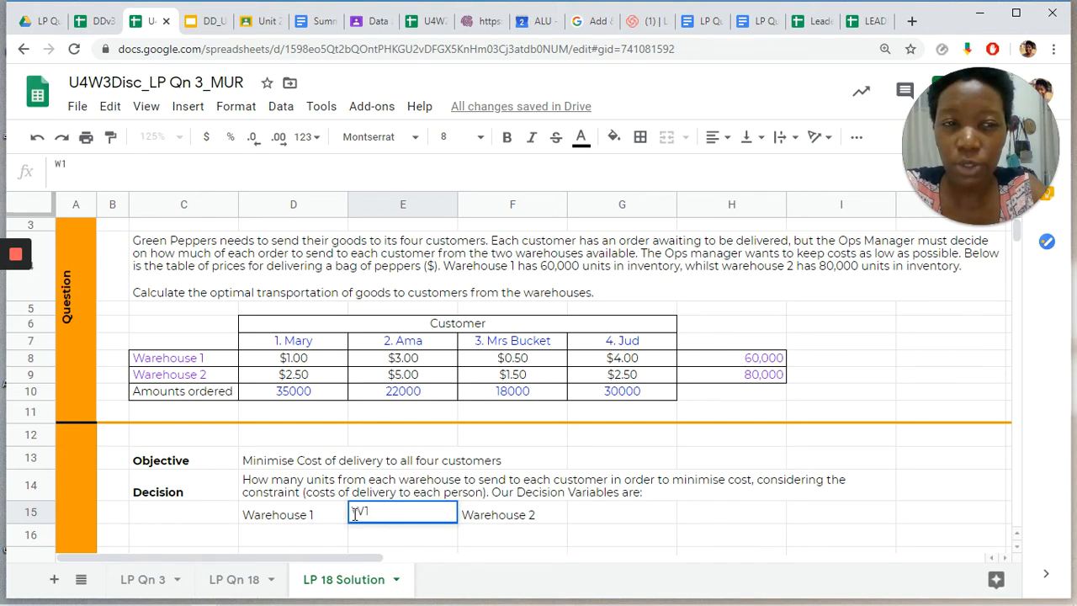
{"action": "type", "text": "C2"}
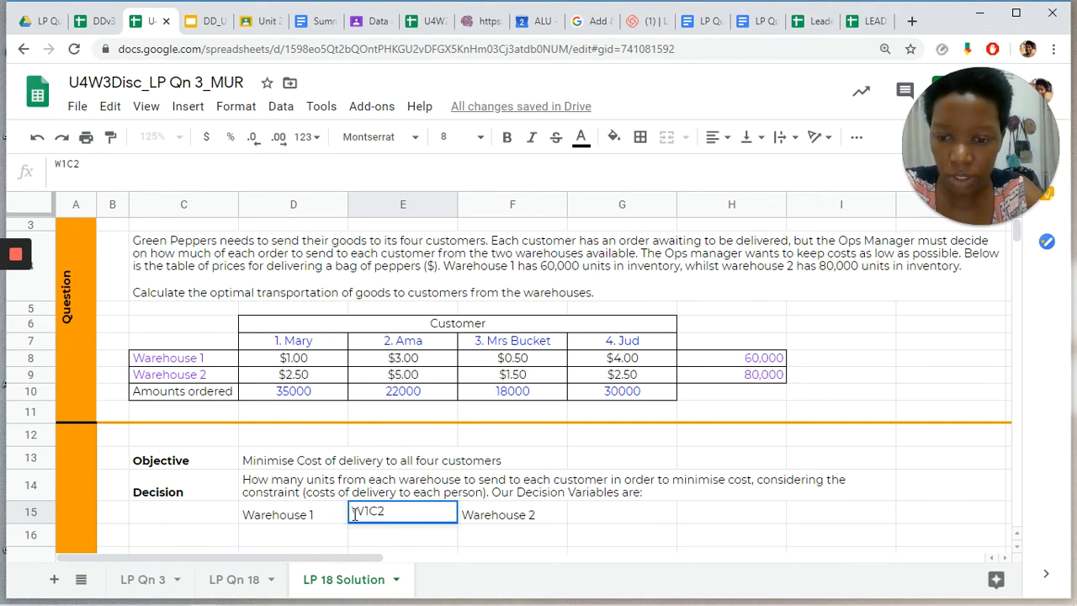
{"action": "key", "text": "Return"}
Step: Replace the decision variable in E15 with "W1C1"
{"action": "left_click", "coordinate": [354, 520]}
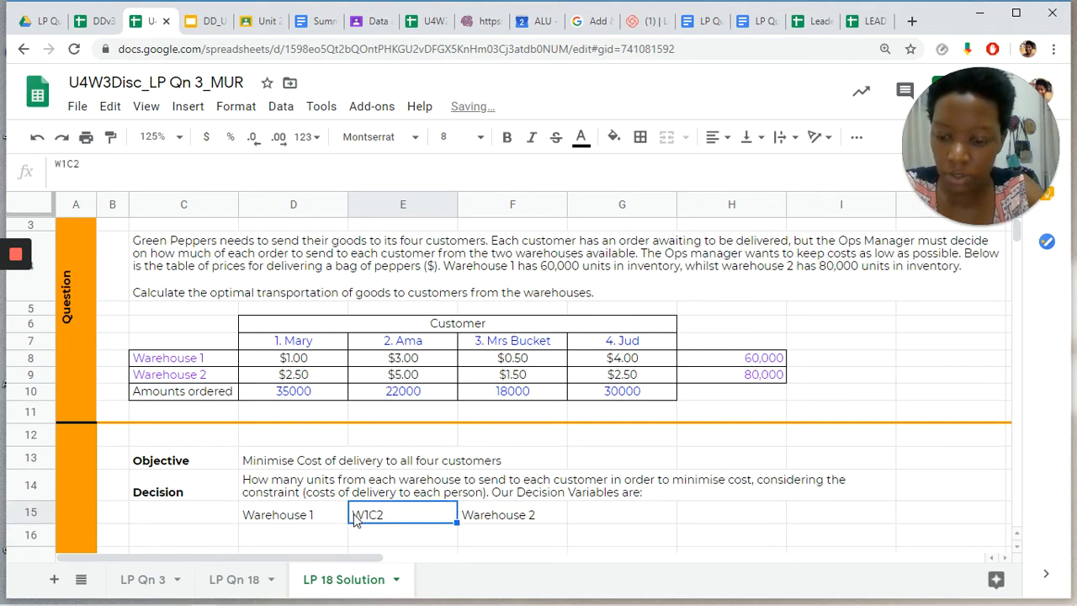
{"action": "type", "text": "C"}
{"action": "type", "text": "W"}
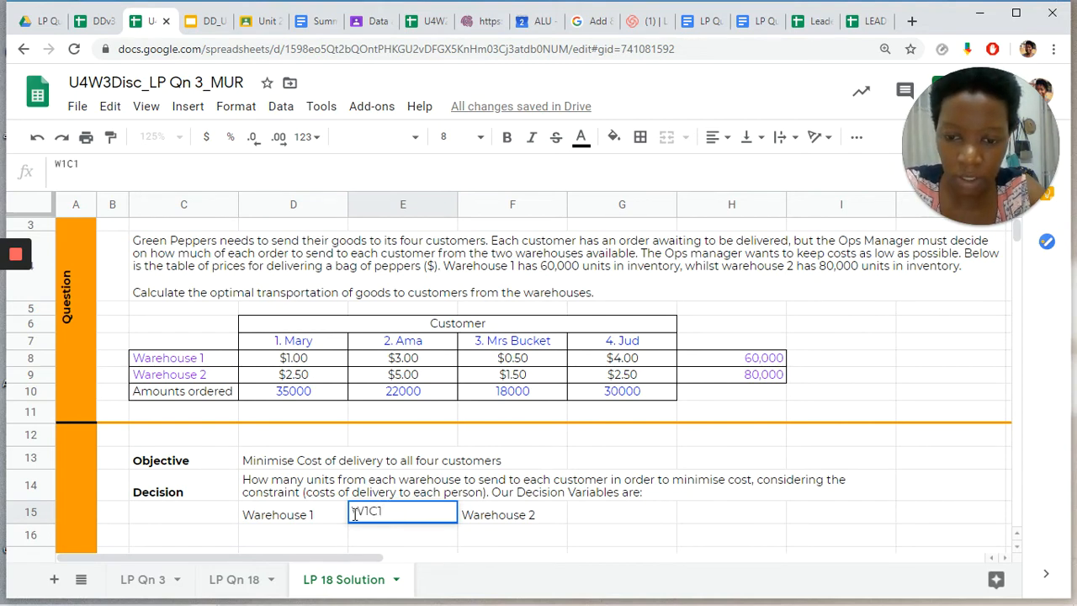
{"action": "key", "text": "Return"}
Step: List the remaining Warehouse 1 decision variables "W1C2", "W1C3" and "W1C4" in cells E16 to E18
{"action": "type", "text": "W1"}
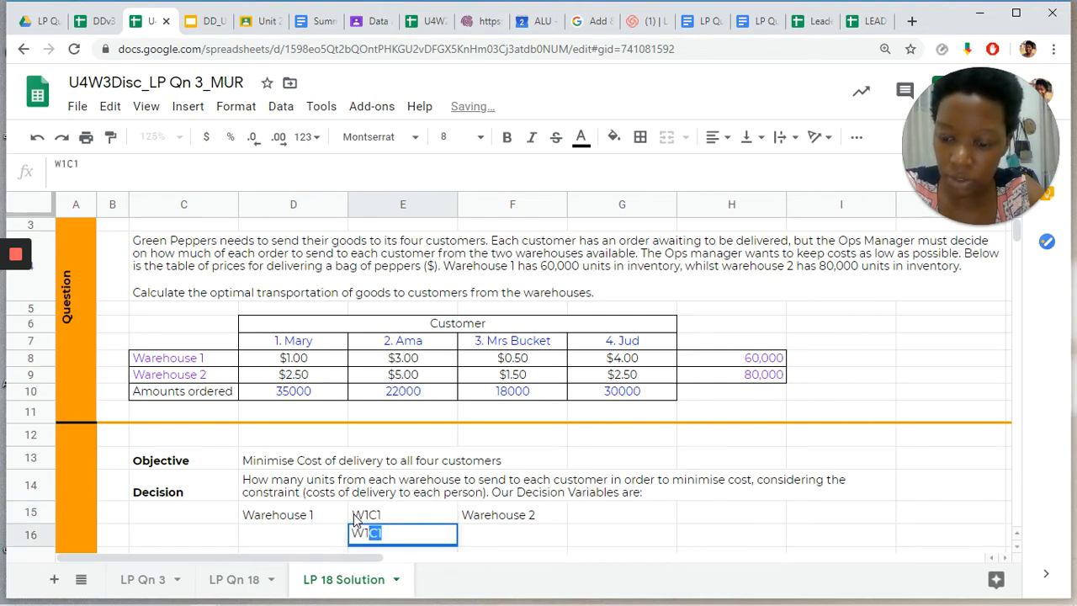
{"action": "type", "text": "C2"}
{"action": "key", "text": "Return"}
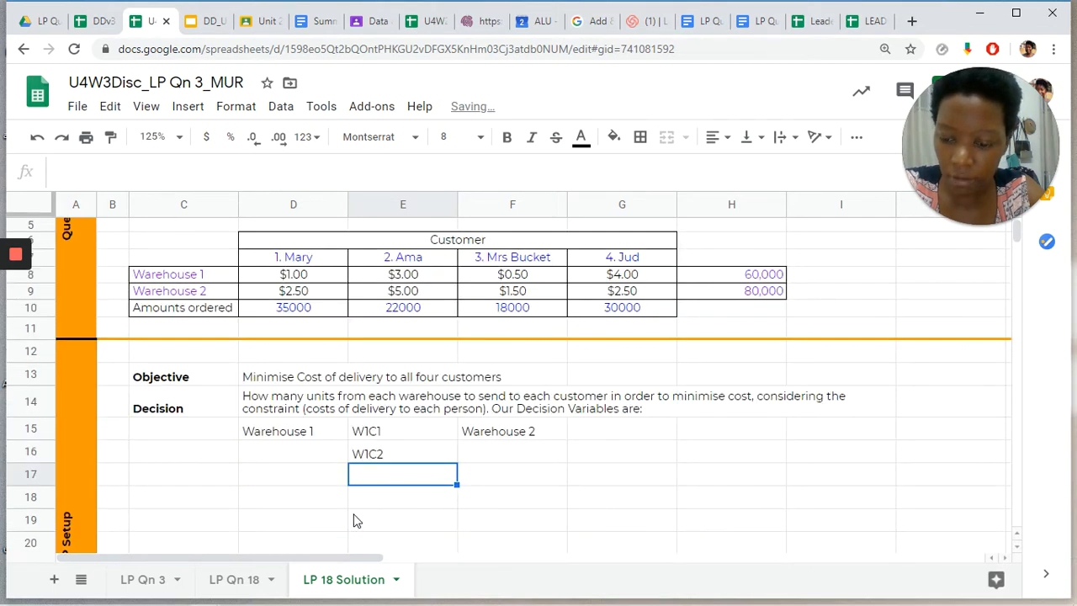
{"action": "type", "text": "W1C"}
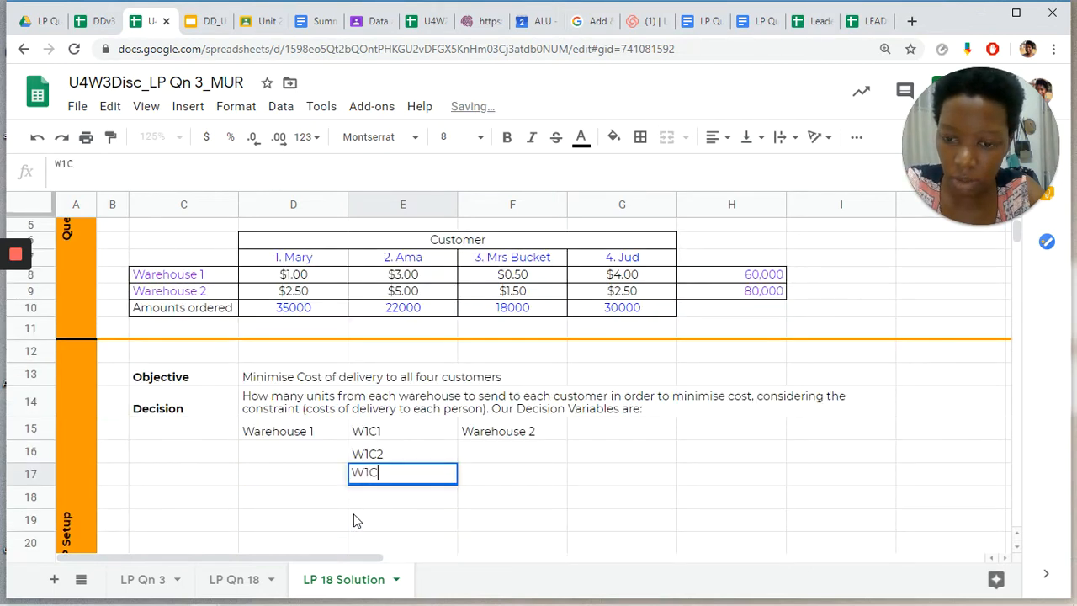
{"action": "type", "text": "3"}
{"action": "key", "text": "Return"}
{"action": "type", "text": "W"}
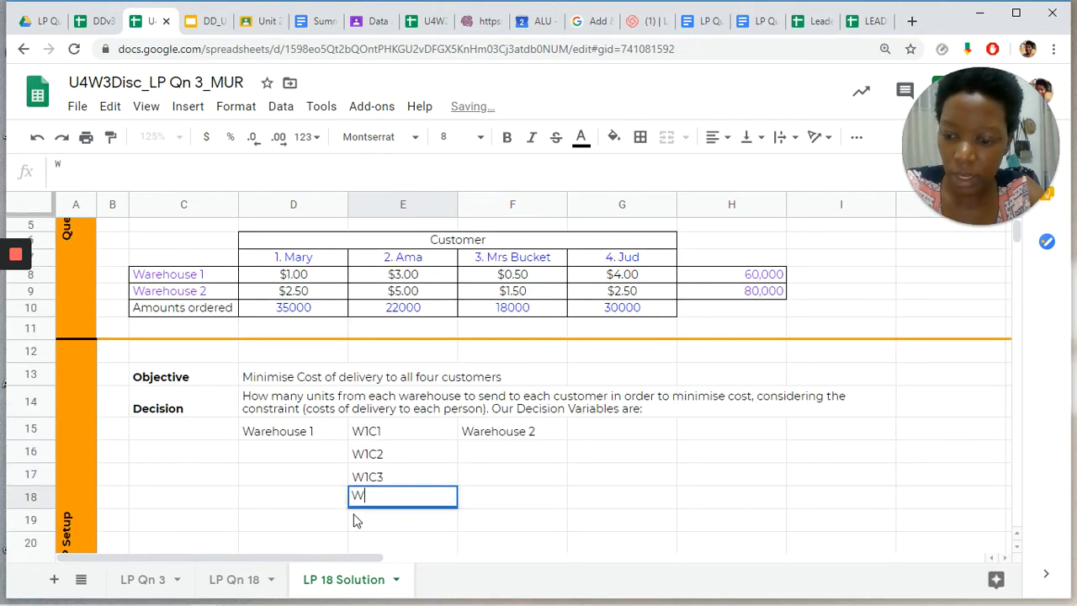
{"action": "type", "text": "1C4"}
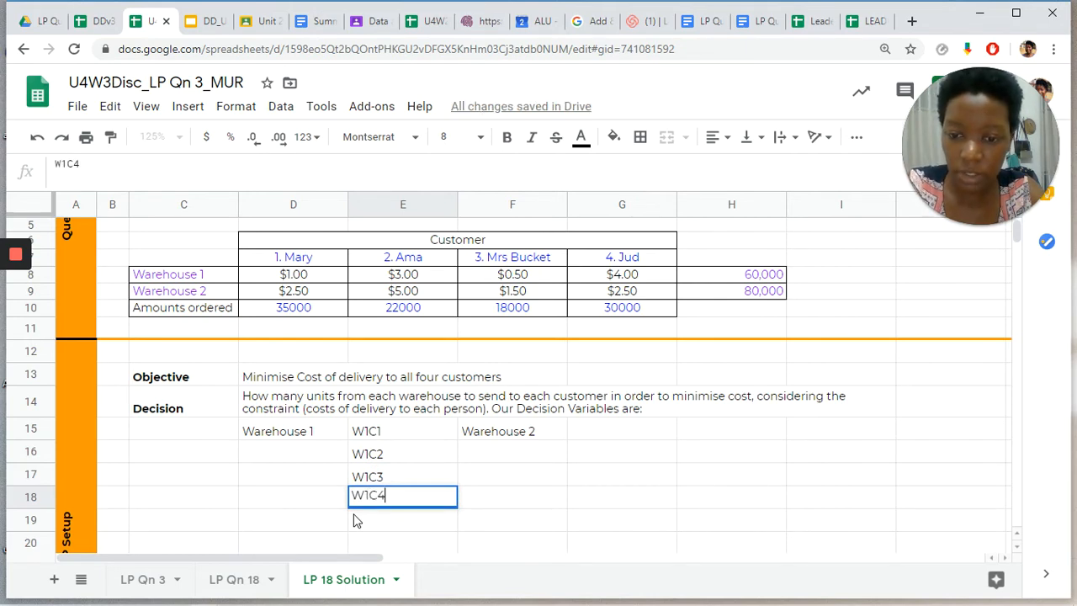
Step: Try to fill the Warehouse 1 label from D15 down to D18, and undo the fill
{"action": "left_click", "coordinate": [317, 434]}
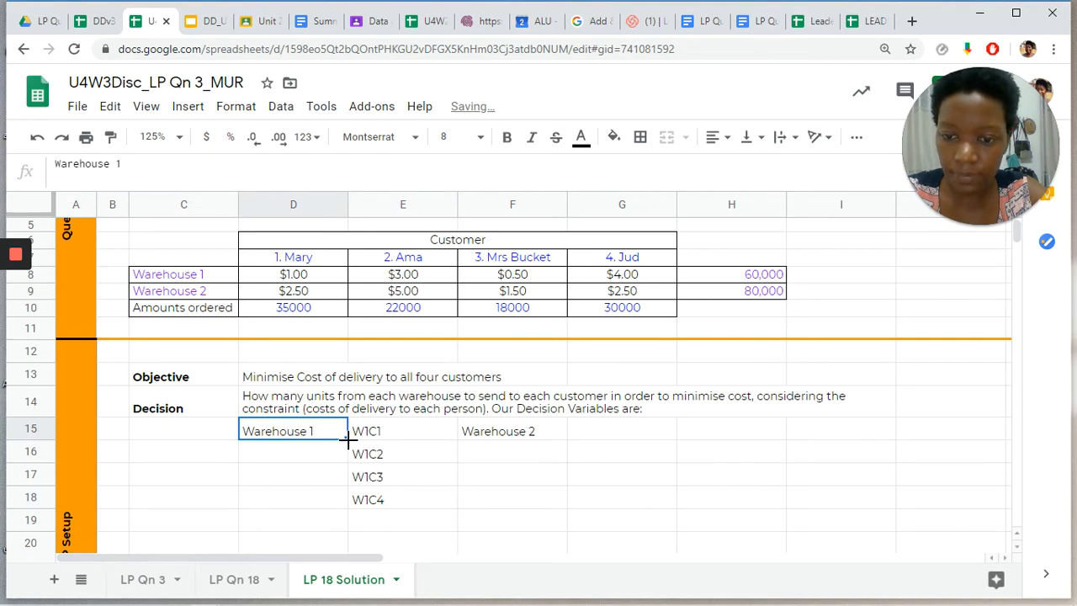
{"action": "left_click_drag", "start_coordinate": [347, 438], "coordinate": [342, 506]}
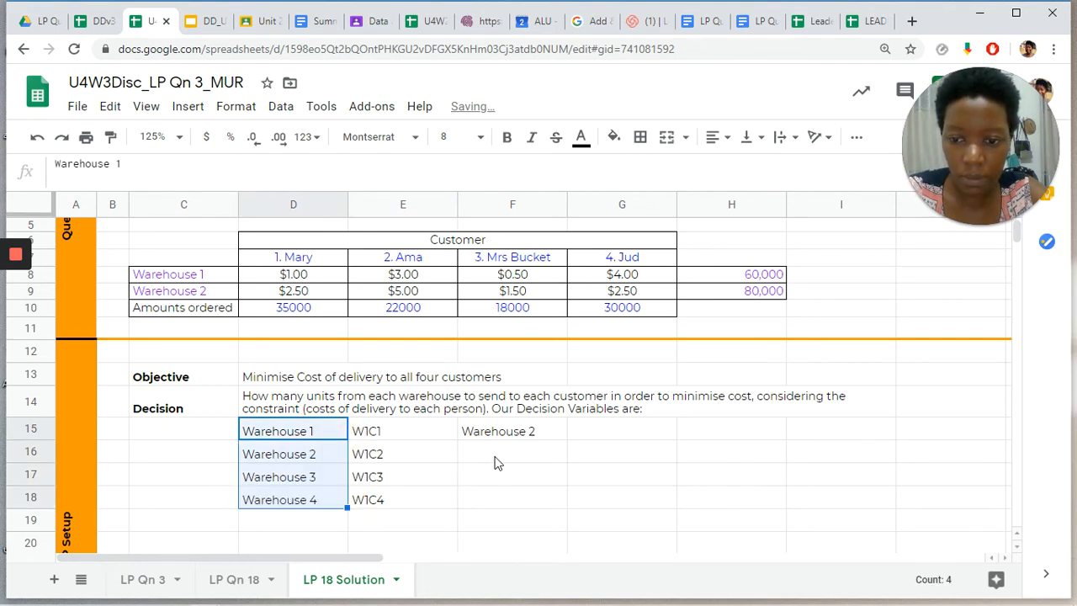
{"action": "key", "text": "ctrl+z"}
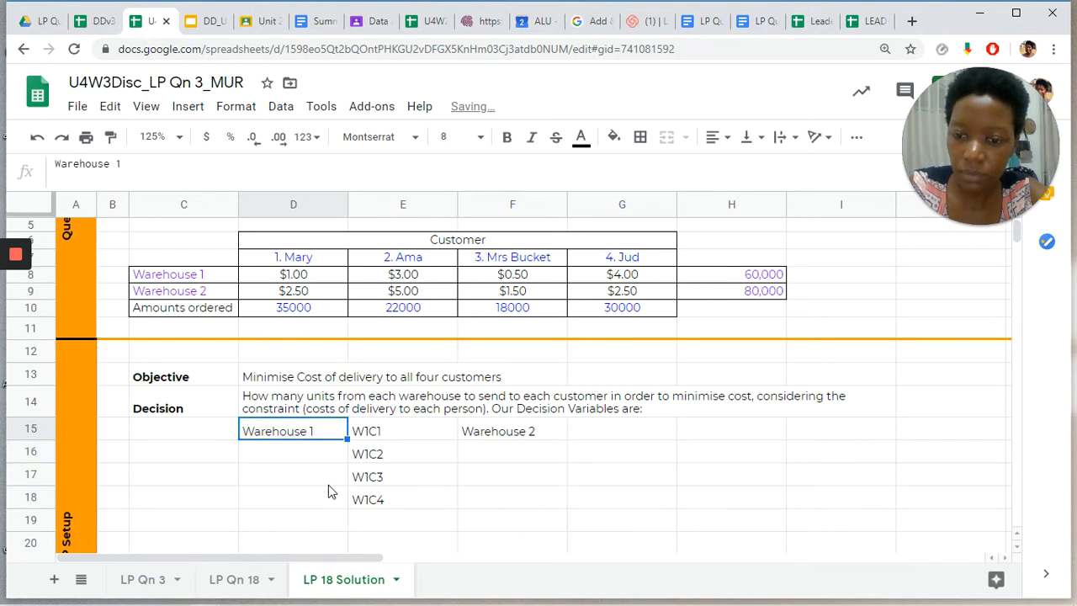
Step: Enter the label "Warehouse 1" in D16 beside the W1C2 variable
{"action": "left_click", "coordinate": [284, 451]}
{"action": "type", "text": "wAREHOUSE"}
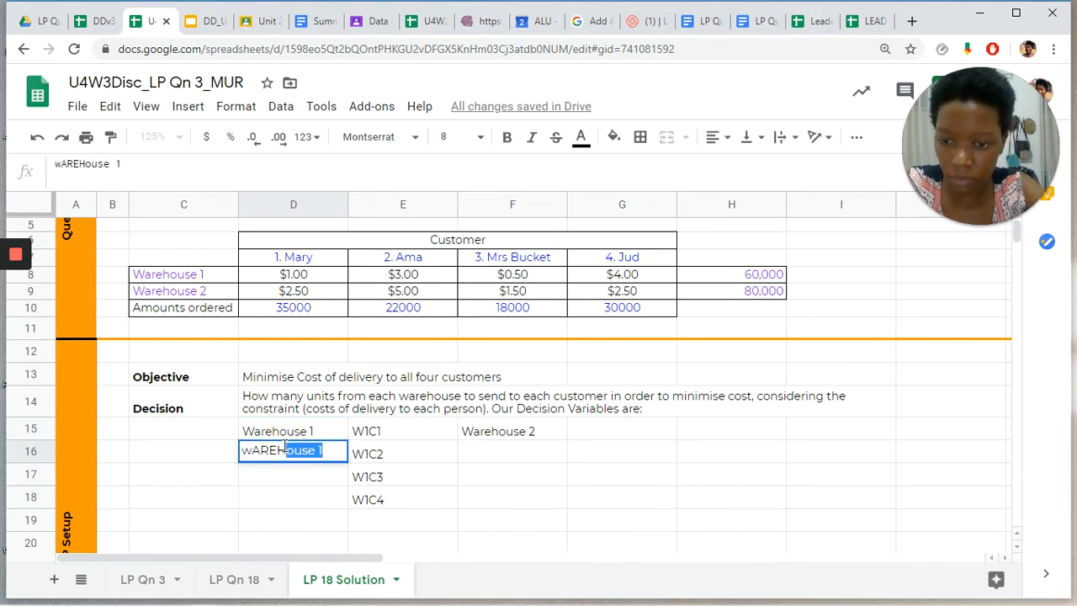
{"action": "key", "text": "BackSpace"}
{"action": "key", "text": "BackSpace"}
{"action": "key", "text": "BackSpace"}
{"action": "key", "text": "BackSpace"}
{"action": "key", "text": "BackSpace"}
{"action": "key", "text": "BackSpace"}
{"action": "key", "text": "BackSpace"}
{"action": "key", "text": "BackSpace"}
{"action": "key", "text": "BackSpace"}
{"action": "key", "text": "BackSpace"}
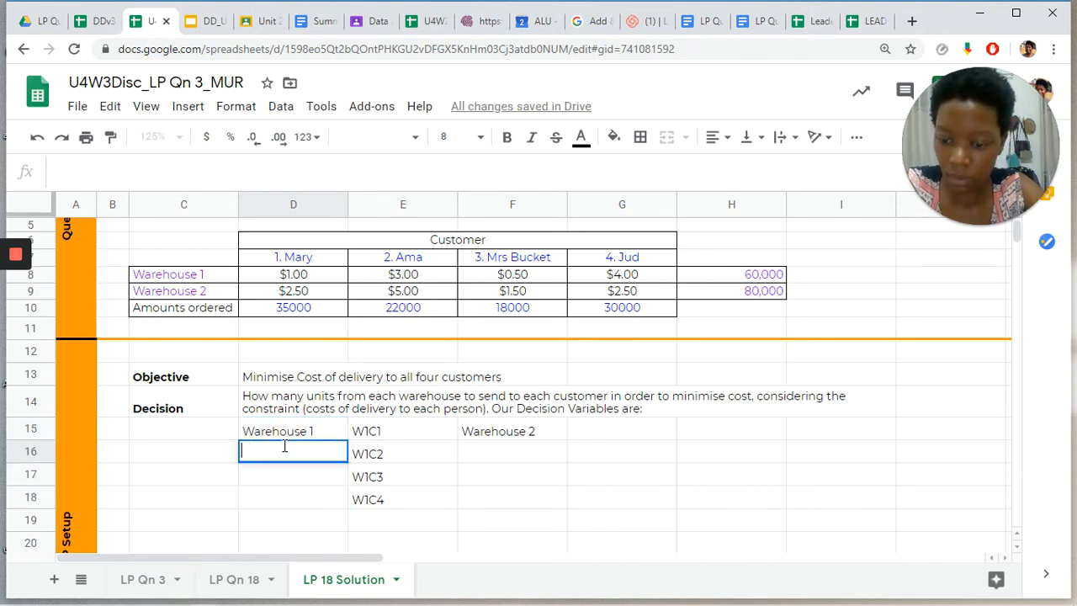
{"action": "type", "text": "wW"}
{"action": "key", "text": "BackSpace"}
{"action": "key", "text": "BackSpace"}
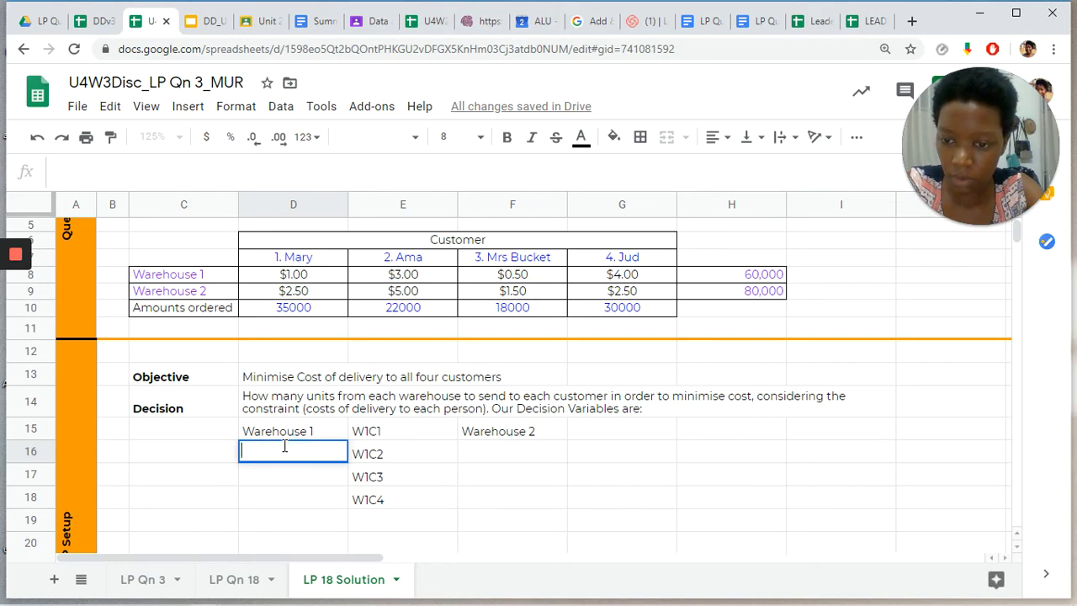
{"action": "type", "text": "wW"}
{"action": "key", "text": "BackSpace"}
{"action": "key", "text": "BackSpace"}
{"action": "type", "text": "Wa"}
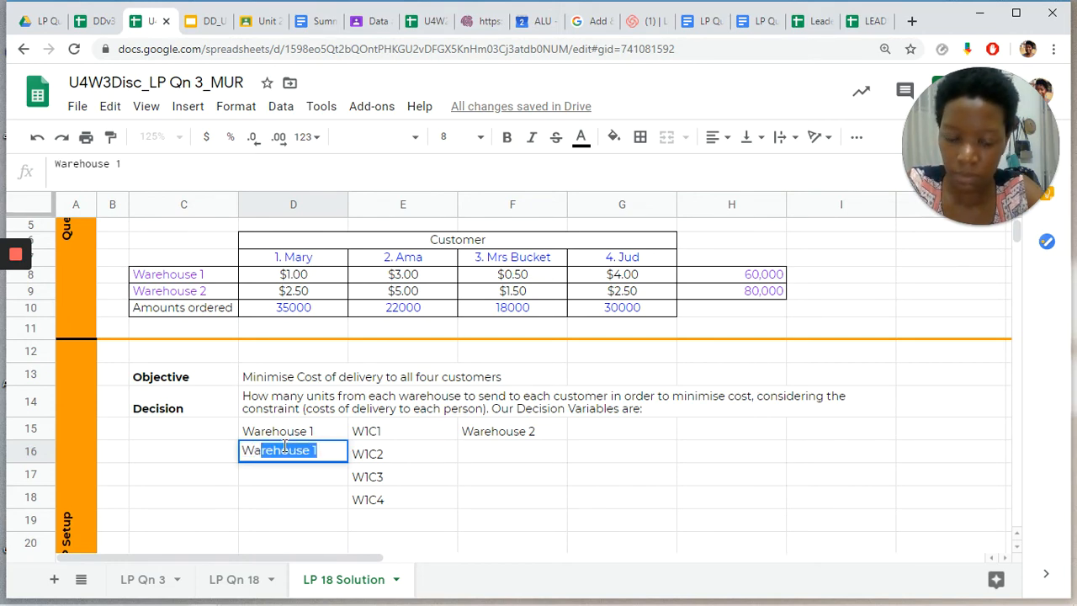
{"action": "key", "text": "Return"}
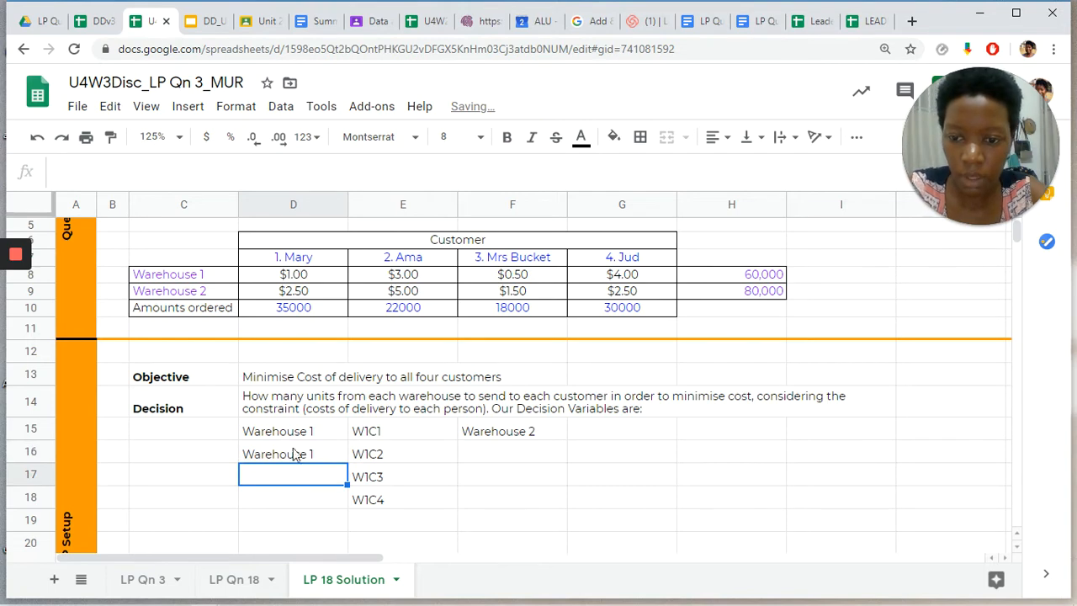
Step: Fill the "Warehouse 1" label from D15:D16 down to D18
{"action": "left_click", "coordinate": [323, 438]}
{"action": "left_click", "coordinate": [312, 452], "text": "shift"}
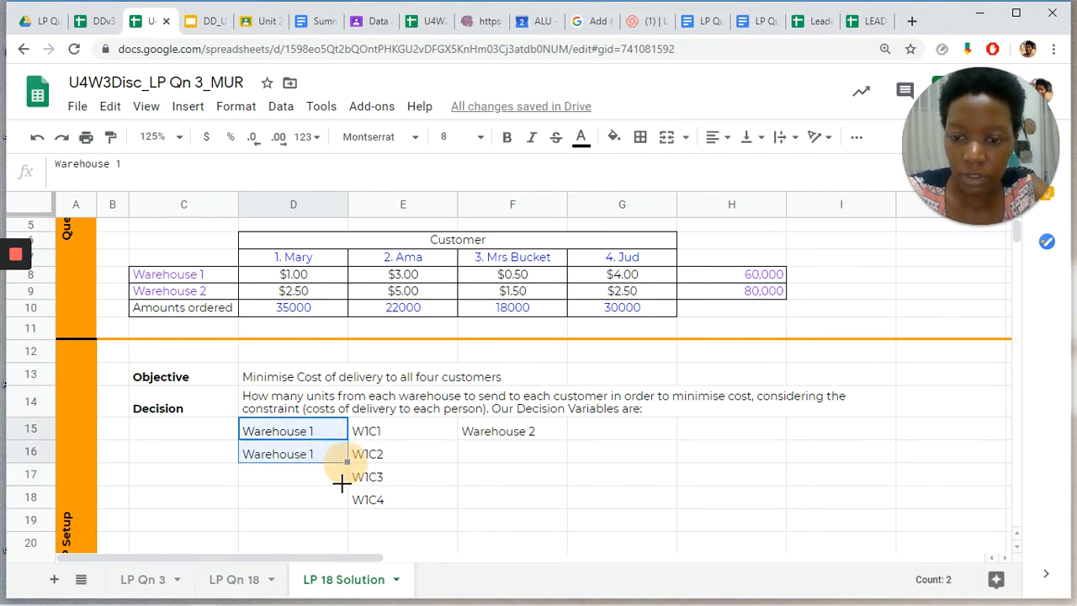
{"action": "left_click_drag", "start_coordinate": [347, 462], "coordinate": [341, 501]}
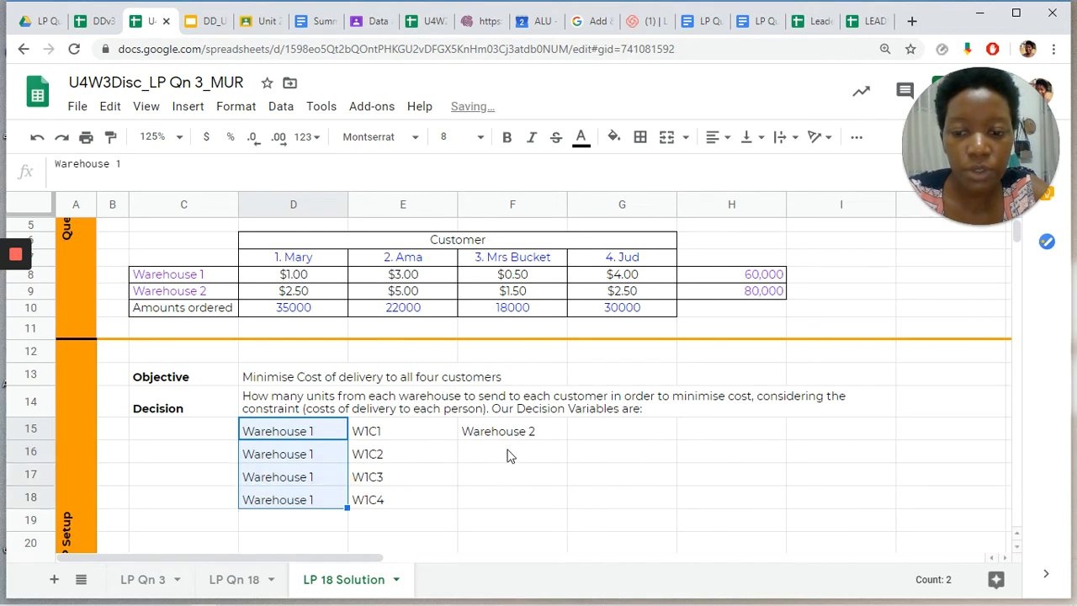
Step: Enter the label "Warehouse 2" in F16 below the first Warehouse 2 label
{"action": "left_click", "coordinate": [515, 452]}
{"action": "type", "text": "Wahre"}
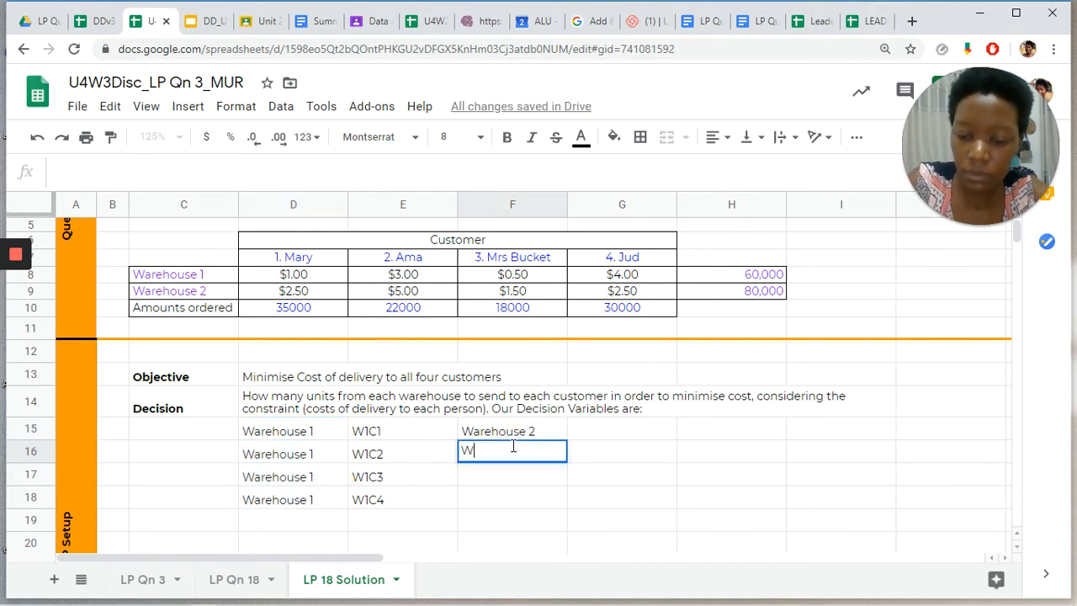
{"action": "key", "text": "BackSpace"}
{"action": "key", "text": "BackSpace"}
{"action": "key", "text": "BackSpace"}
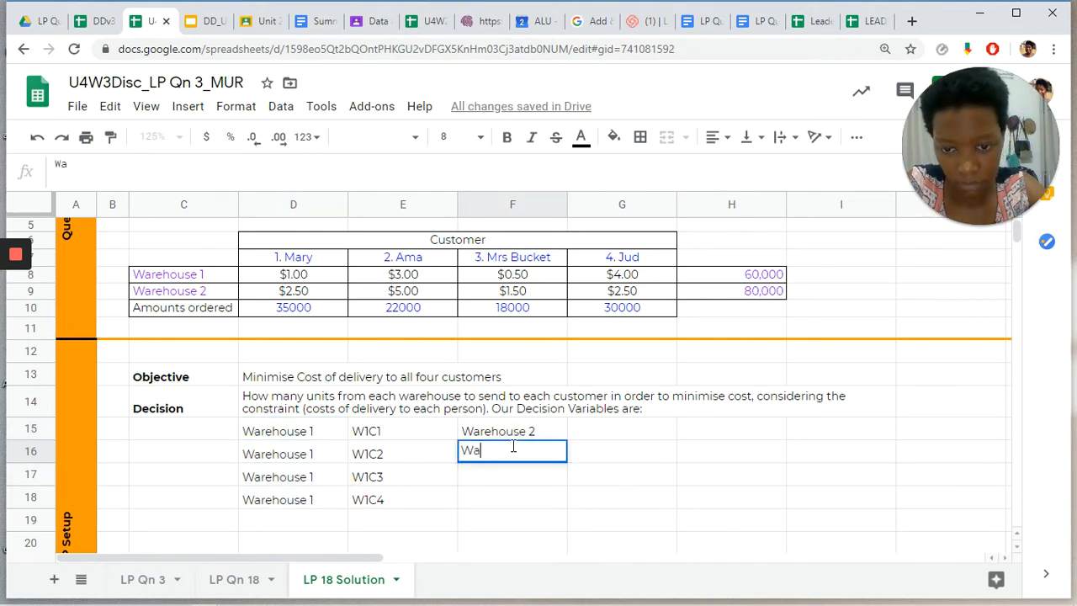
{"action": "type", "text": "re"}
{"action": "key", "text": "Return"}
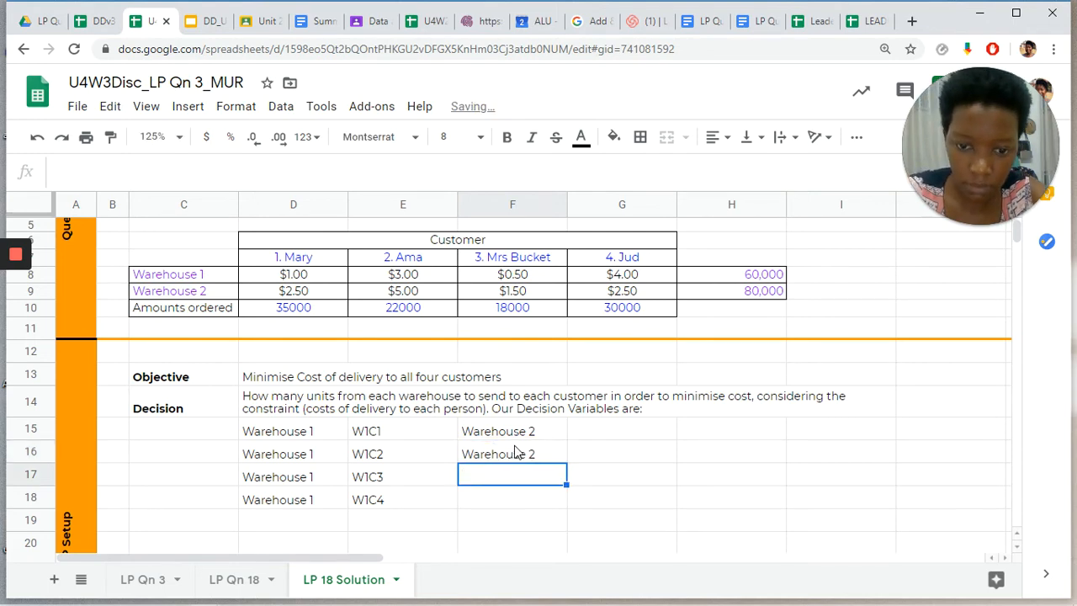
Step: Fill the "Warehouse 2" label from F15:F16 down to F18
{"action": "left_click", "coordinate": [519, 433]}
{"action": "left_click", "coordinate": [521, 454], "text": "shift"}
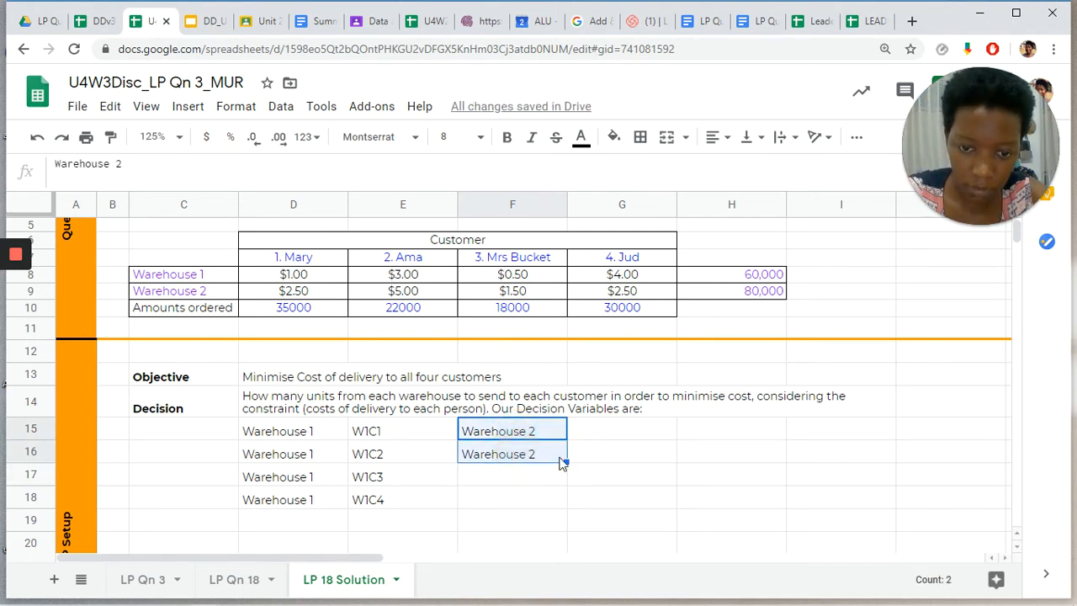
{"action": "left_click_drag", "start_coordinate": [565, 459], "coordinate": [560, 498]}
Step: Enter the decision variables "W2C1" in G15 and "W2C2" in G16 beside the Warehouse 2 labels
{"action": "left_click_drag", "start_coordinate": [629, 440], "coordinate": [629, 437]}
{"action": "left_click", "coordinate": [628, 433]}
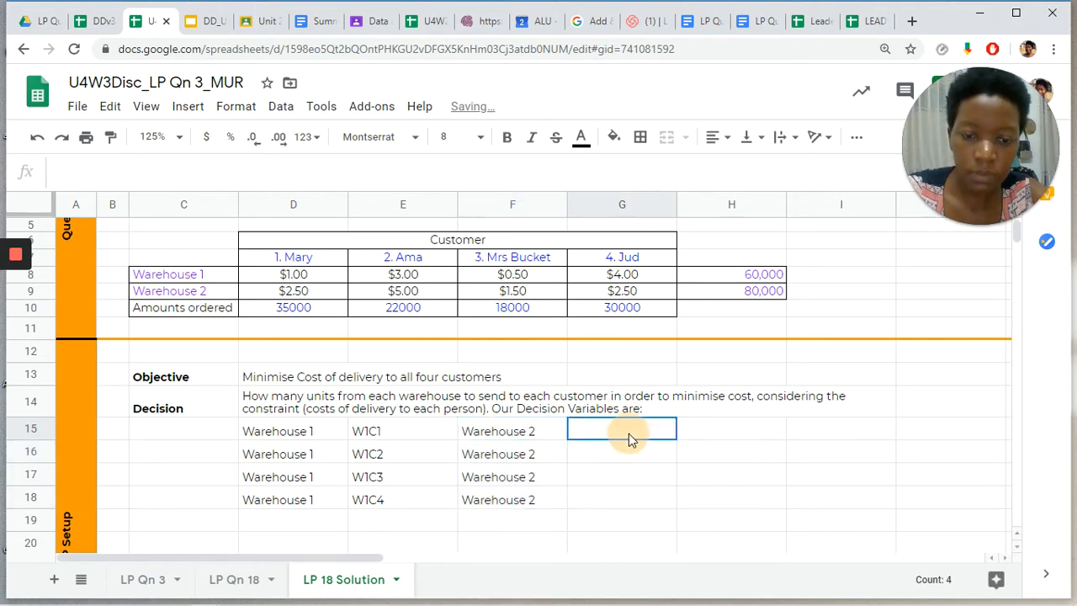
{"action": "type", "text": "w2"}
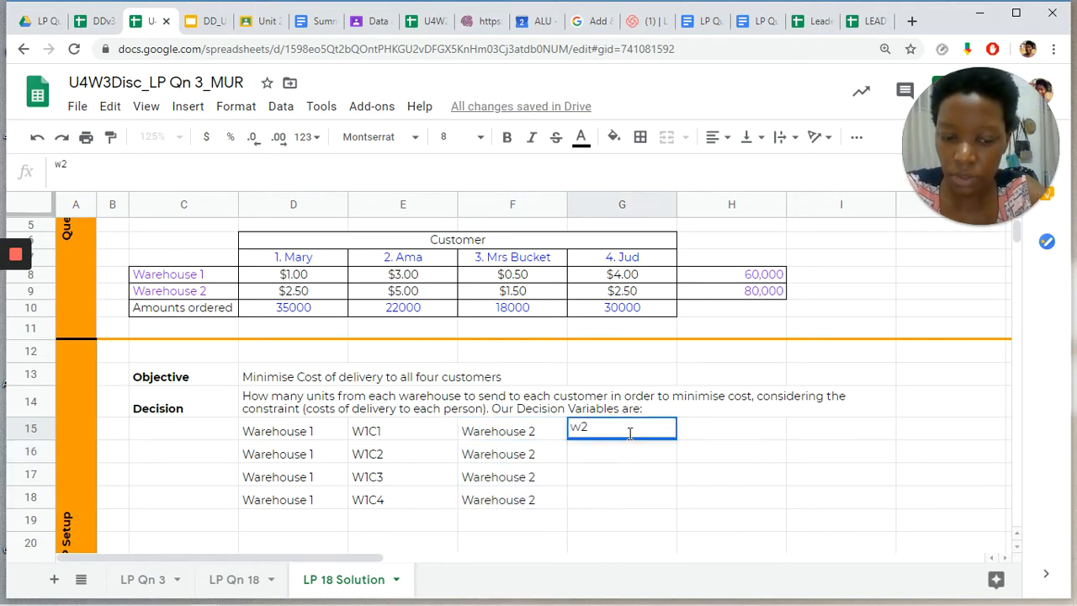
{"action": "key", "text": "BackSpace"}
{"action": "key", "text": "BackSpace"}
{"action": "type", "text": "W2C1"}
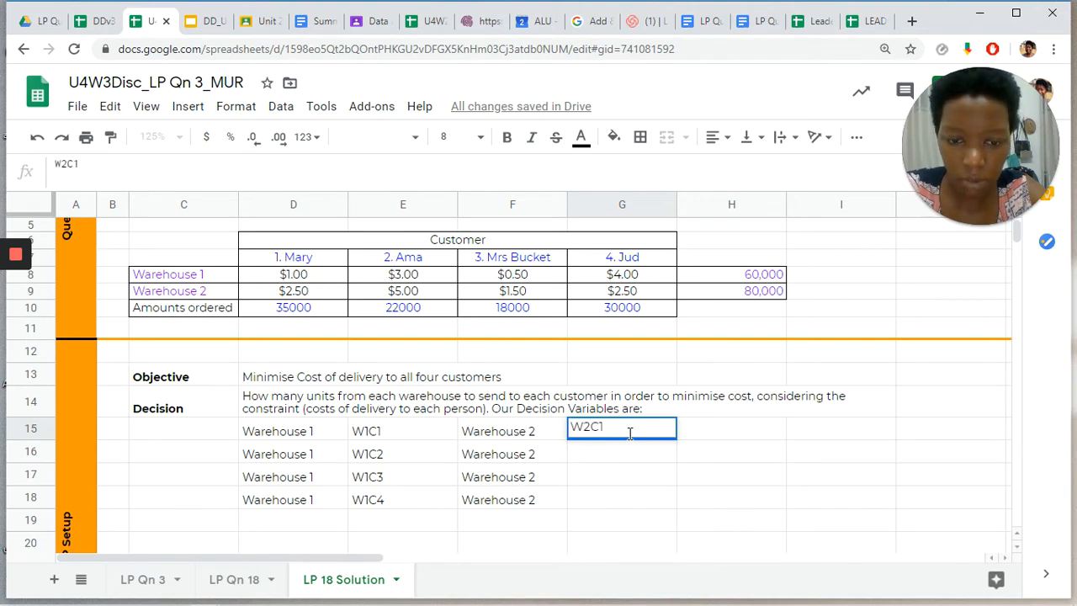
{"action": "key", "text": "Return"}
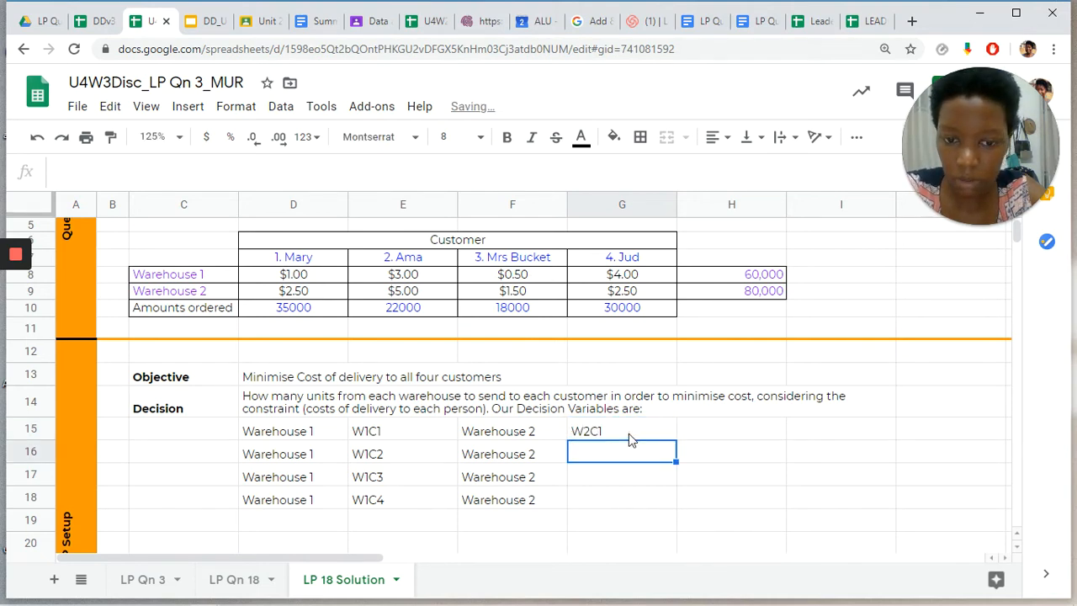
{"action": "type", "text": "W2C2"}
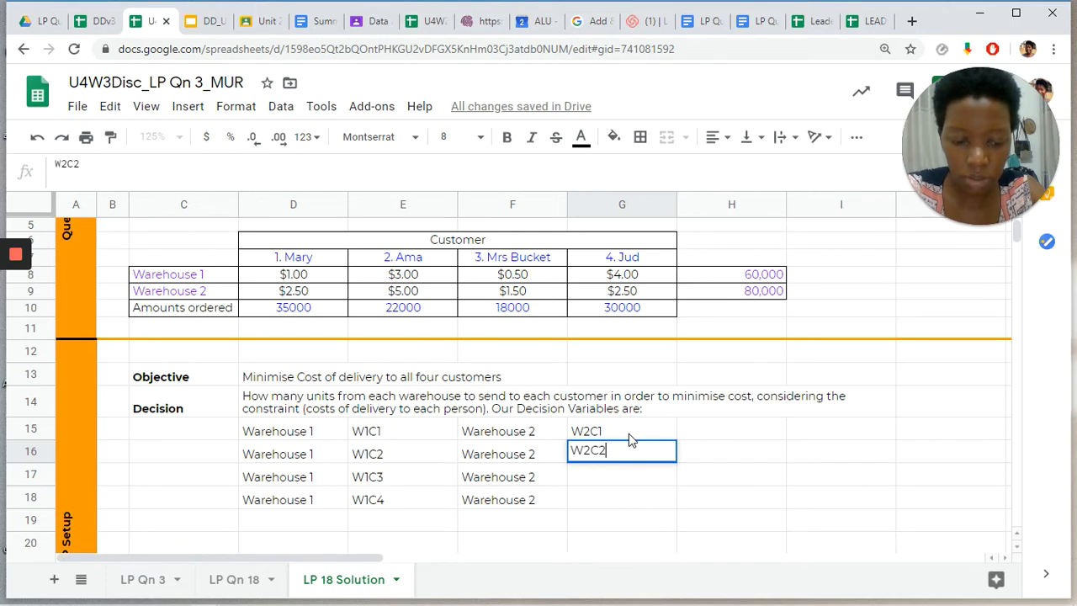
{"action": "key", "text": "Return"}
Step: Fill the decision variable series from G15:G16 down to G18, producing "W2C3" and "W2C4"
{"action": "left_click", "coordinate": [635, 433]}
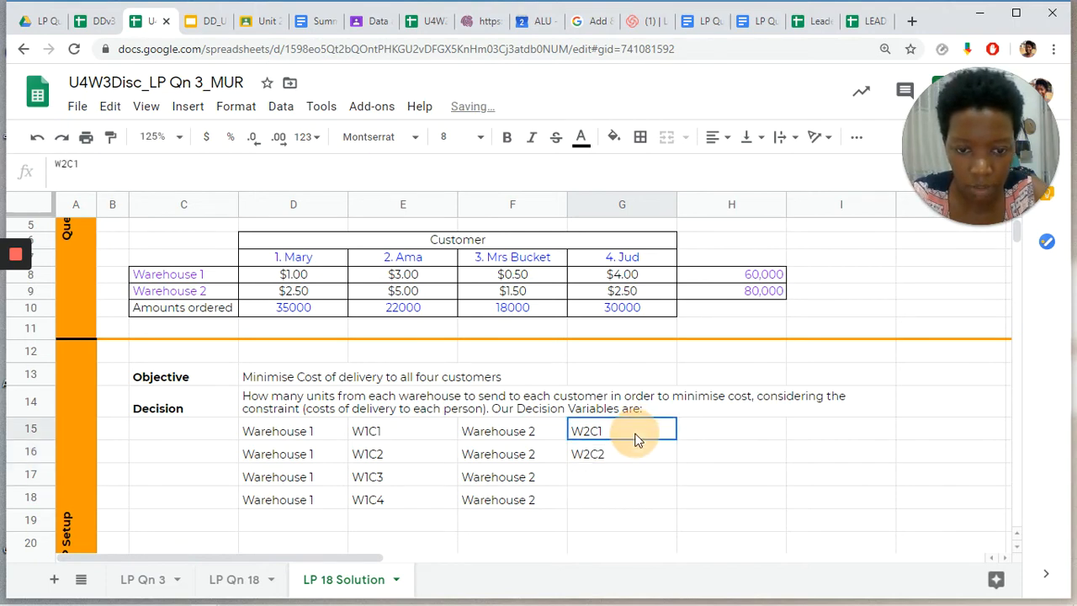
{"action": "left_click_drag", "start_coordinate": [637, 451], "coordinate": [677, 509]}
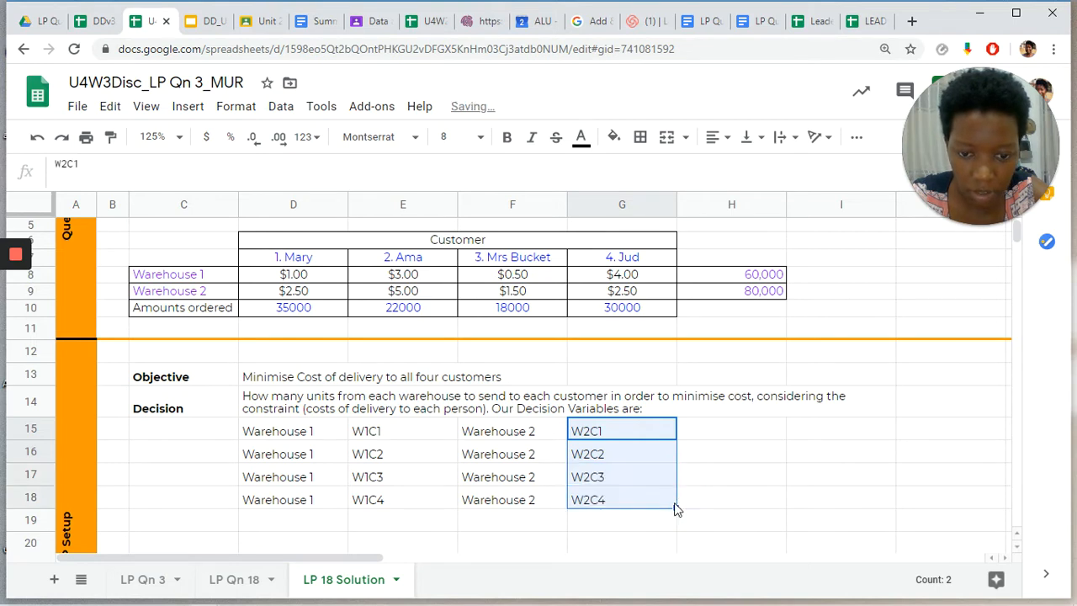
{"action": "left_click", "coordinate": [594, 544]}
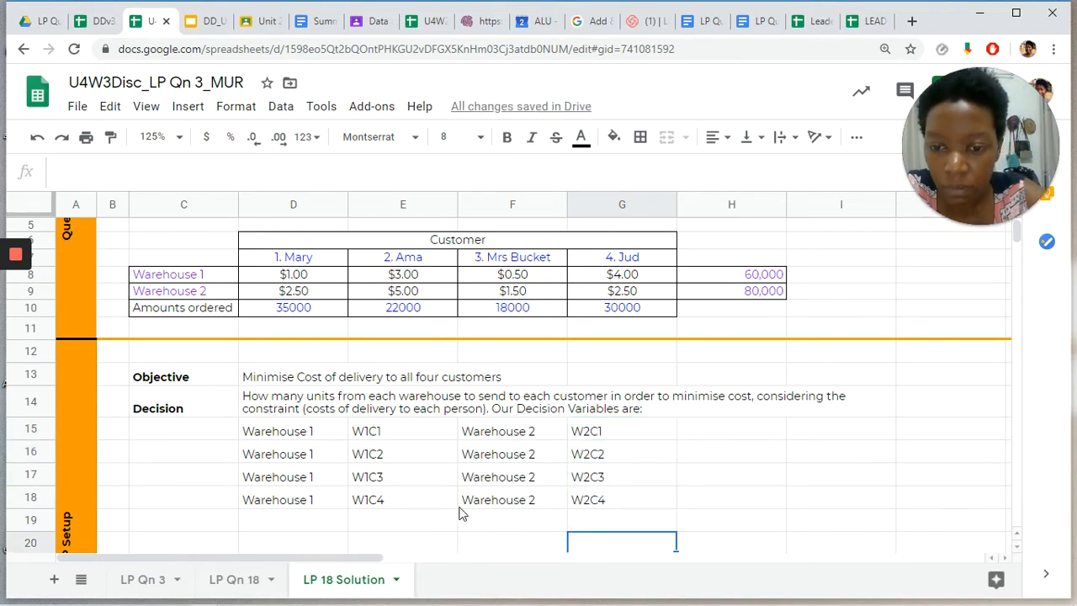
Step: Right-align the Warehouse 1 labels in D15:D18 and the Warehouse 2 labels in F15:F18
{"action": "scroll", "coordinate": [460, 513], "scroll_direction": "down", "scroll_amount": 2}
{"action": "scroll", "coordinate": [461, 513], "scroll_direction": "down", "scroll_amount": 2}
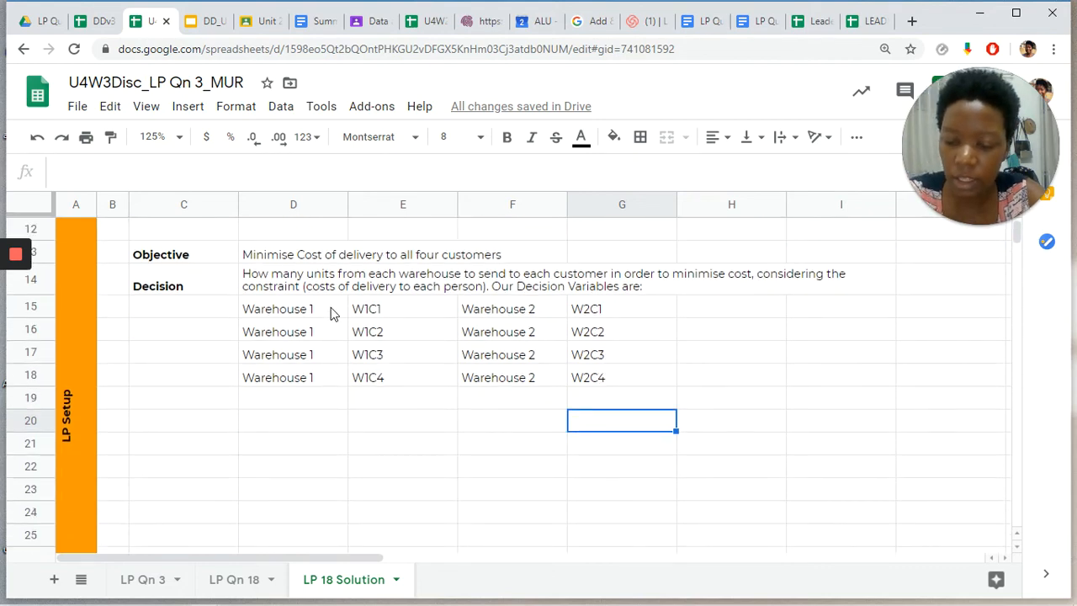
{"action": "left_click_drag", "start_coordinate": [331, 313], "coordinate": [332, 380]}
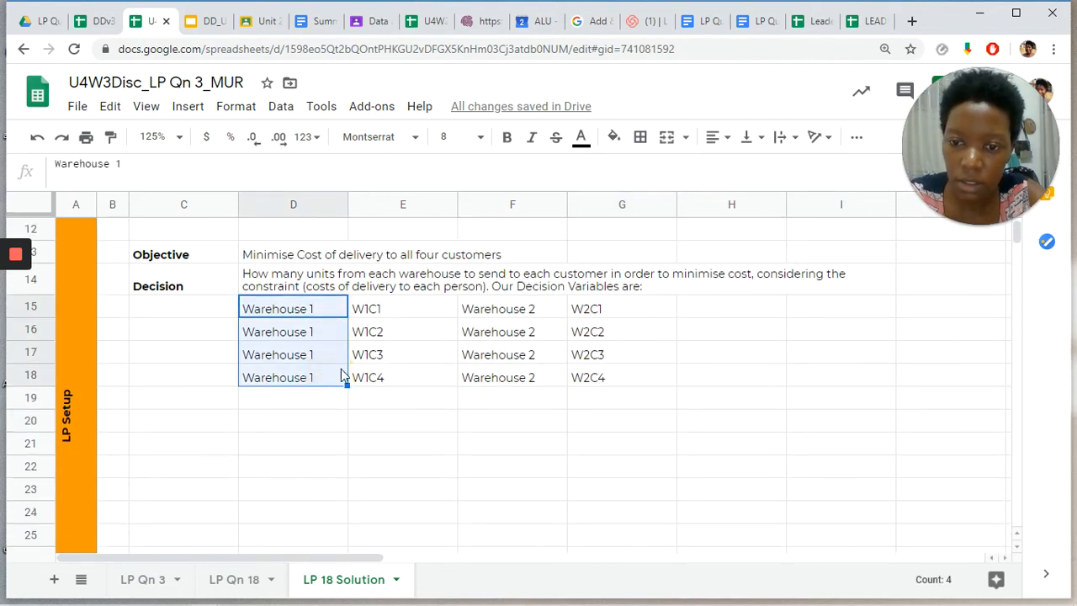
{"action": "left_click", "coordinate": [717, 137]}
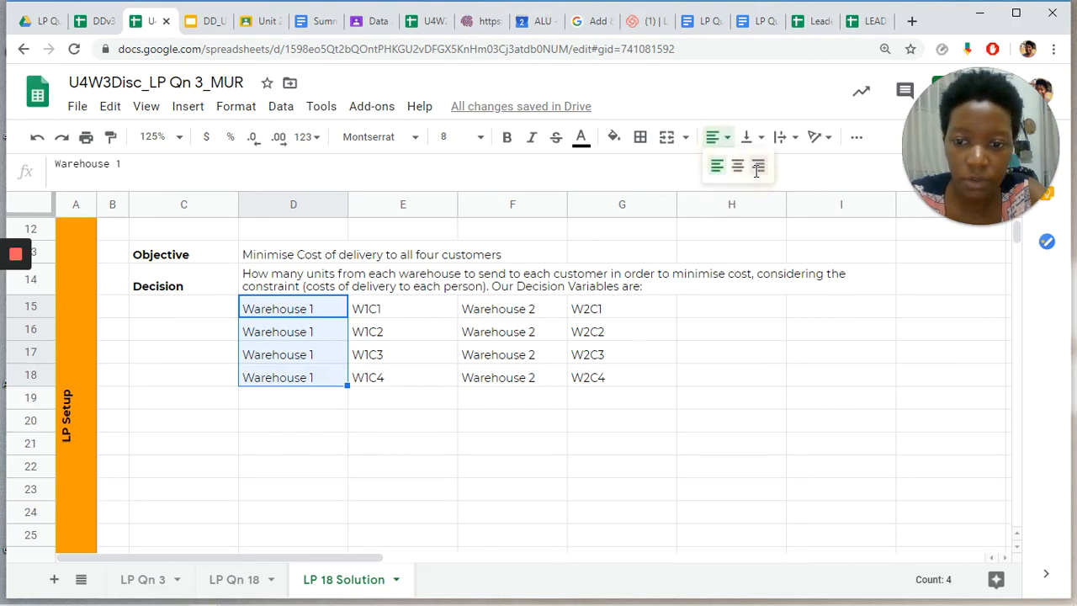
{"action": "left_click", "coordinate": [758, 166]}
{"action": "left_click_drag", "start_coordinate": [520, 309], "coordinate": [523, 385]}
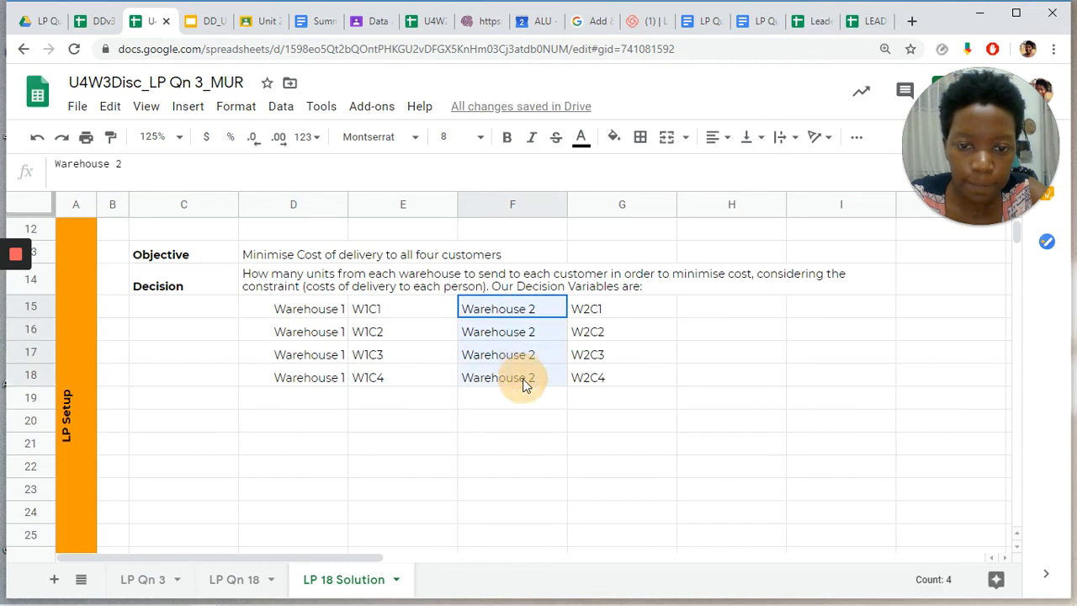
{"action": "left_click", "coordinate": [726, 140]}
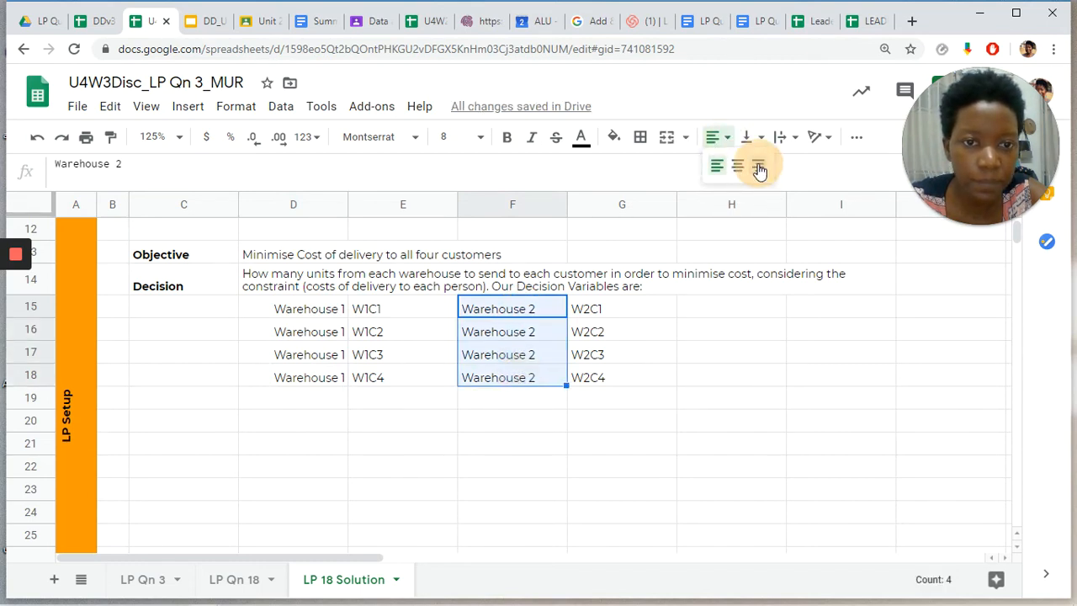
{"action": "left_click", "coordinate": [758, 165]}
Step: Add a right border to the Warehouse 2 labels in F15:F18 and the Warehouse 1 labels in D15:D18
{"action": "left_click", "coordinate": [640, 137]}
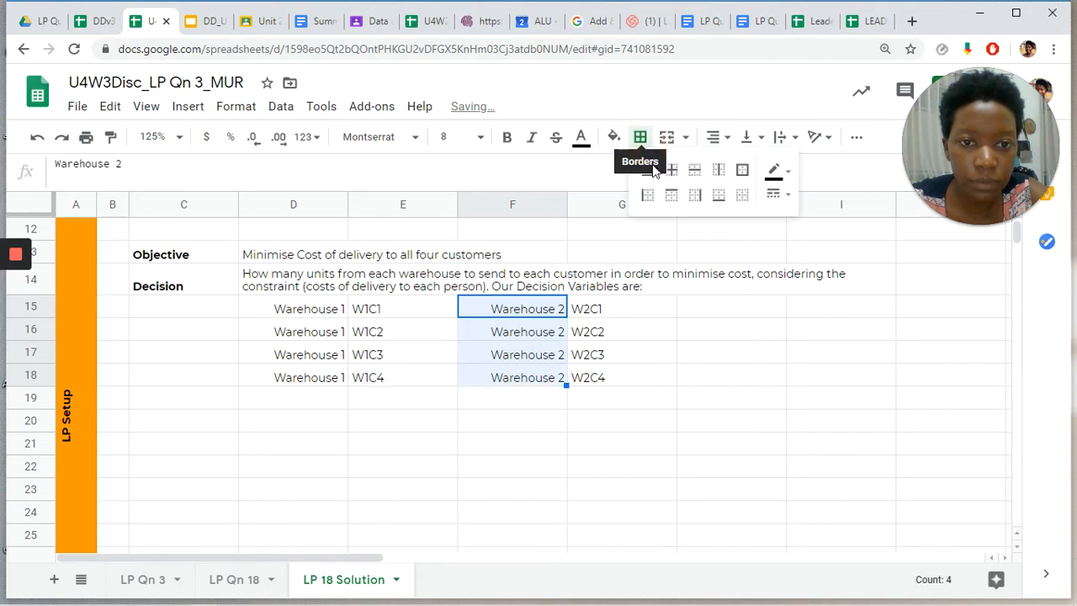
{"action": "left_click", "coordinate": [696, 197]}
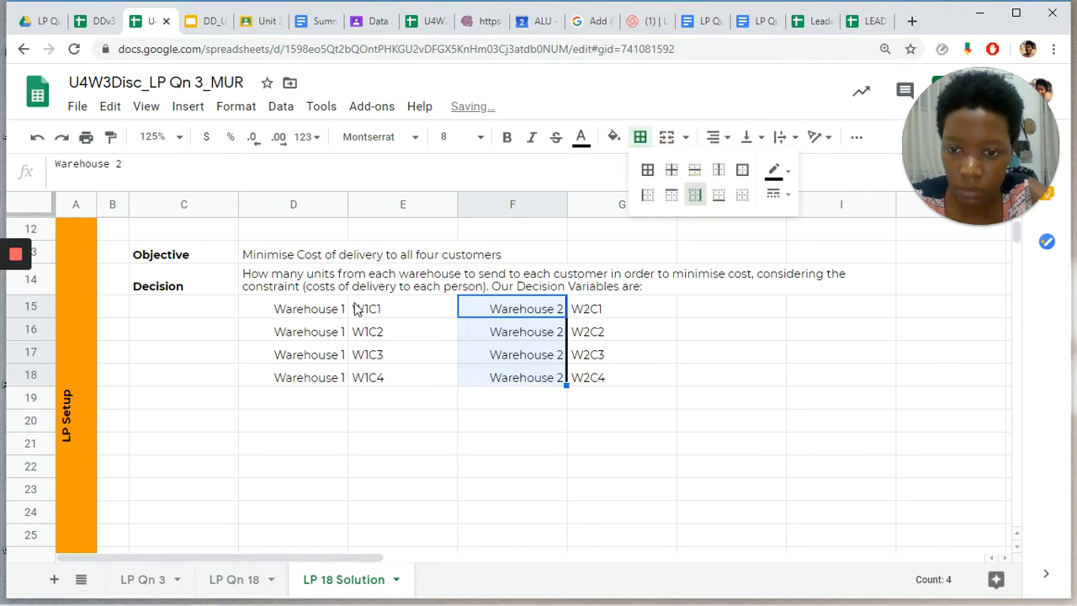
{"action": "left_click_drag", "start_coordinate": [335, 309], "coordinate": [332, 376]}
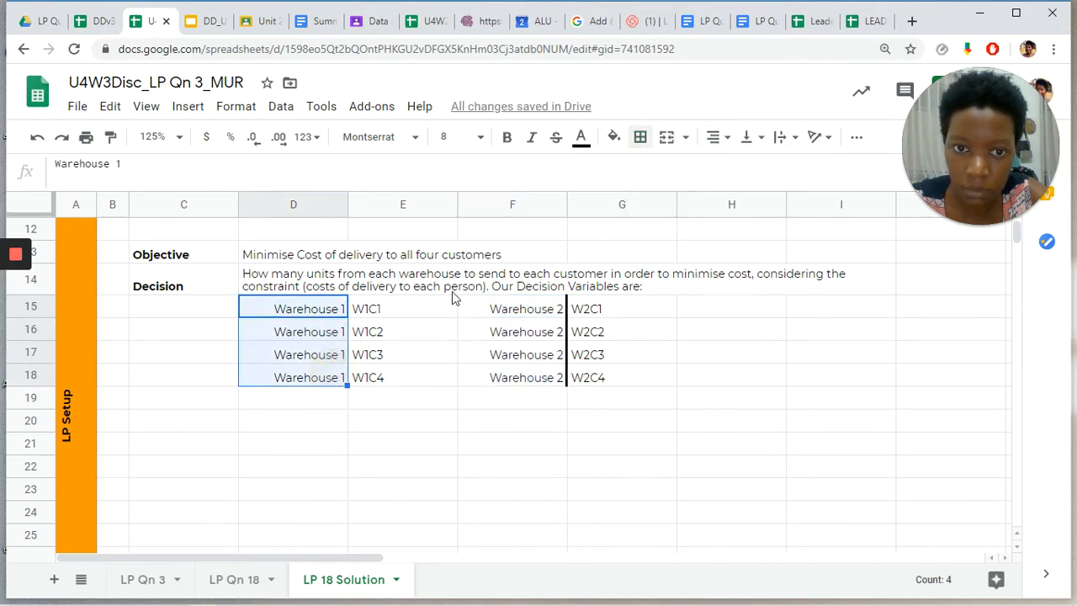
{"action": "left_click", "coordinate": [642, 141]}
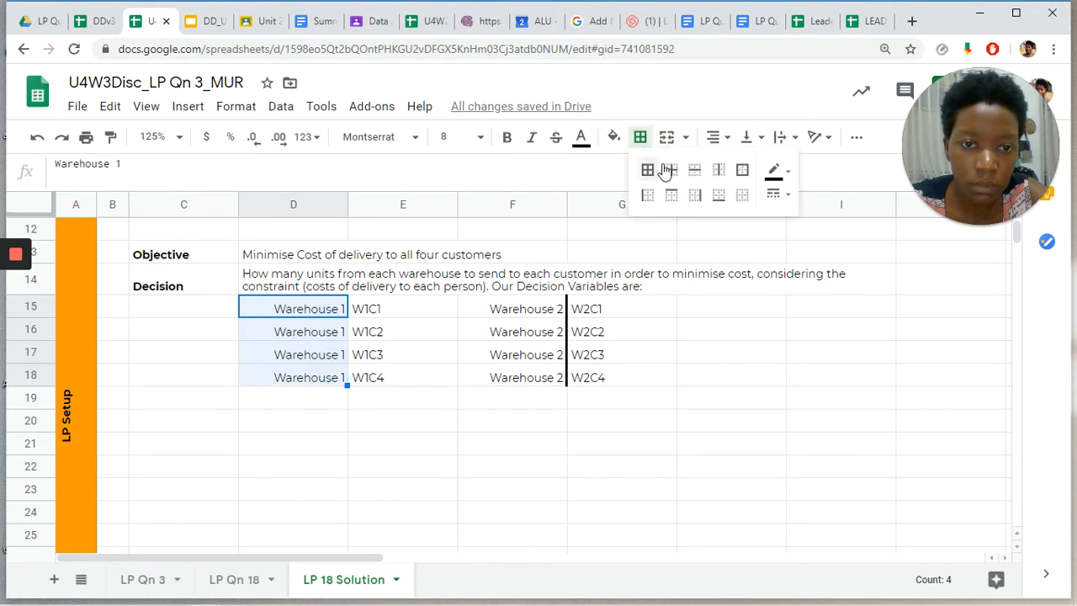
{"action": "left_click", "coordinate": [697, 197]}
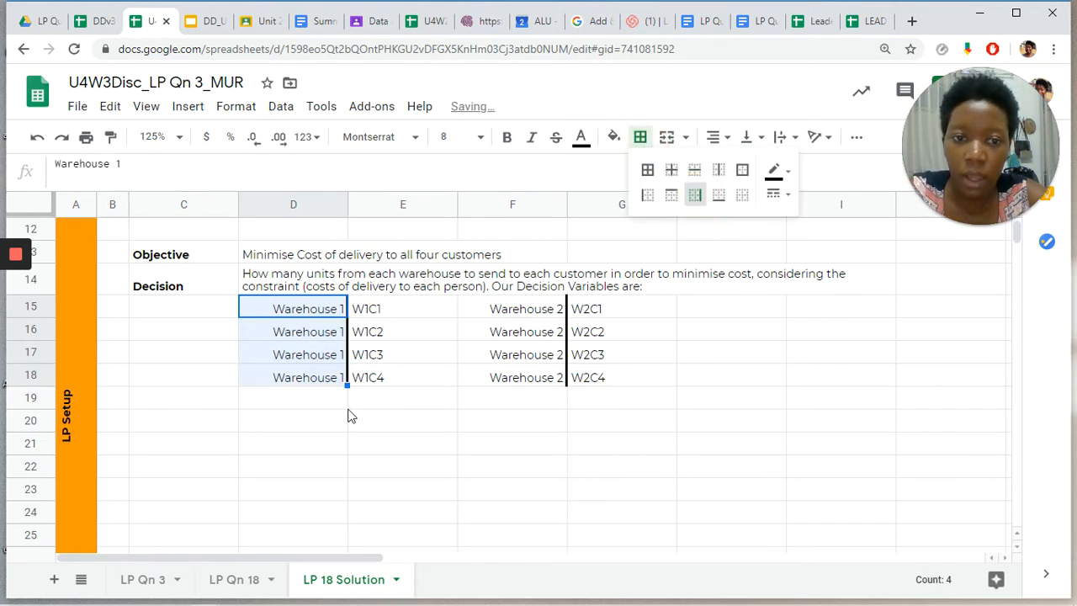
Step: Change the right border of the Warehouse 1 labels in D15:D18 to the thin solid line style
{"action": "left_click", "coordinate": [783, 197]}
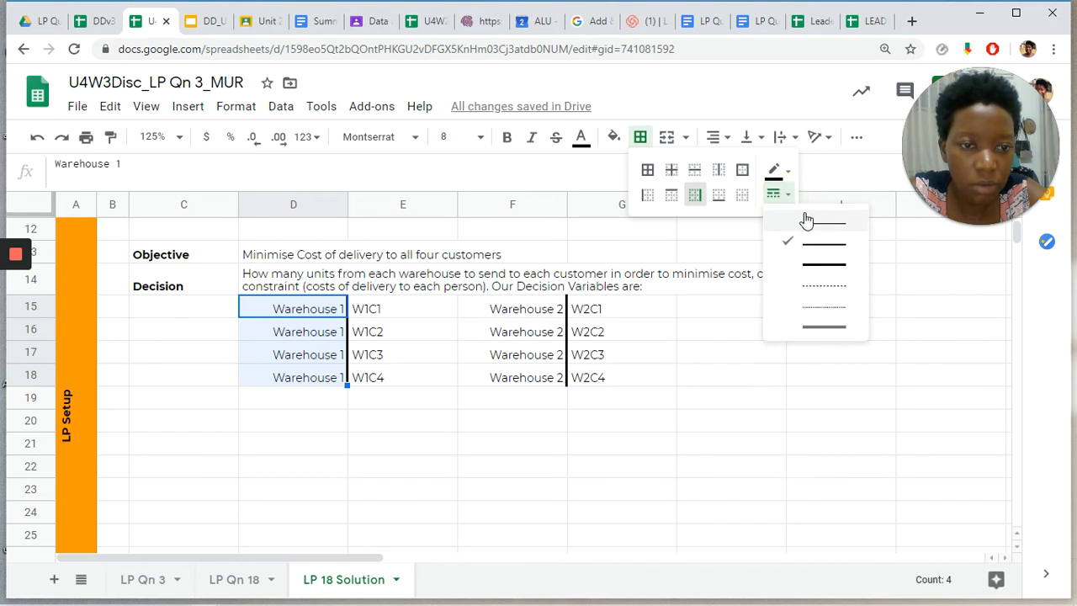
{"action": "left_click", "coordinate": [809, 225]}
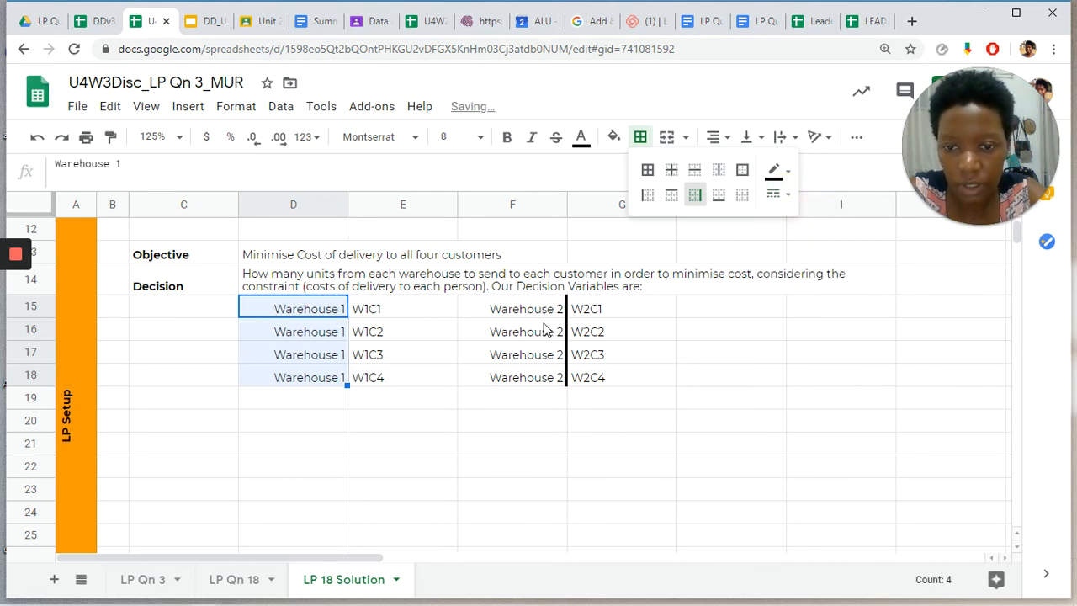
Step: Change the right border of the Warehouse 2 labels in F15:F18 to the thin solid line
{"action": "left_click_drag", "start_coordinate": [521, 310], "coordinate": [525, 376]}
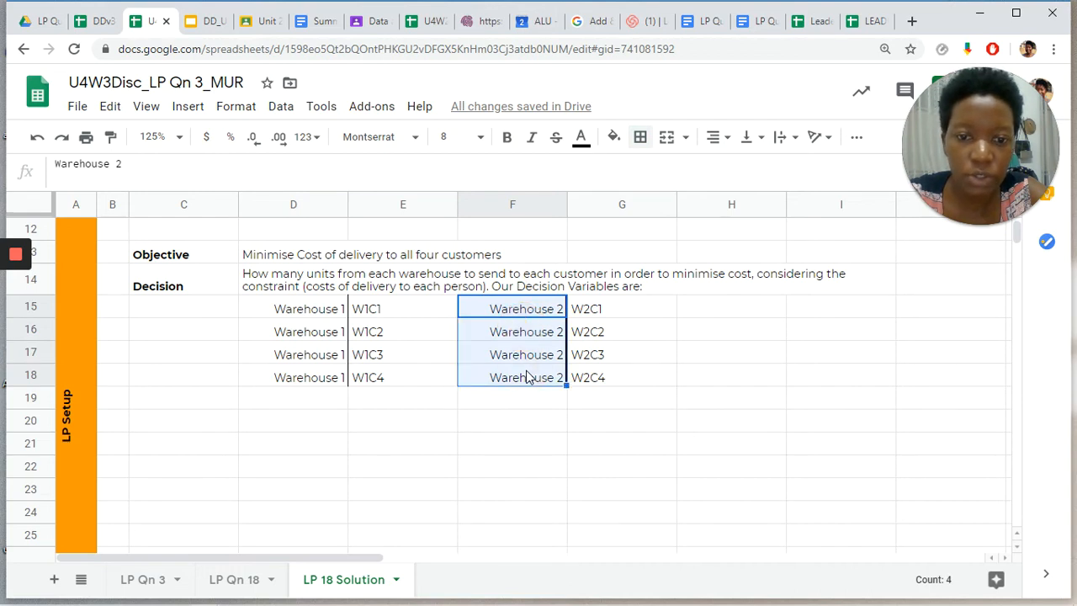
{"action": "left_click", "coordinate": [726, 141]}
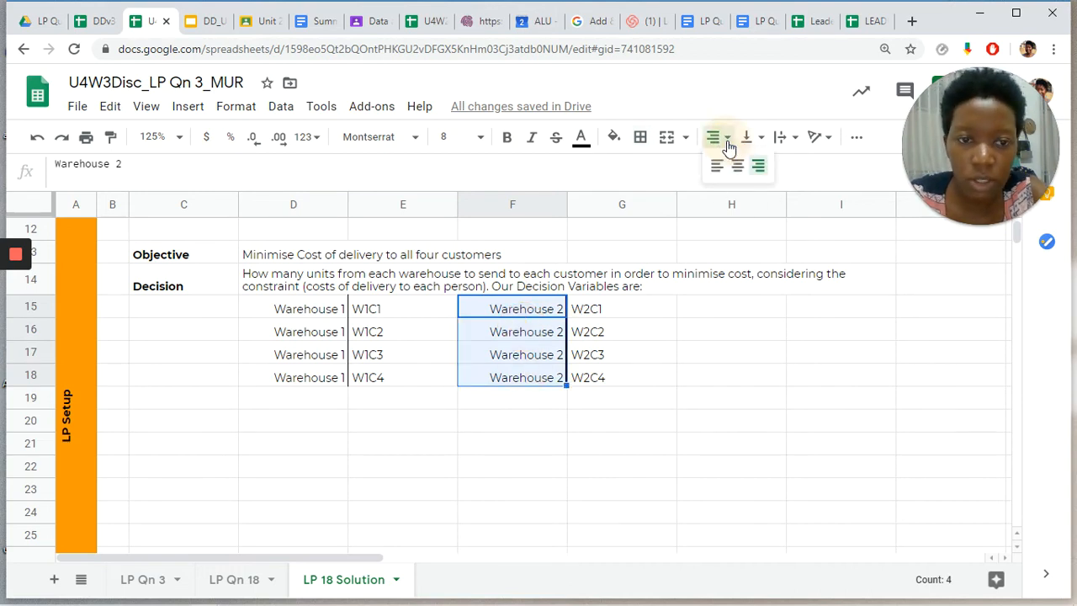
{"action": "left_click", "coordinate": [649, 141]}
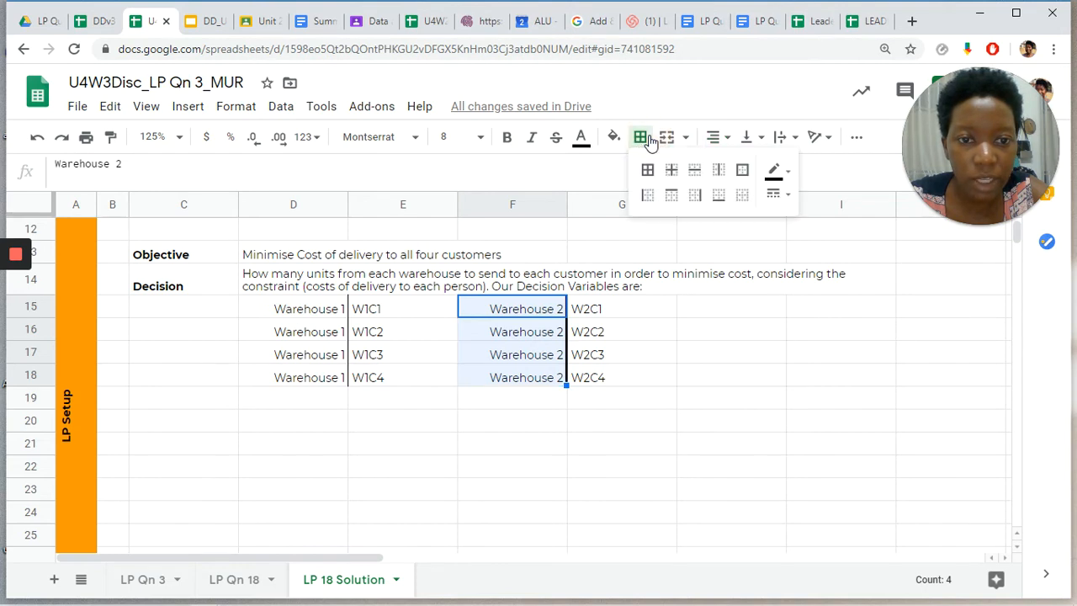
{"action": "left_click", "coordinate": [701, 197]}
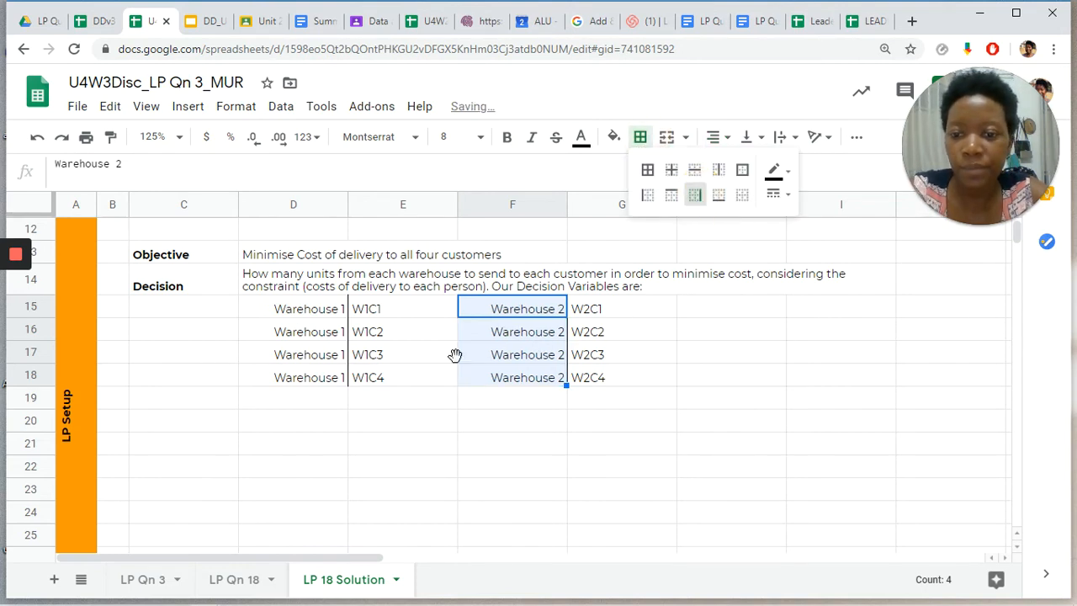
{"action": "left_click", "coordinate": [371, 466]}
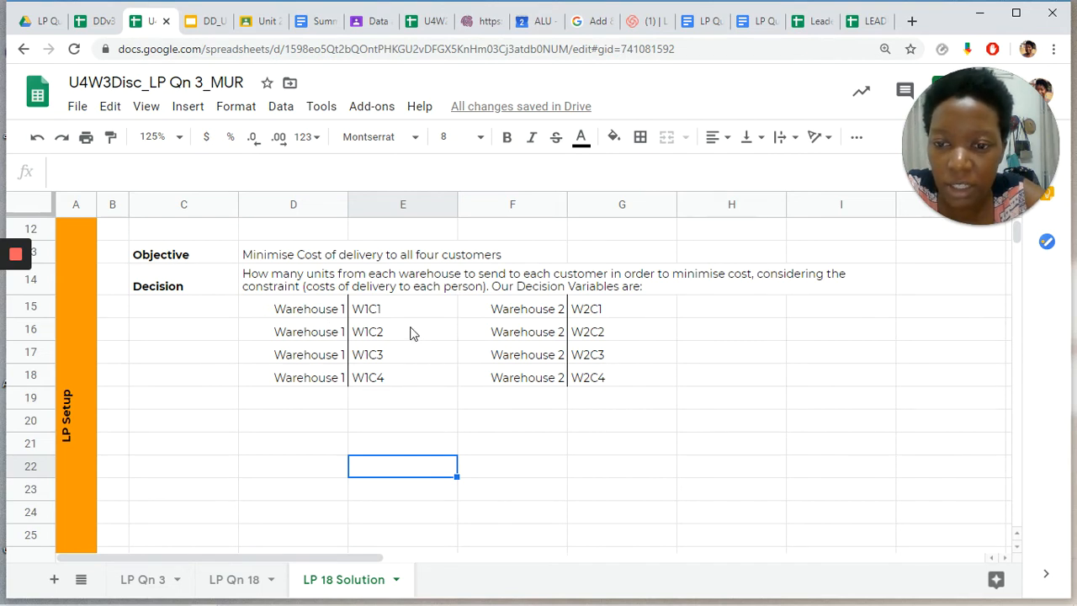
Step: Enter the label "Objective Fn." in C19 and make it bold
{"action": "left_click", "coordinate": [205, 397]}
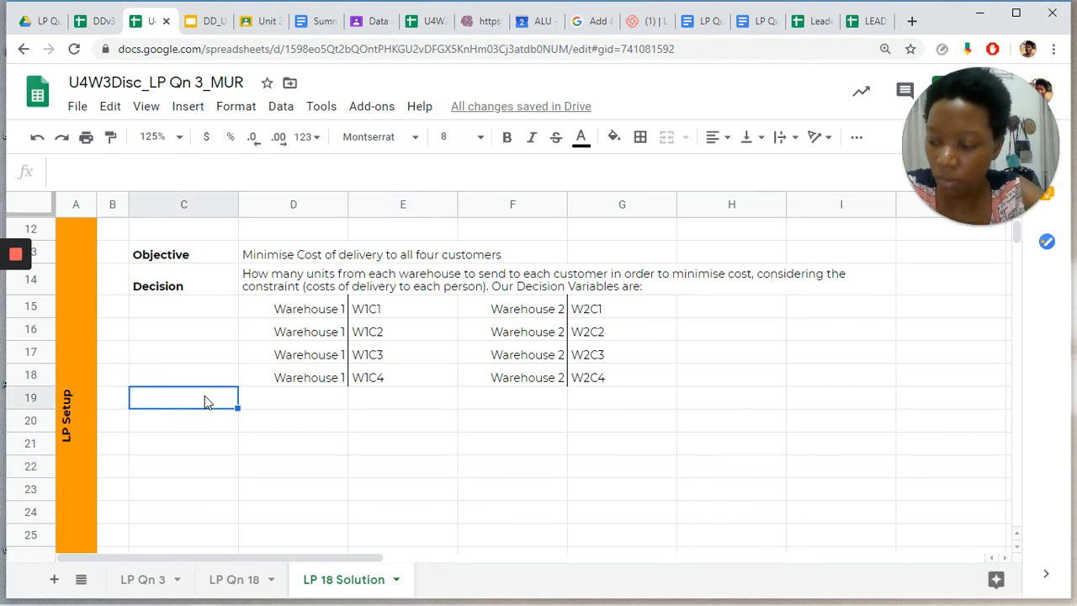
{"action": "type", "text": "o"}
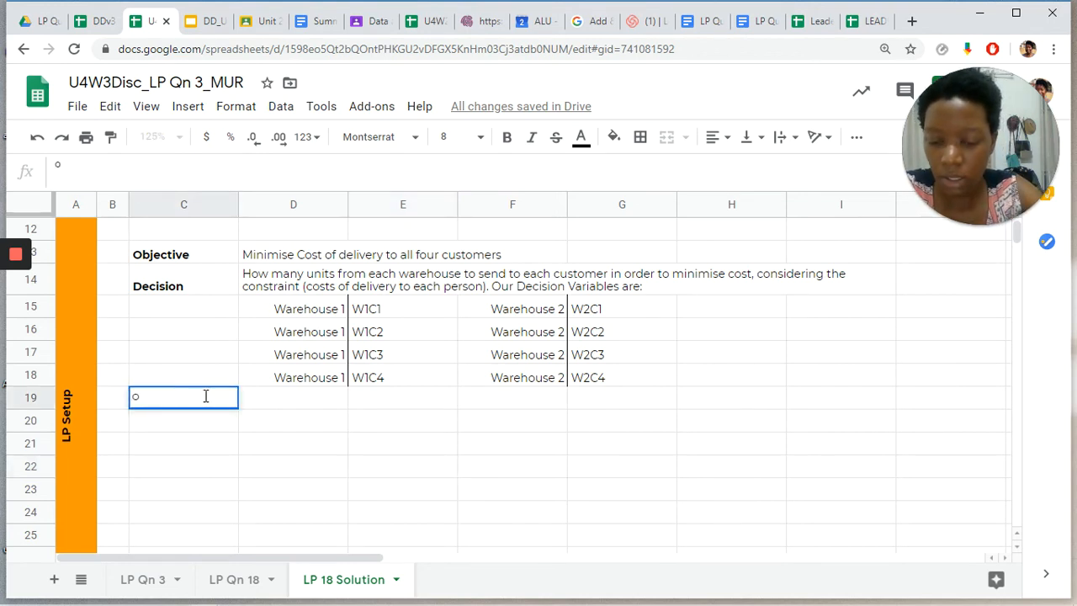
{"action": "key", "text": "BackSpace"}
{"action": "type", "text": "o"}
{"action": "key", "text": "BackSpace"}
{"action": "type", "text": "O"}
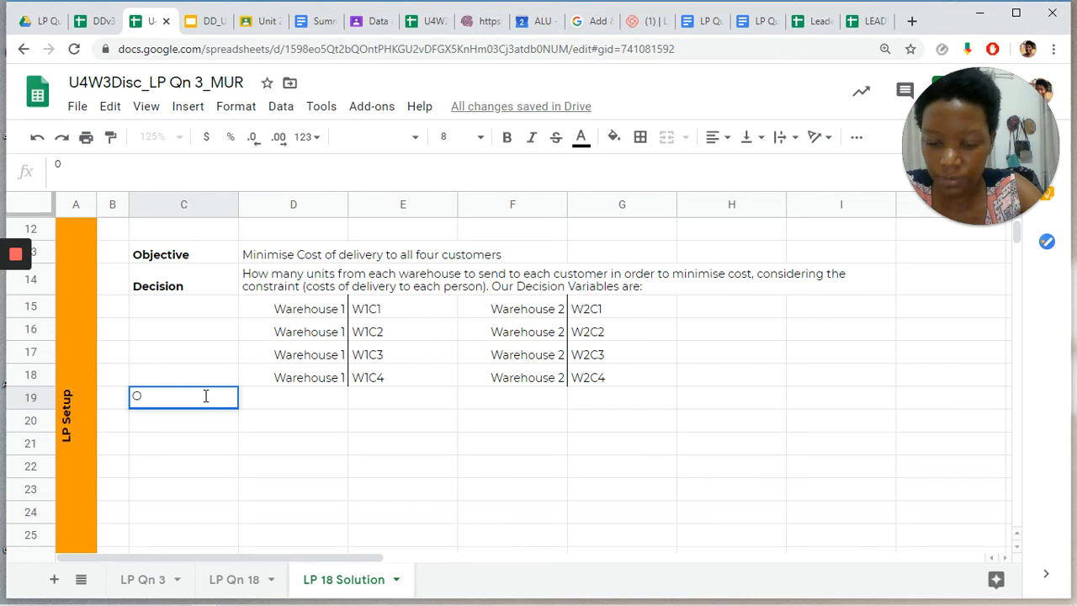
{"action": "type", "text": "bjecti"}
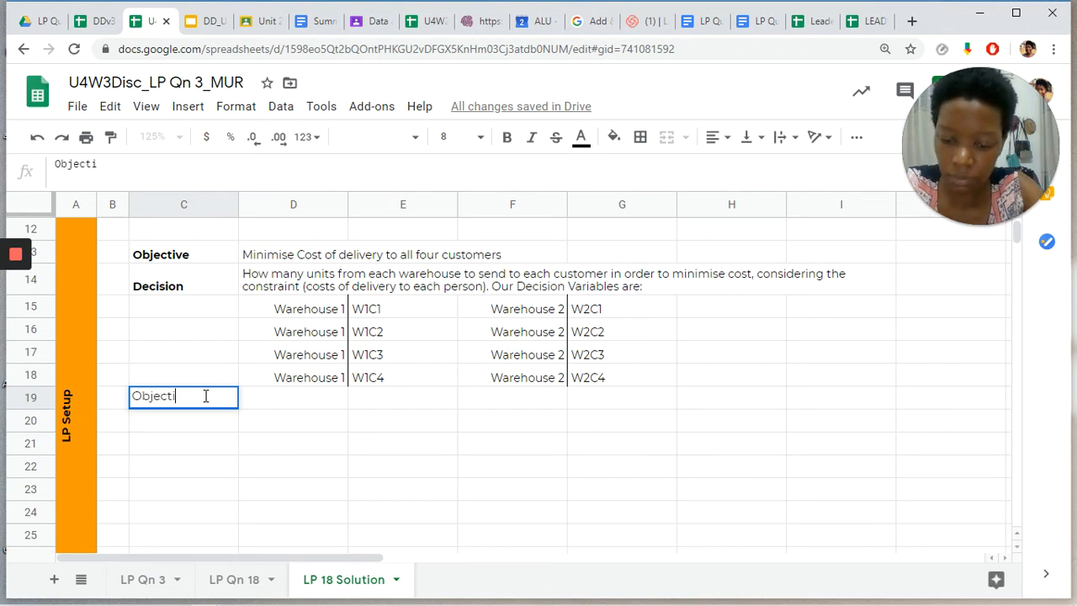
{"action": "type", "text": "ve Function"}
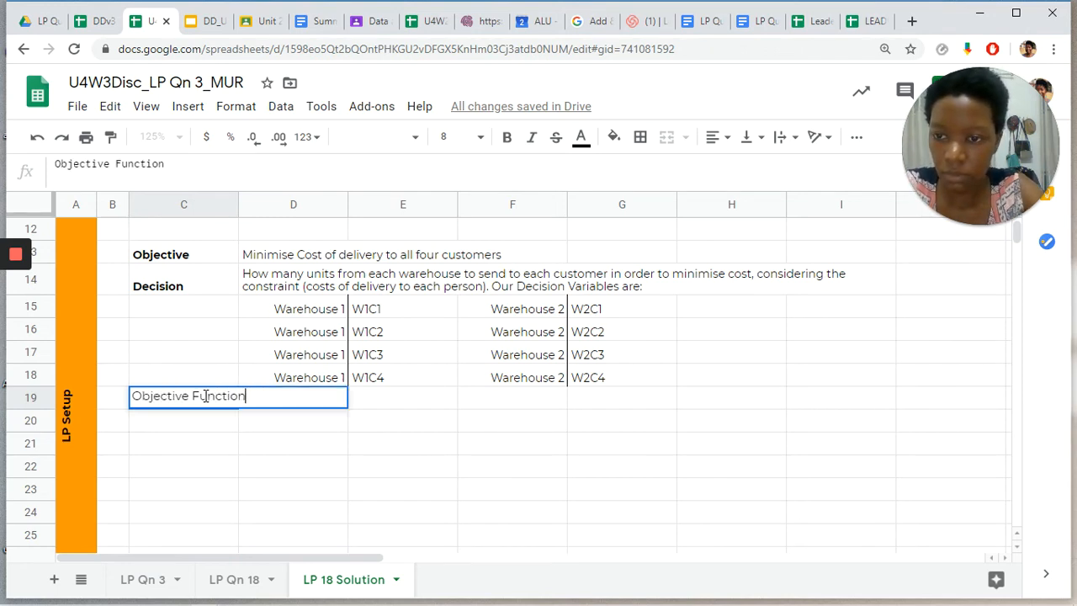
{"action": "key", "text": "BackSpace"}
{"action": "key", "text": "BackSpace"}
{"action": "key", "text": "BackSpace"}
{"action": "key", "text": "BackSpace"}
{"action": "key", "text": "BackSpace"}
{"action": "key", "text": "BackSpace"}
{"action": "key", "text": "BackSpace"}
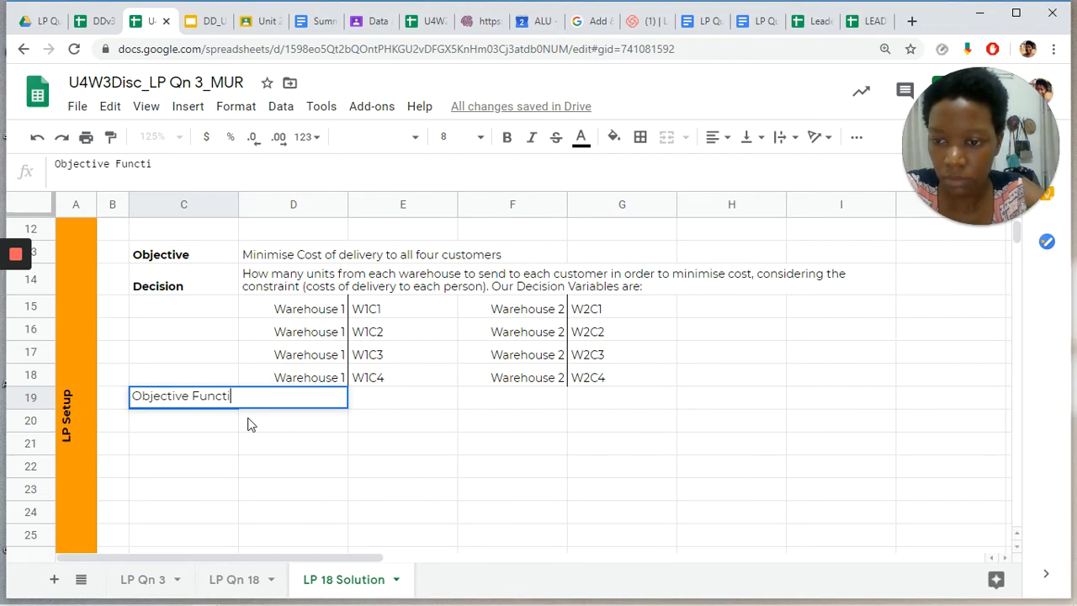
{"action": "type", "text": "n."}
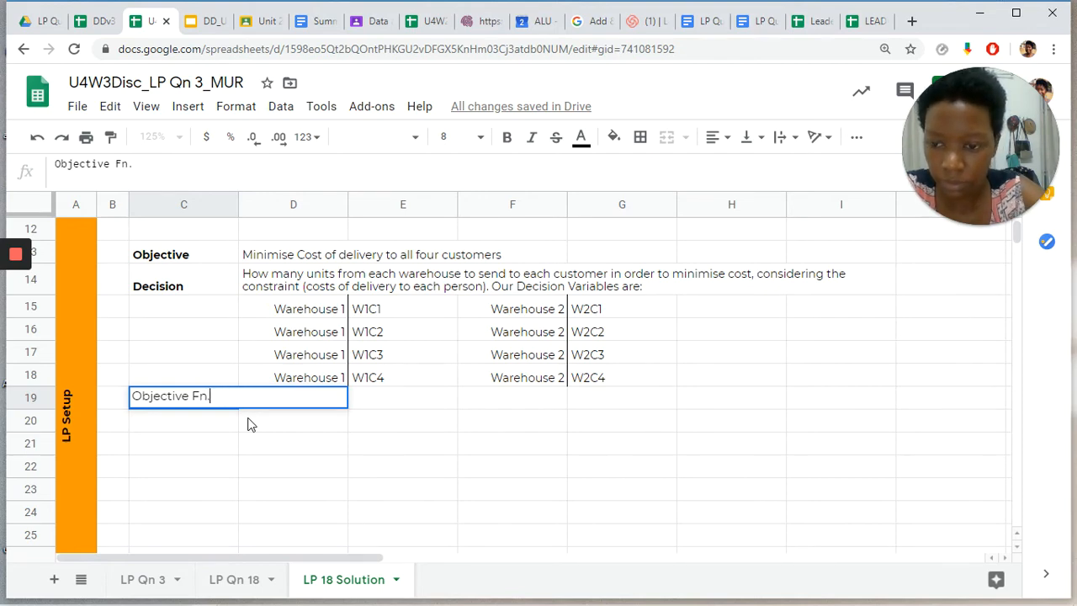
{"action": "key", "text": "Return"}
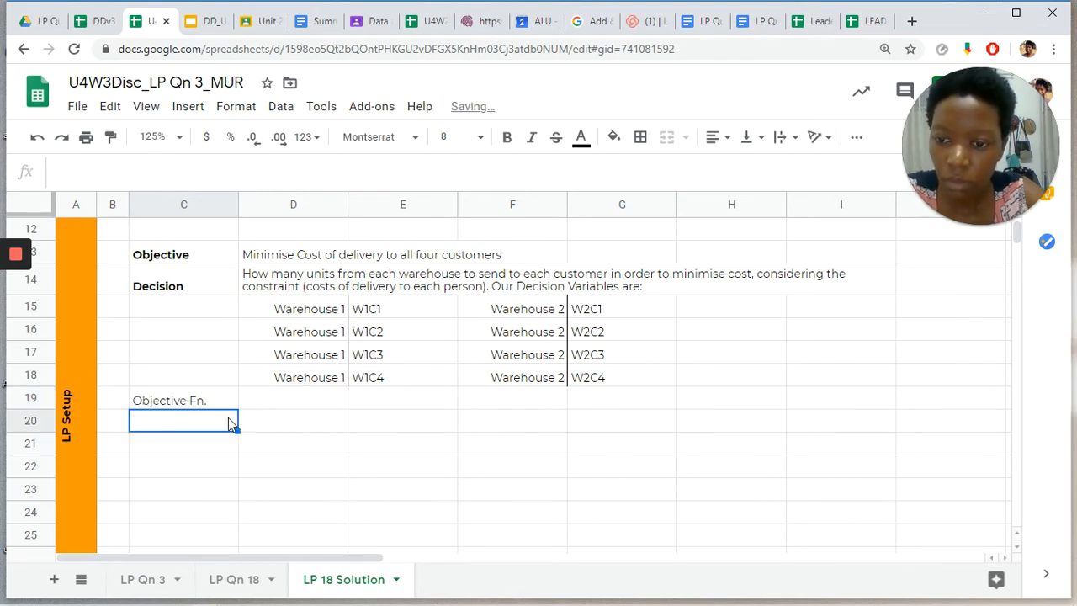
{"action": "left_click", "coordinate": [232, 401]}
{"action": "key", "text": "ctrl+b"}
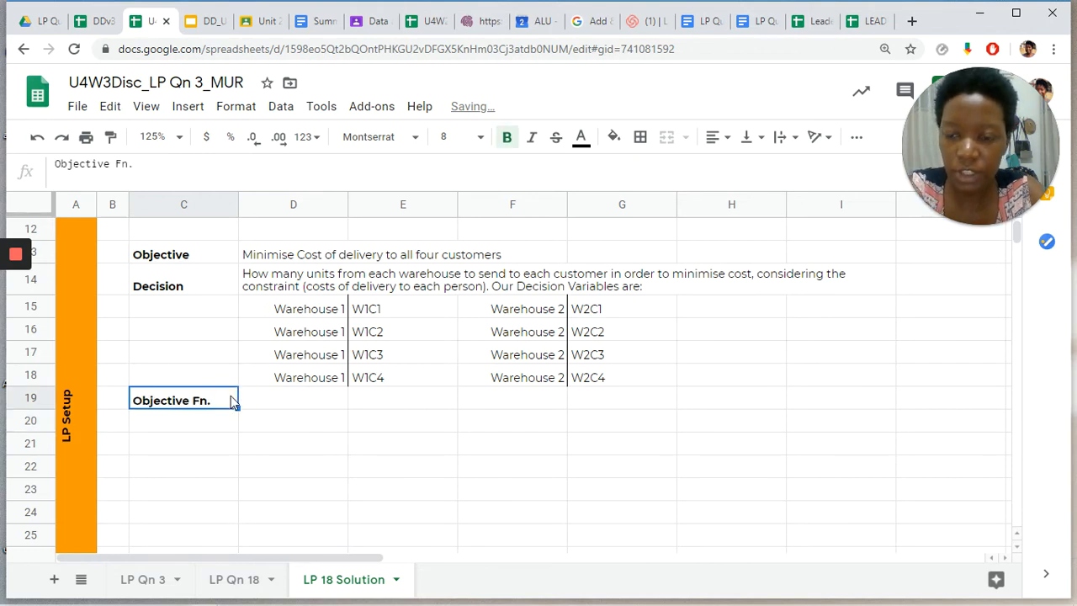
Step: Start the objective function in D19 with the text "MIN COST = *W1C1 + *W", leaving room for a coefficient before each variable
{"action": "left_click", "coordinate": [293, 405]}
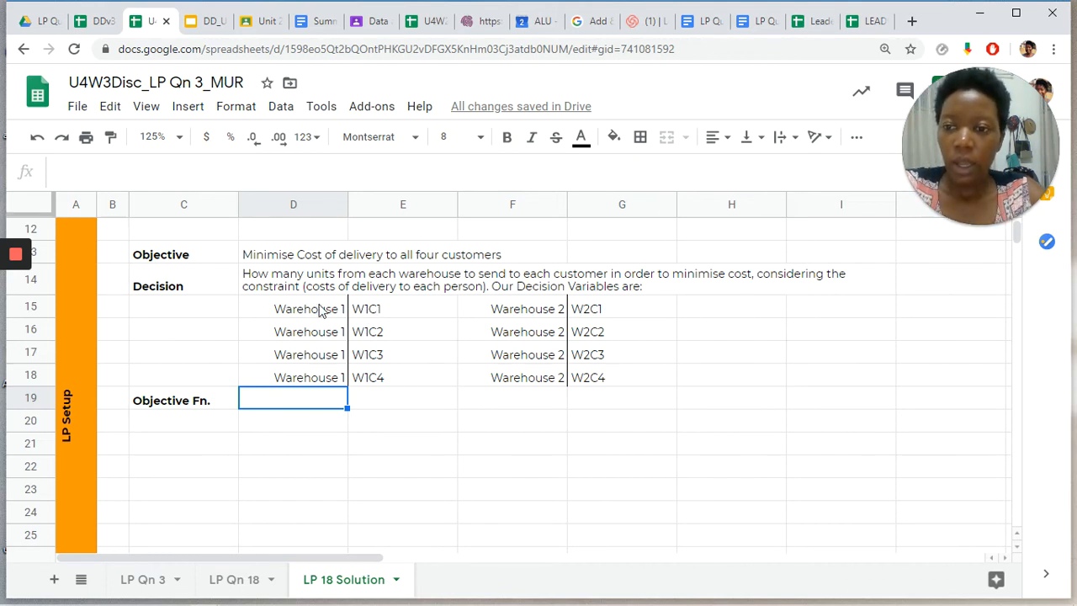
{"action": "left_click", "coordinate": [306, 185]}
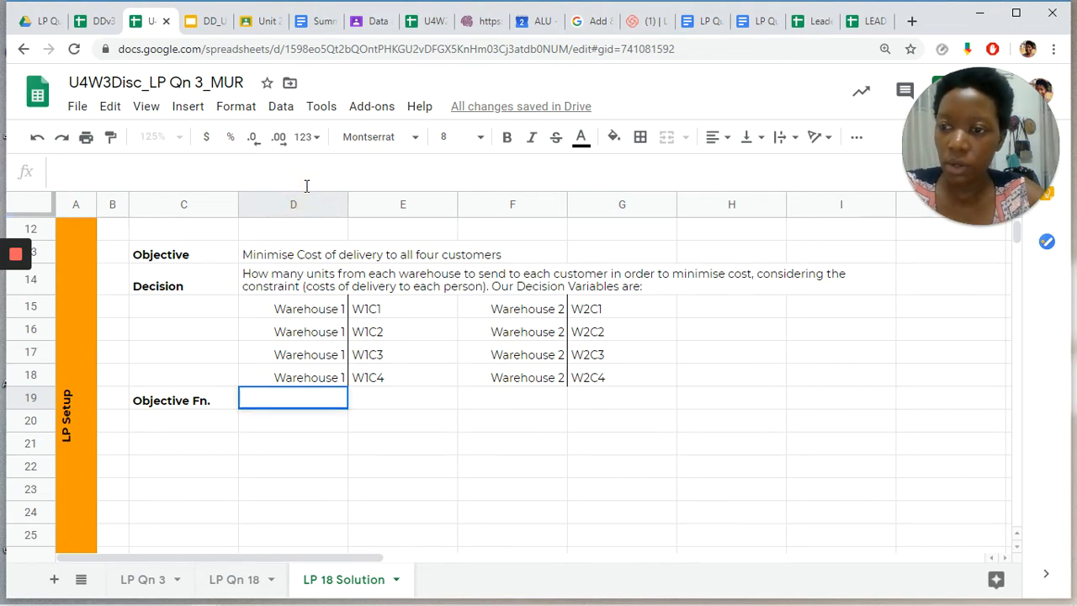
{"action": "type", "text": "MIN"}
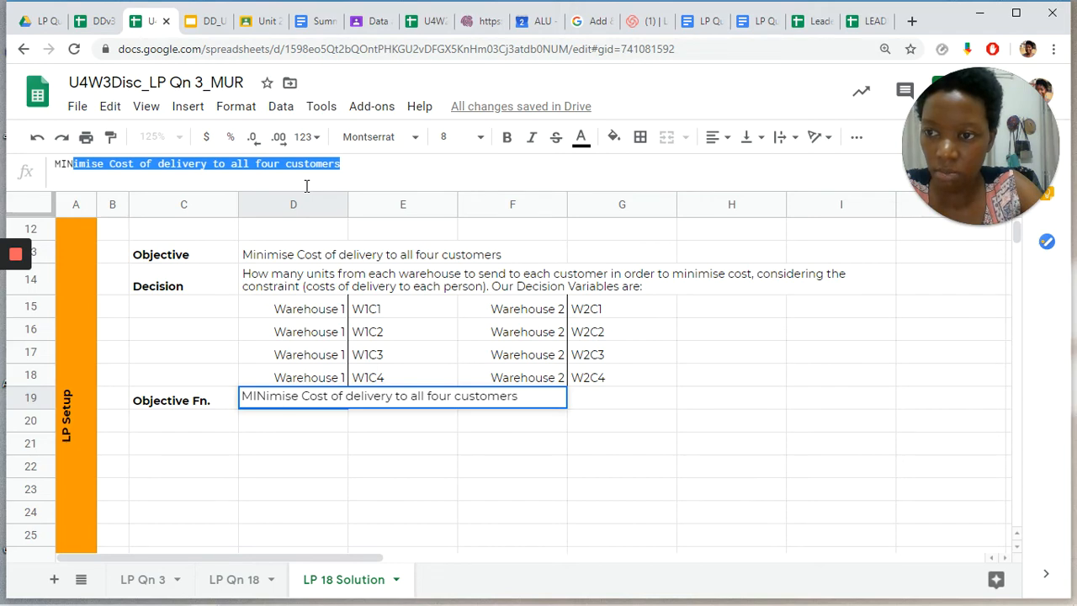
{"action": "type", "text": " COST ="}
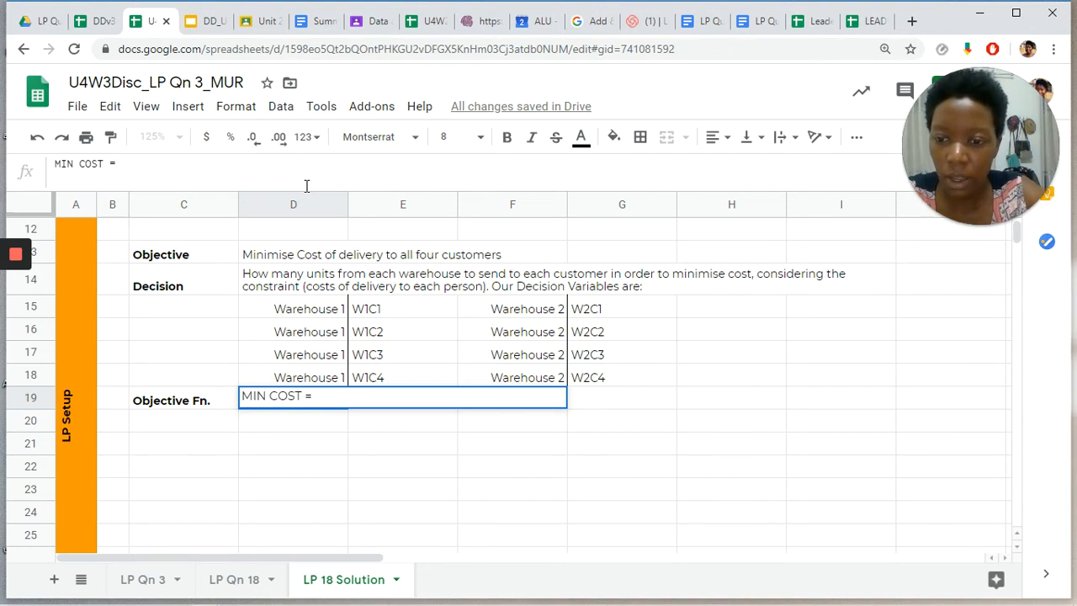
{"action": "type", "text": "w"}
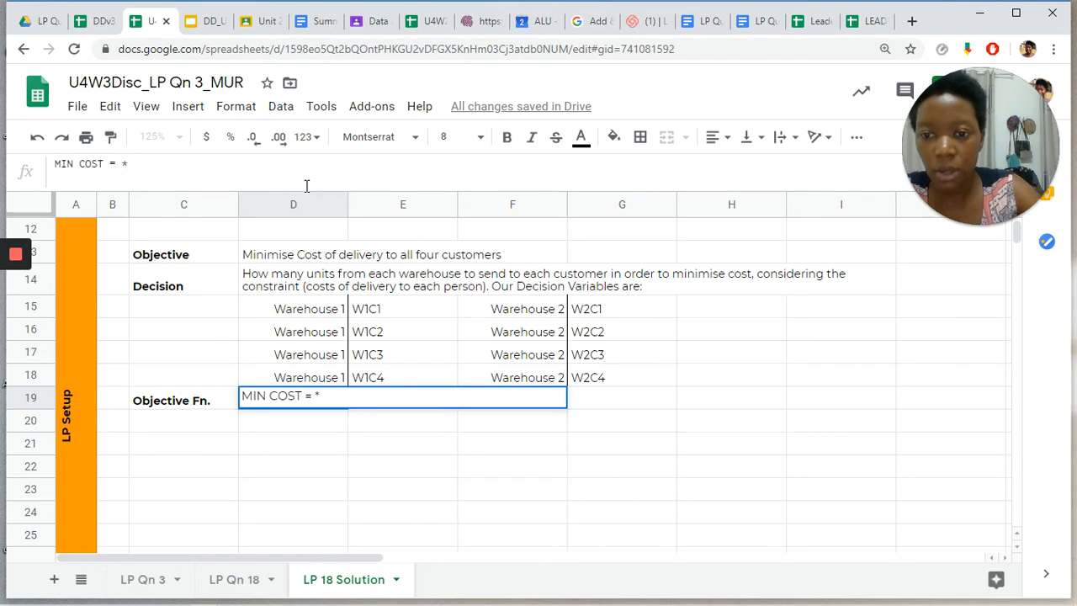
{"action": "type", "text": "W"}
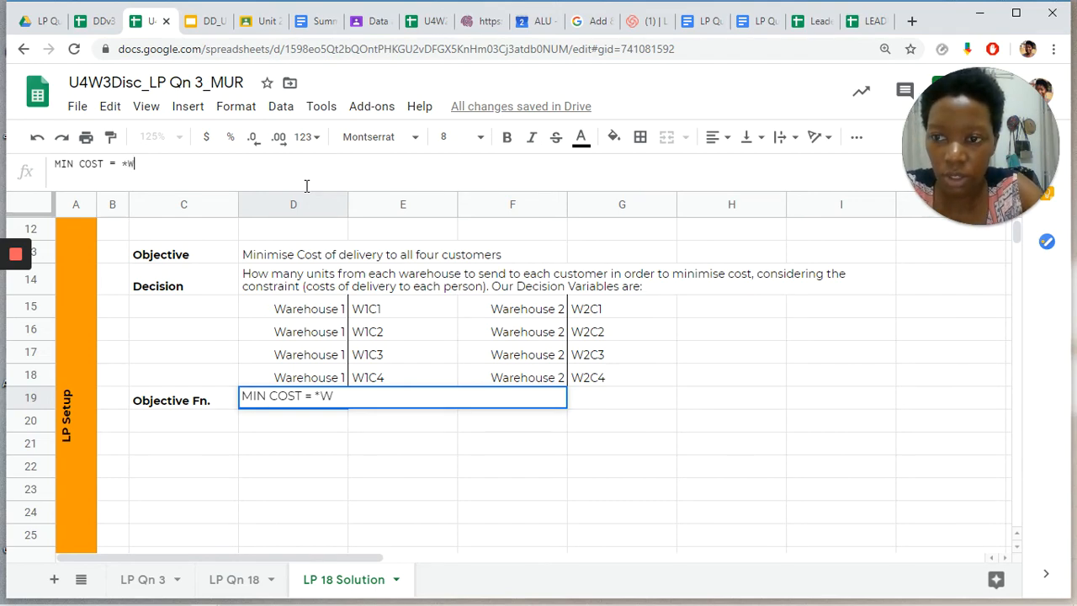
{"action": "type", "text": "1C"}
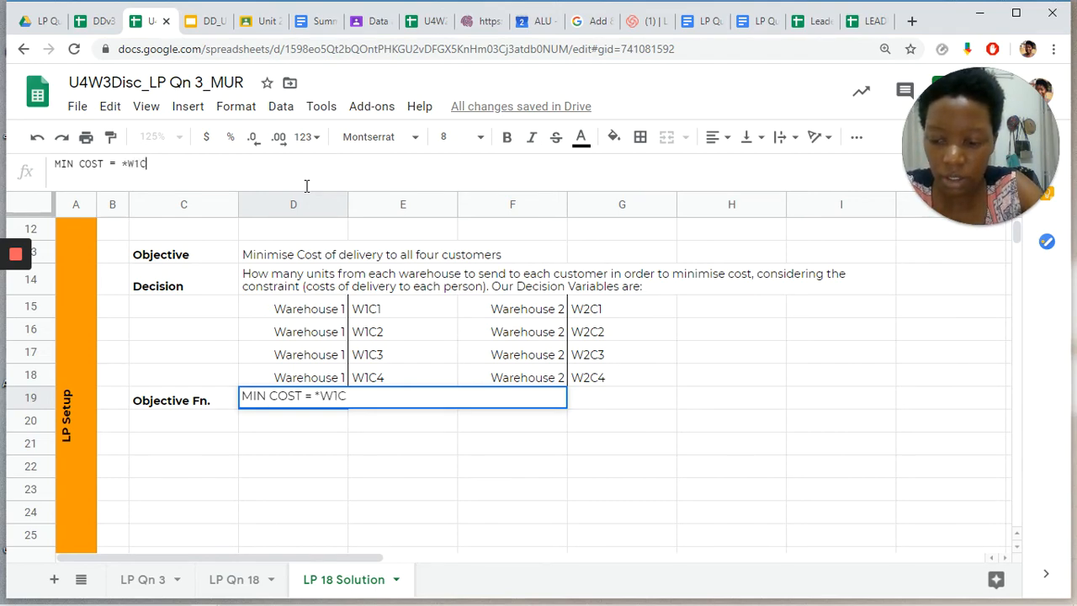
{"action": "type", "text": "1 + "}
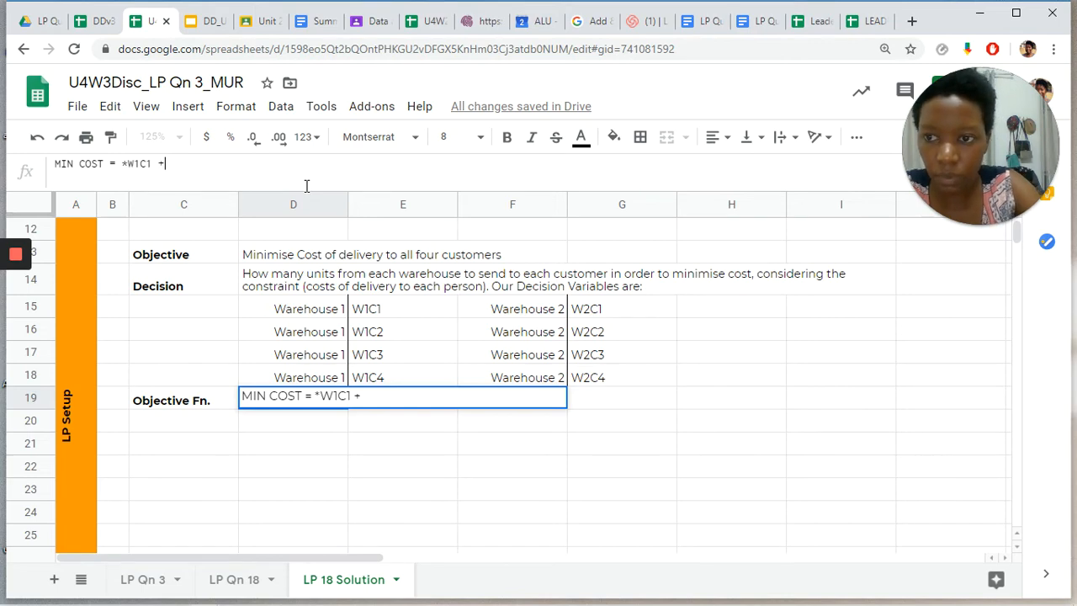
{"action": "type", "text": "*"}
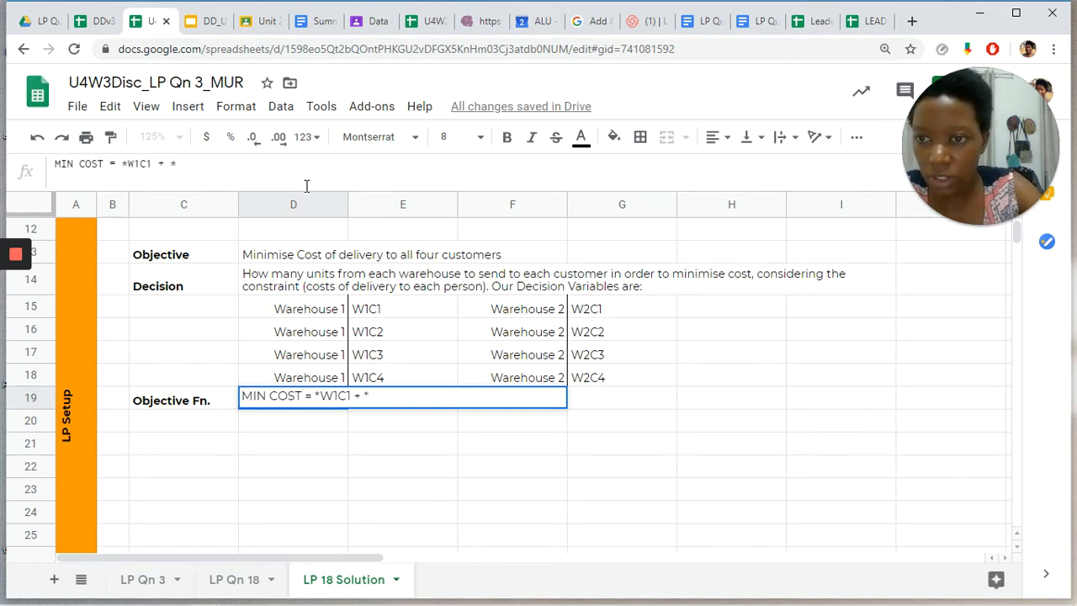
{"action": "type", "text": "W"}
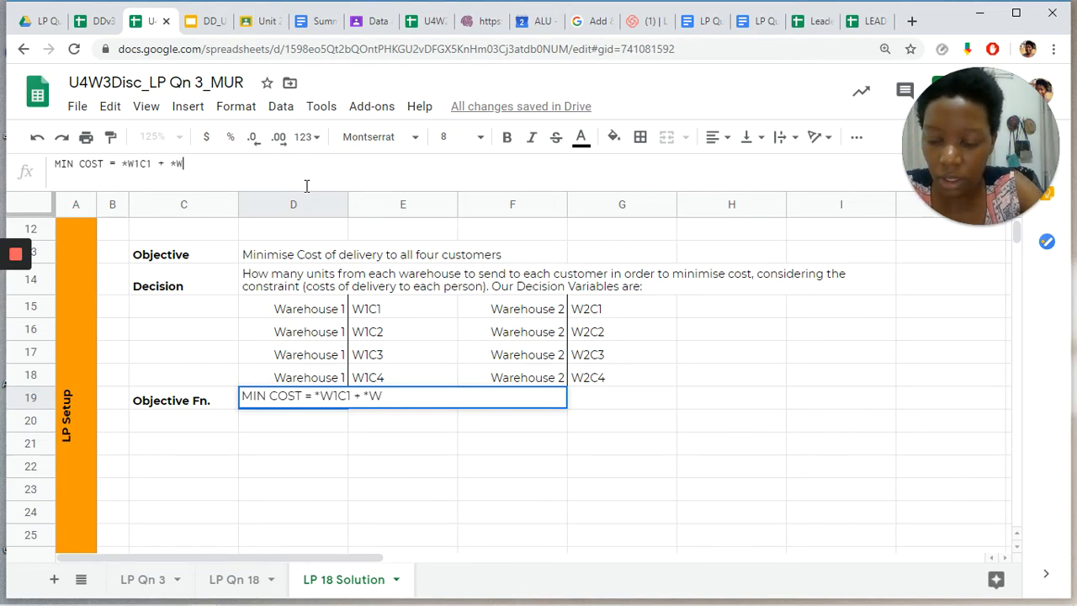
{"action": "type", "text": "2C"}
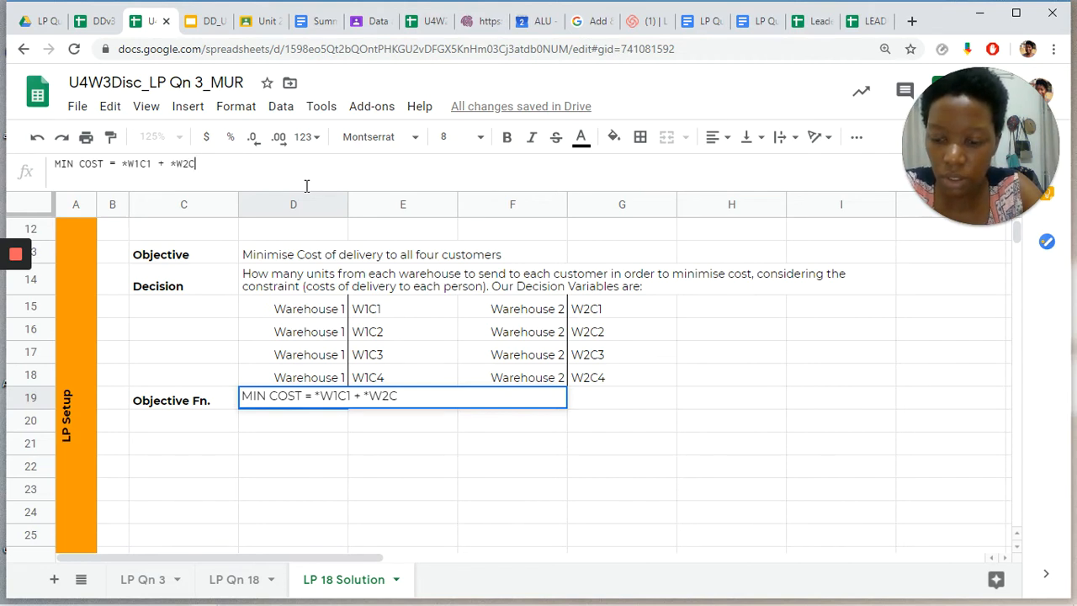
{"action": "type", "text": "2 +"}
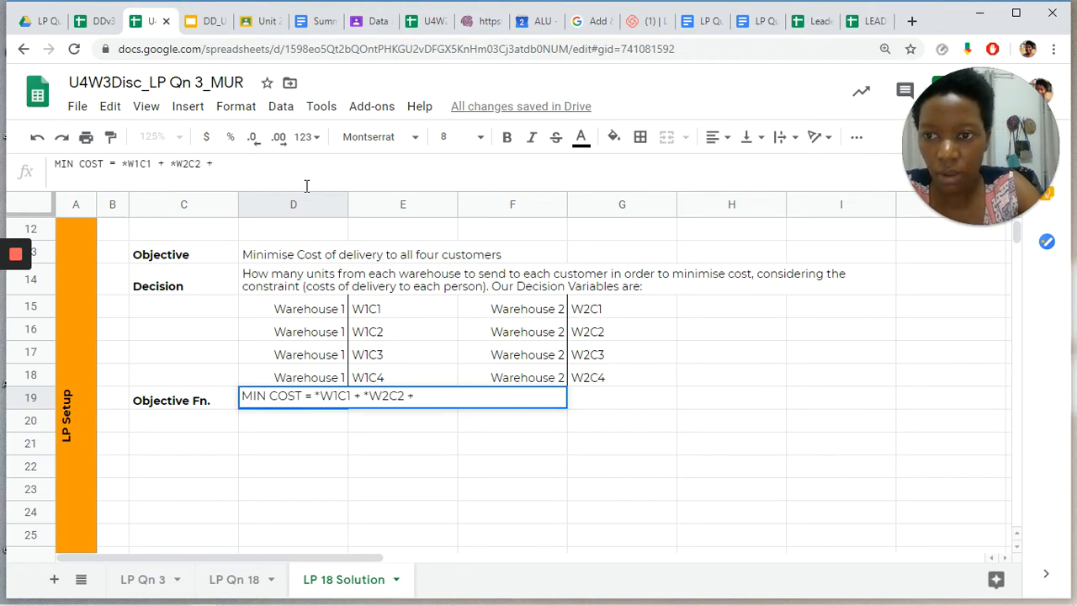
{"action": "type", "text": " *"}
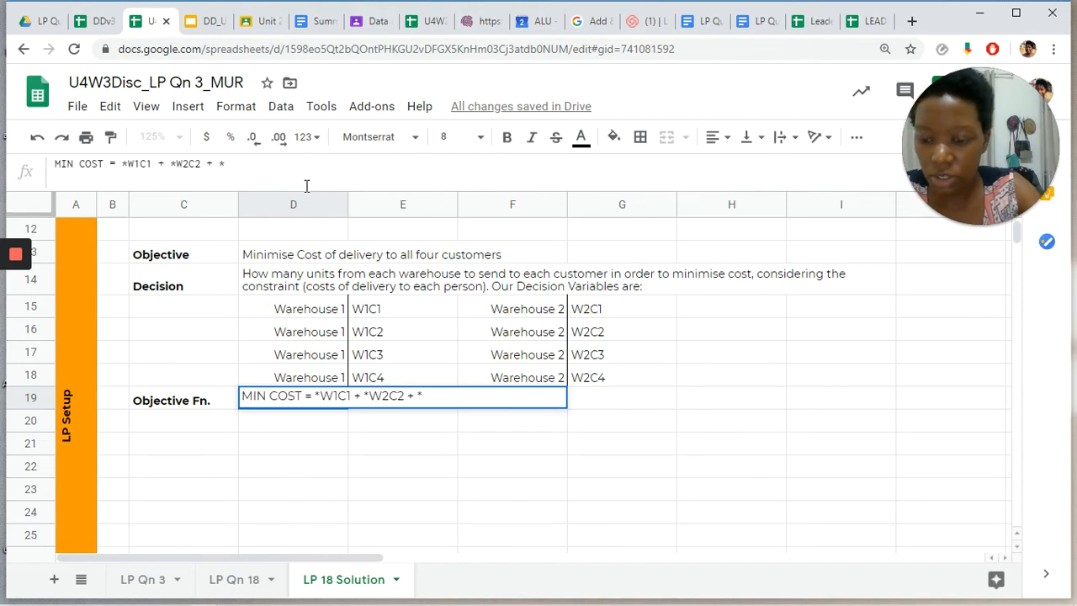
{"action": "type", "text": "W3C"}
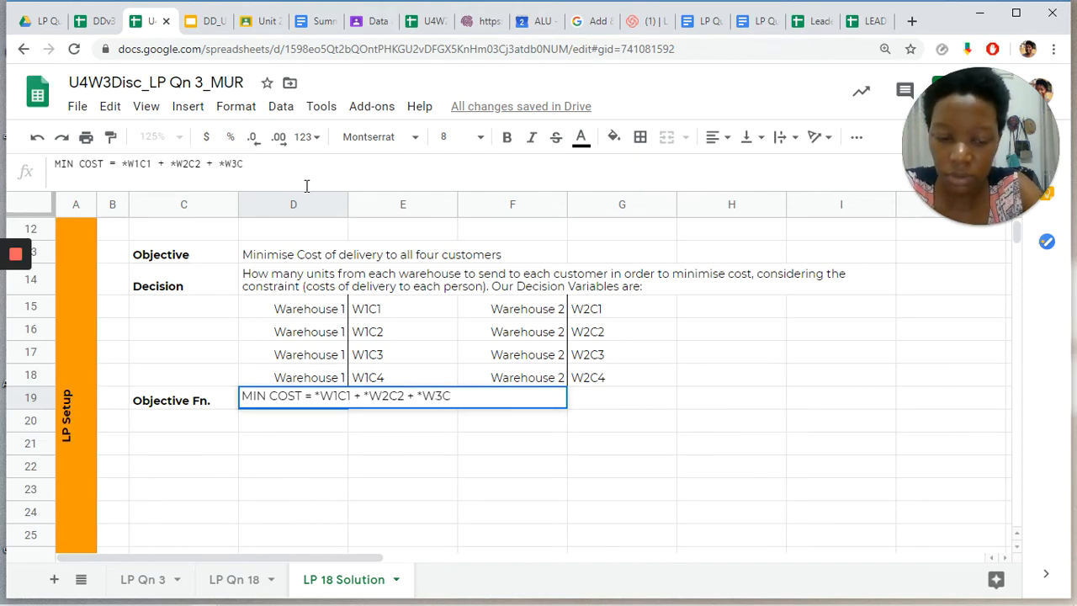
{"action": "key", "text": "BackSpace"}
{"action": "key", "text": "BackSpace"}
{"action": "key", "text": "BackSpace"}
{"action": "key", "text": "BackSpace"}
{"action": "key", "text": "BackSpace"}
{"action": "key", "text": "BackSpace"}
{"action": "key", "text": "BackSpace"}
{"action": "key", "text": "BackSpace"}
{"action": "key", "text": "BackSpace"}
{"action": "key", "text": "BackSpace"}
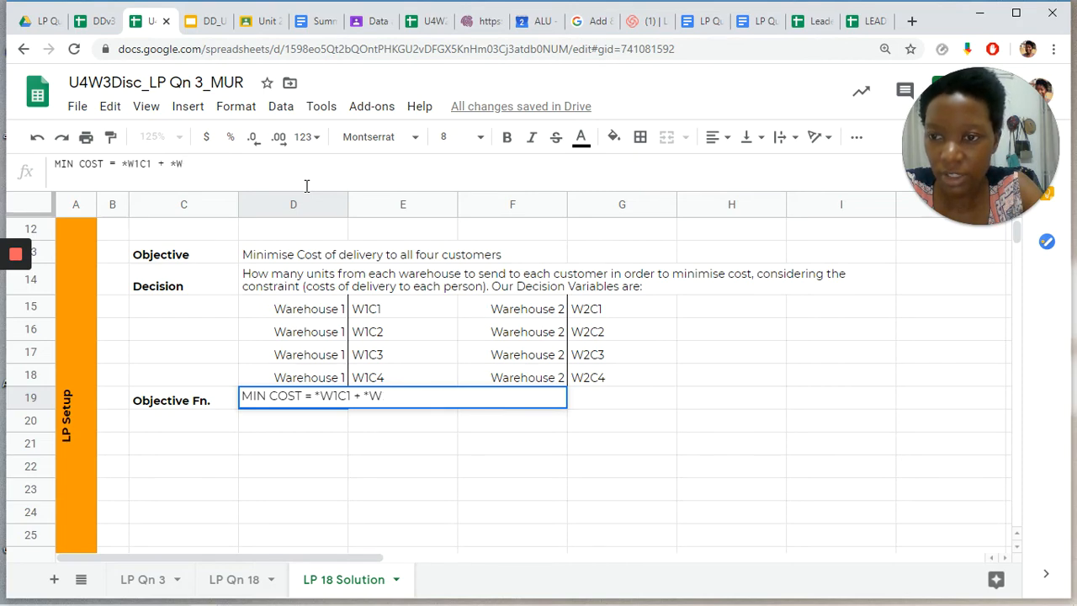
Step: Continue the objective function in D19 with the remaining Warehouse 1 terms, so it reads "*W1C1 + *W1C2 + *W1C3 + *W1C4 +"
{"action": "type", "text": "1"}
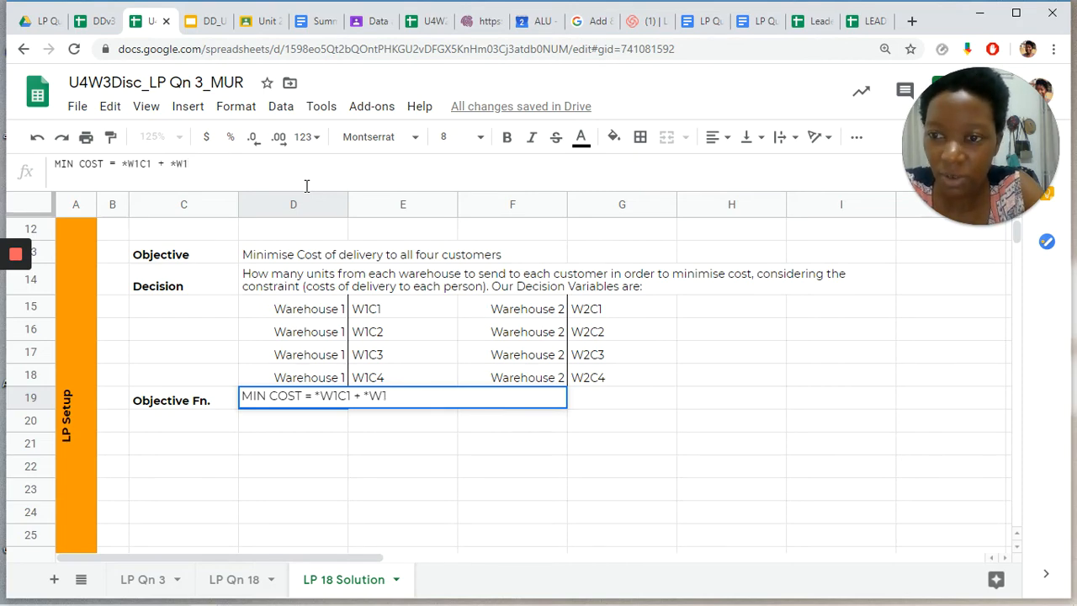
{"action": "type", "text": "C2"}
{"action": "type", "text": " + "}
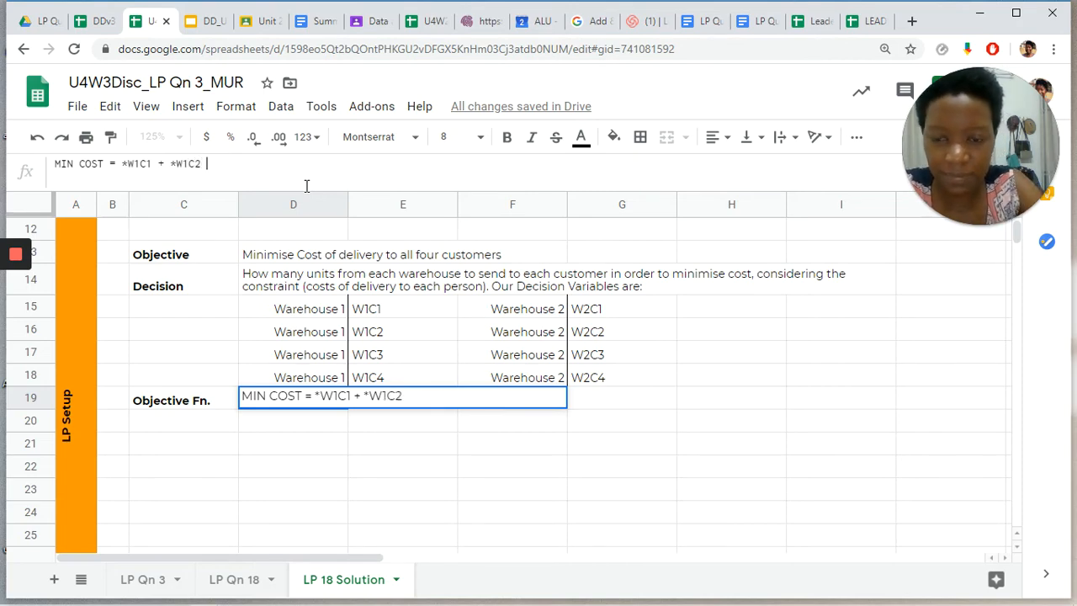
{"action": "type", "text": "*W1"}
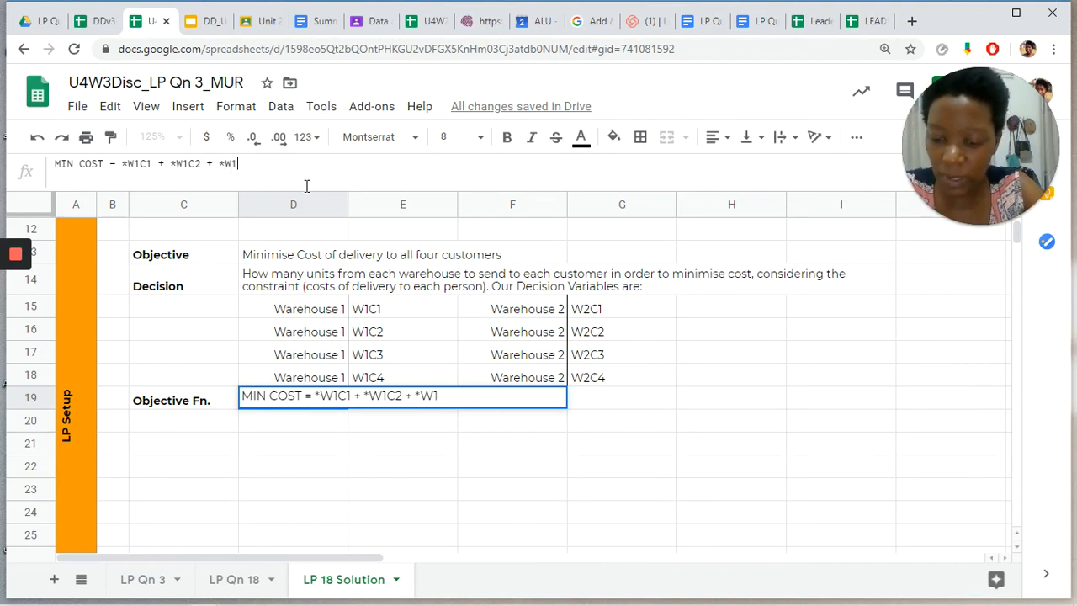
{"action": "type", "text": "C3 + "}
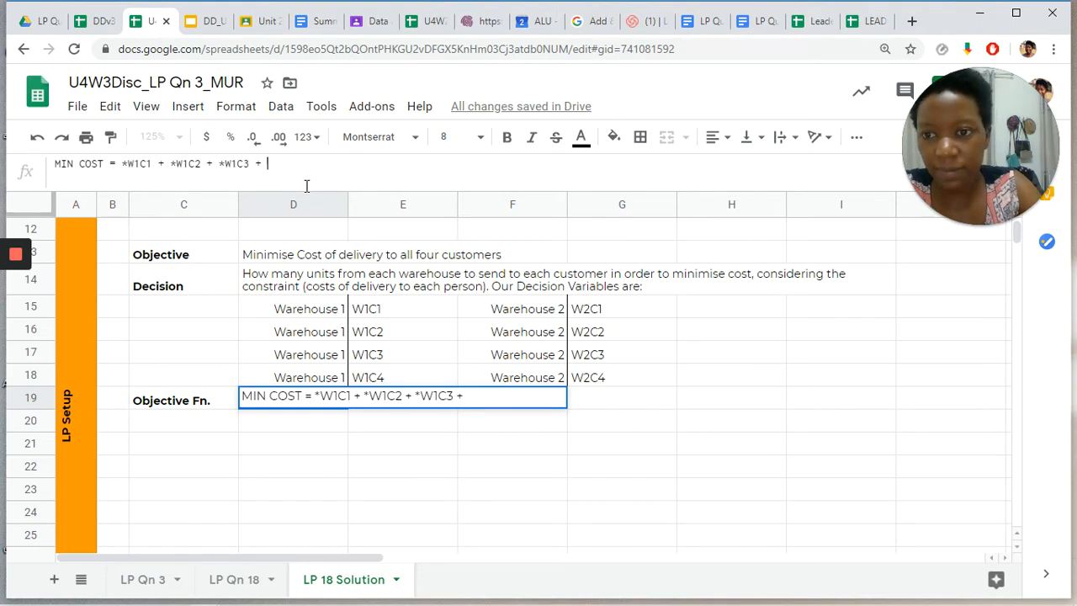
{"action": "type", "text": "*W1"}
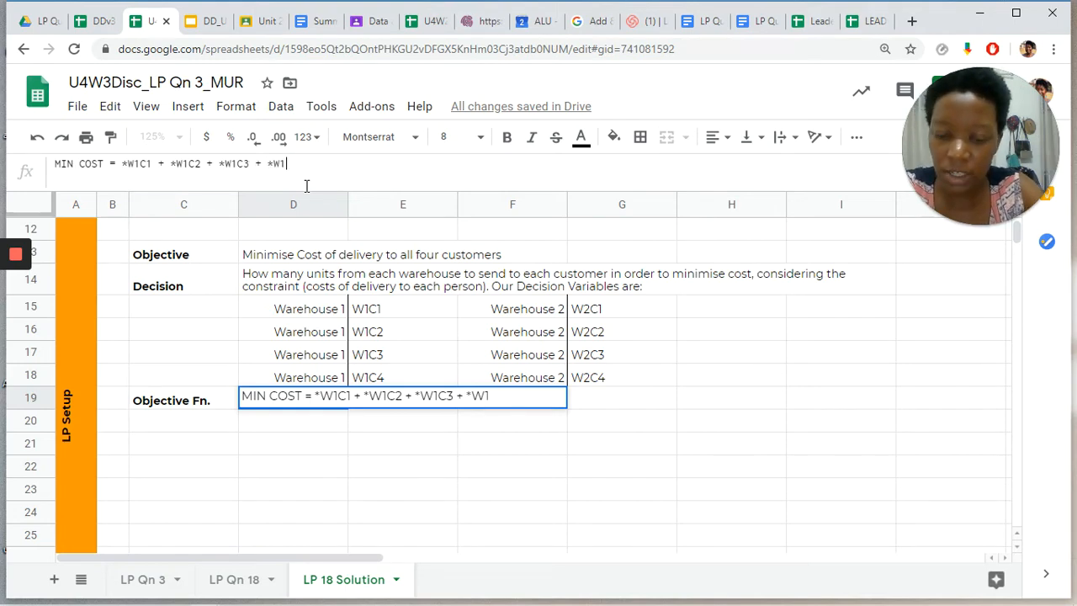
{"action": "type", "text": "C4"}
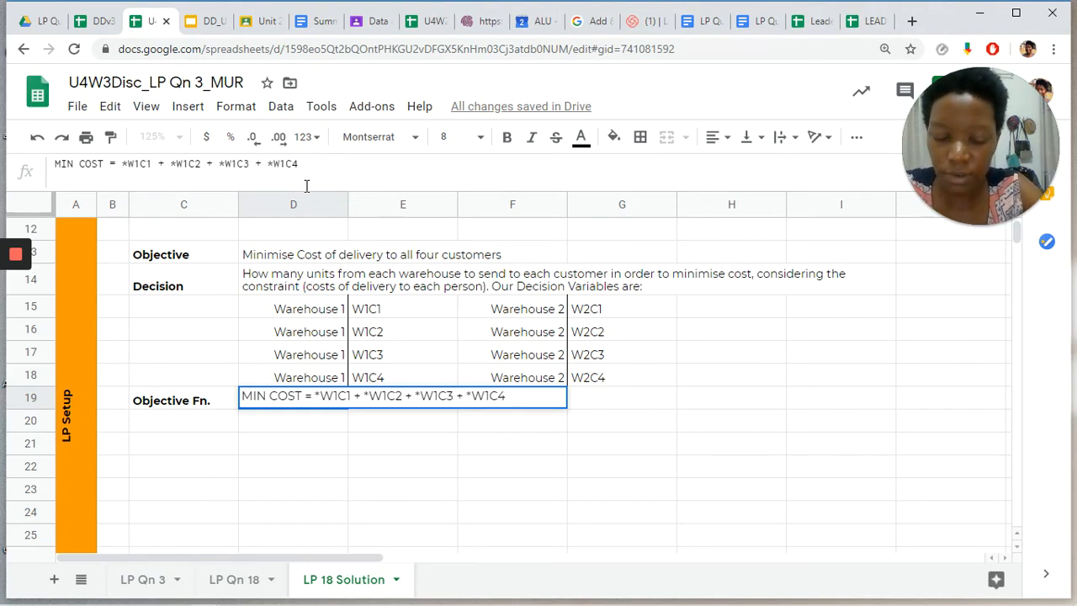
{"action": "type", "text": " + "}
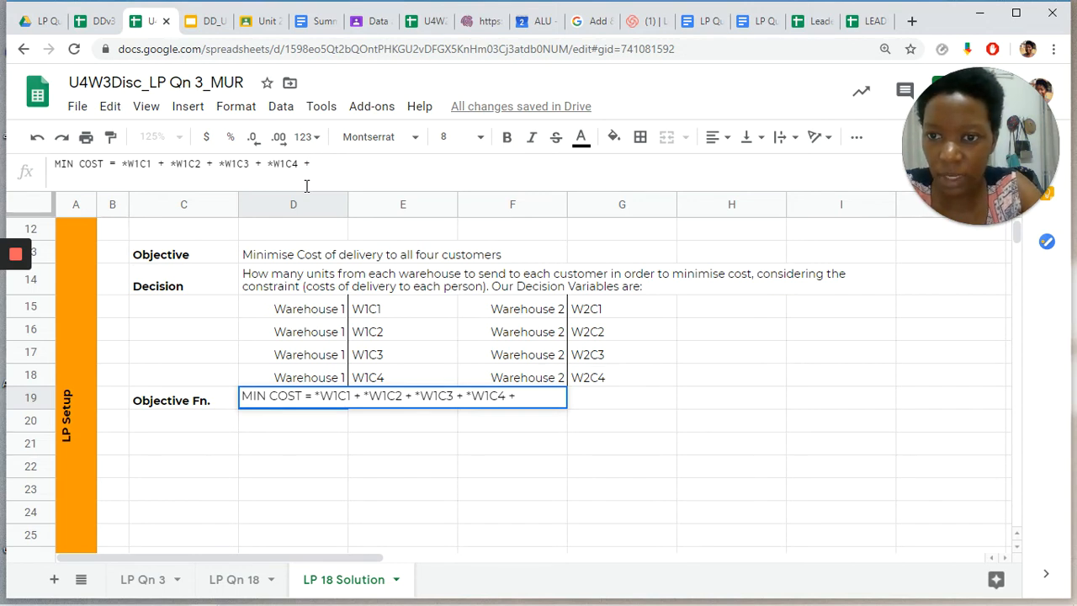
Step: Add the Warehouse 2 terms "*W2C1 + *W2C2 + *W2C3 + *W2C4" to the objective function in D19
{"action": "type", "text": "*W"}
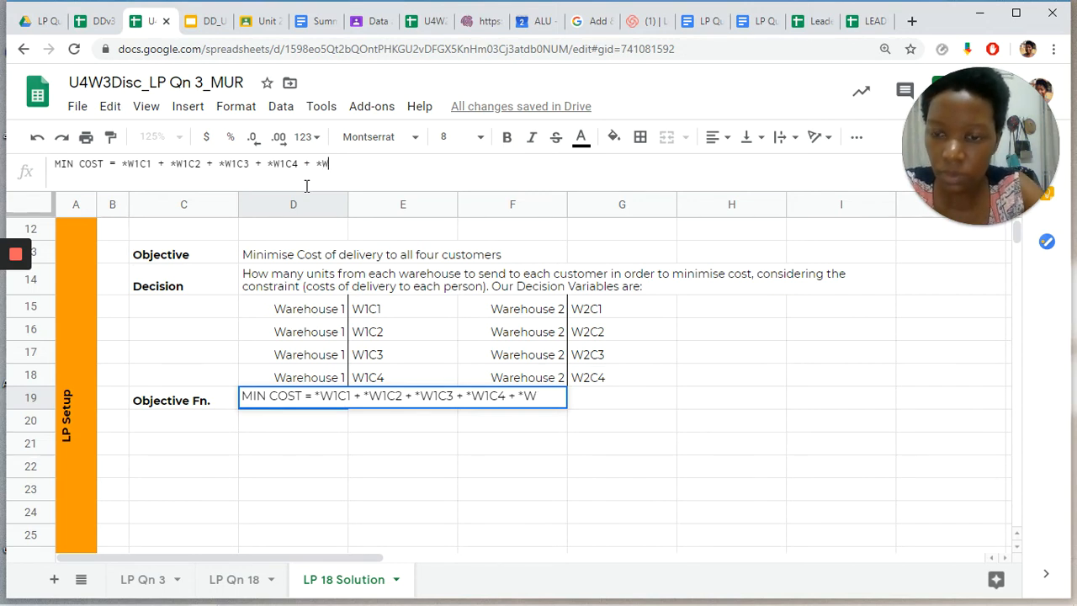
{"action": "type", "text": "2C1"}
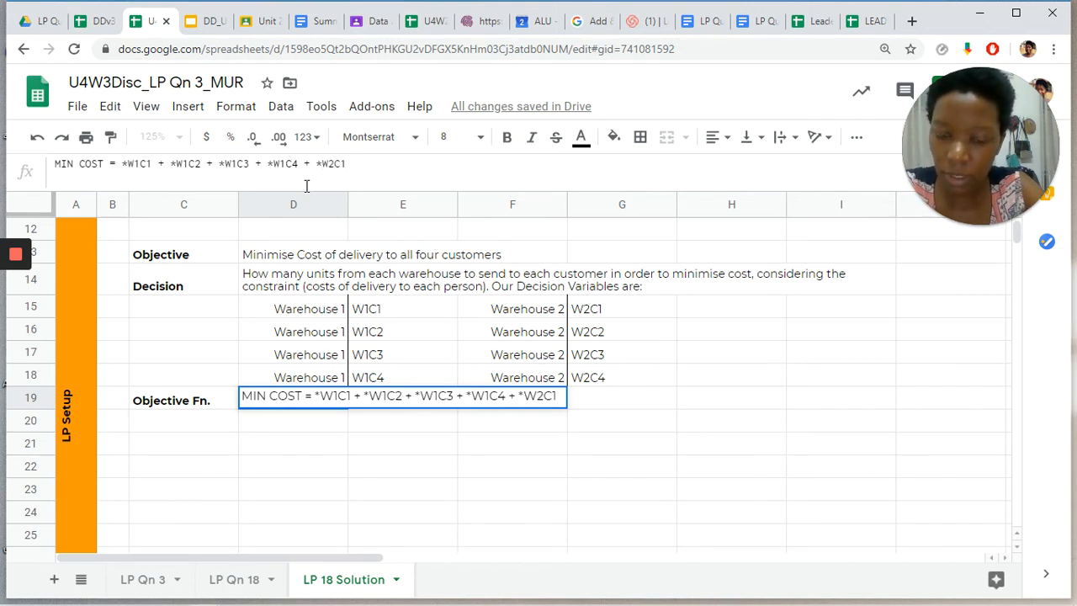
{"action": "type", "text": " +"}
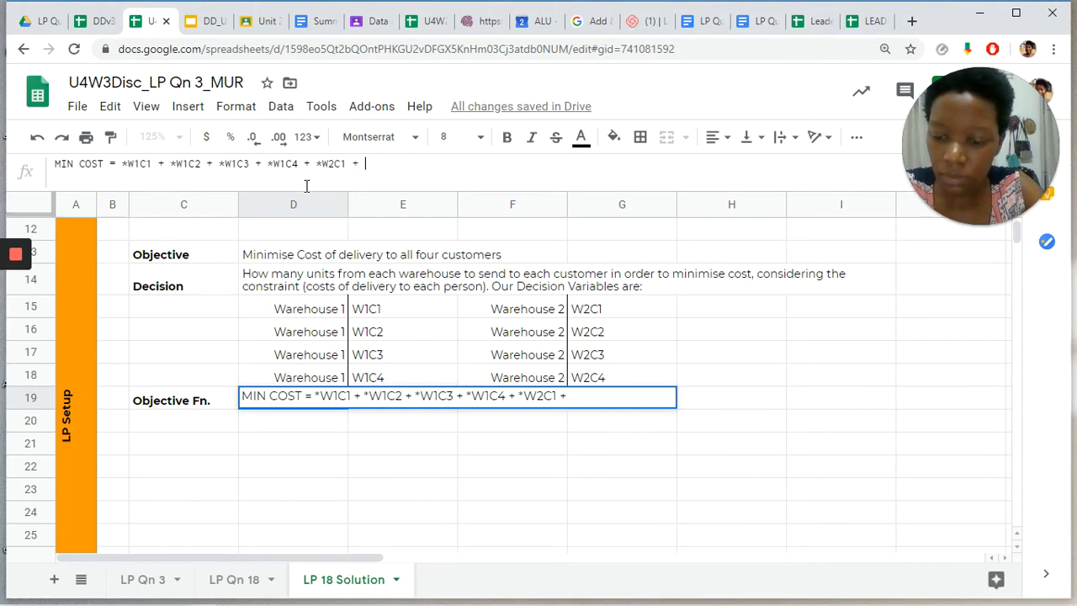
{"action": "type", "text": " *W2C"}
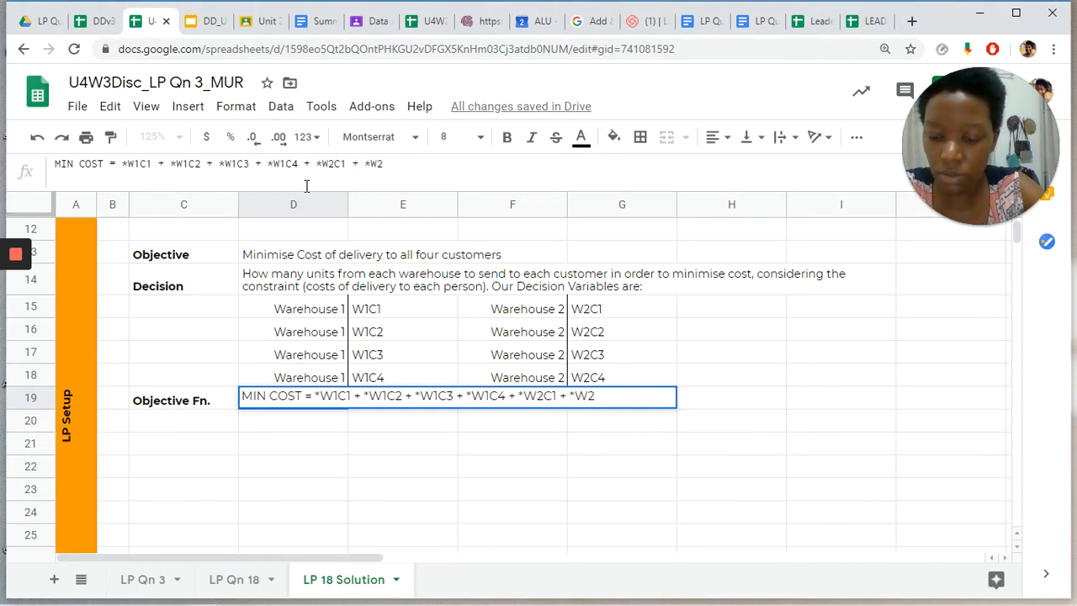
{"action": "type", "text": "2 + "}
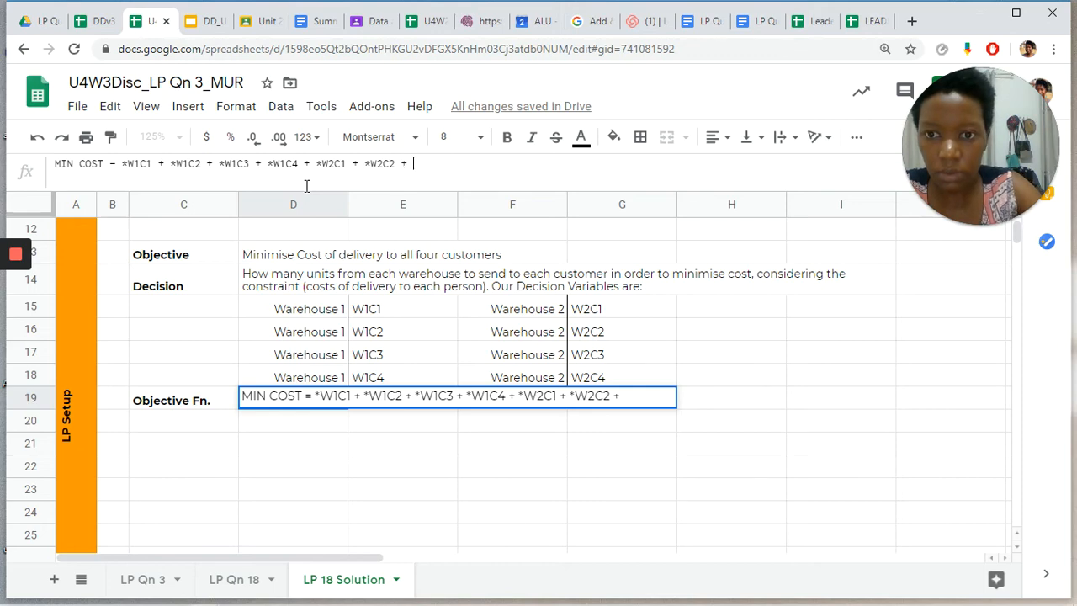
{"action": "type", "text": "*W2"}
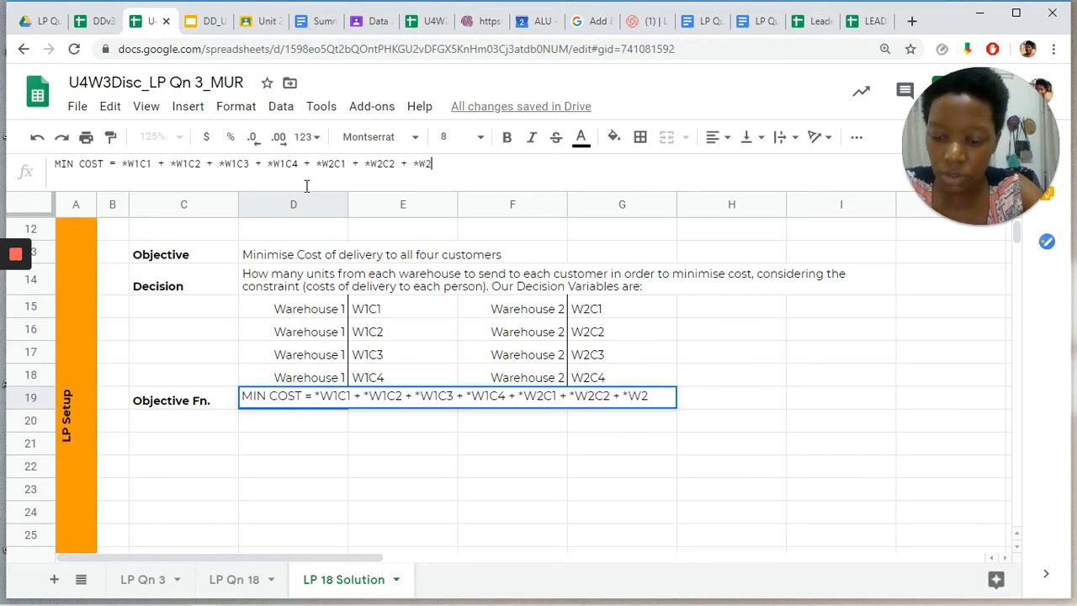
{"action": "type", "text": "C3 + "}
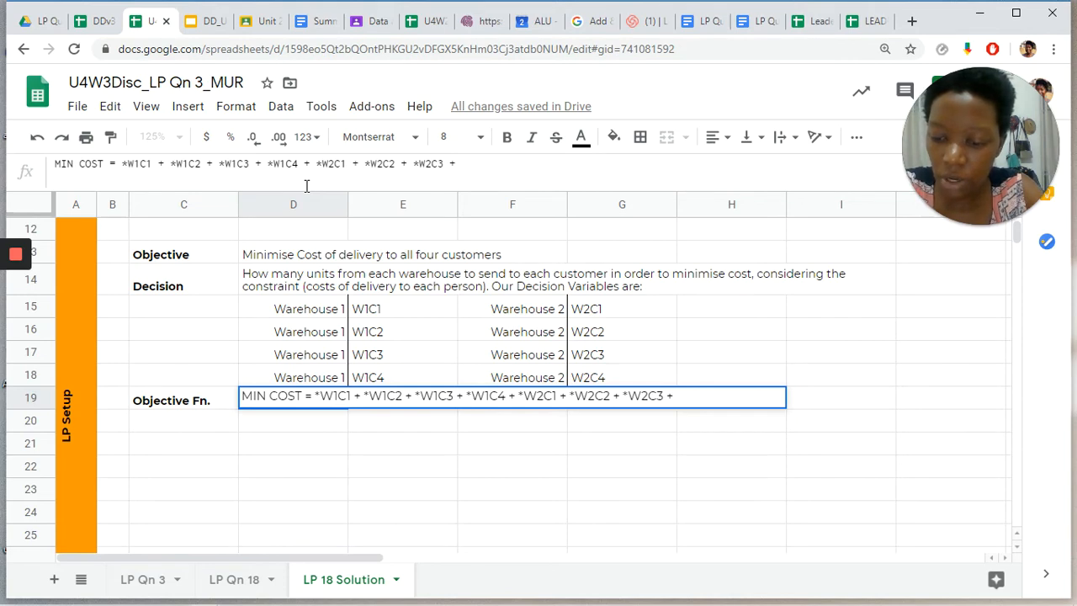
{"action": "type", "text": "W2"}
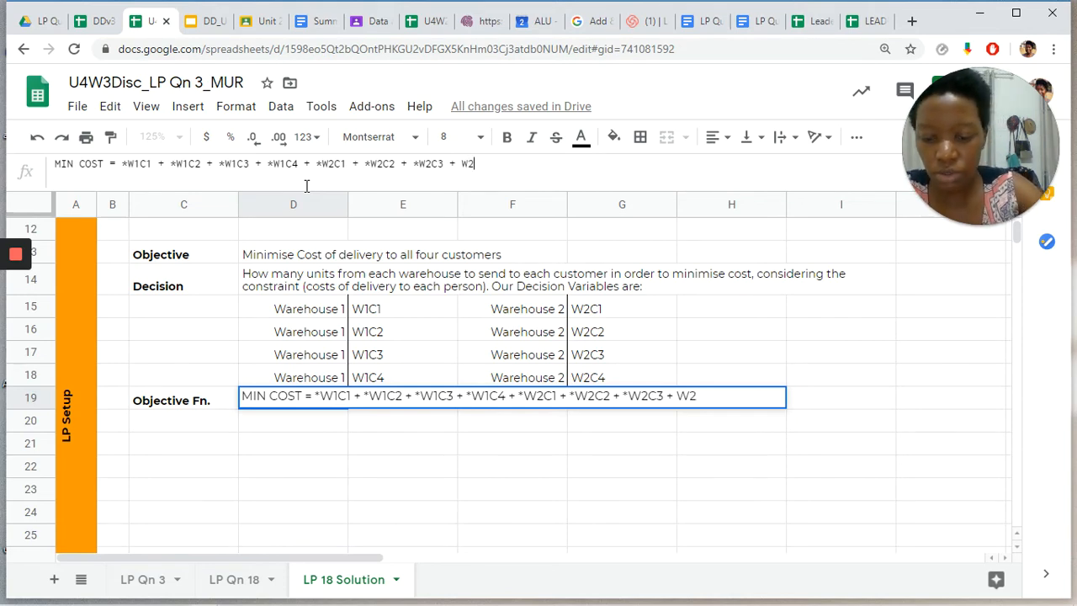
{"action": "type", "text": "C4"}
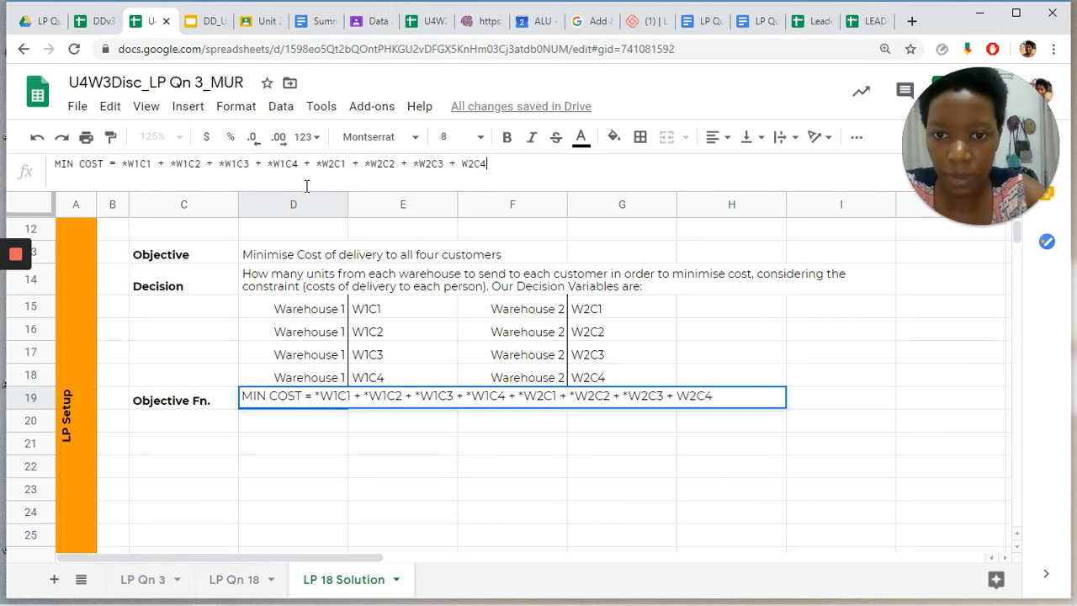
{"action": "left_click", "coordinate": [464, 163]}
{"action": "type", "text": "*"}
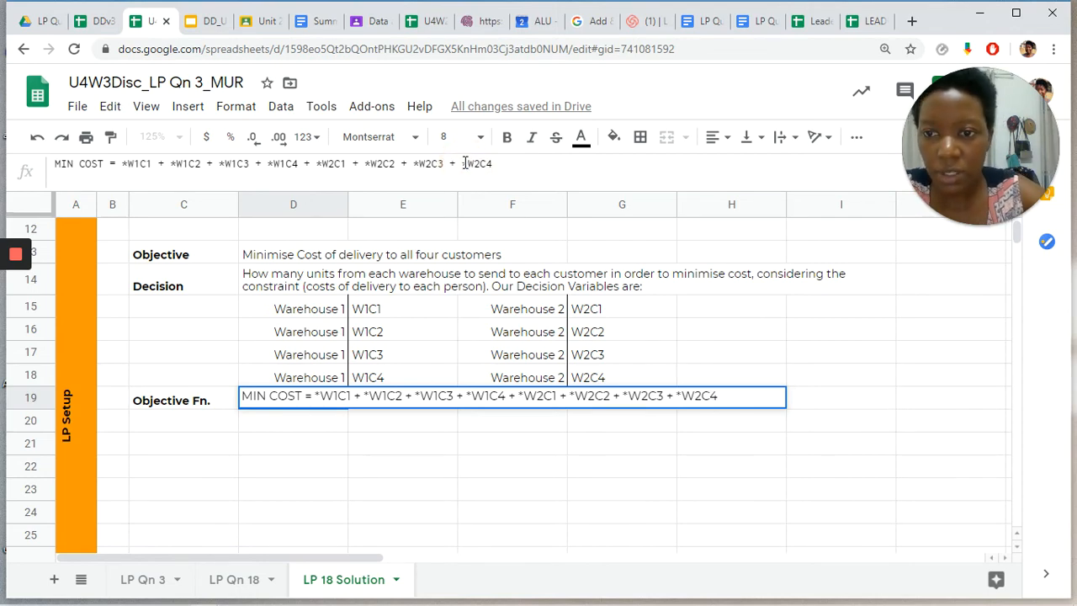
Step: Replace the asterisks before W1C1 and W1C2 in the objective function with the bracketed cost coefficients (1) and (3)
{"action": "left_click", "coordinate": [142, 164]}
{"action": "mouse_move", "coordinate": [142, 164]}
{"action": "left_mouse_down"}
{"action": "mouse_move", "coordinate": [91, 171]}
{"action": "mouse_move", "coordinate": [135, 169]}
{"action": "left_mouse_up"}
{"action": "left_click", "coordinate": [123, 165]}
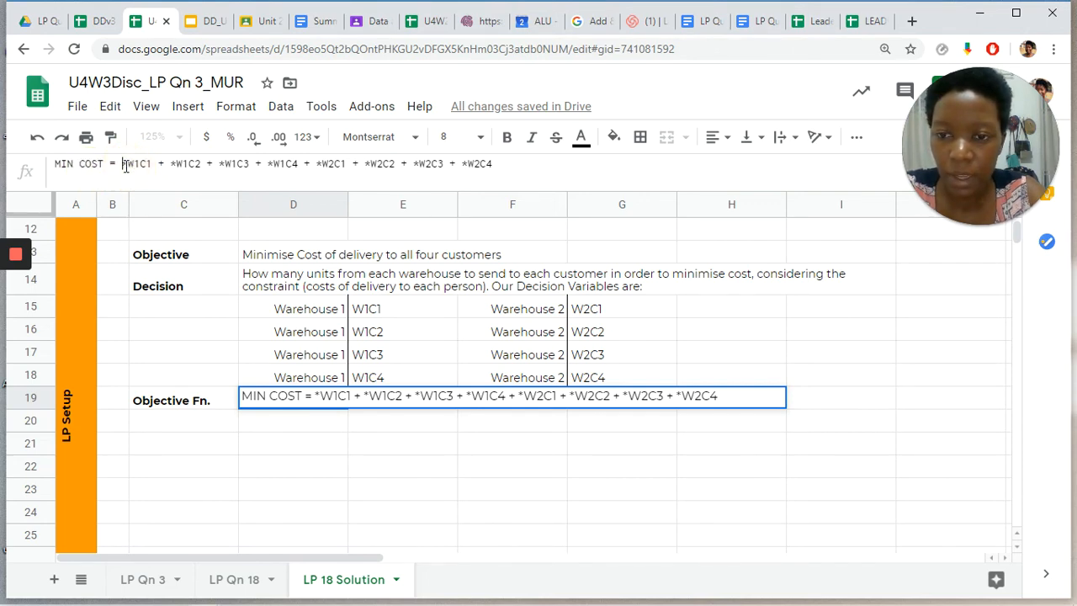
{"action": "scroll", "coordinate": [199, 296], "scroll_direction": "up", "scroll_amount": 2}
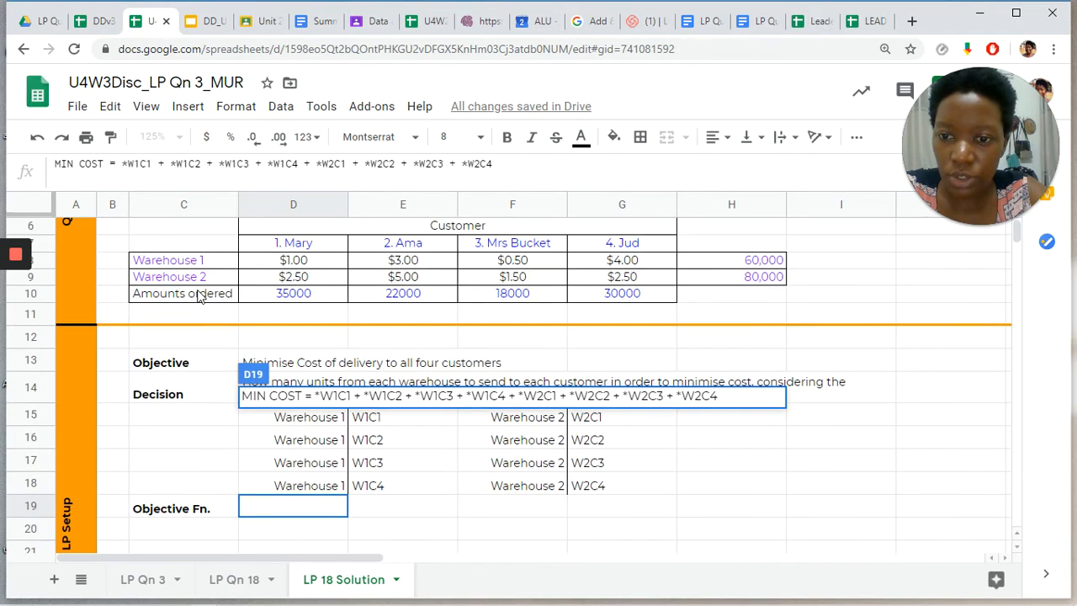
{"action": "scroll", "coordinate": [199, 296], "scroll_direction": "up", "scroll_amount": 2}
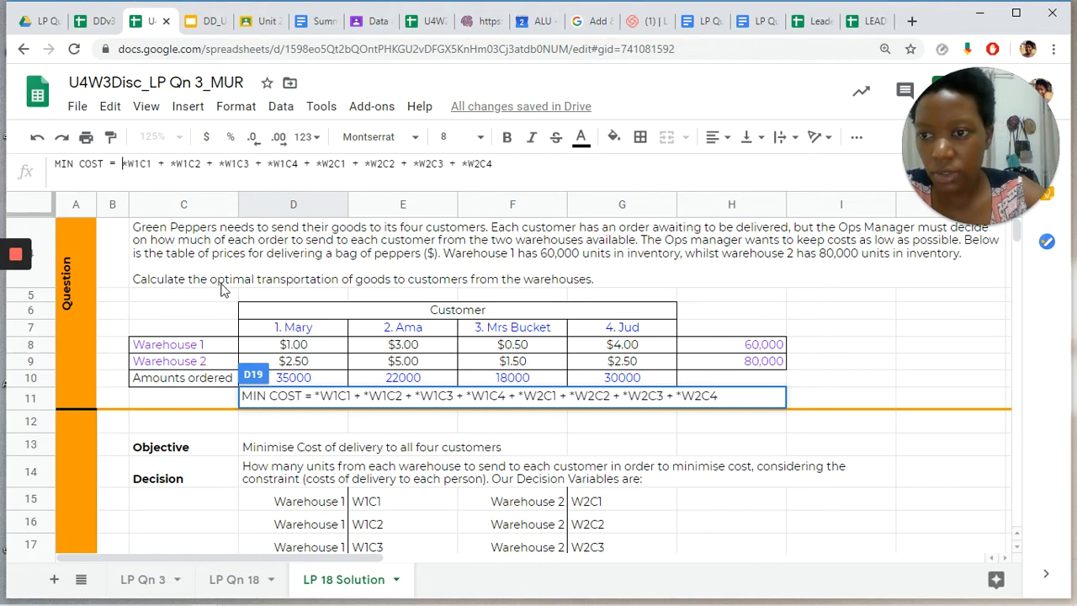
{"action": "key", "text": "Delete"}
{"action": "type", "text": "("}
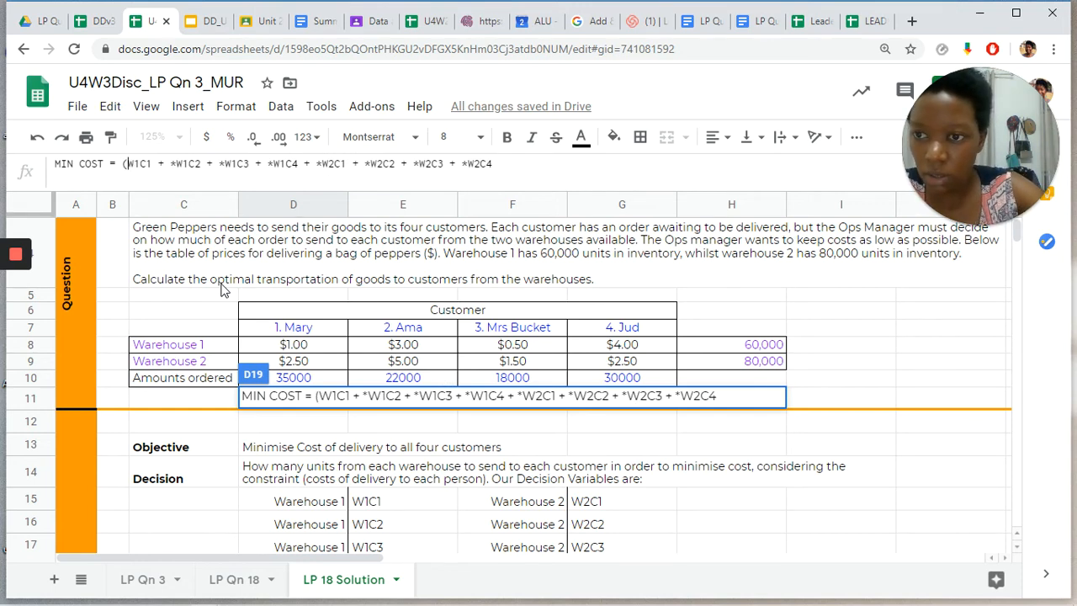
{"action": "type", "text": "1)"}
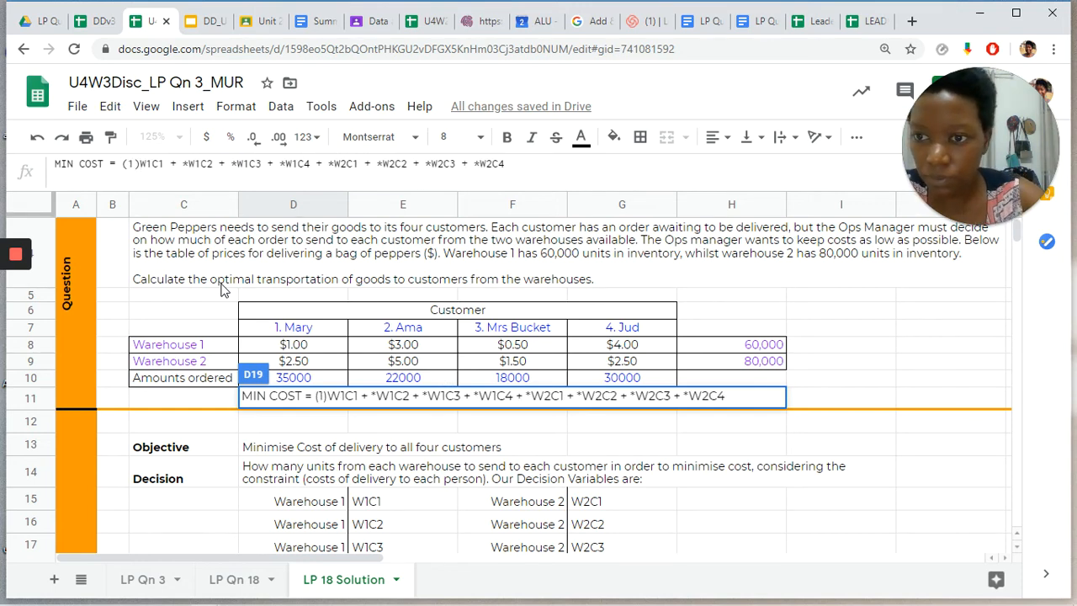
{"action": "left_click", "coordinate": [186, 163]}
{"action": "key", "text": "BackSpace"}
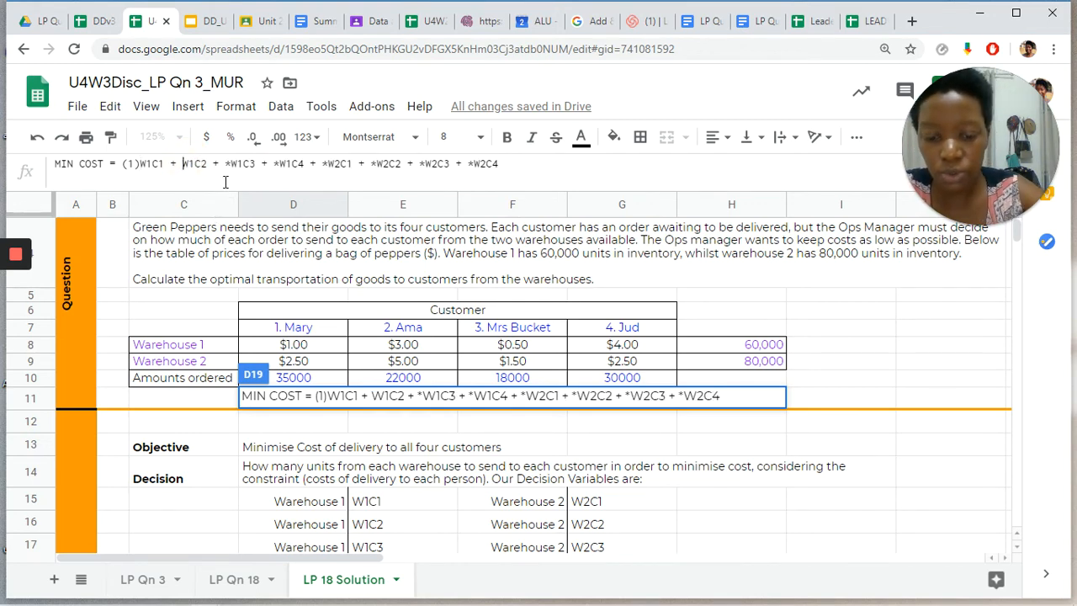
{"action": "type", "text": "("}
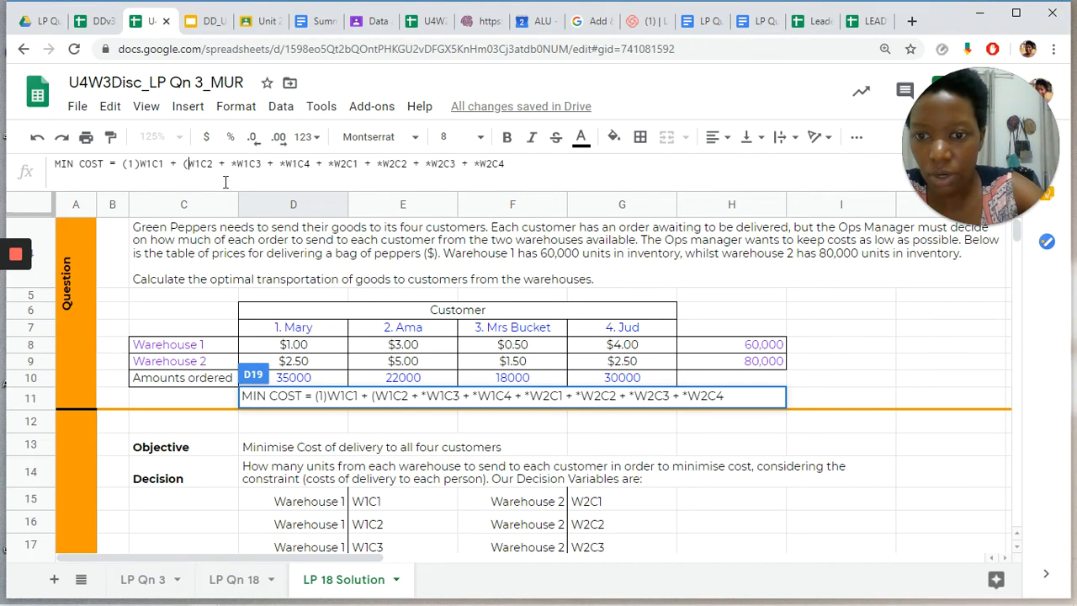
{"action": "type", "text": "3)"}
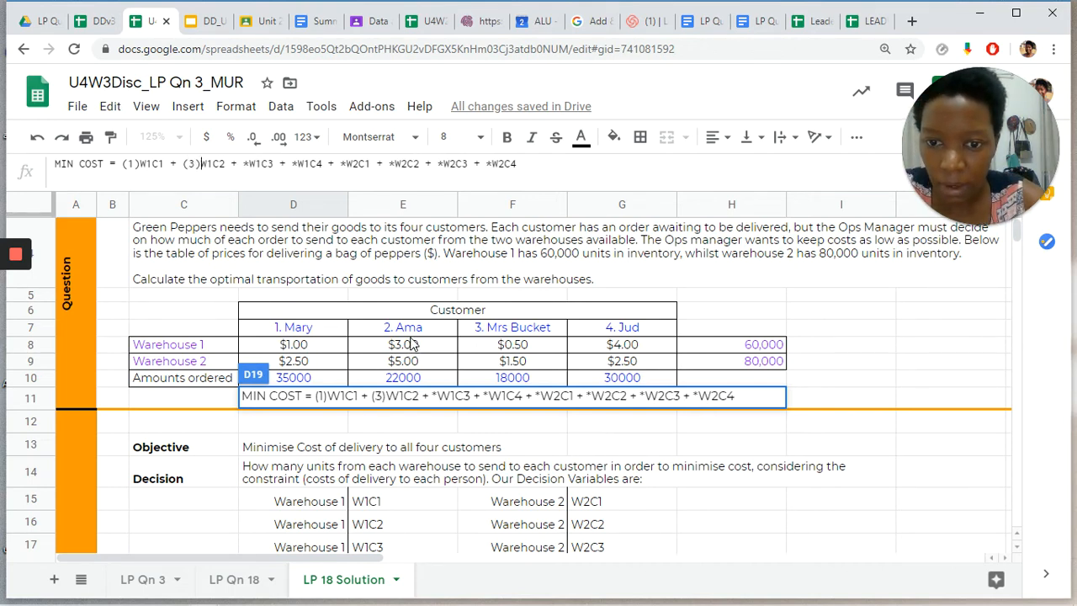
Step: Replace the asterisks before W1C3 and W1C4 with the bracketed cost coefficients (0.50) and (4)
{"action": "left_click", "coordinate": [248, 164]}
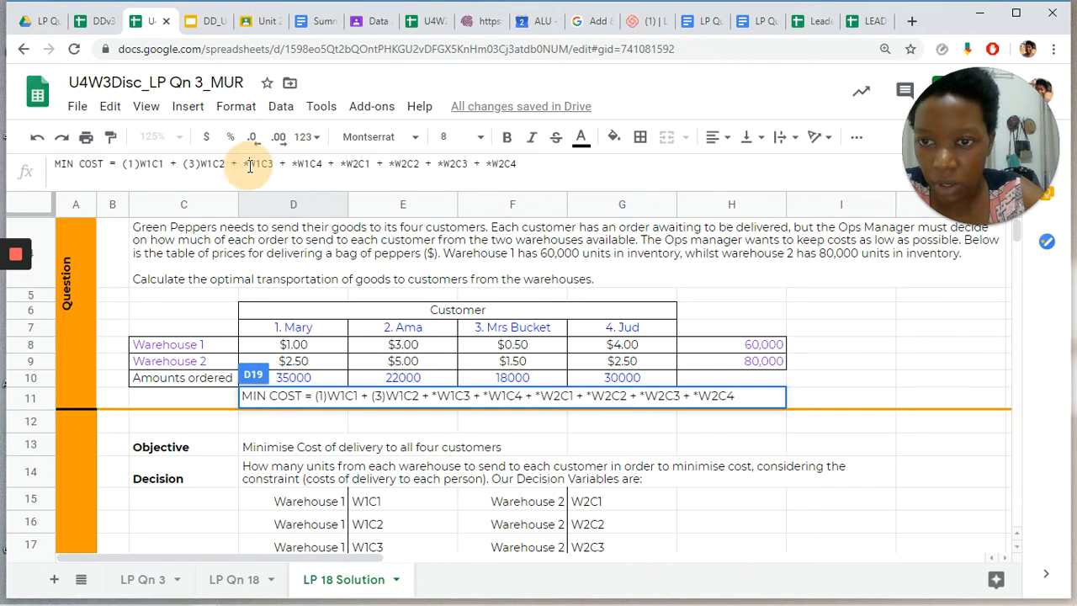
{"action": "key", "text": "BackSpace"}
{"action": "type", "text": "("}
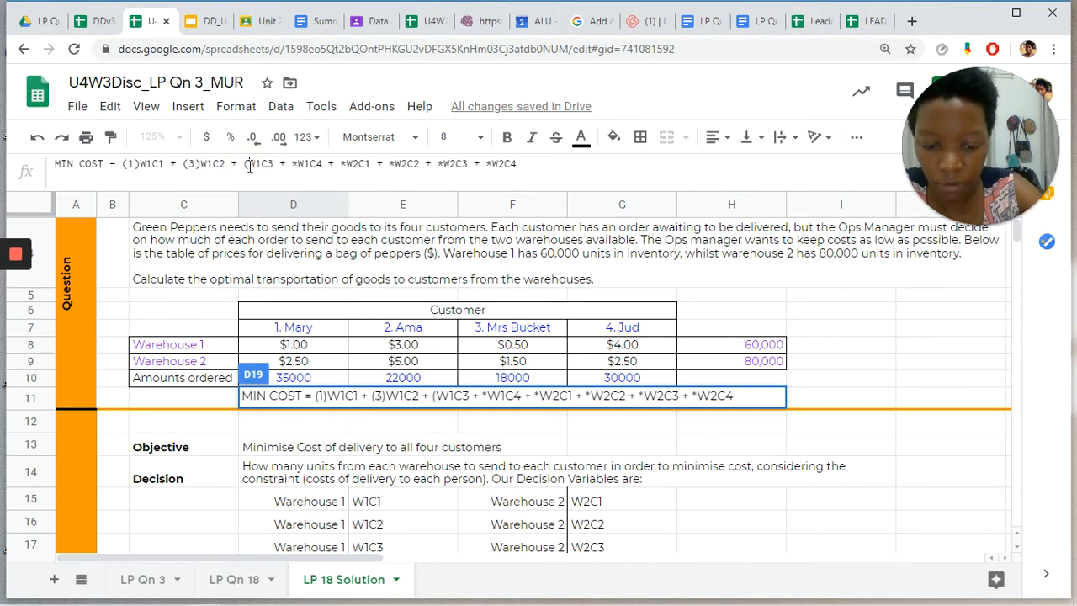
{"action": "type", "text": "0.50"}
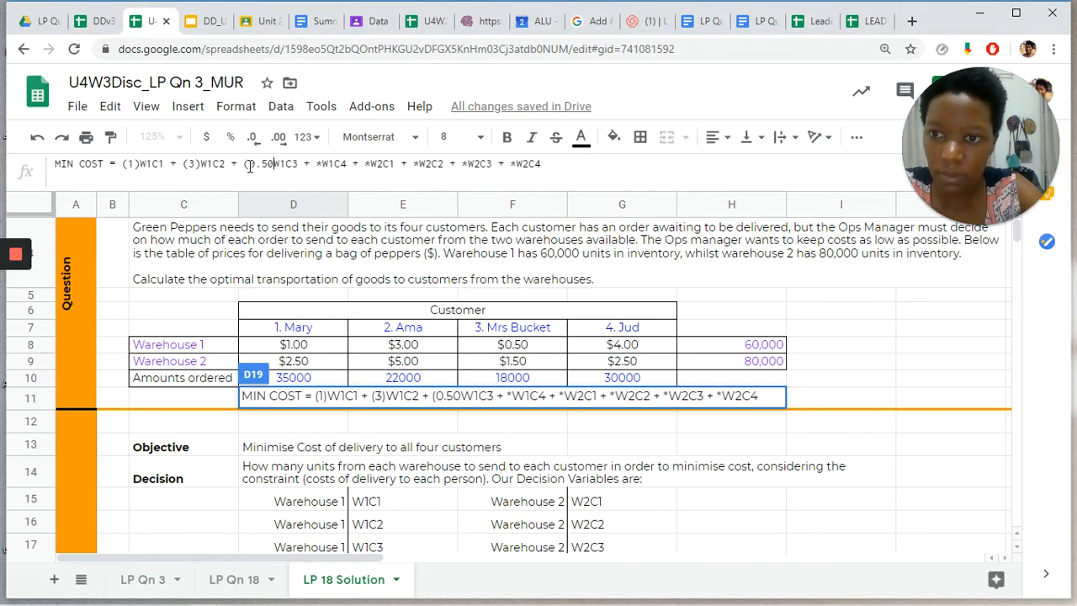
{"action": "type", "text": ")"}
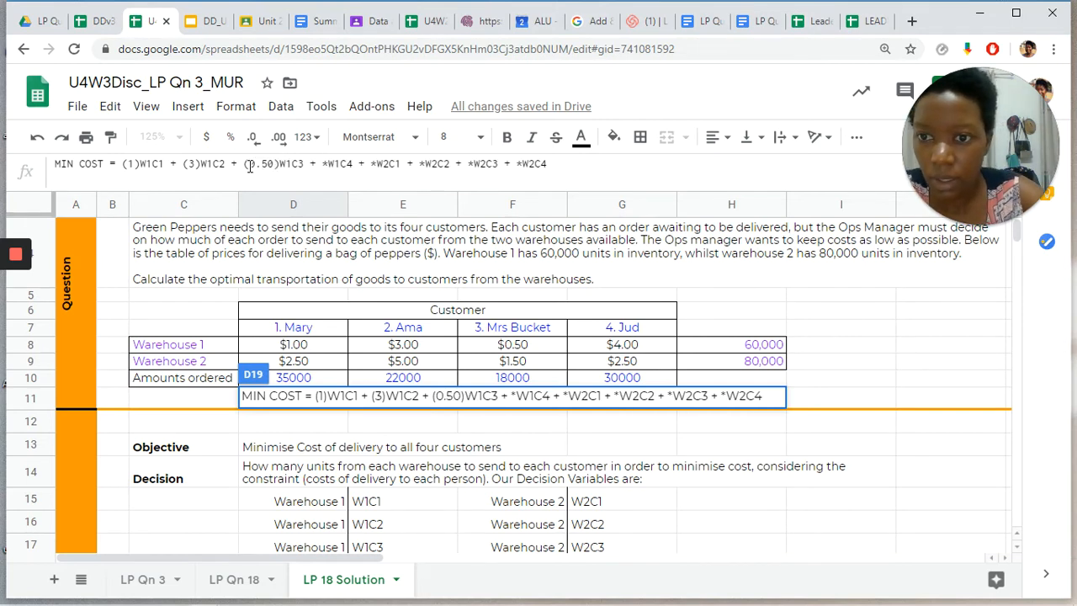
{"action": "left_click", "coordinate": [328, 164]}
{"action": "key", "text": "BackSpace"}
{"action": "type", "text": "("}
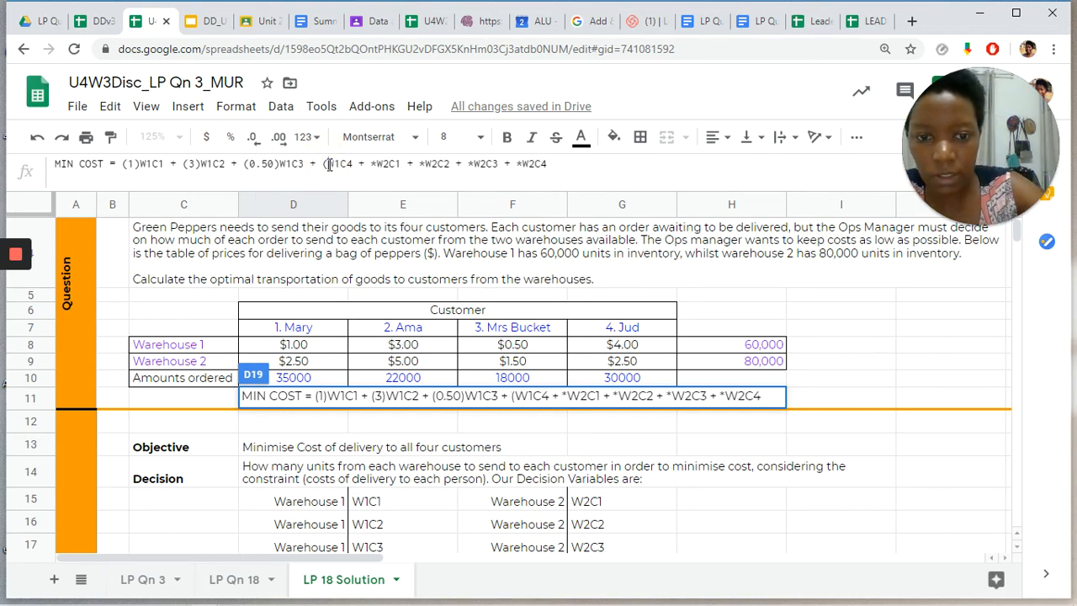
{"action": "type", "text": "4)"}
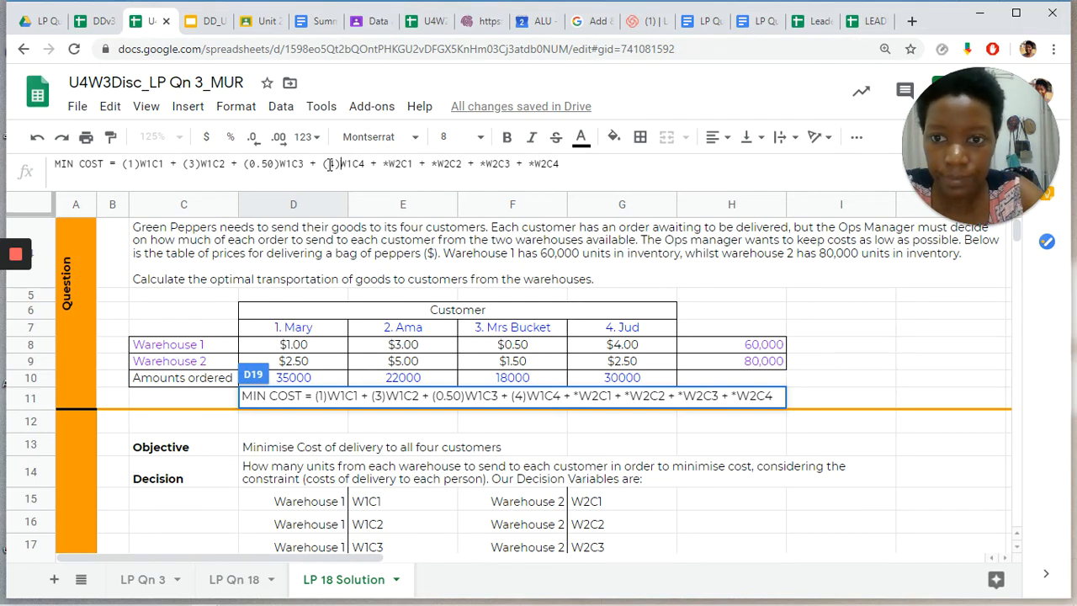
Step: Replace the asterisk before W2C1 in the objective function with the bracketed cost coefficient (2,50)
{"action": "left_click", "coordinate": [391, 164]}
{"action": "key", "text": "BackSpace"}
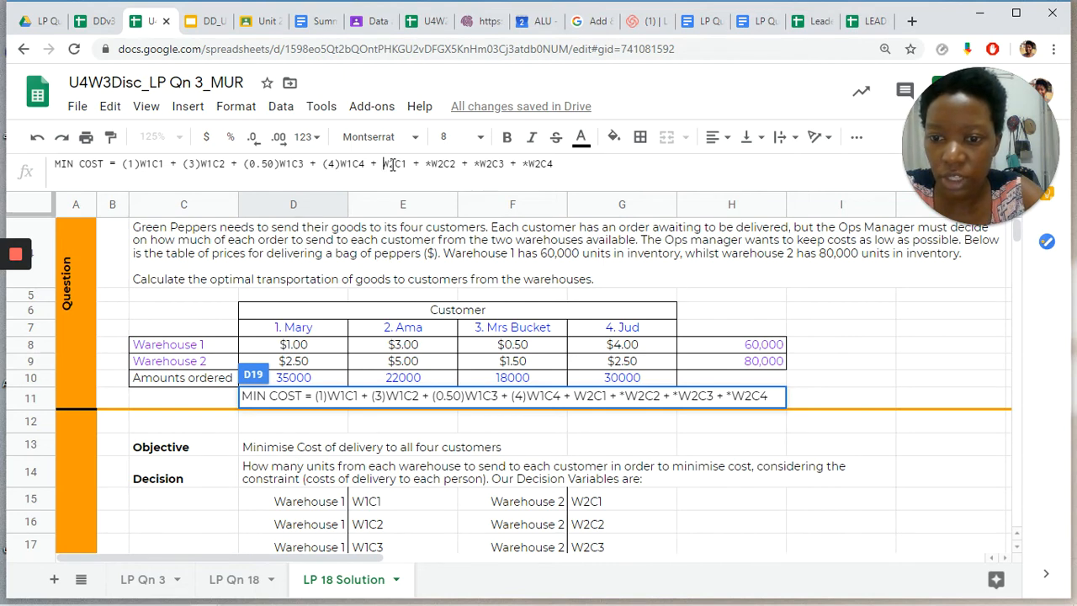
{"action": "type", "text": "("}
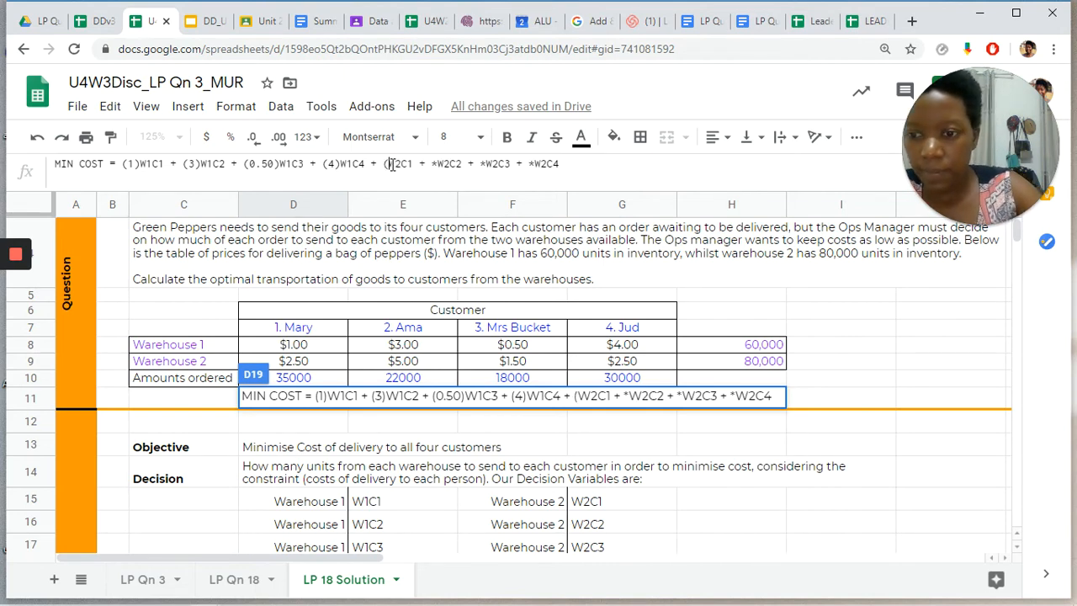
{"action": "type", "text": "2,5"}
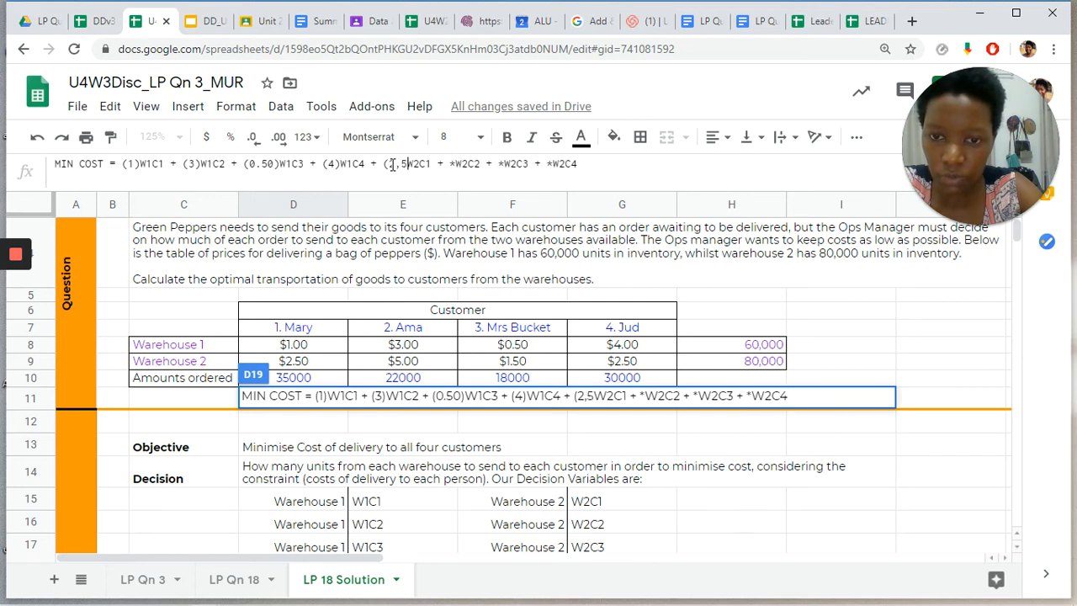
{"action": "key", "text": "BackSpace"}
{"action": "key", "text": "BackSpace"}
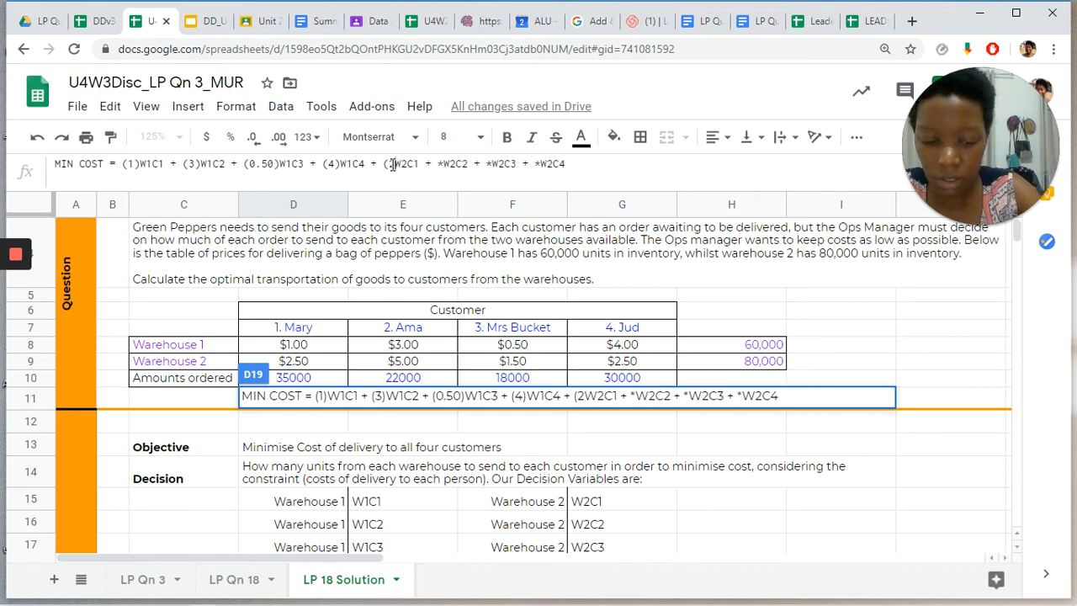
{"action": "type", "text": ".50"}
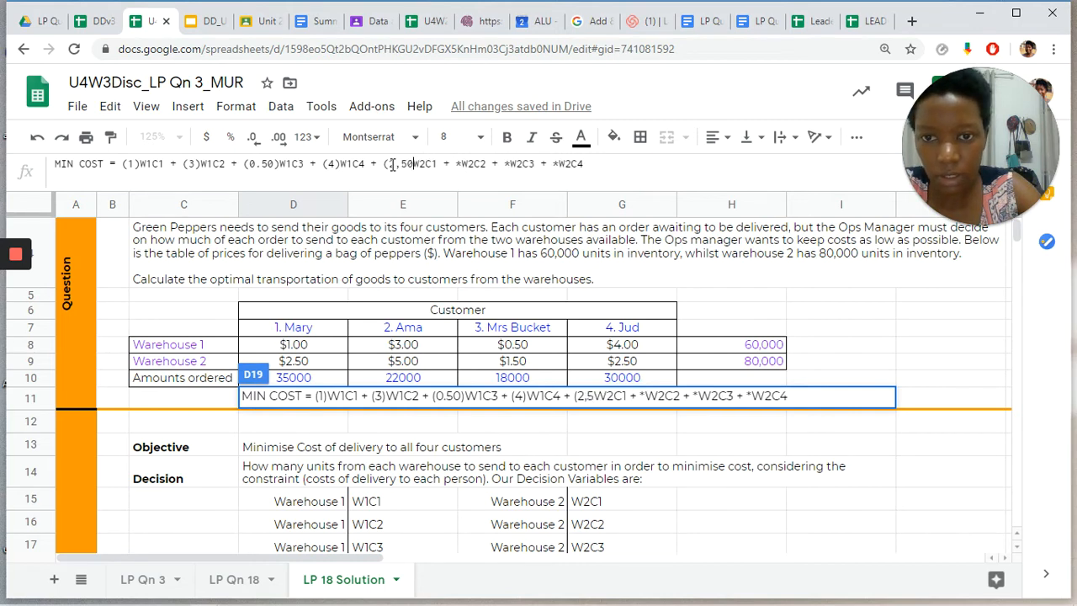
{"action": "type", "text": ")"}
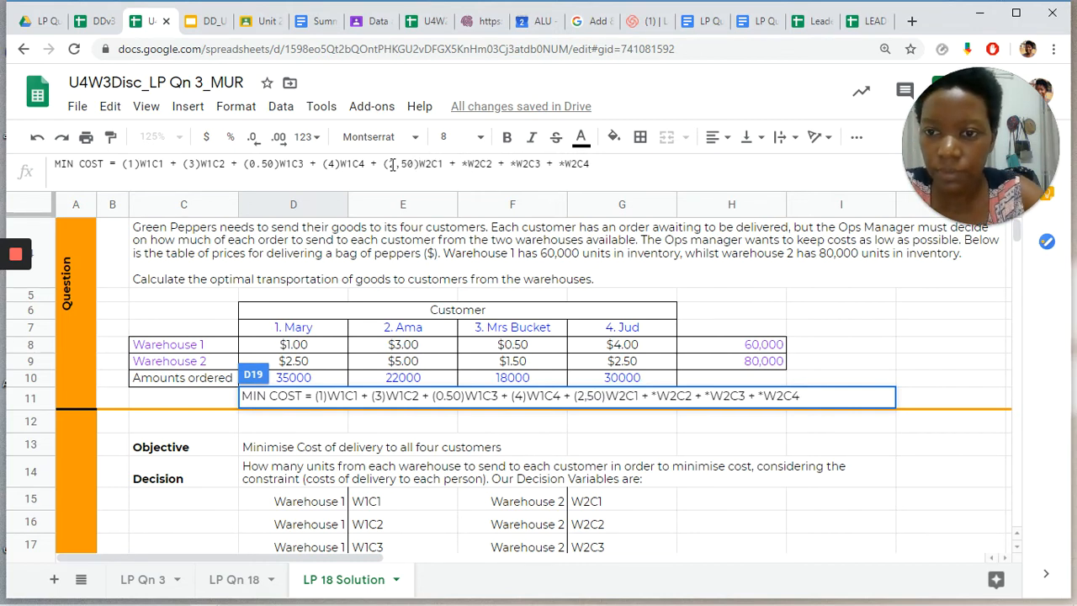
{"action": "left_click", "coordinate": [259, 165]}
{"action": "key", "text": "BackSpace"}
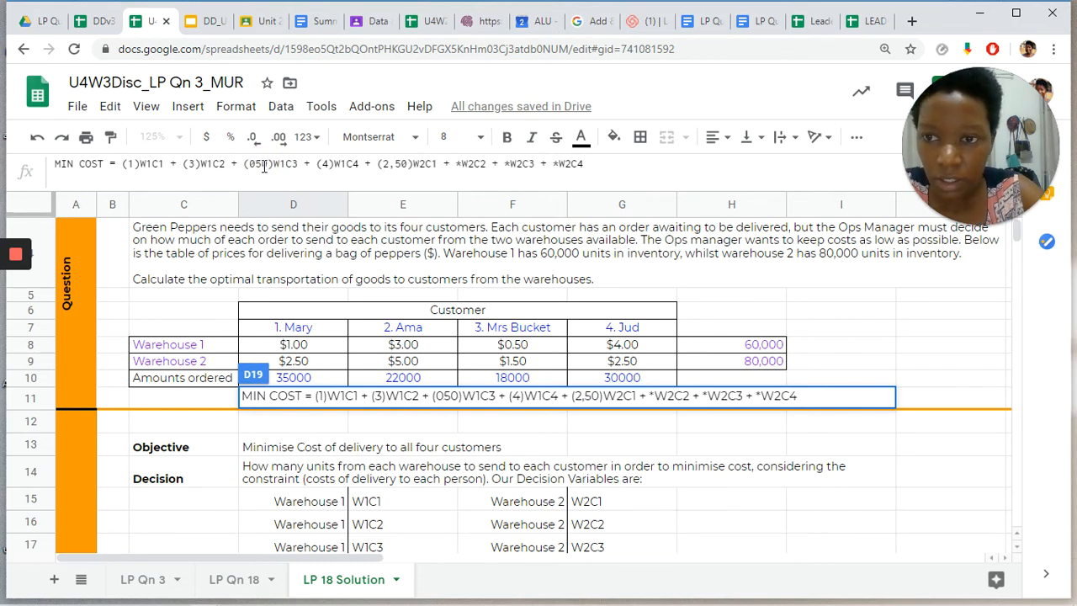
{"action": "type", "text": ","}
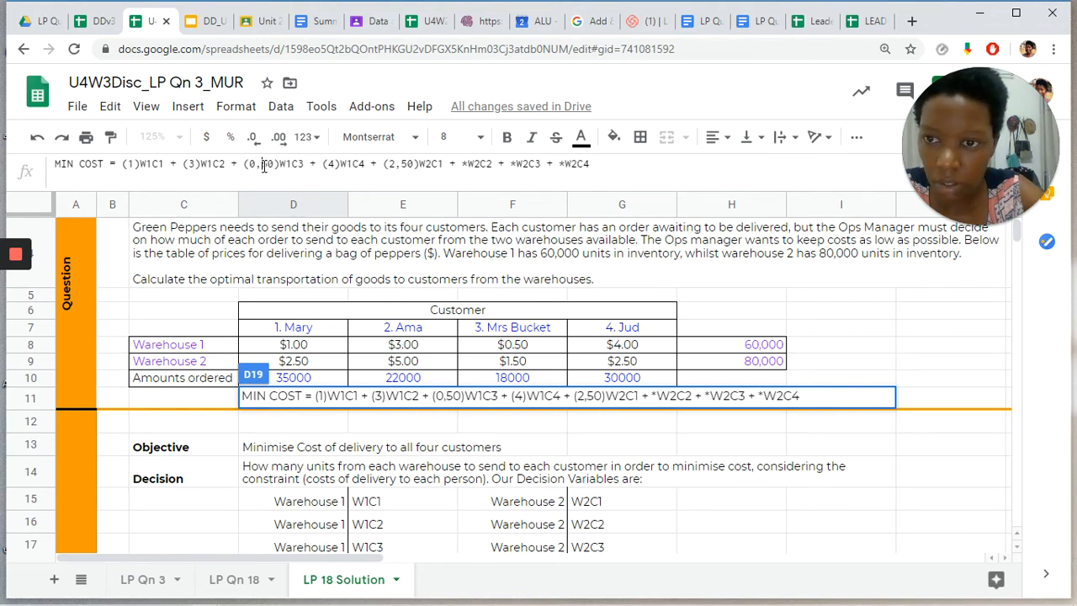
{"action": "left_click", "coordinate": [468, 166]}
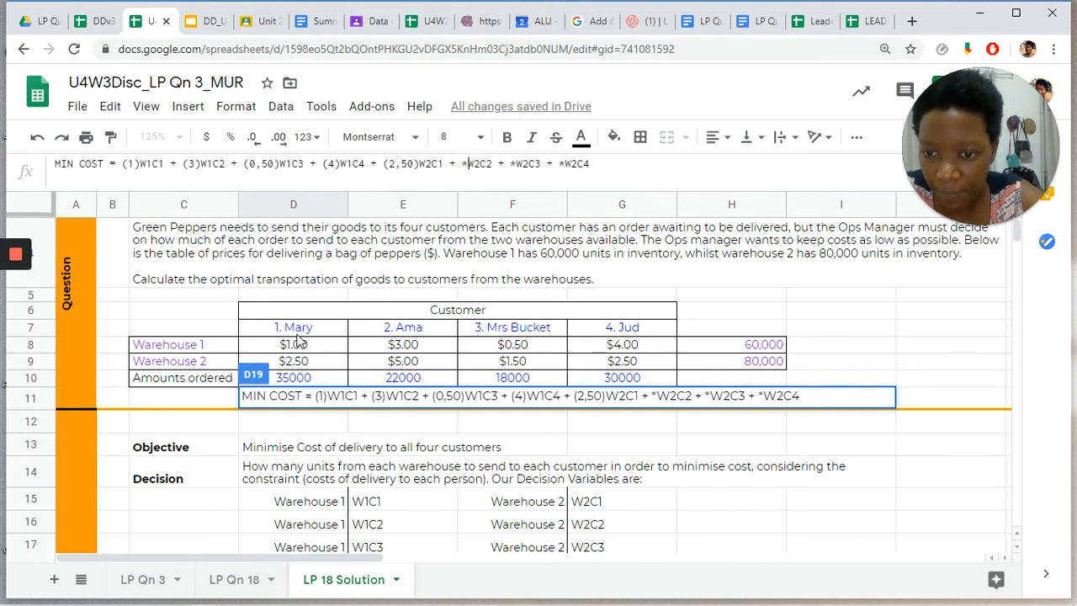
{"action": "left_click", "coordinate": [265, 165]}
{"action": "key", "text": "BackSpace"}
{"action": "type", "text": "."}
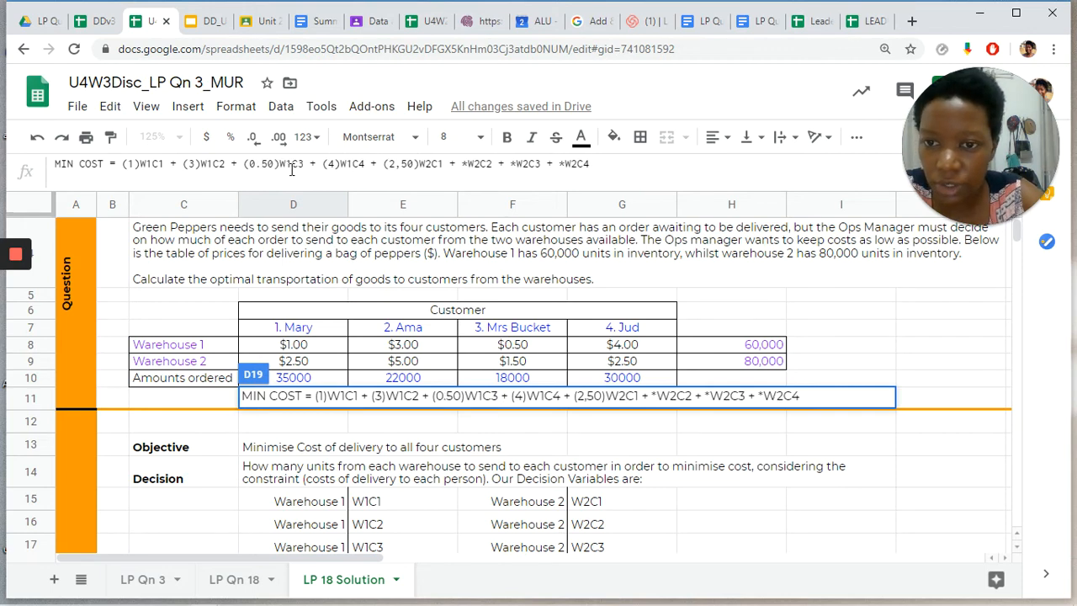
Step: Correct the W2C1 coefficient to (2.50) and replace the asterisk before W2C2 with the bracketed cost coefficient (5)
{"action": "left_click", "coordinate": [401, 163]}
{"action": "key", "text": "BackSpace"}
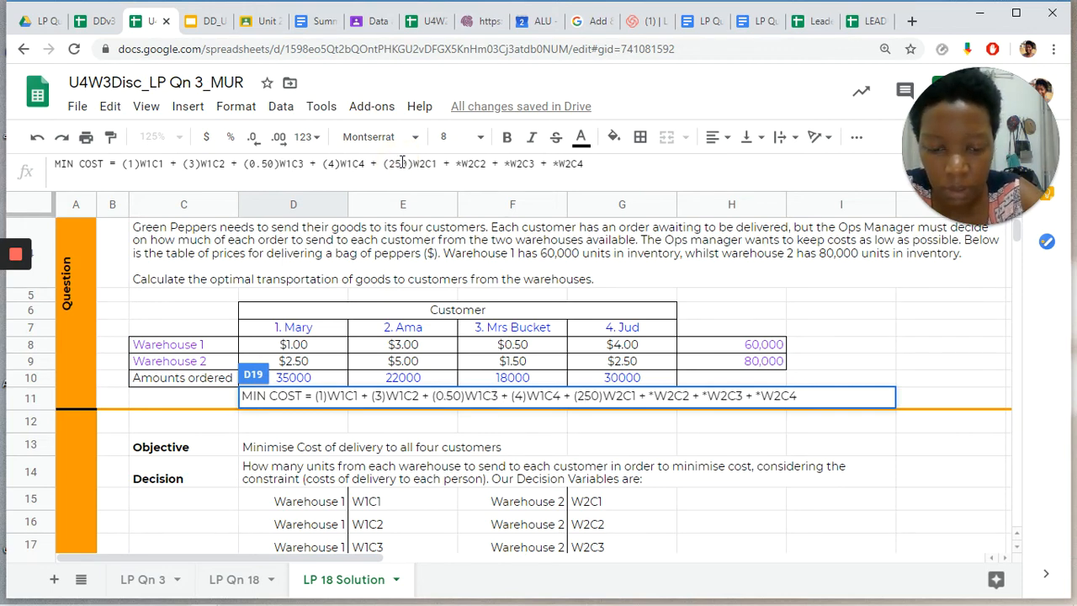
{"action": "type", "text": "."}
{"action": "left_click", "coordinate": [469, 164]}
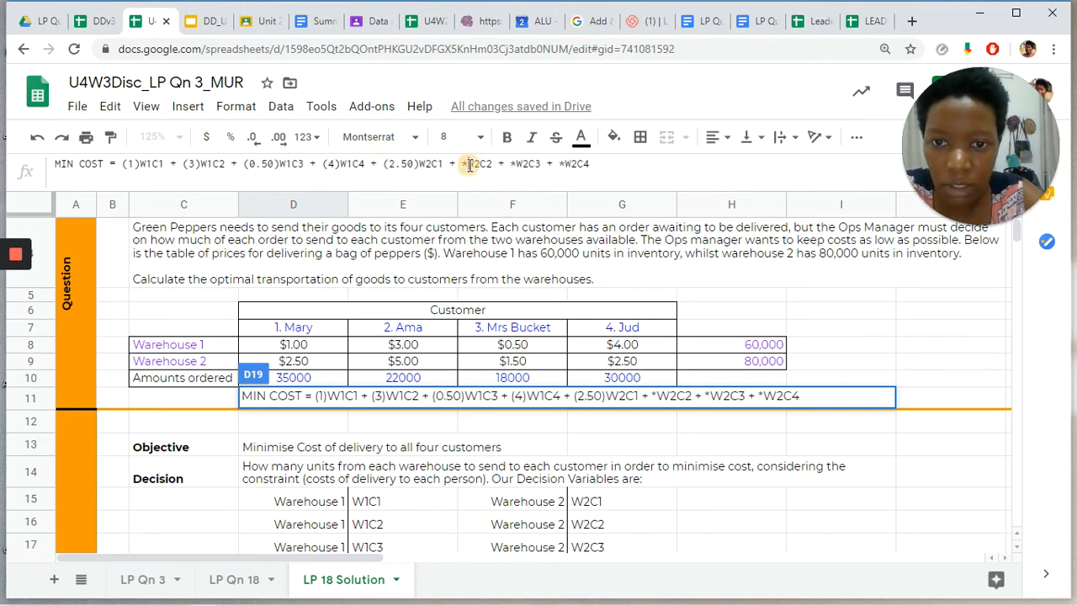
{"action": "key", "text": "BackSpace"}
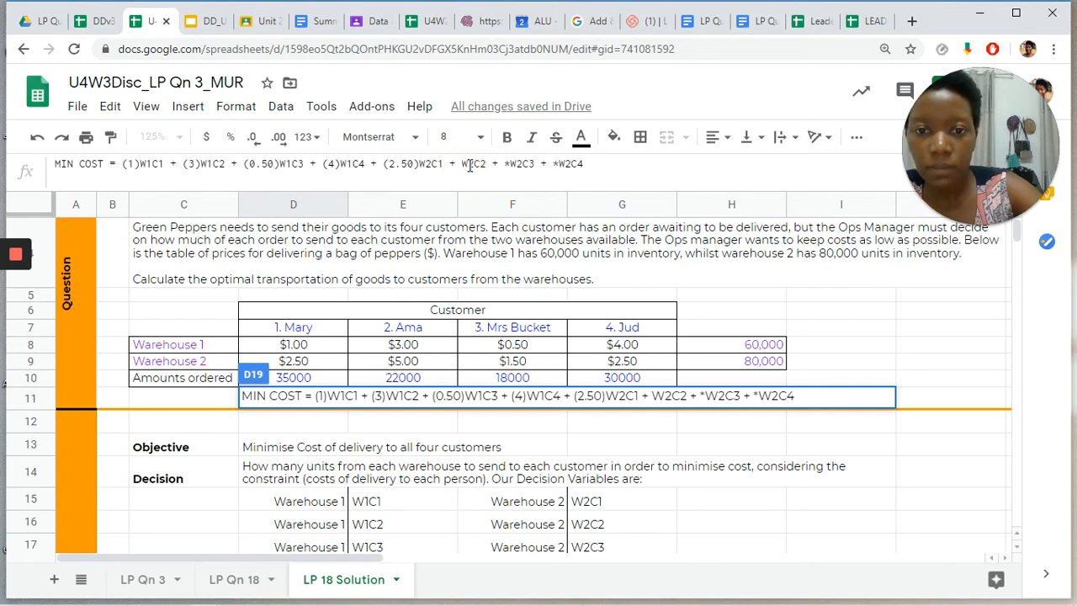
{"action": "type", "text": "("}
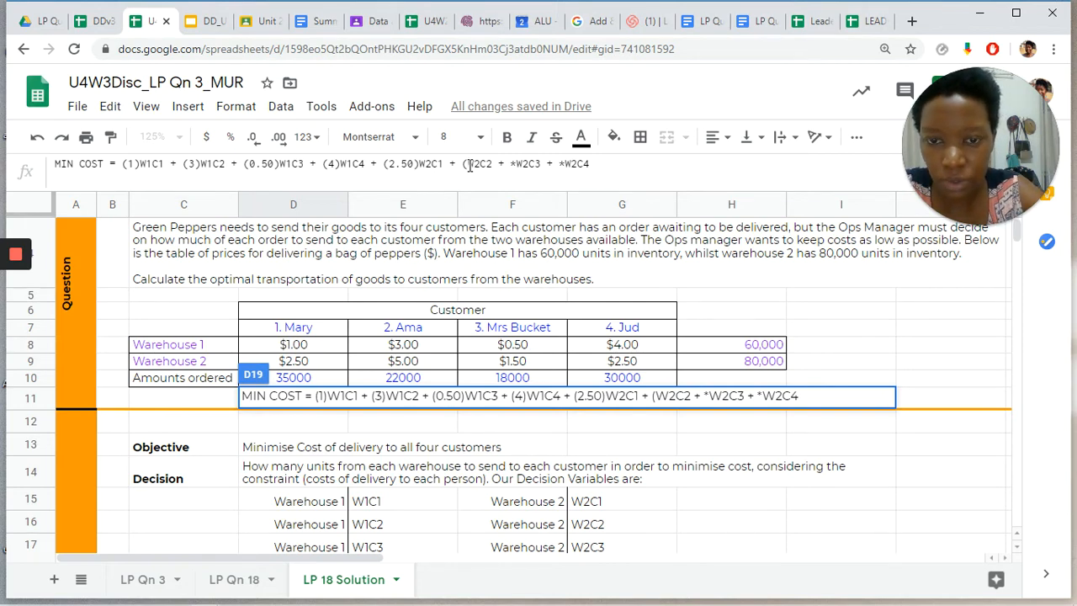
{"action": "type", "text": "5)"}
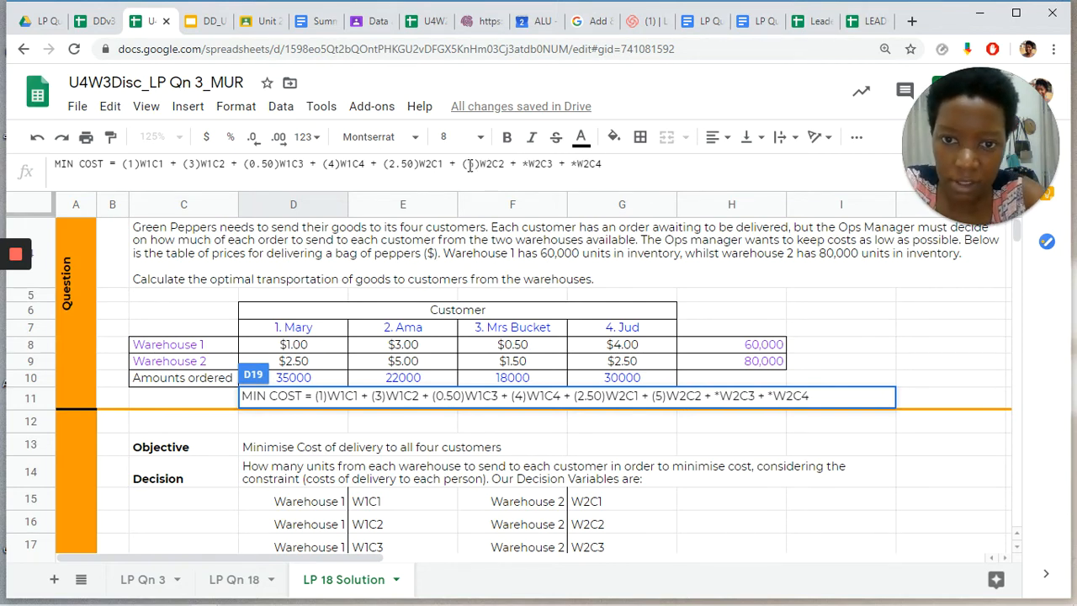
Step: Replace the asterisks before W2C3 and W2C4 with the bracketed cost coefficients (1.50) and (2.50), and commit the objective function
{"action": "left_click", "coordinate": [529, 163]}
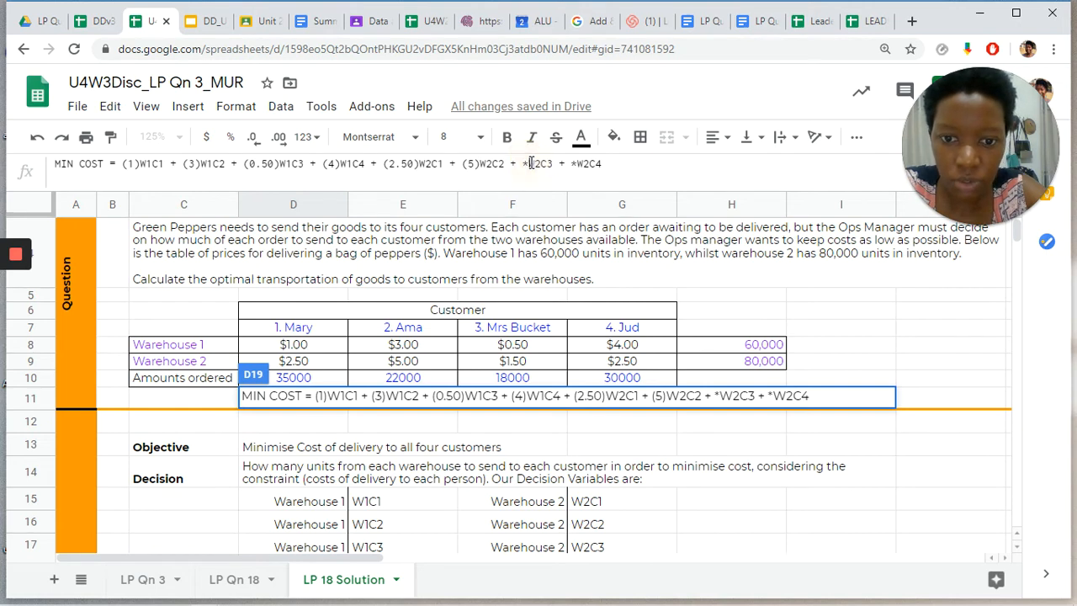
{"action": "key", "text": "BackSpace"}
{"action": "type", "text": "("}
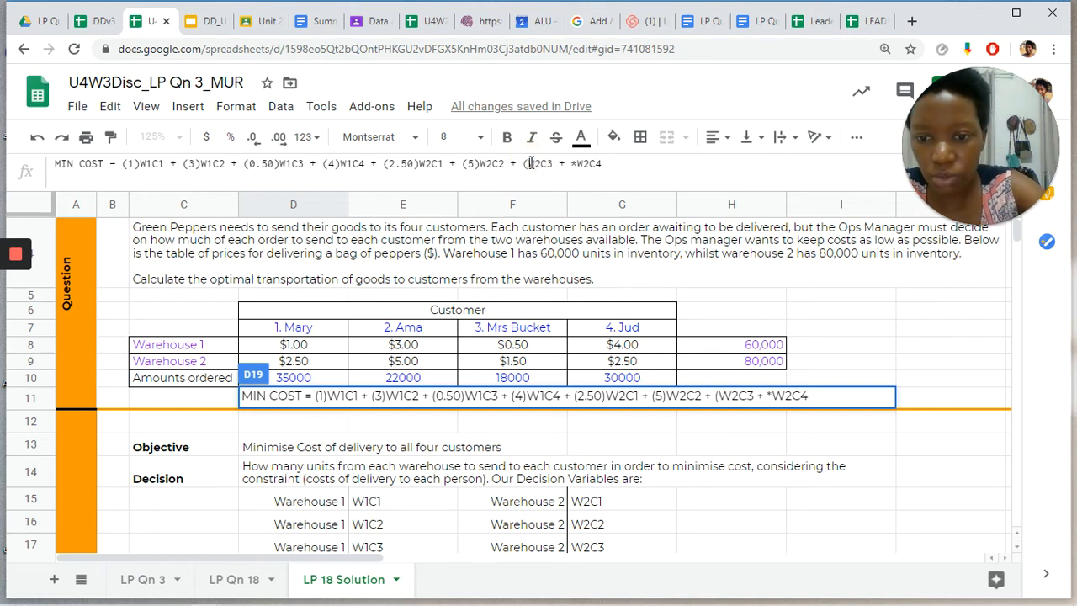
{"action": "type", "text": "1.50"}
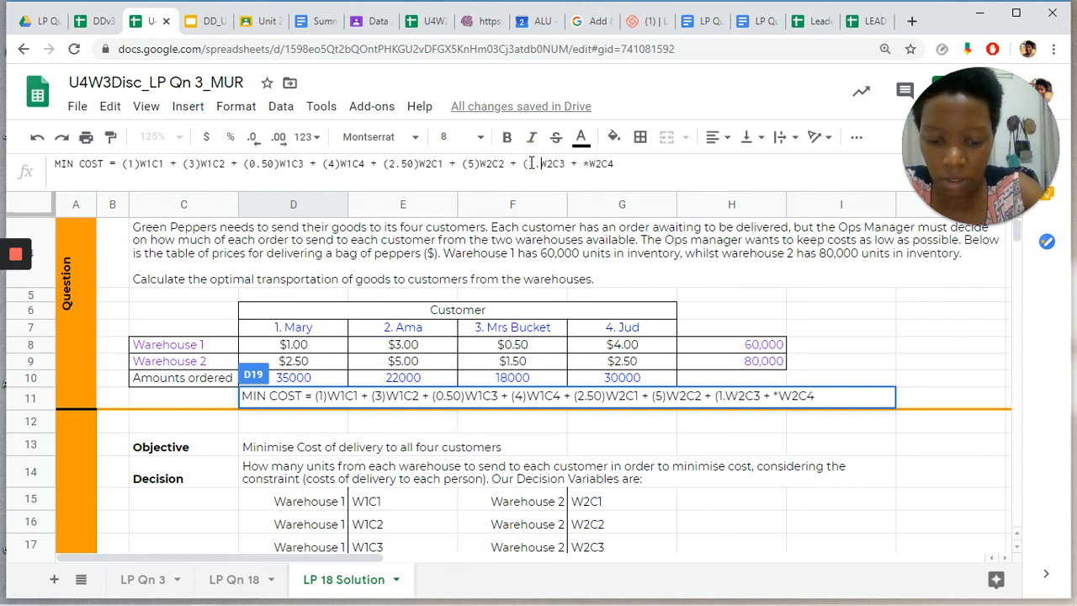
{"action": "type", "text": ")"}
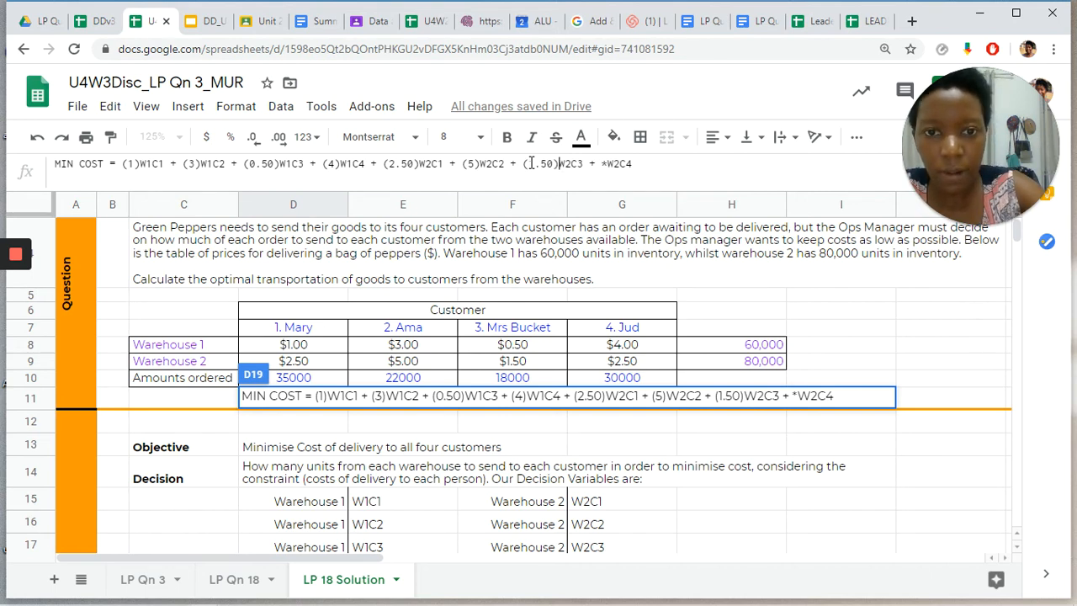
{"action": "left_click", "coordinate": [606, 163]}
{"action": "key", "text": "BackSpace"}
{"action": "type", "text": "(2."}
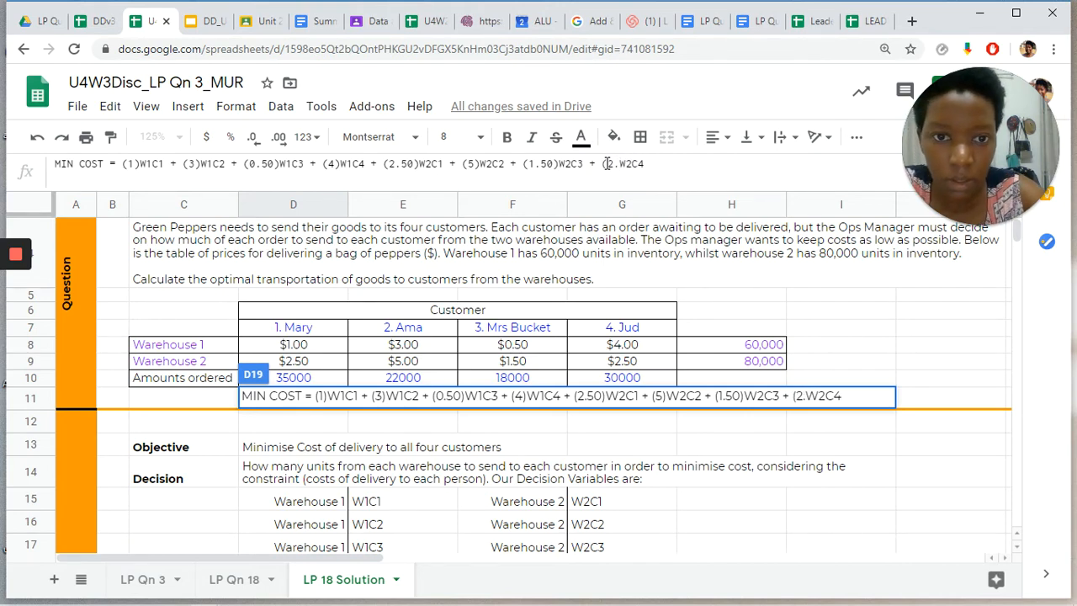
{"action": "type", "text": "50)"}
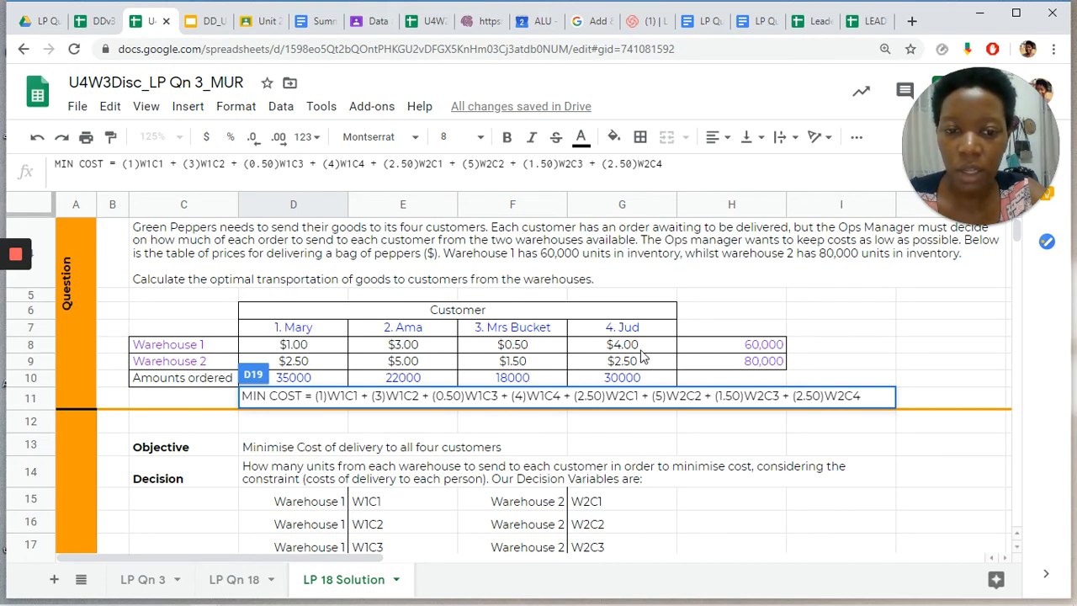
{"action": "left_click", "coordinate": [706, 471]}
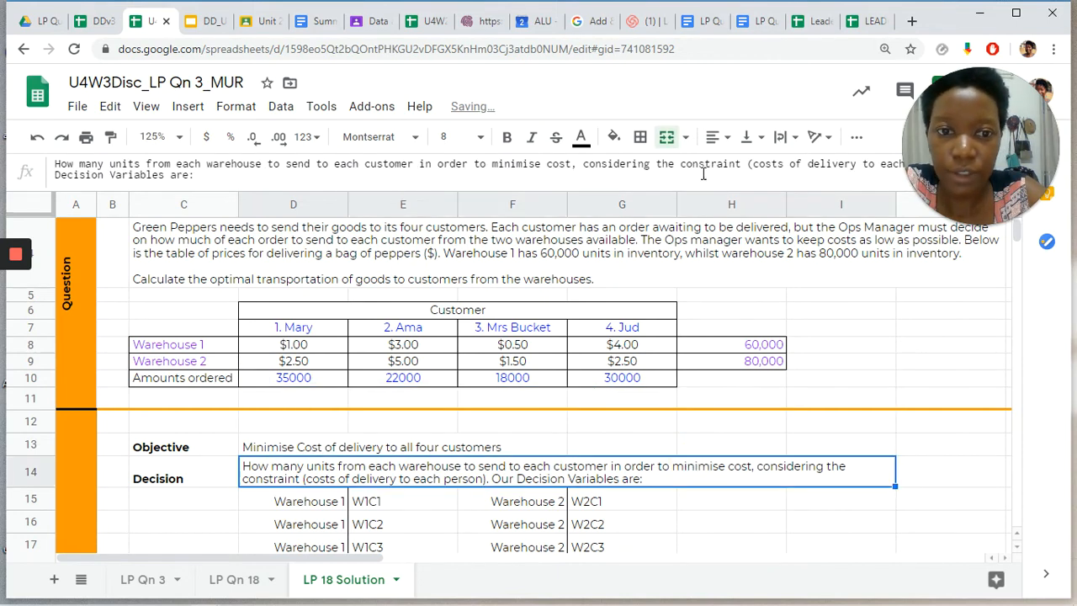
{"action": "left_click", "coordinate": [672, 518]}
{"action": "scroll", "coordinate": [675, 517], "scroll_direction": "down", "scroll_amount": 3}
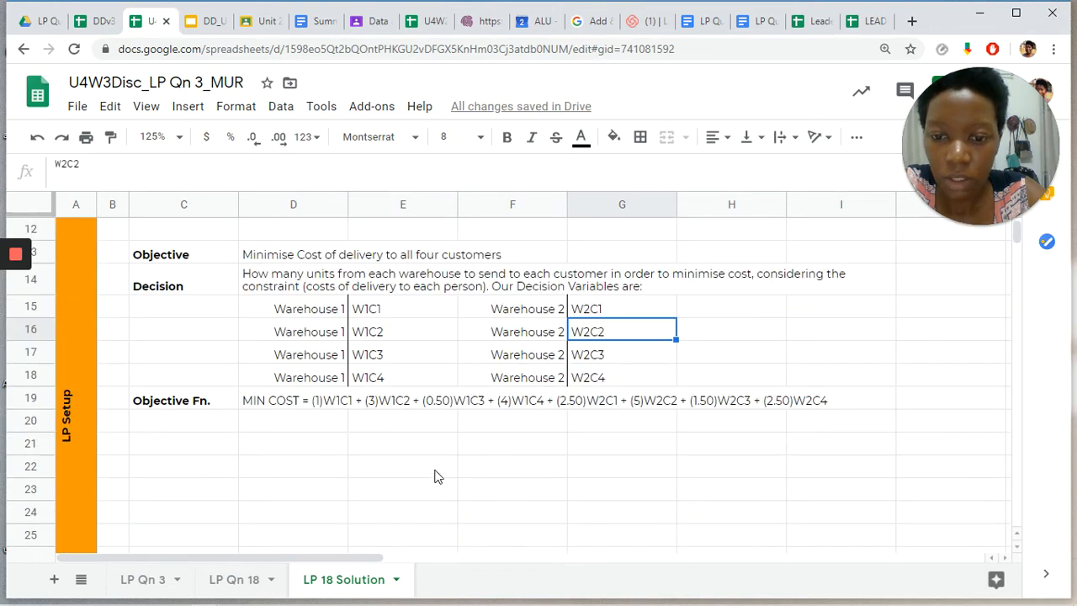
{"action": "left_click", "coordinate": [269, 400]}
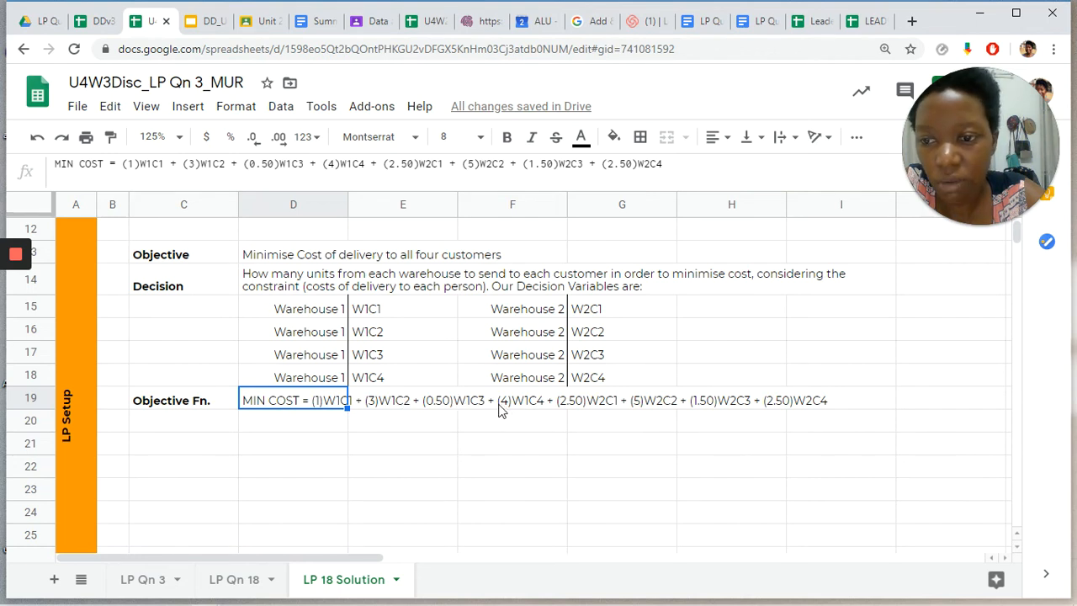
Step: Add the bold label "Constraints" in C20, below the Objective Fn. label
{"action": "left_click", "coordinate": [167, 429]}
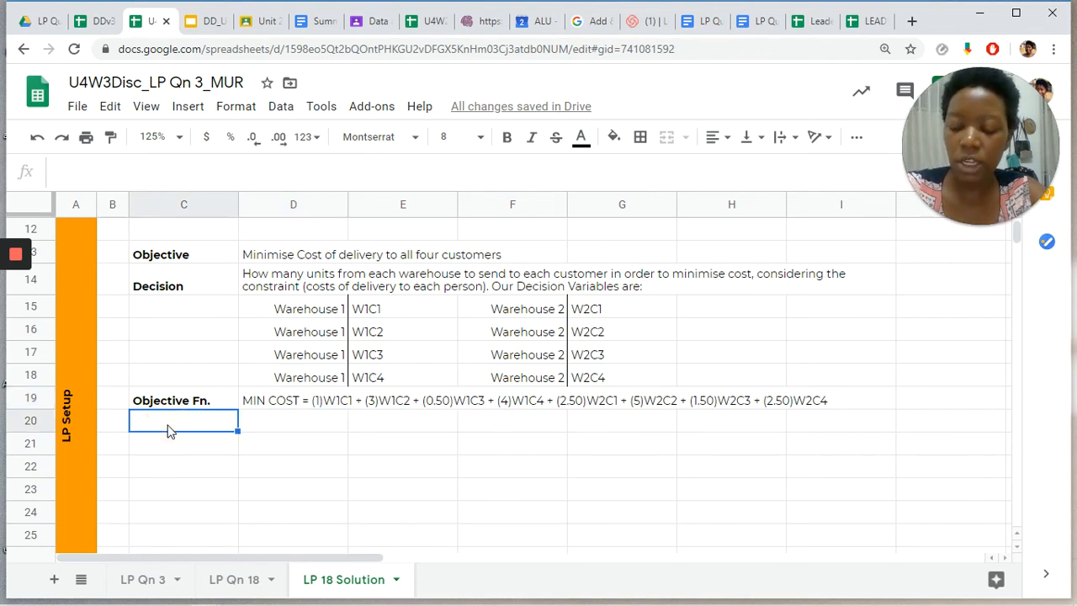
{"action": "type", "text": "cONS"}
{"action": "key", "text": "BackSpace"}
{"action": "key", "text": "BackSpace"}
{"action": "key", "text": "BackSpace"}
{"action": "key", "text": "BackSpace"}
{"action": "type", "text": "C"}
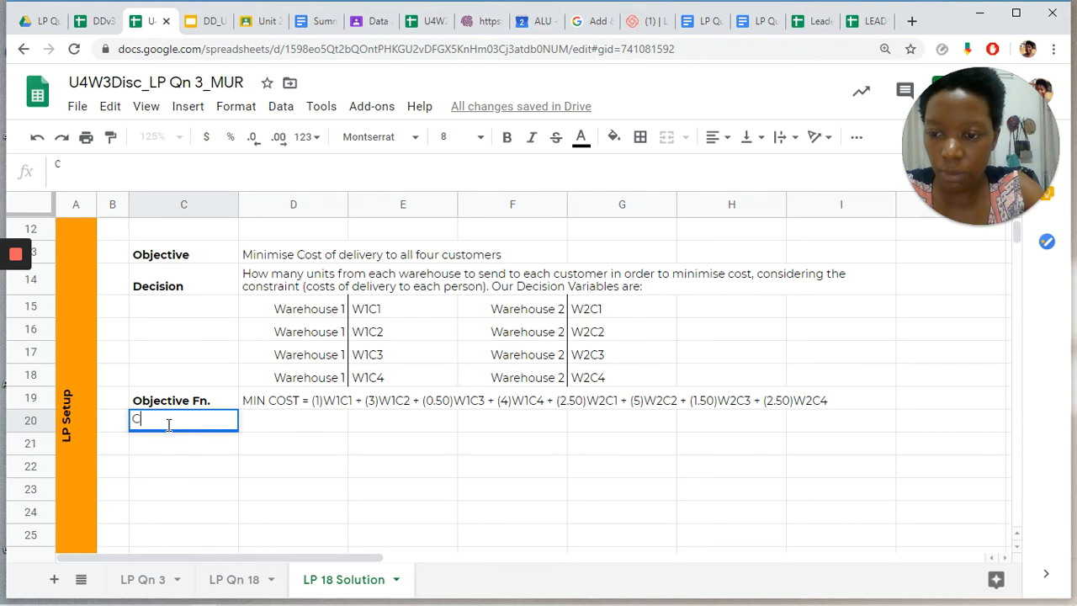
{"action": "type", "text": "onstraints"}
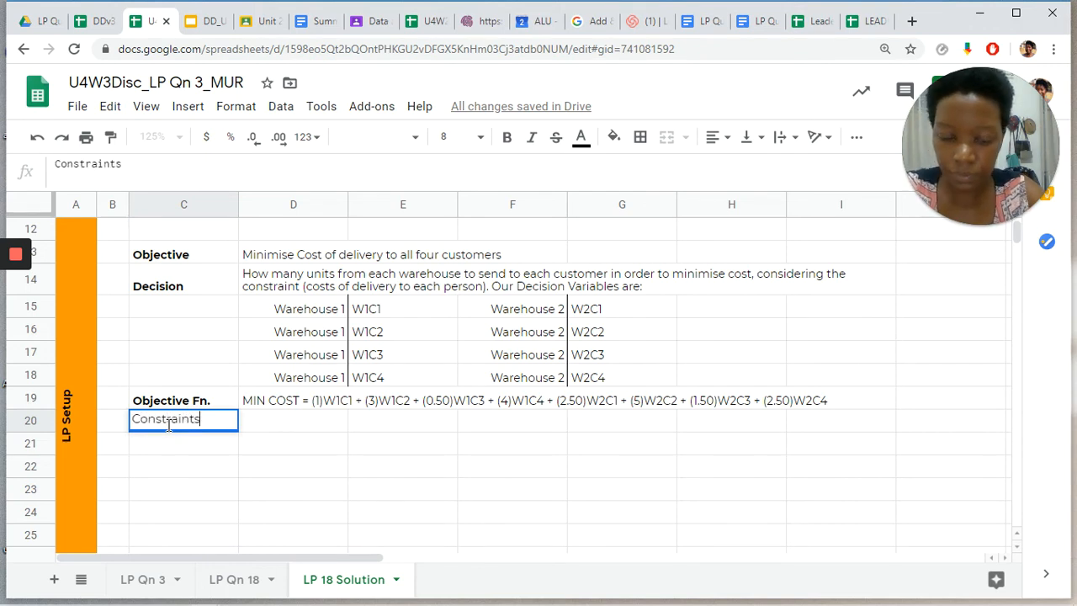
{"action": "key", "text": "Tab"}
{"action": "left_click", "coordinate": [168, 430]}
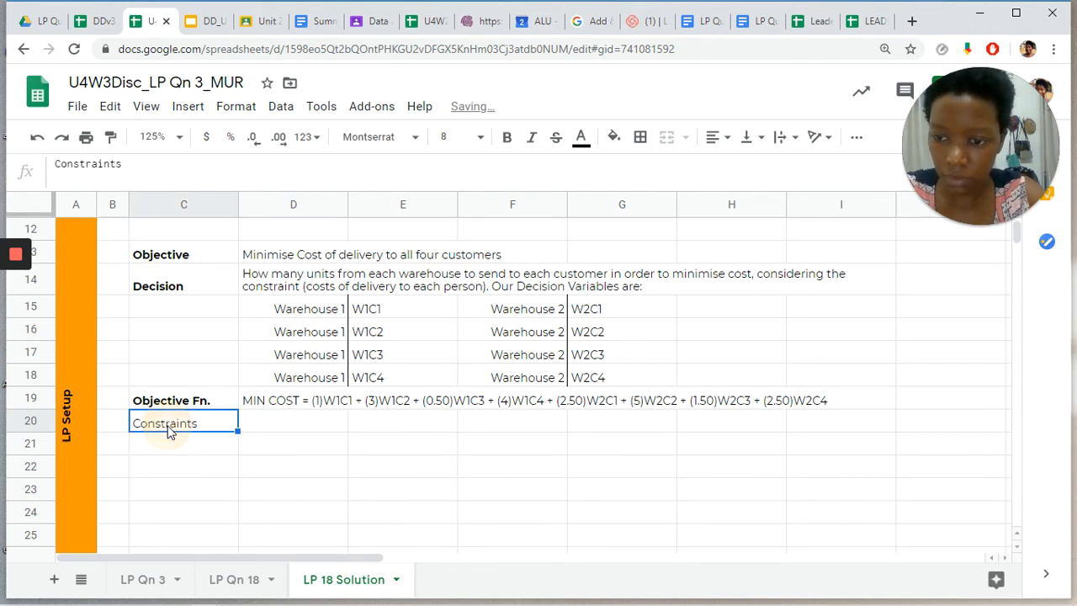
{"action": "key", "text": "ctrl+b"}
{"action": "left_click", "coordinate": [278, 434]}
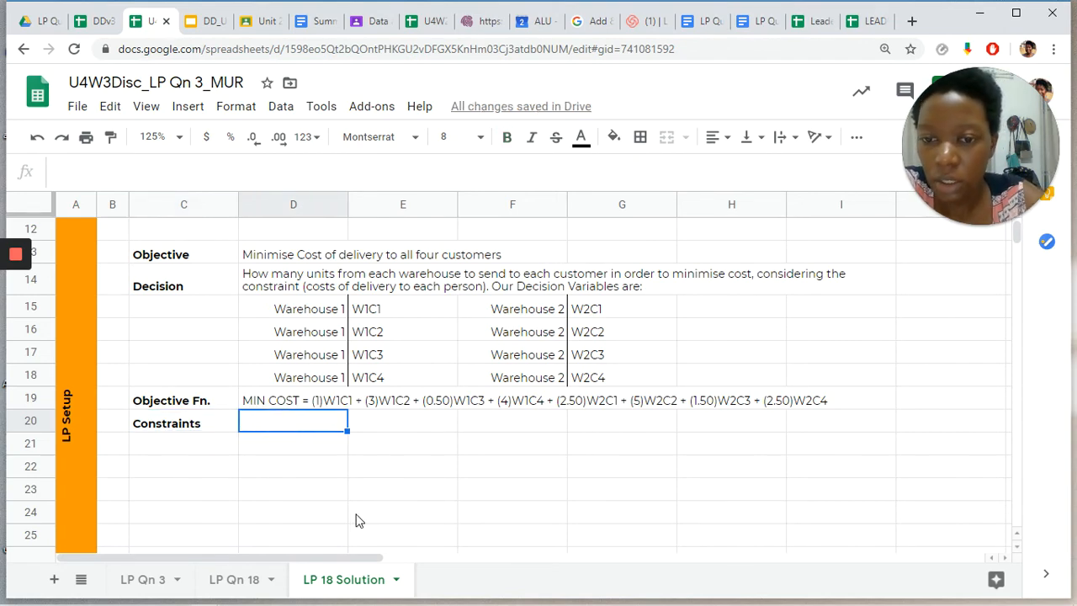
Step: Examine the warehouse inventories and the customers' ordered amounts in the question table to identify the constraints
{"action": "scroll", "coordinate": [478, 434], "scroll_direction": "up", "scroll_amount": 3}
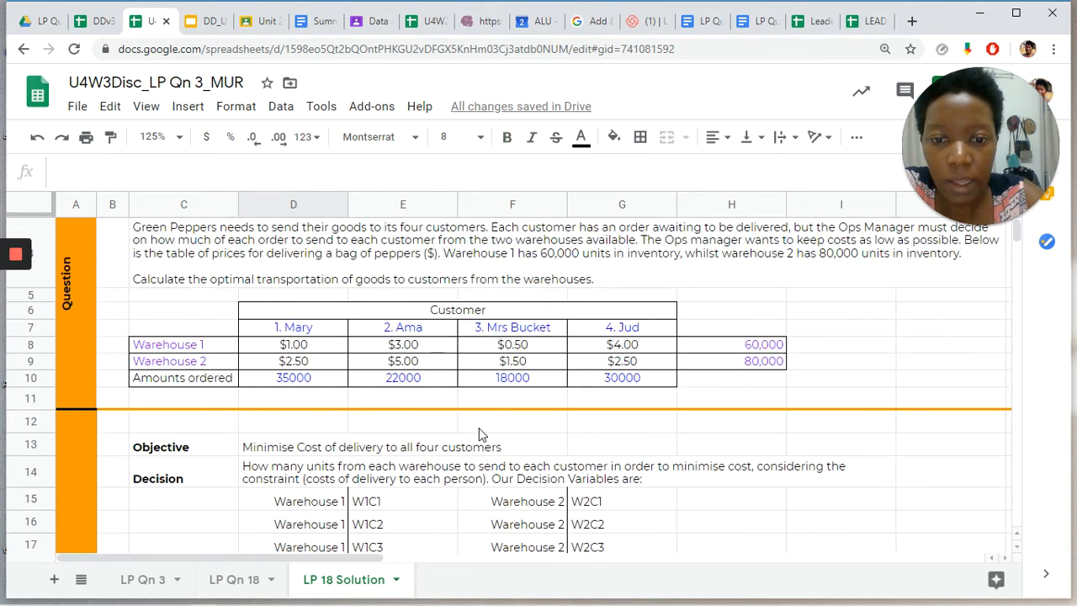
{"action": "scroll", "coordinate": [479, 434], "scroll_direction": "up", "scroll_amount": 1}
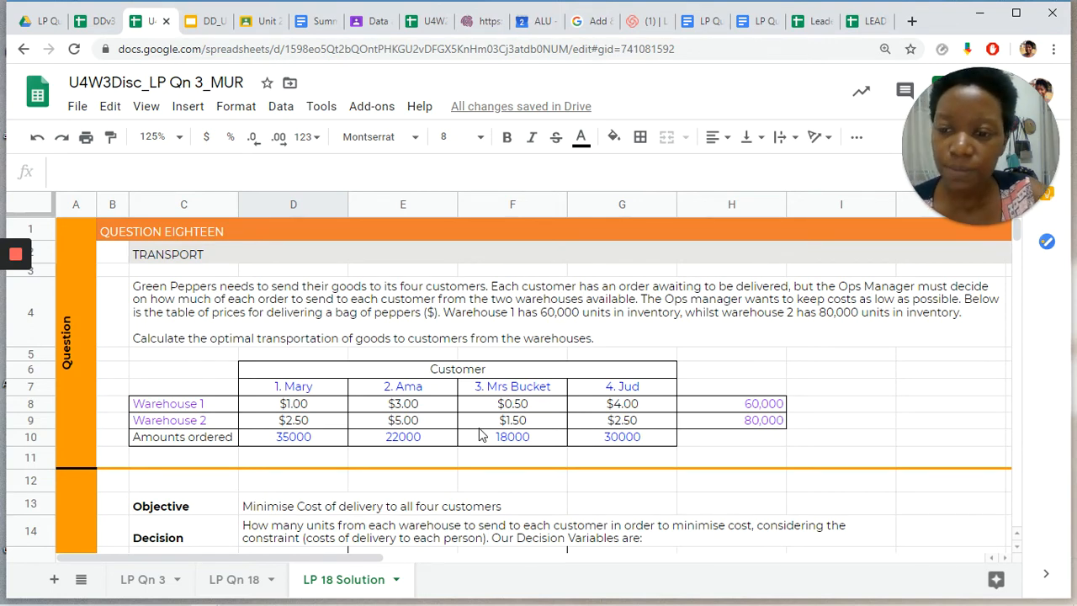
{"action": "left_click", "coordinate": [194, 410]}
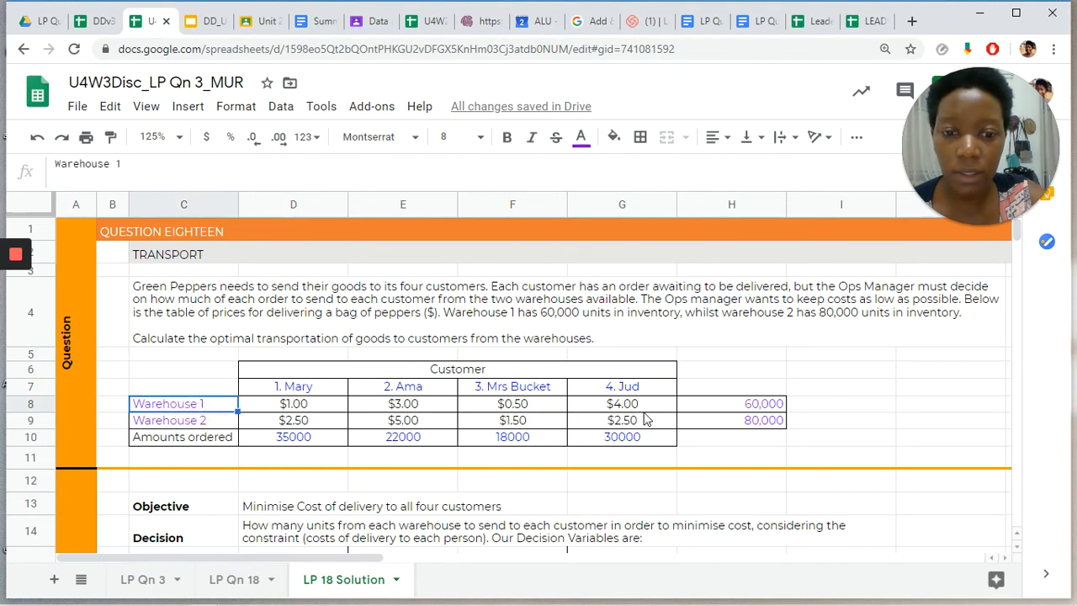
{"action": "left_click", "coordinate": [753, 422]}
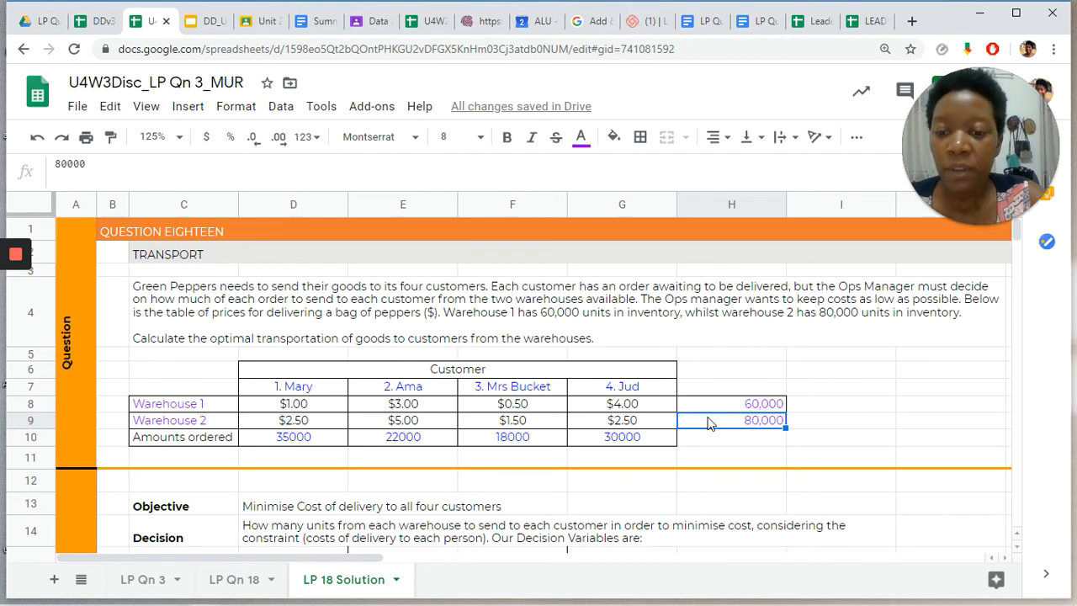
{"action": "left_click", "coordinate": [327, 442]}
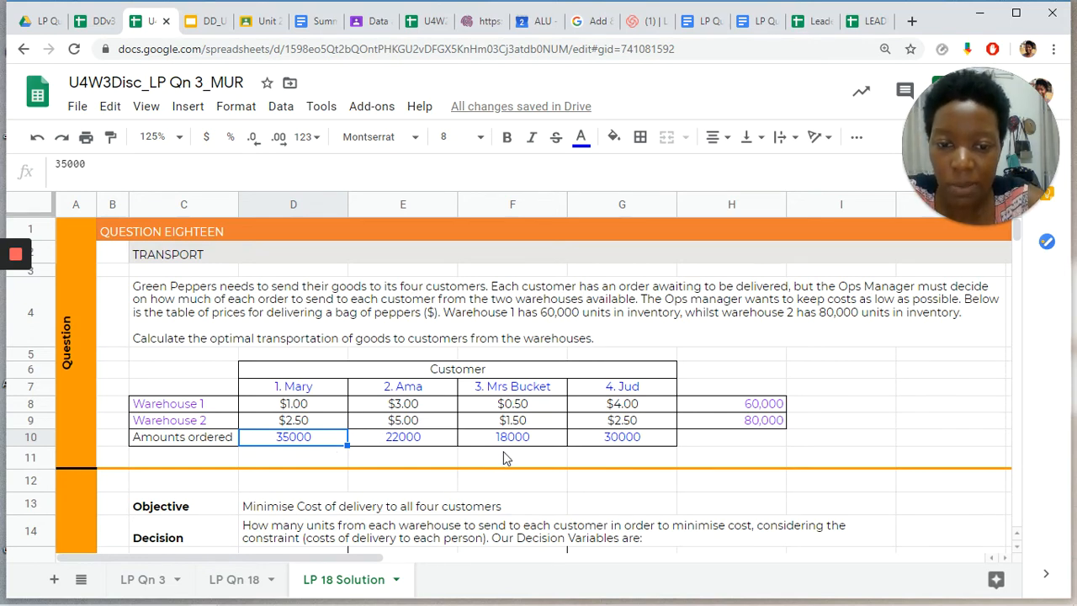
{"action": "left_click", "coordinate": [639, 436]}
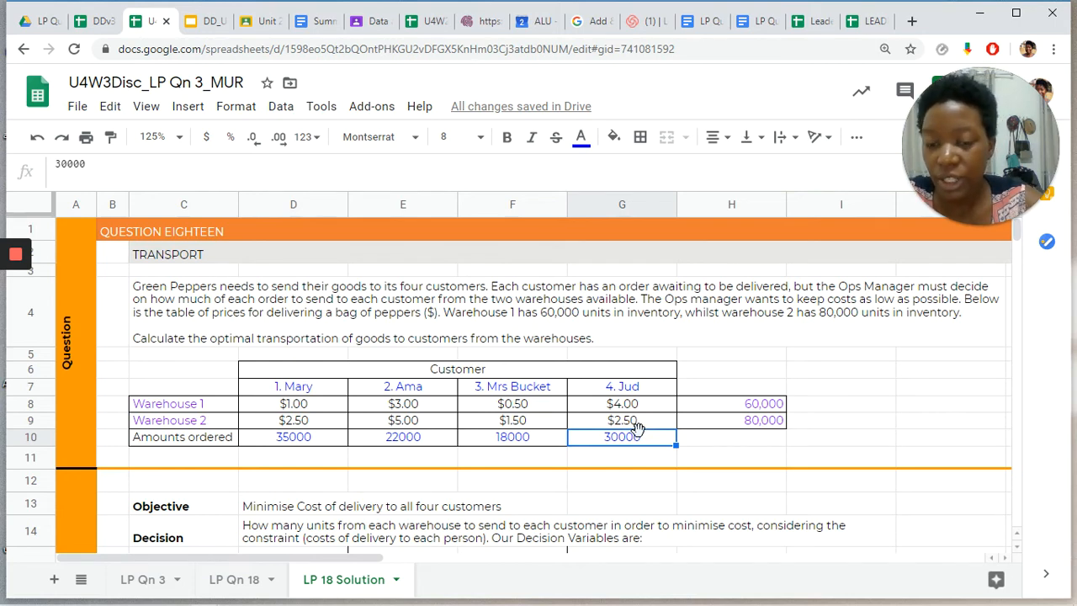
Step: Return to the constraints section and select D20, beside the "Constraints" label
{"action": "scroll", "coordinate": [496, 471], "scroll_direction": "down", "scroll_amount": 3}
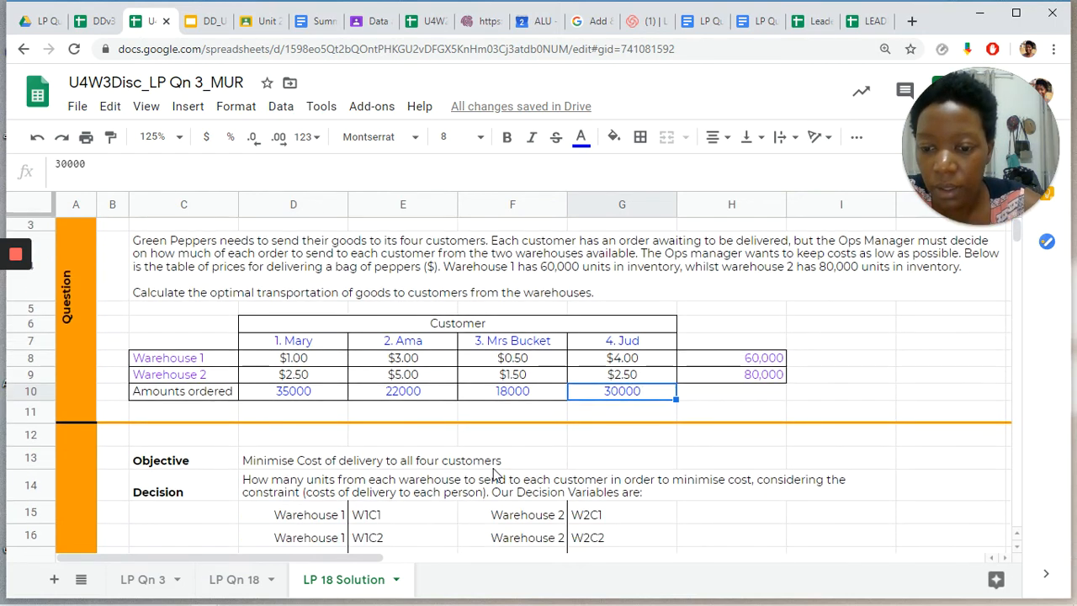
{"action": "scroll", "coordinate": [496, 473], "scroll_direction": "down", "scroll_amount": 2}
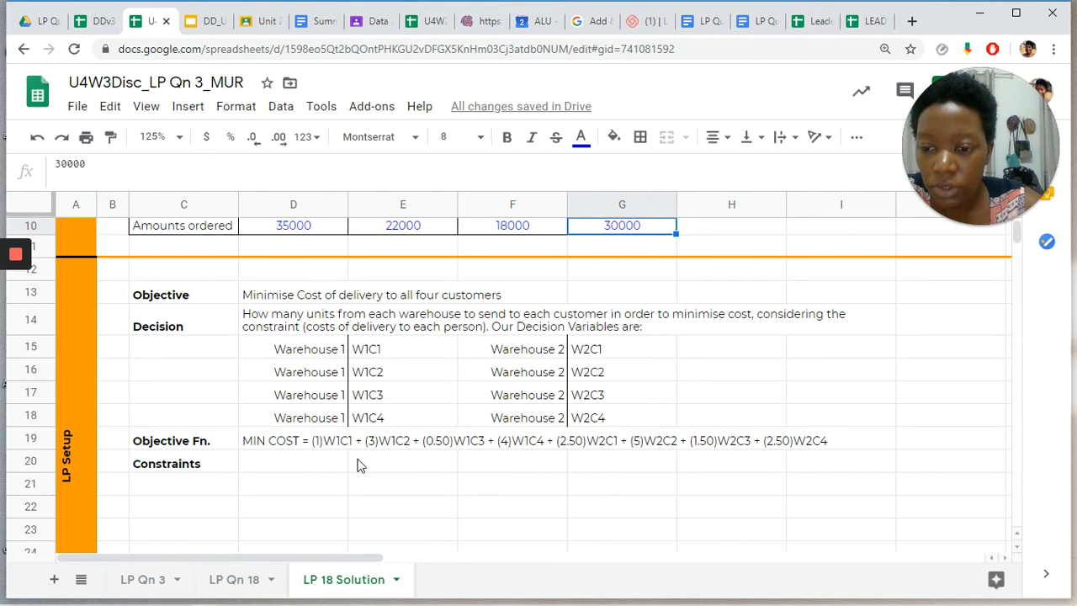
{"action": "left_click", "coordinate": [281, 468]}
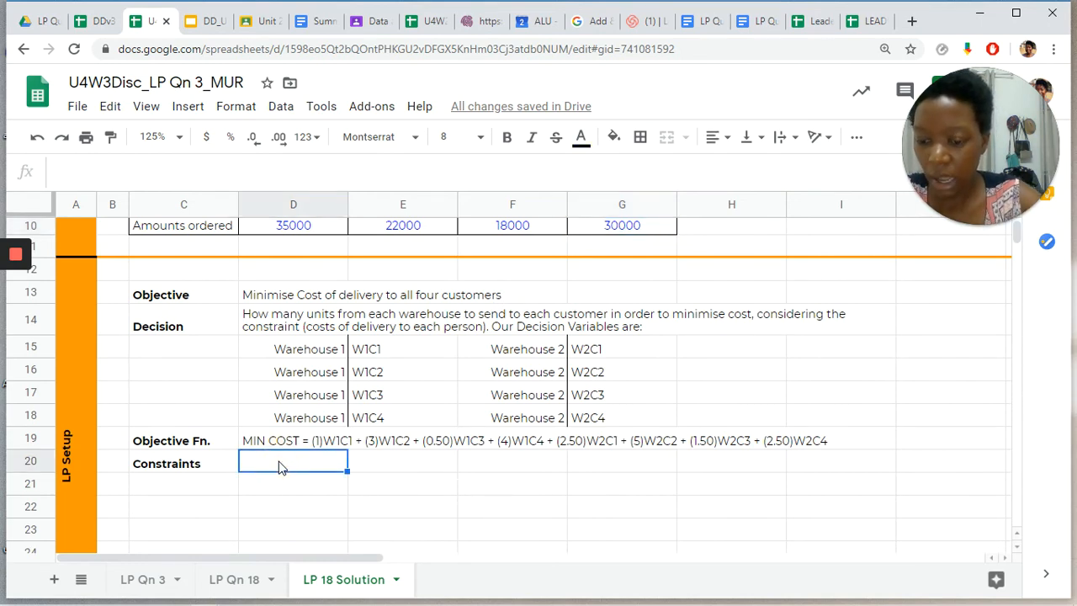
{"action": "type", "text": "Wa"}
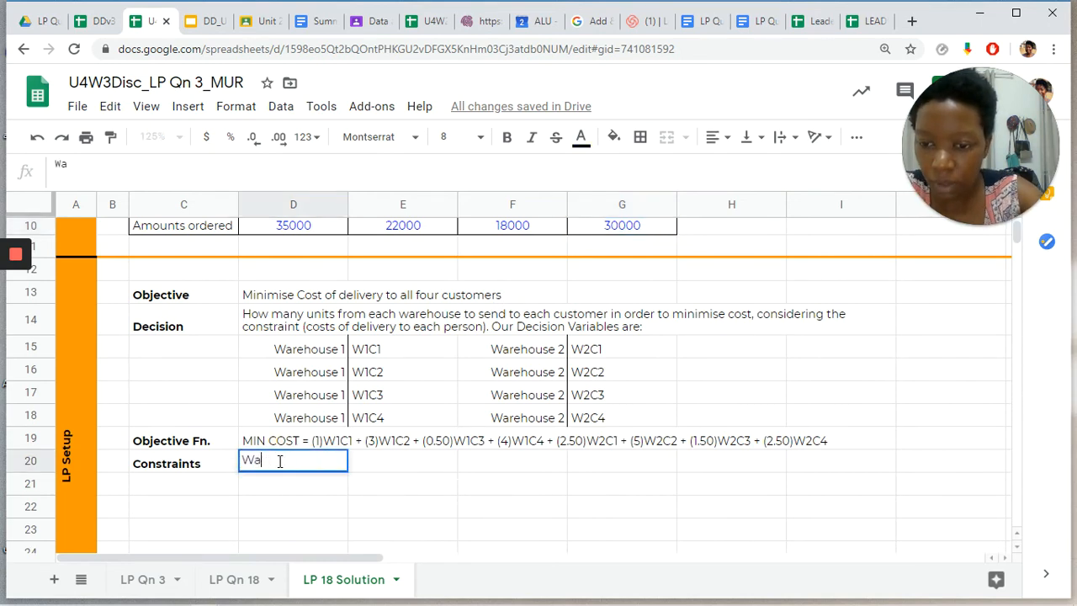
{"action": "type", "text": "rehouse "}
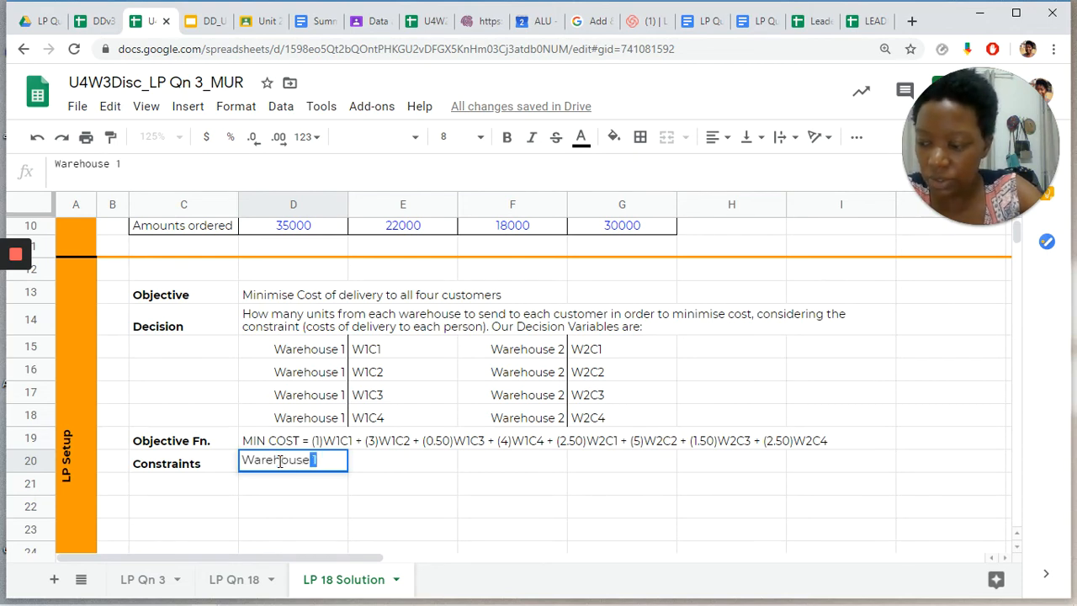
{"action": "type", "text": "Cap"}
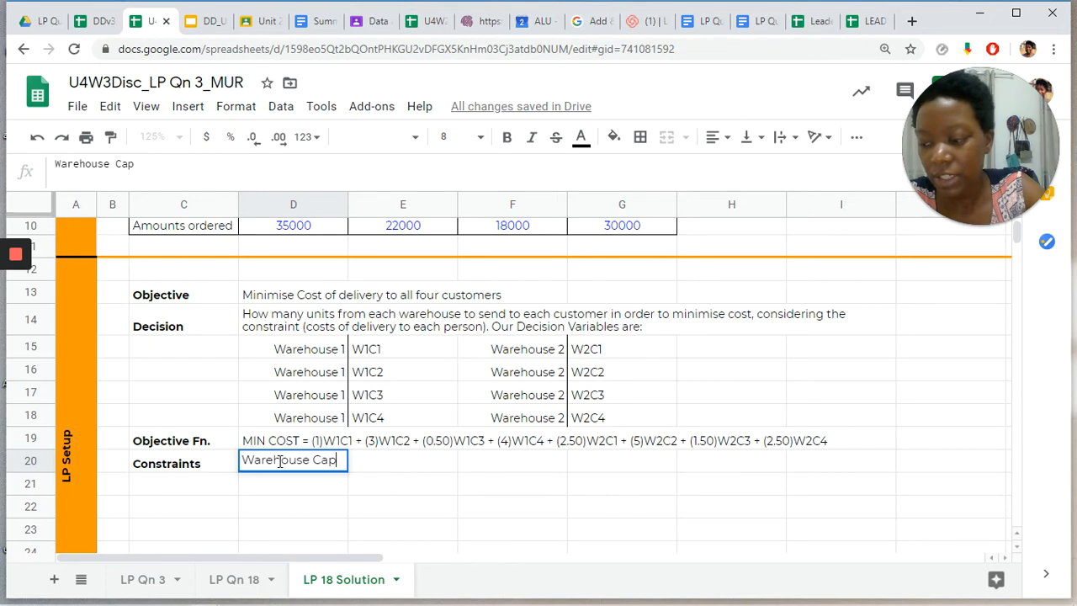
{"action": "key", "text": "BackSpace"}
{"action": "key", "text": "BackSpace"}
{"action": "key", "text": "BackSpace"}
{"action": "key", "text": "BackSpace"}
{"action": "key", "text": "BackSpace"}
{"action": "key", "text": "BackSpace"}
{"action": "key", "text": "BackSpace"}
{"action": "key", "text": "BackSpace"}
{"action": "key", "text": "BackSpace"}
{"action": "key", "text": "BackSpace"}
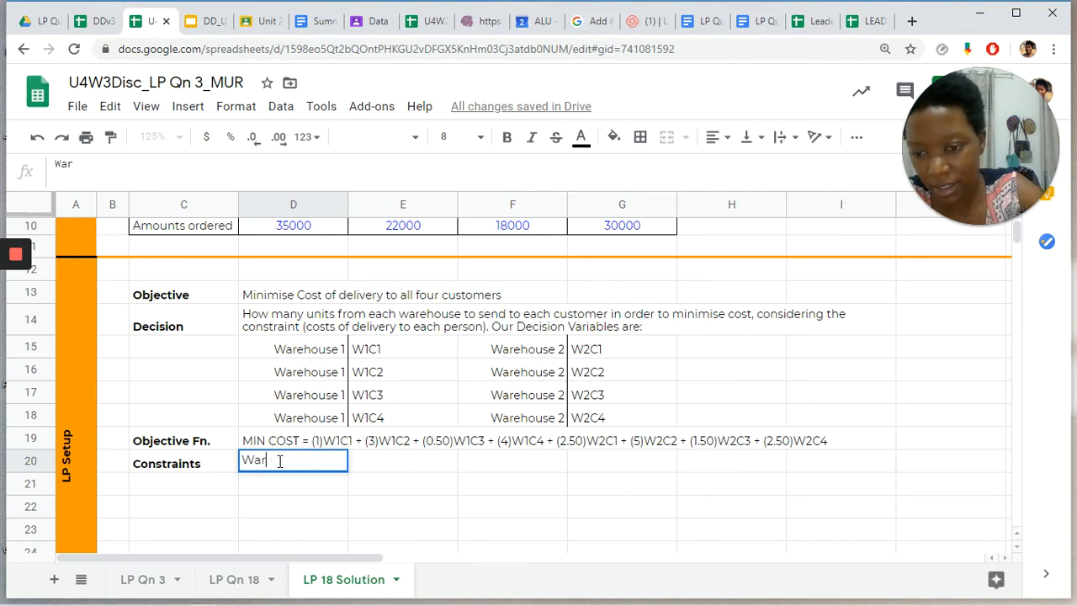
{"action": "key", "text": "BackSpace"}
{"action": "key", "text": "BackSpace"}
{"action": "key", "text": "BackSpace"}
Step: Enter the constraint label "Available Products at W1" in D20
{"action": "type", "text": "Availab"}
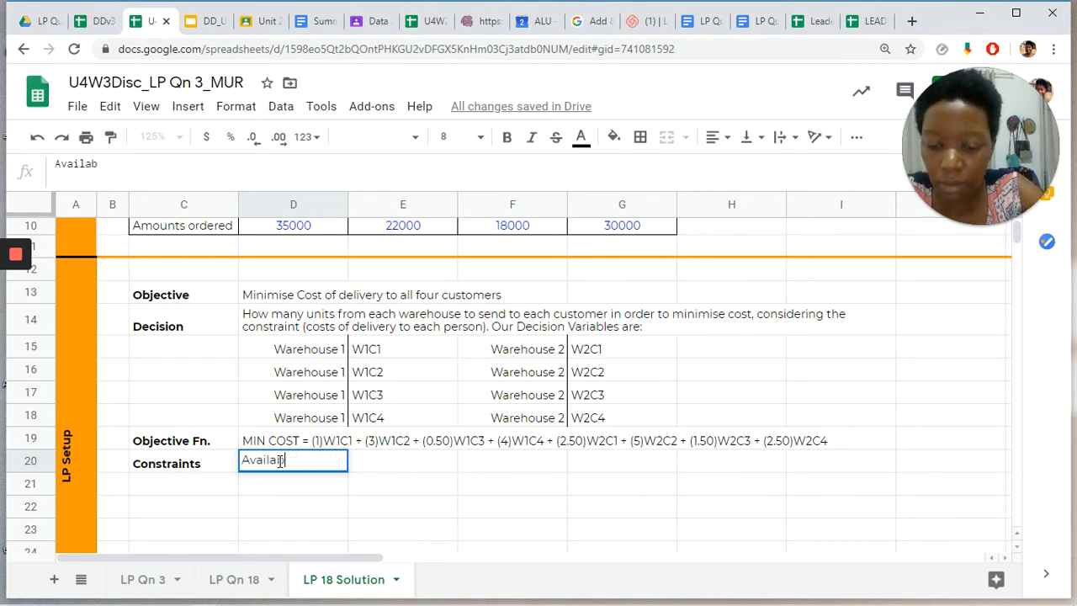
{"action": "type", "text": "le Pr"}
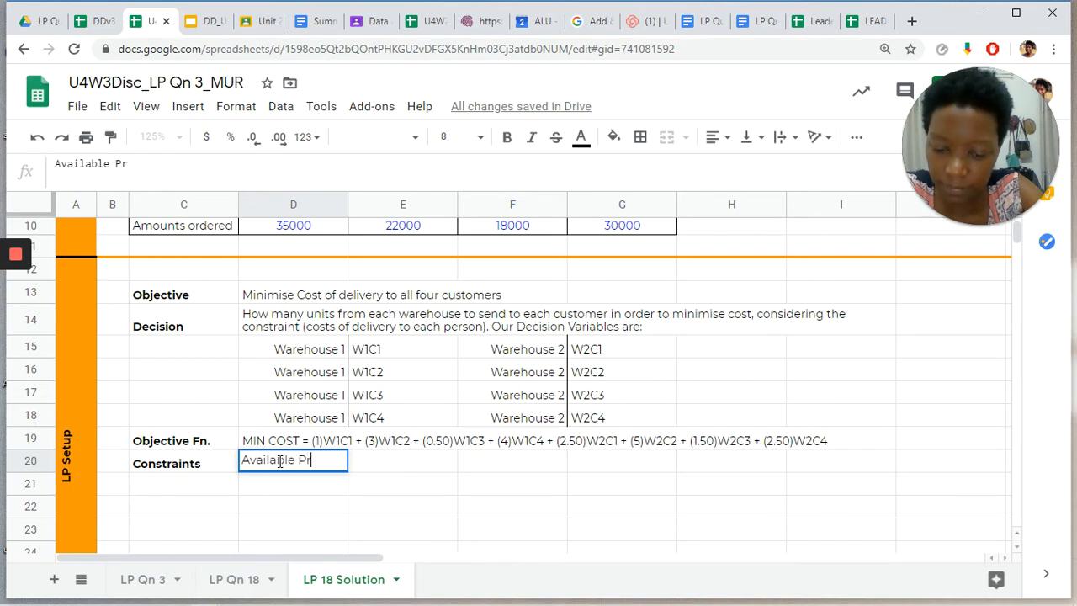
{"action": "type", "text": "oducts at"}
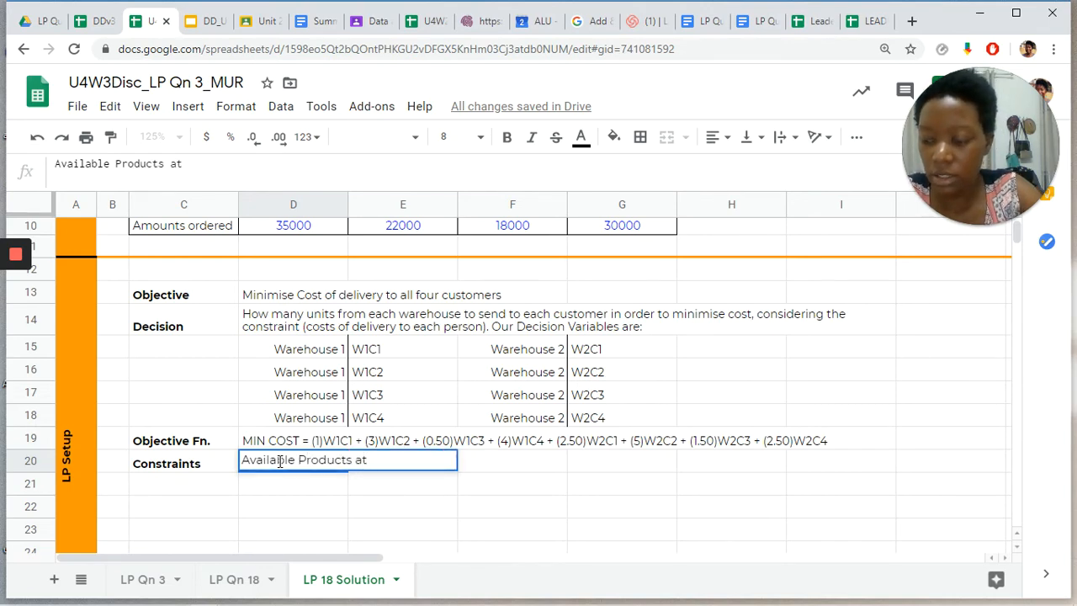
{"action": "type", "text": " each"}
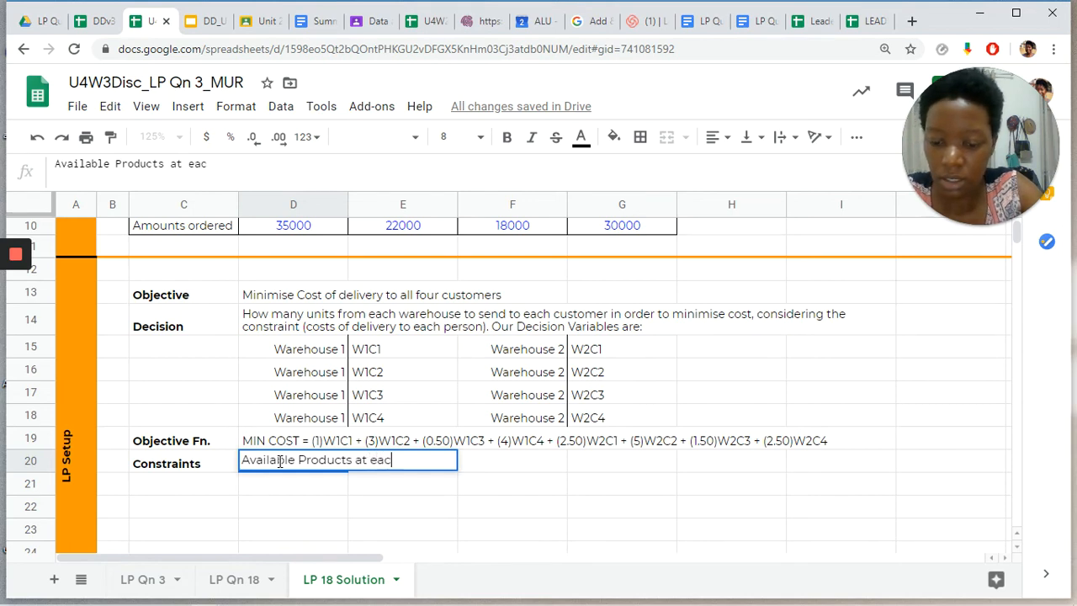
{"action": "key", "text": "BackSpace"}
{"action": "key", "text": "BackSpace"}
{"action": "key", "text": "BackSpace"}
{"action": "key", "text": "BackSpace"}
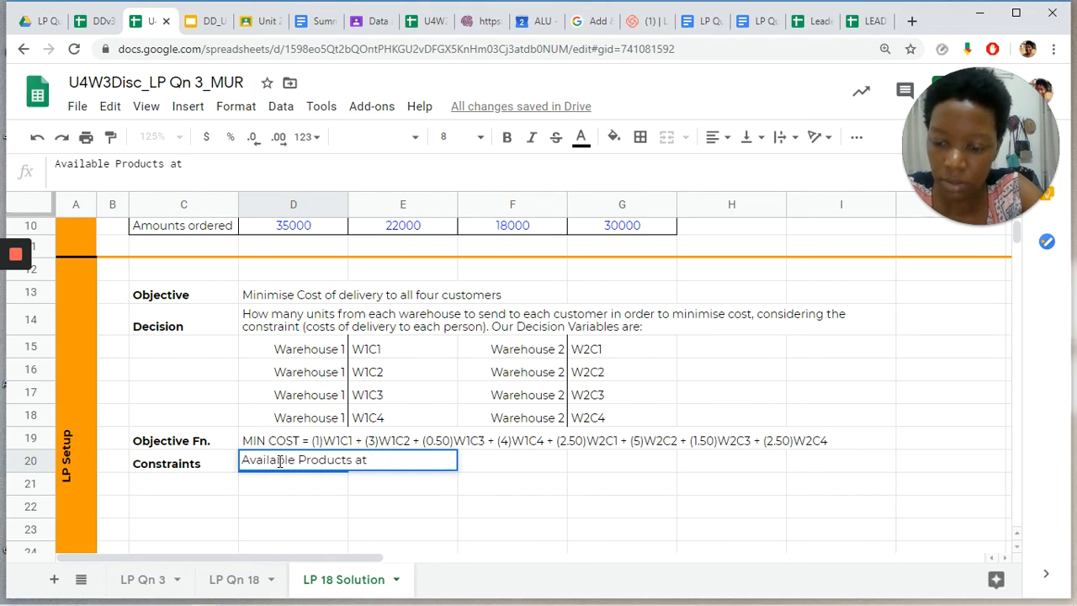
{"action": "type", "text": "W1"}
{"action": "key", "text": "Tab"}
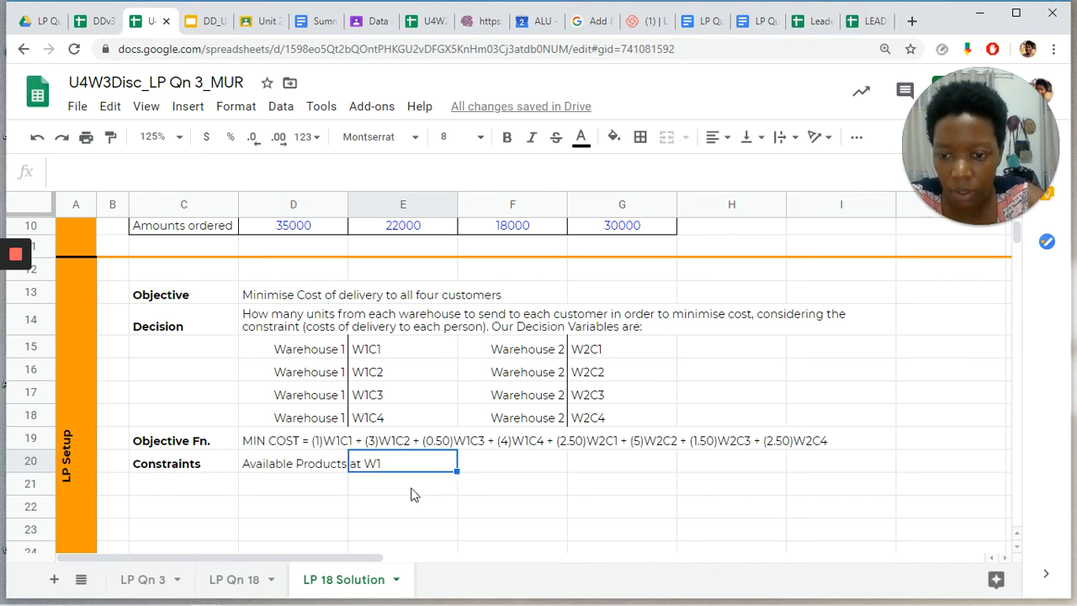
Step: Move the "Available Products at W1" label from D20 to D21 and right-align it
{"action": "left_click", "coordinate": [300, 469]}
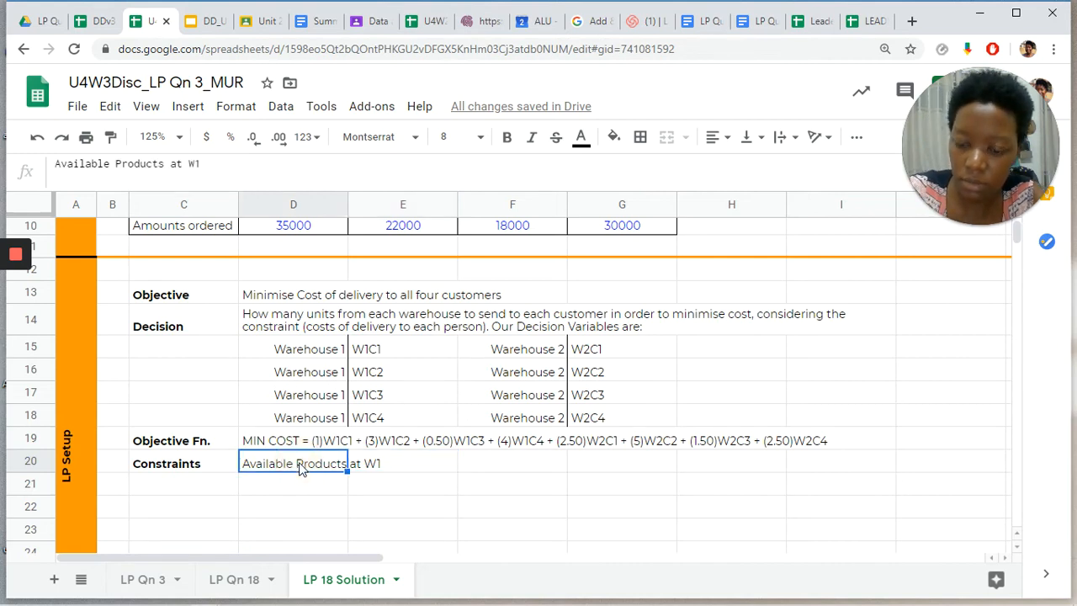
{"action": "key", "text": "ctrl+c"}
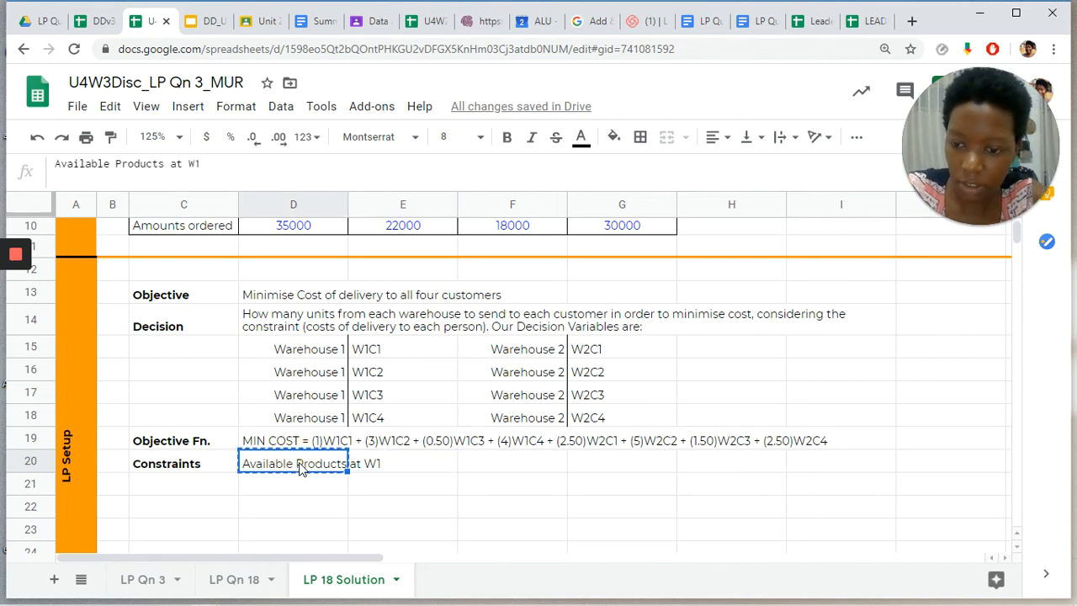
{"action": "left_click", "coordinate": [249, 487]}
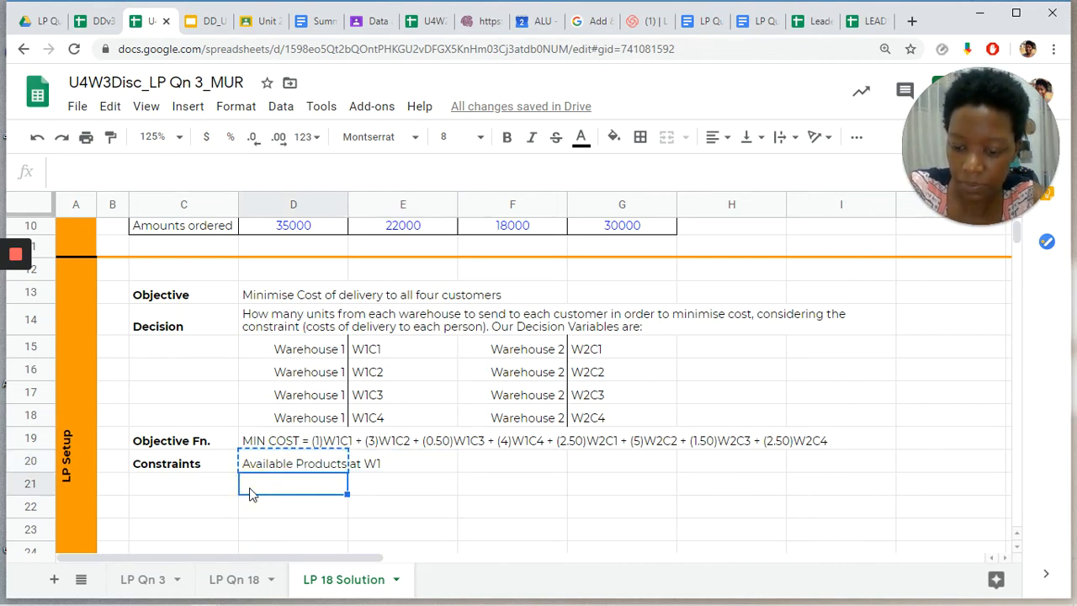
{"action": "key", "text": "ctrl+v"}
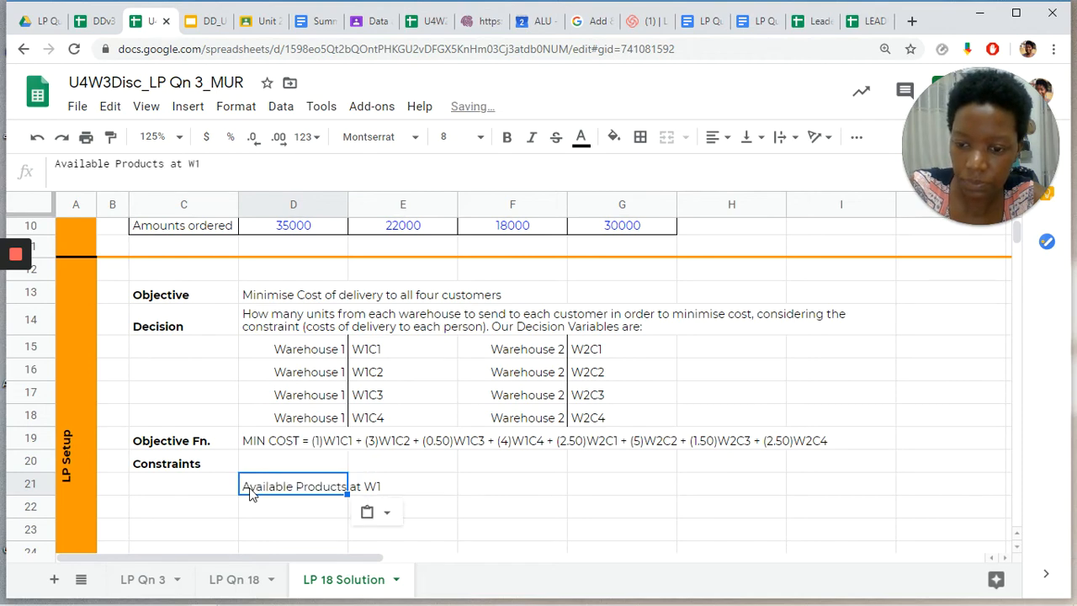
{"action": "left_click", "coordinate": [714, 137]}
{"action": "left_click", "coordinate": [757, 167]}
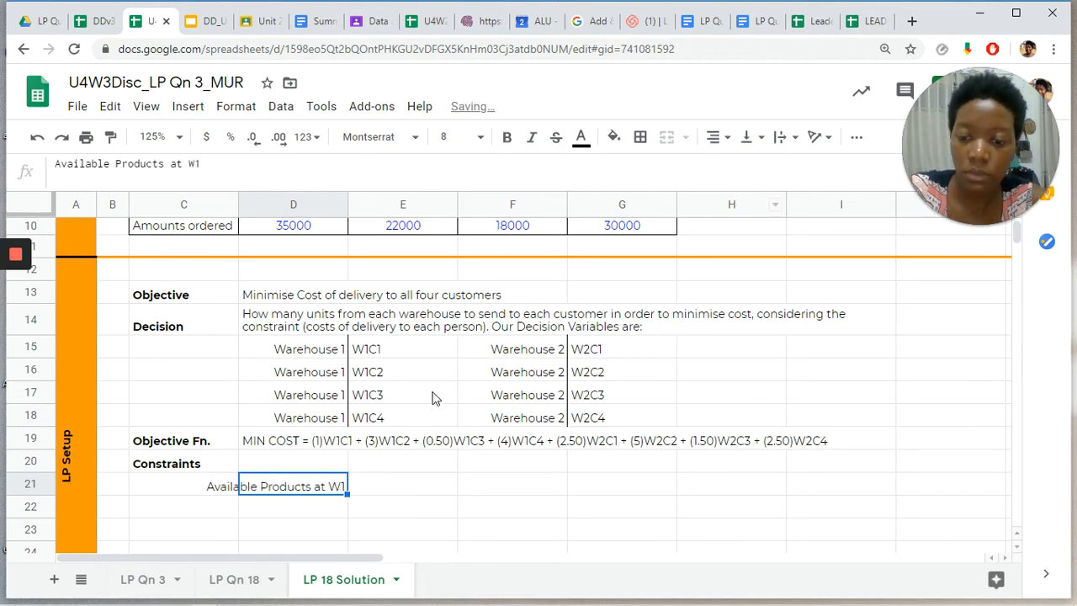
Step: Enter the explanation "Suppose that you did all deliveries came from W1 to all four customers" in E21
{"action": "left_click", "coordinate": [377, 486]}
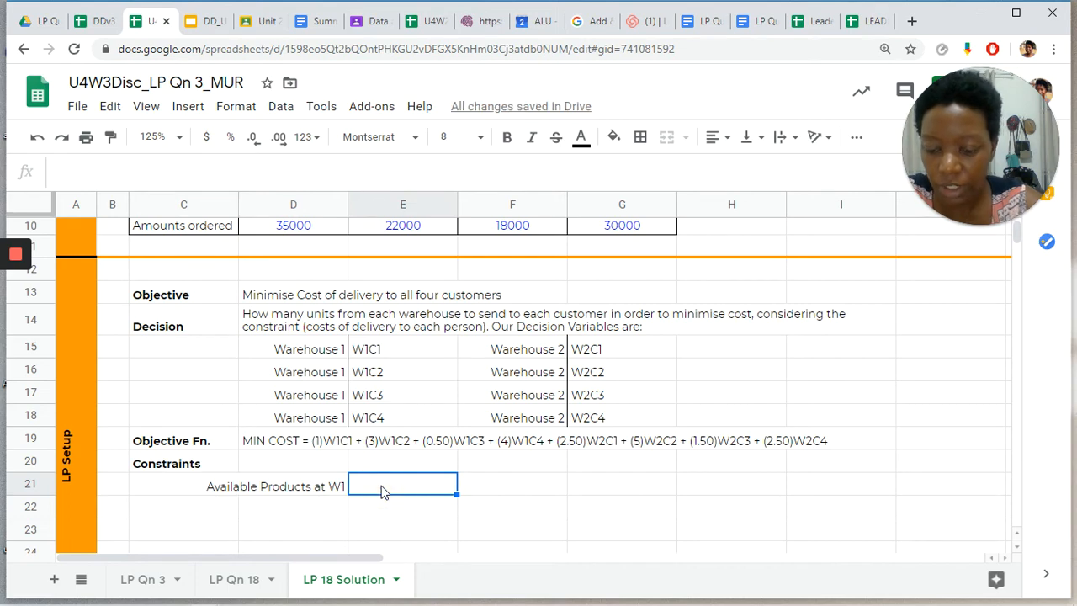
{"action": "type", "text": "sUPPOSE"}
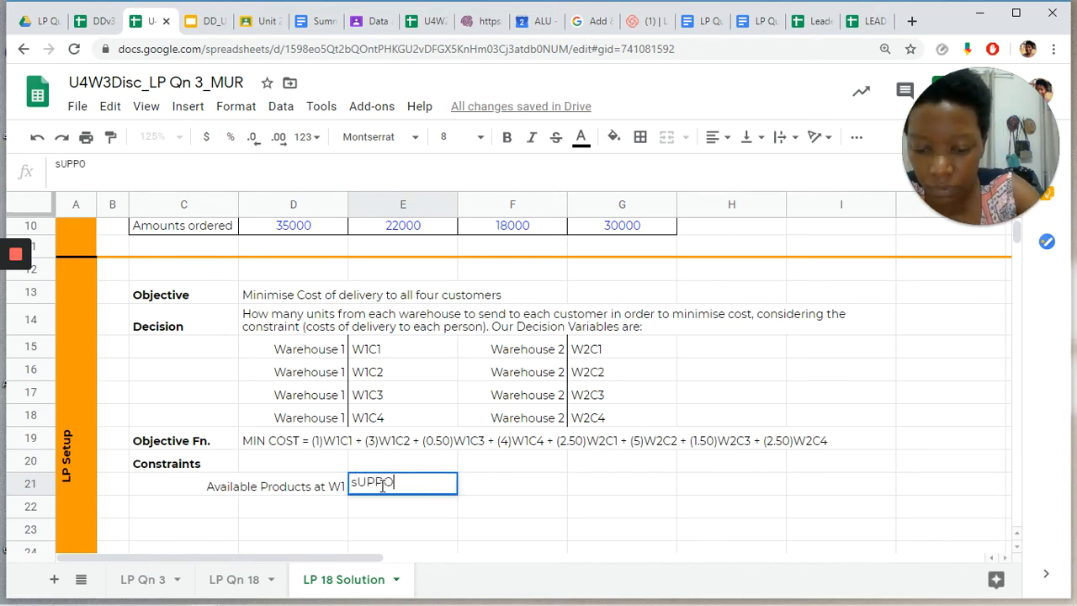
{"action": "key", "text": "BackSpace"}
{"action": "key", "text": "BackSpace"}
{"action": "key", "text": "BackSpace"}
{"action": "key", "text": "BackSpace"}
{"action": "key", "text": "BackSpace"}
{"action": "key", "text": "BackSpace"}
{"action": "key", "text": "BackSpace"}
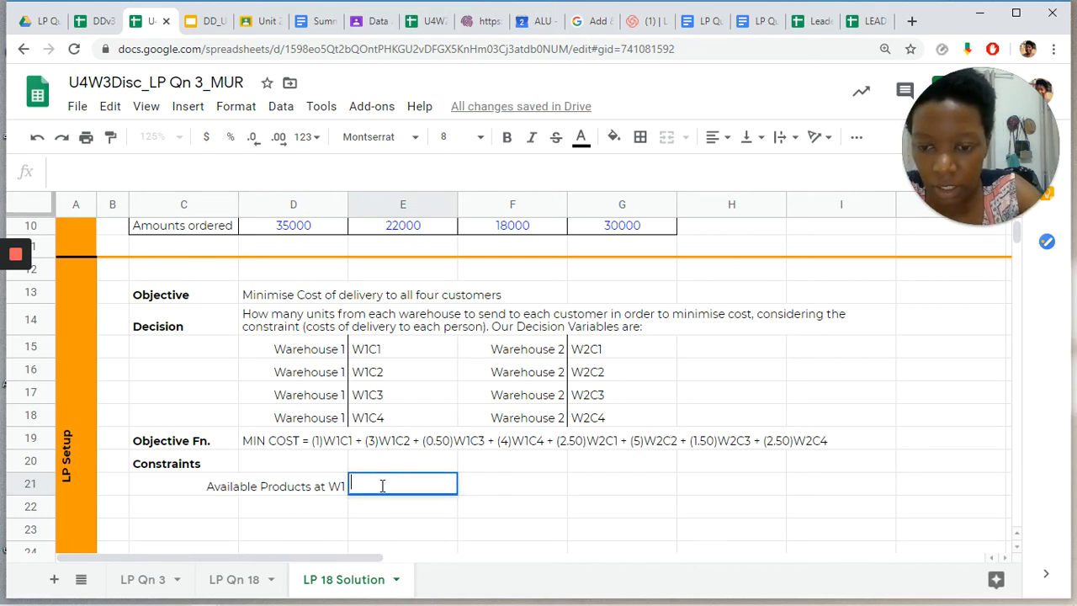
{"action": "type", "text": "Suppose"}
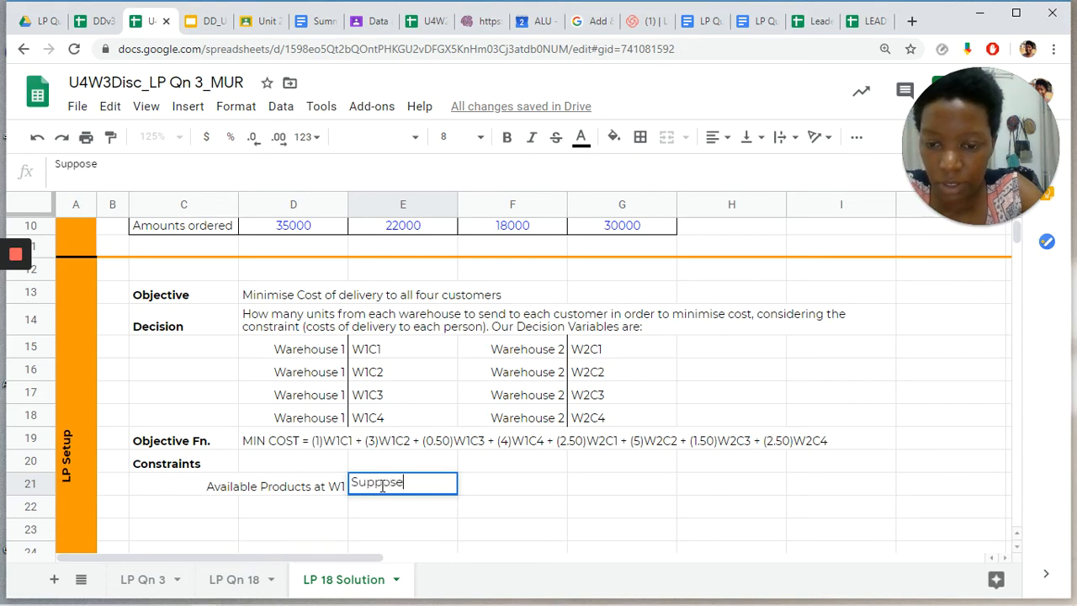
{"action": "type", "text": " that you"}
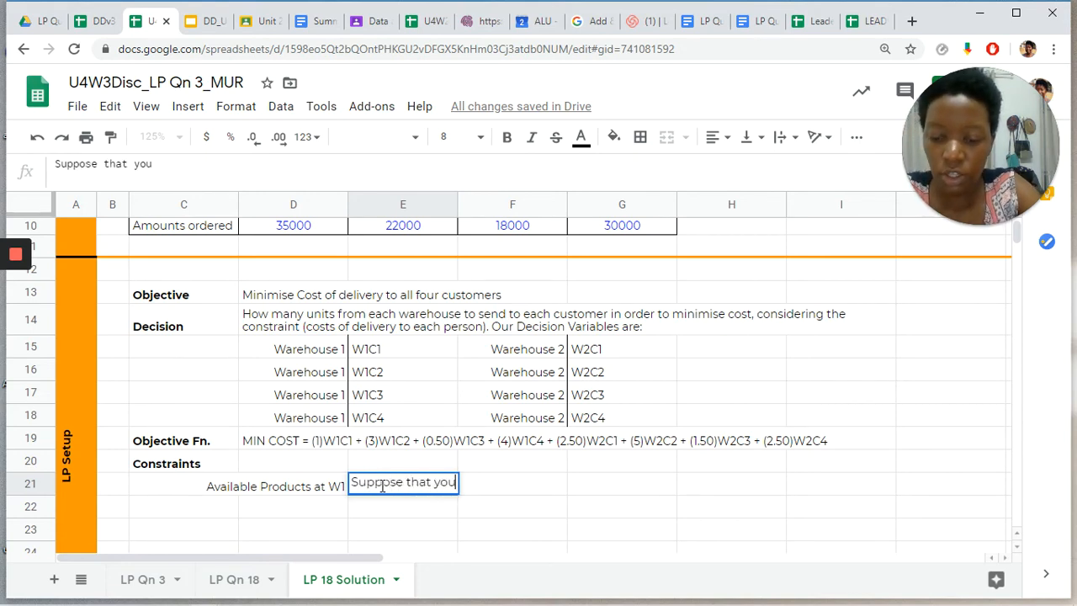
{"action": "type", "text": " did all "}
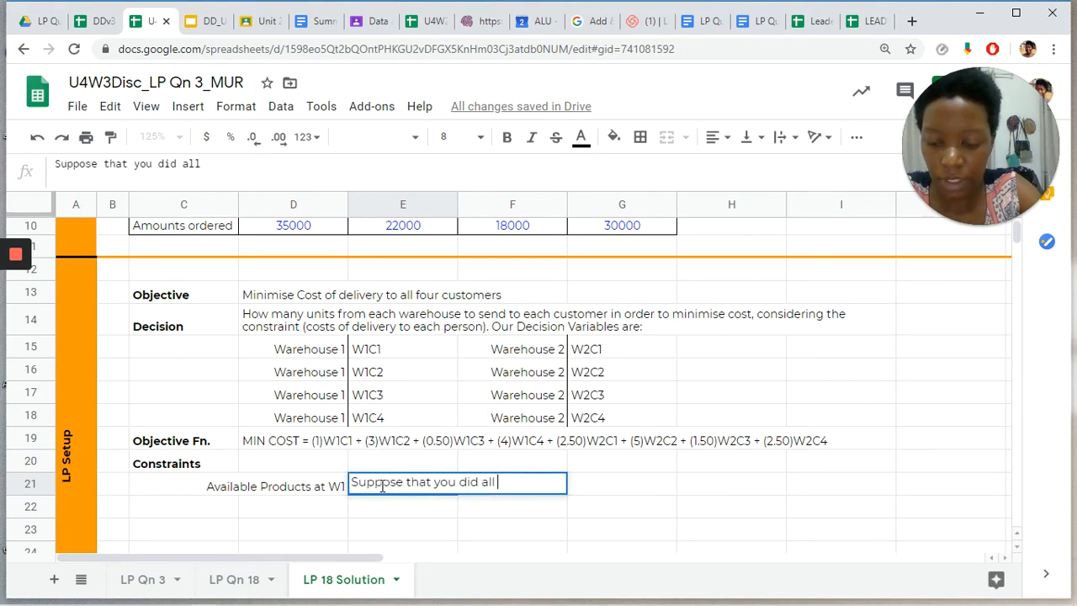
{"action": "type", "text": "de"}
{"action": "type", "text": "liv"}
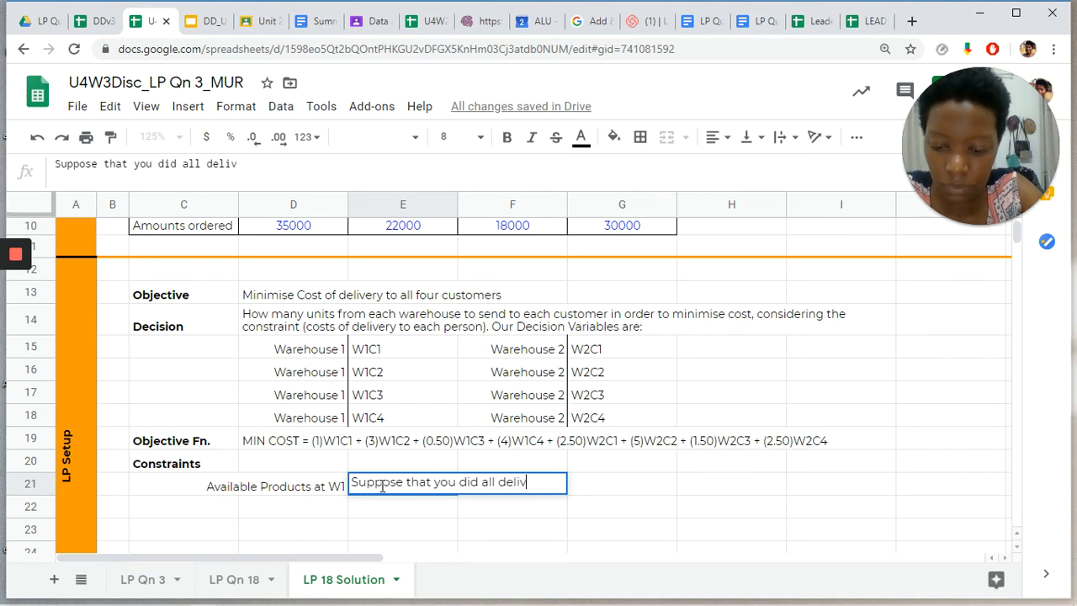
{"action": "type", "text": "eries came fro"}
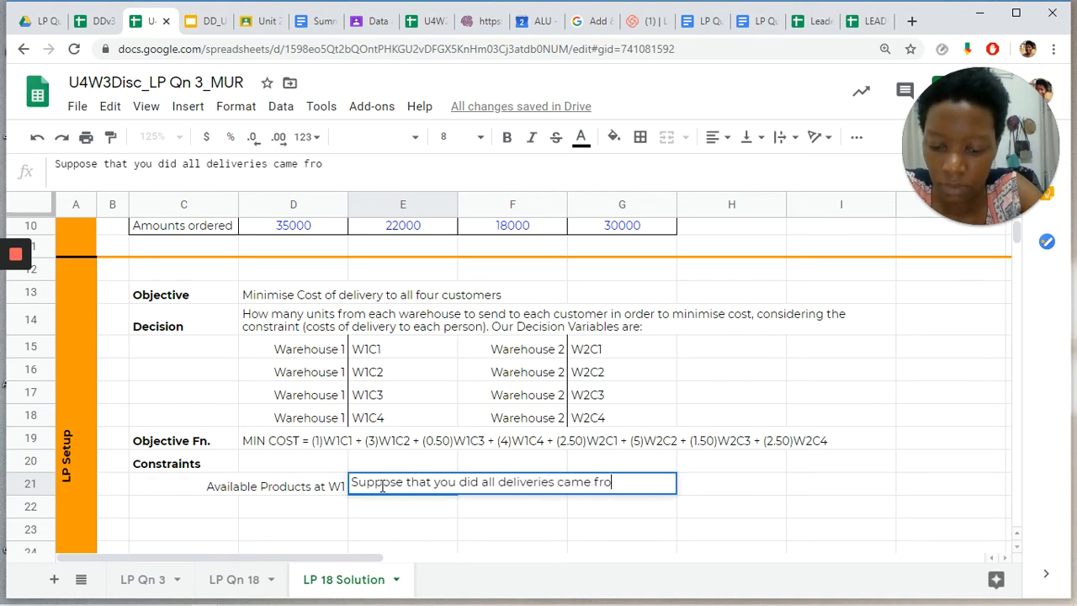
{"action": "type", "text": "m W1"}
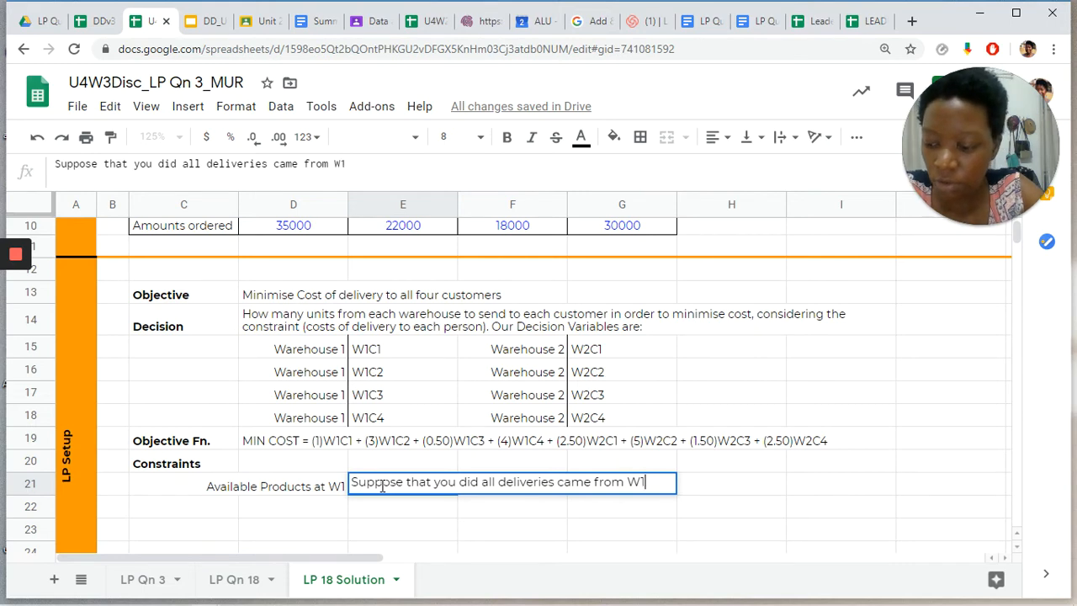
{"action": "type", "text": " t"}
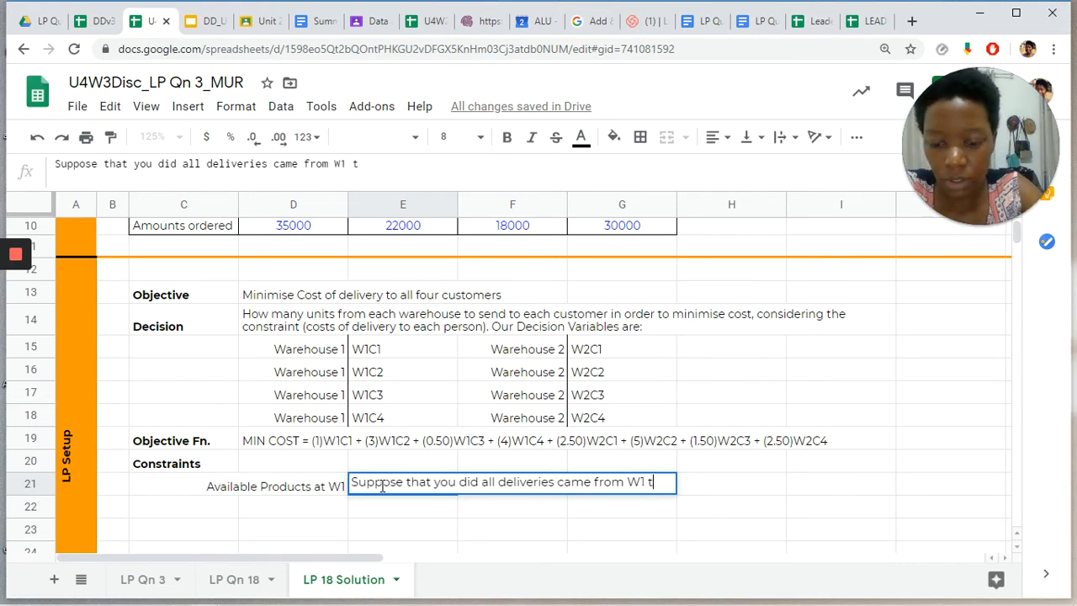
{"action": "type", "text": "o all four customers"}
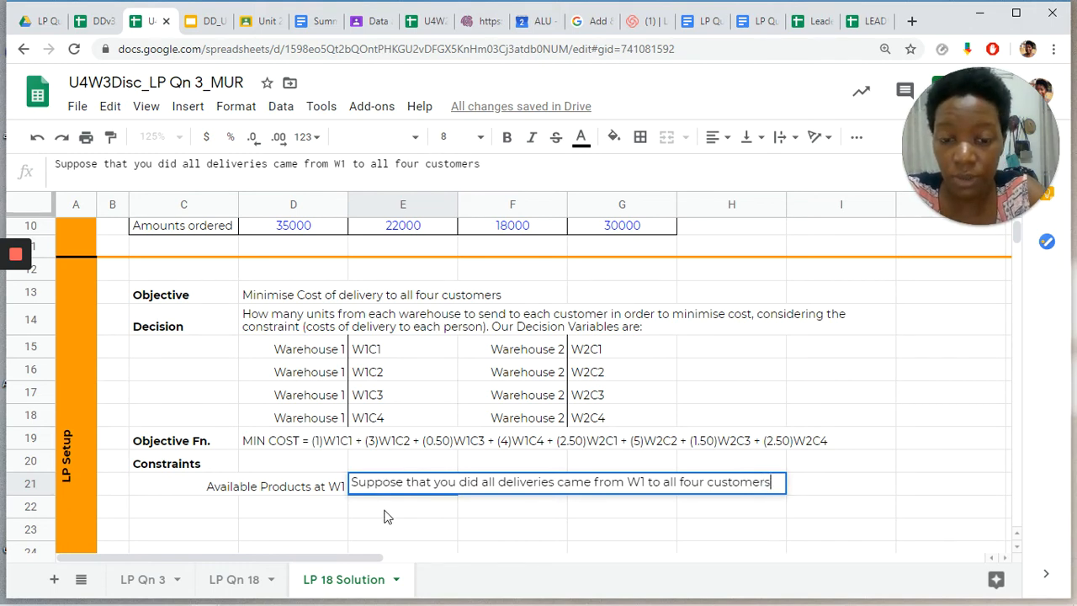
{"action": "left_click", "coordinate": [383, 515]}
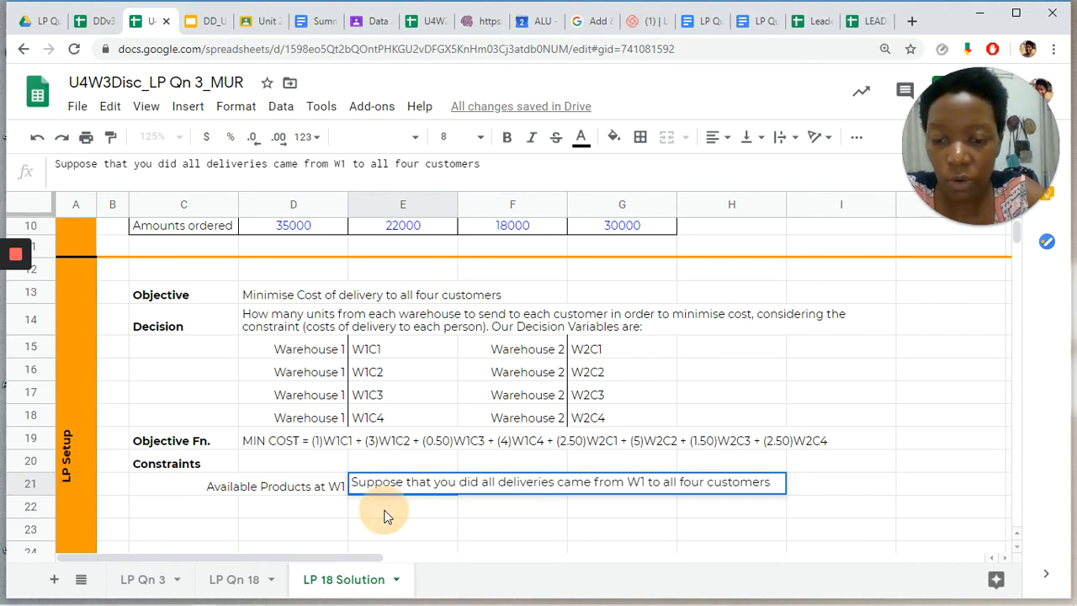
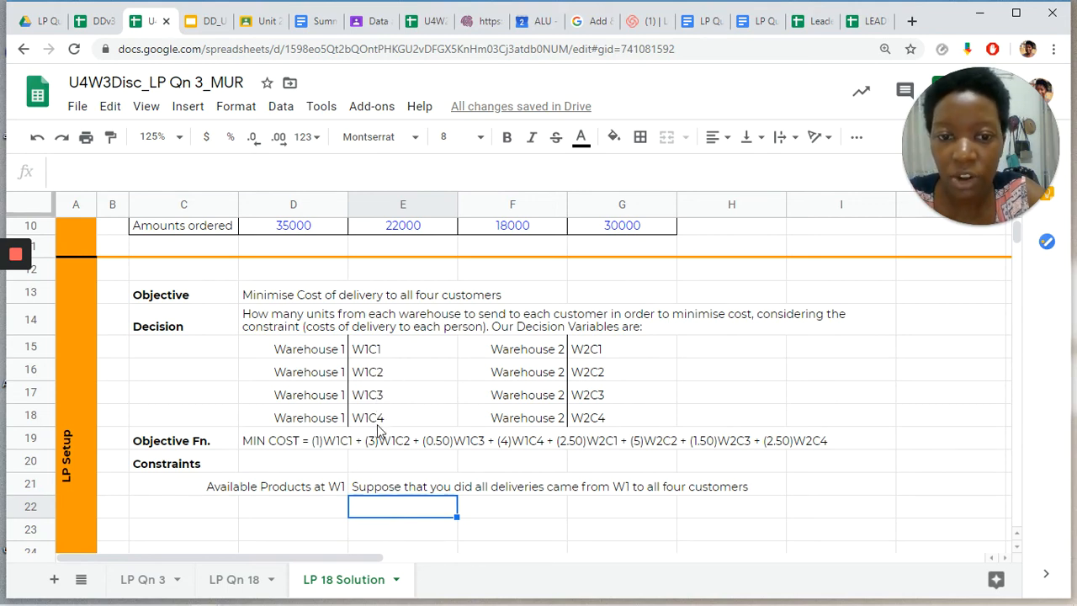
Step: Check Warehouse 1's inventory in H8 of the question table and select E22, below the W1 explanation
{"action": "scroll", "coordinate": [426, 401], "scroll_direction": "up", "scroll_amount": 1}
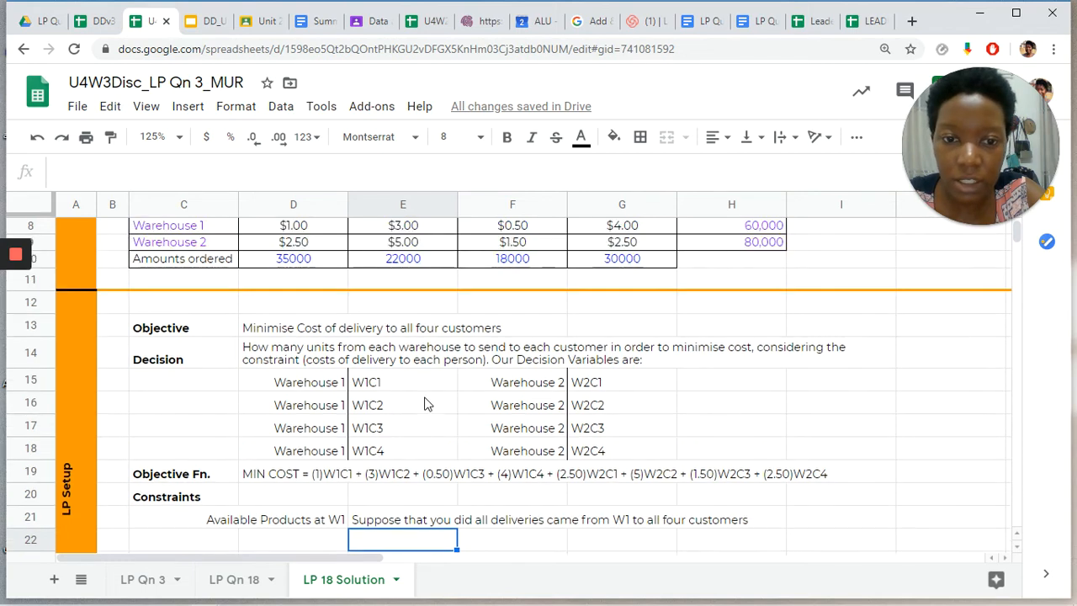
{"action": "left_click", "coordinate": [715, 226]}
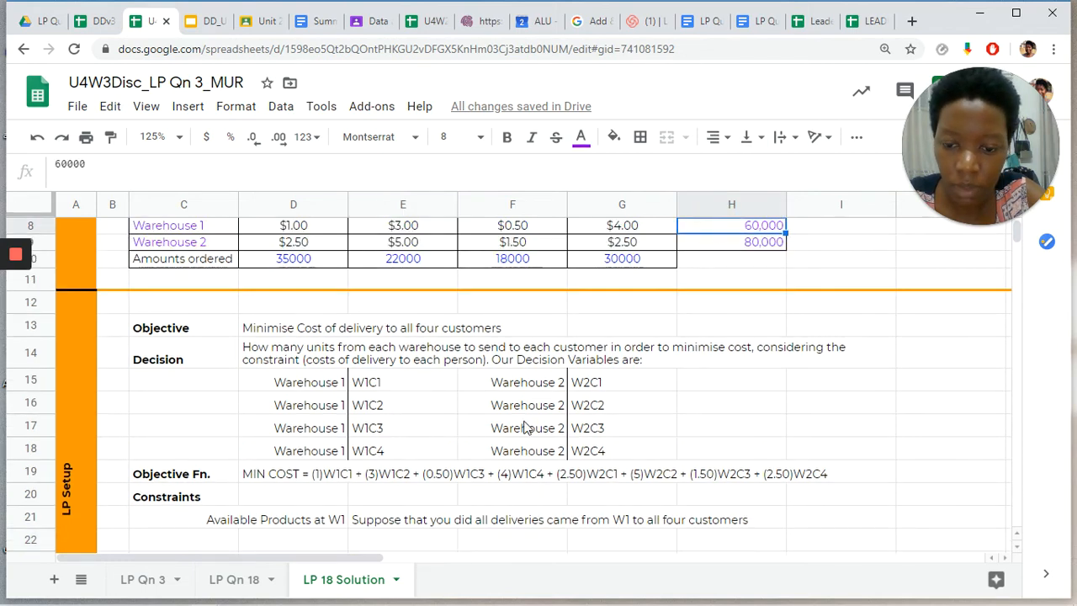
{"action": "scroll", "coordinate": [525, 427], "scroll_direction": "down", "scroll_amount": 1}
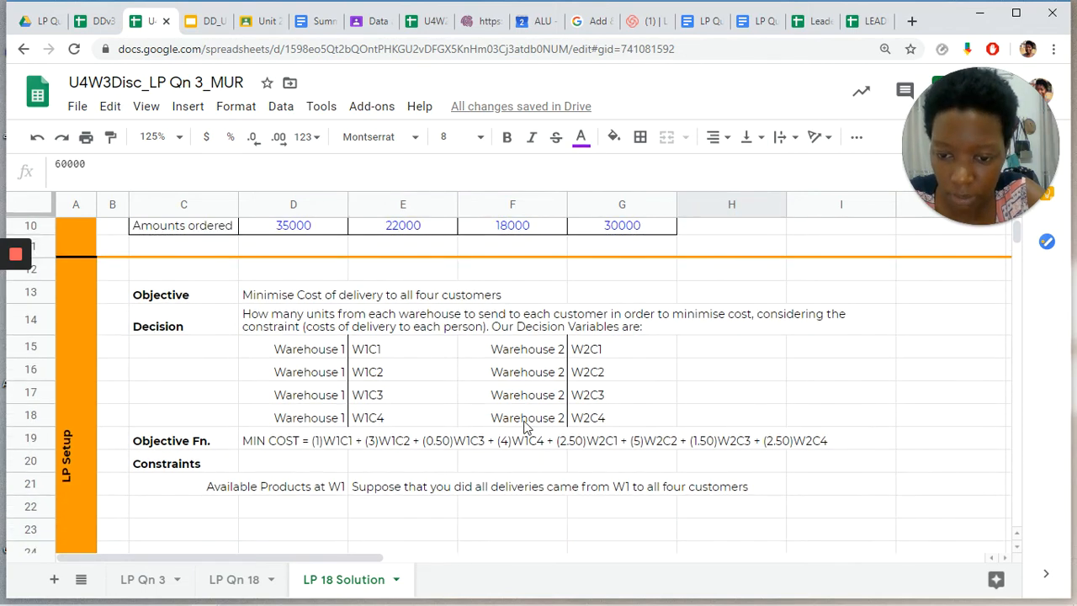
{"action": "left_click", "coordinate": [376, 505]}
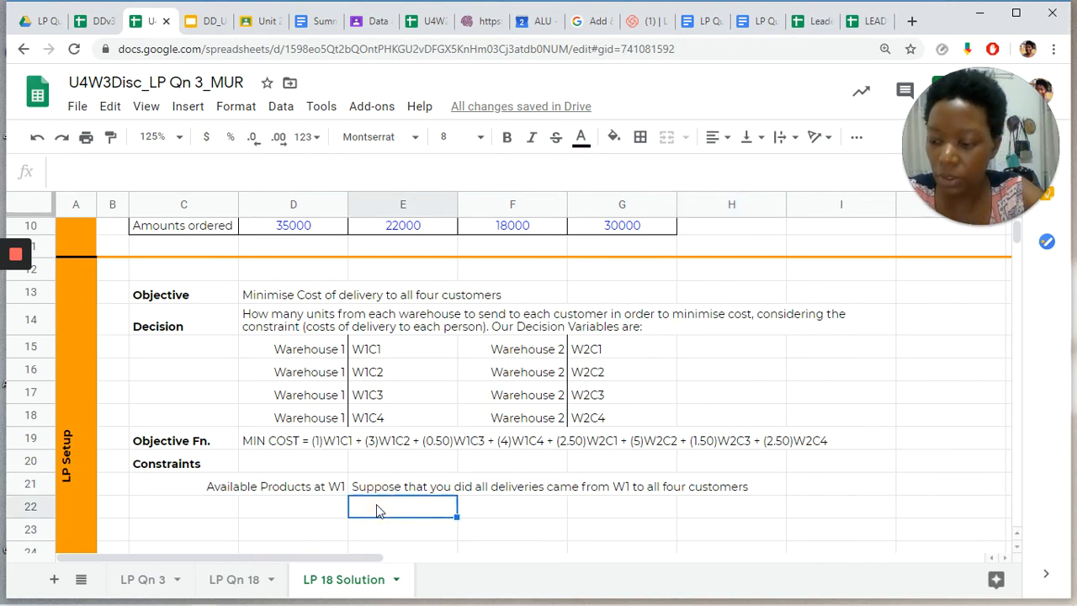
Step: Enter the Warehouse 1 availability constraint "W1C1 + W1C2 + W1C3 + W1C4 <= 60000" in E22
{"action": "type", "text": "W1"}
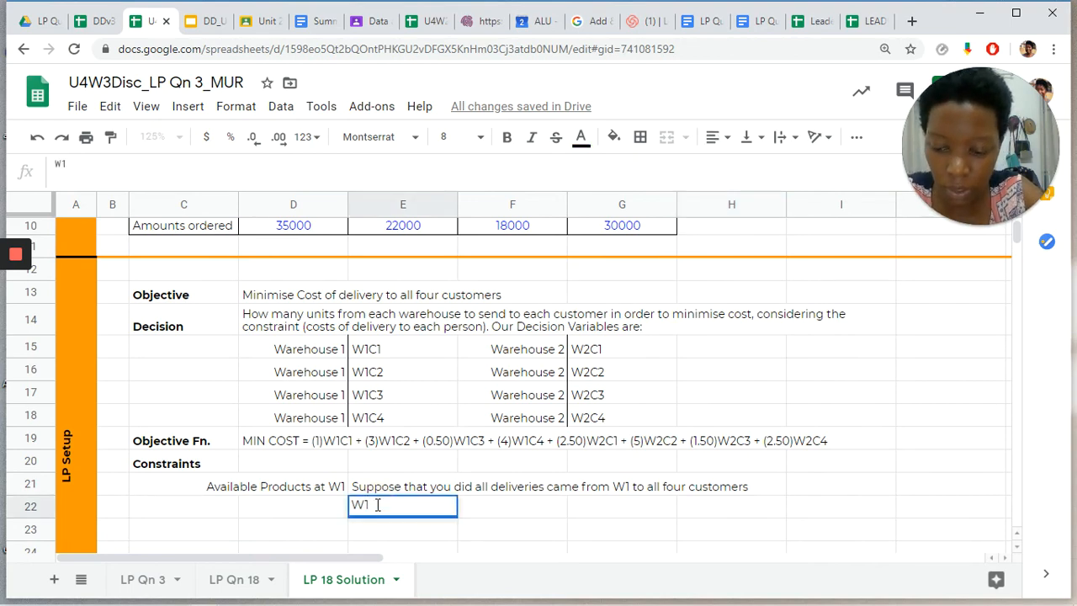
{"action": "type", "text": "C1 +"}
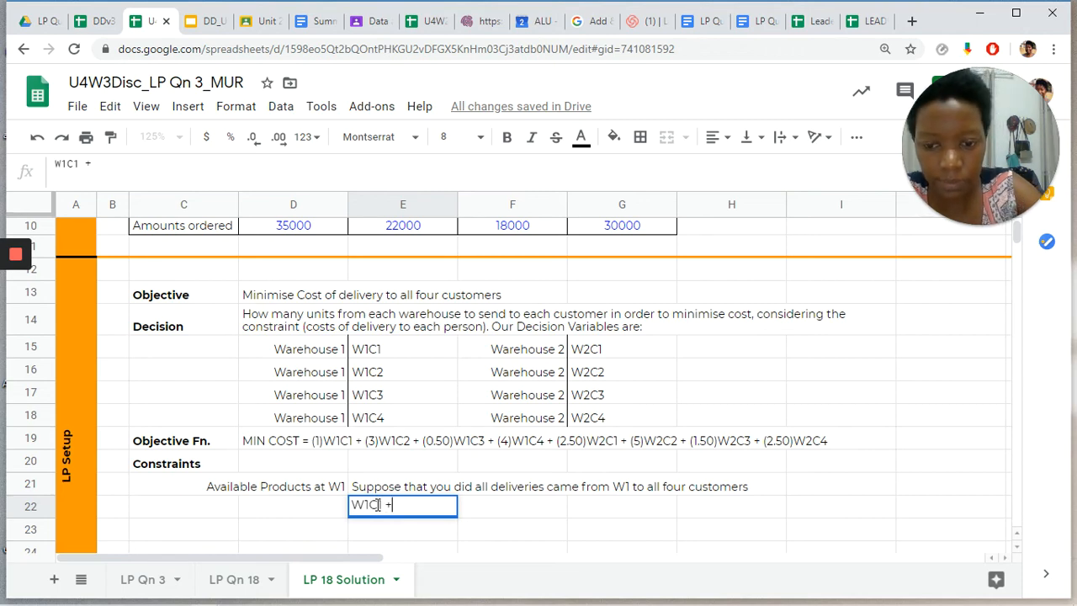
{"action": "type", "text": " W1C"}
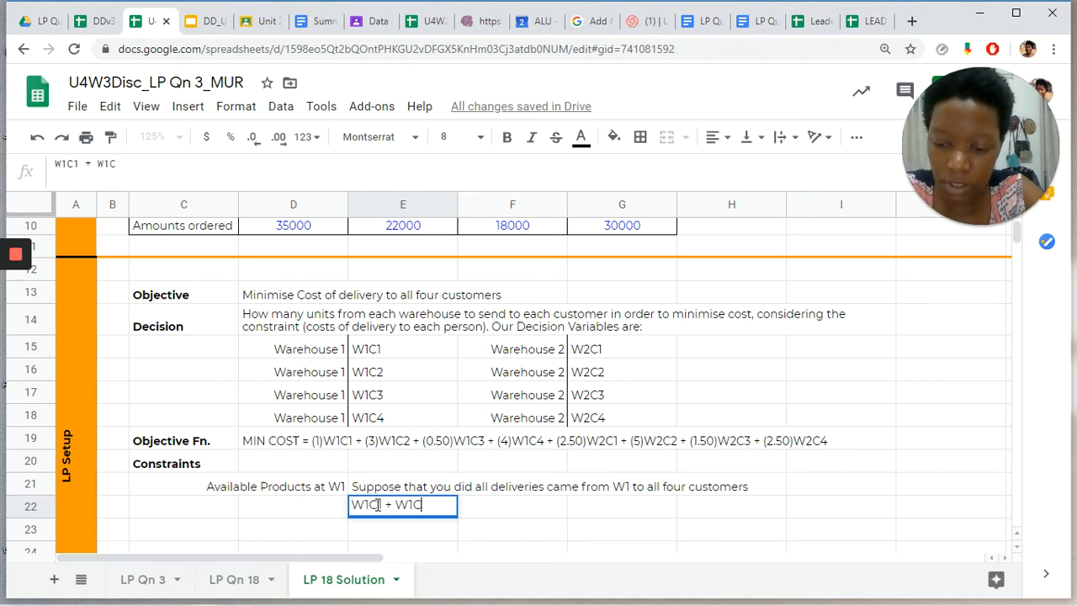
{"action": "type", "text": "2 +"}
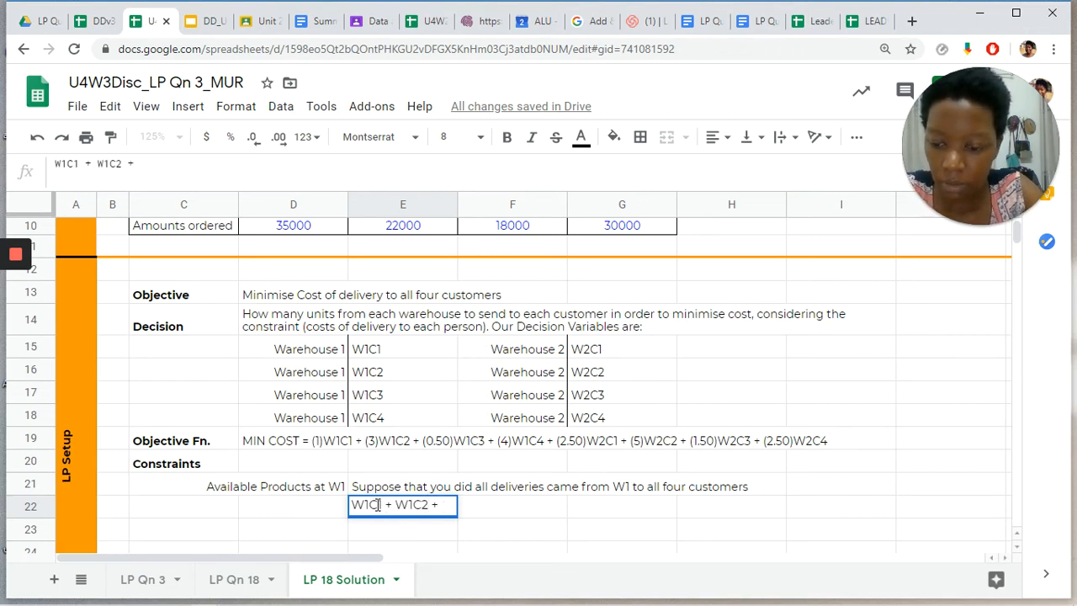
{"action": "type", "text": " W1C3 +"}
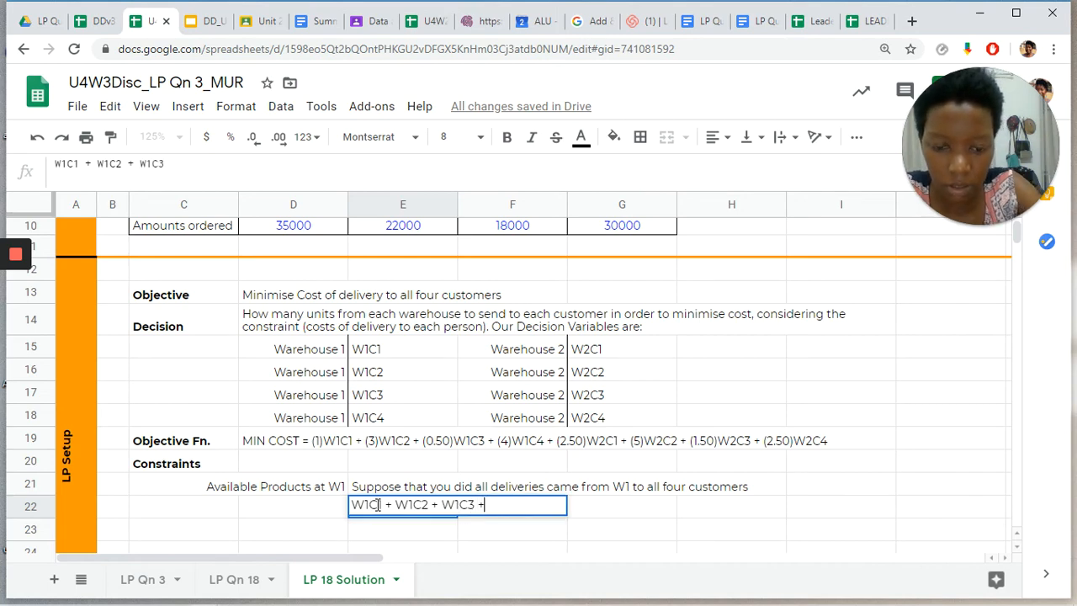
{"action": "type", "text": " W1C"}
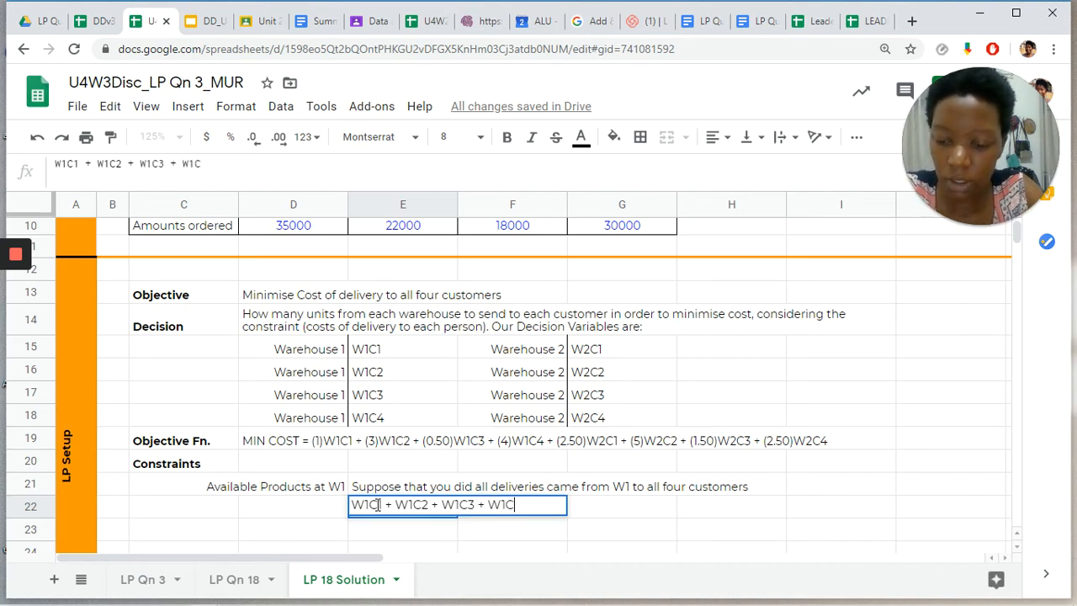
{"action": "type", "text": "4"}
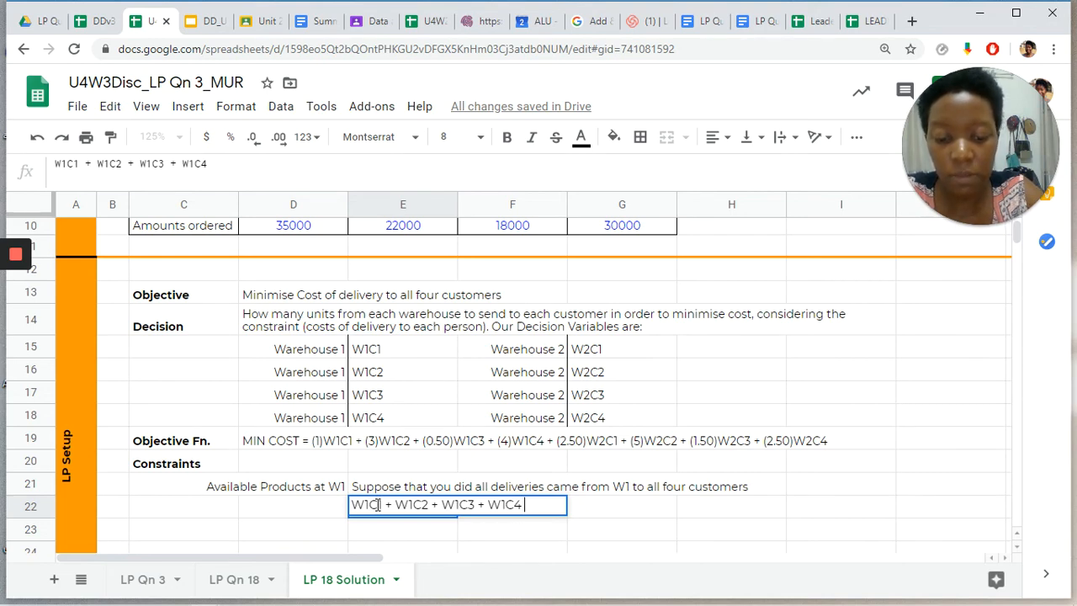
{"action": "type", "text": "<"}
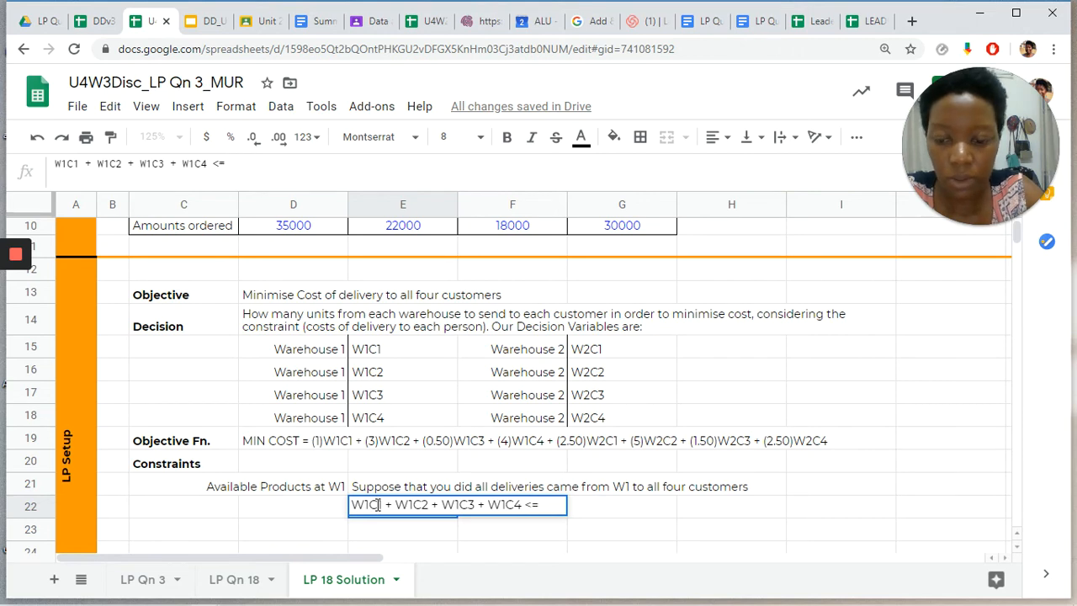
{"action": "type", "text": "= 60"}
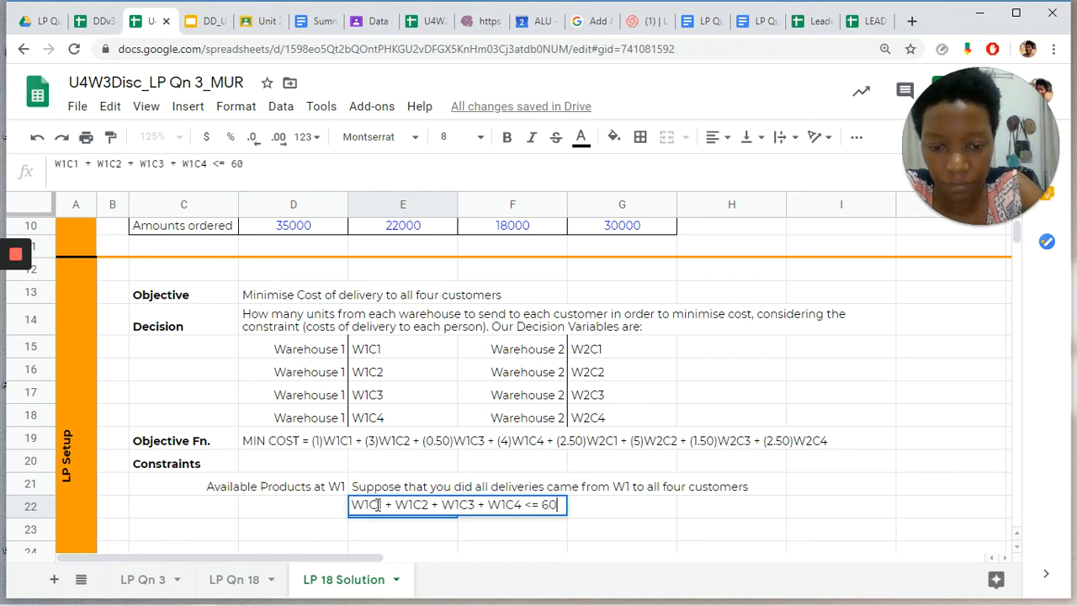
{"action": "type", "text": "0-"}
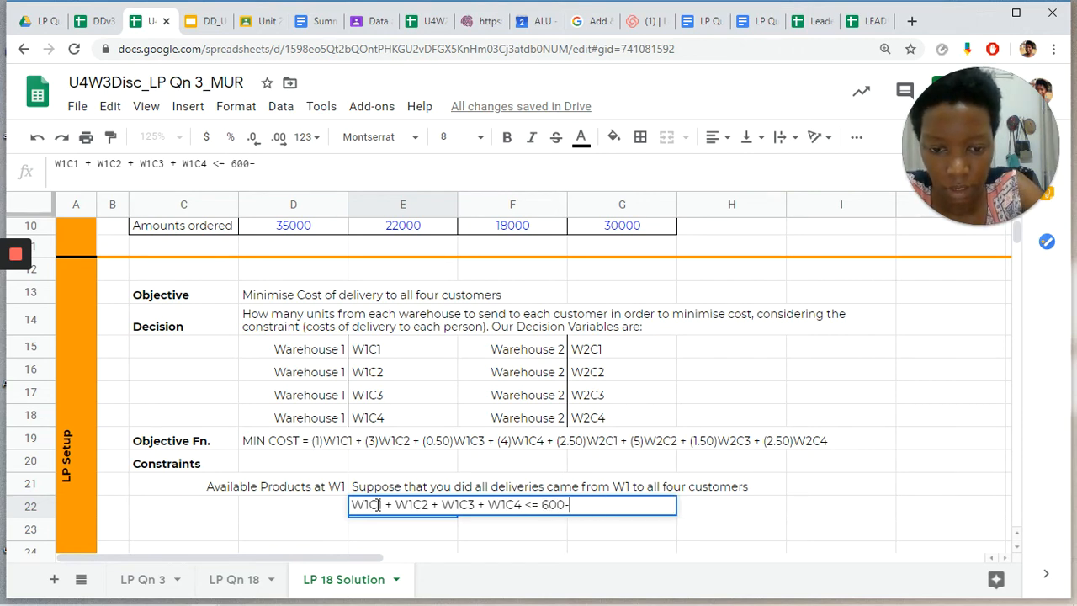
{"action": "key", "text": "BackSpace"}
{"action": "type", "text": "00"}
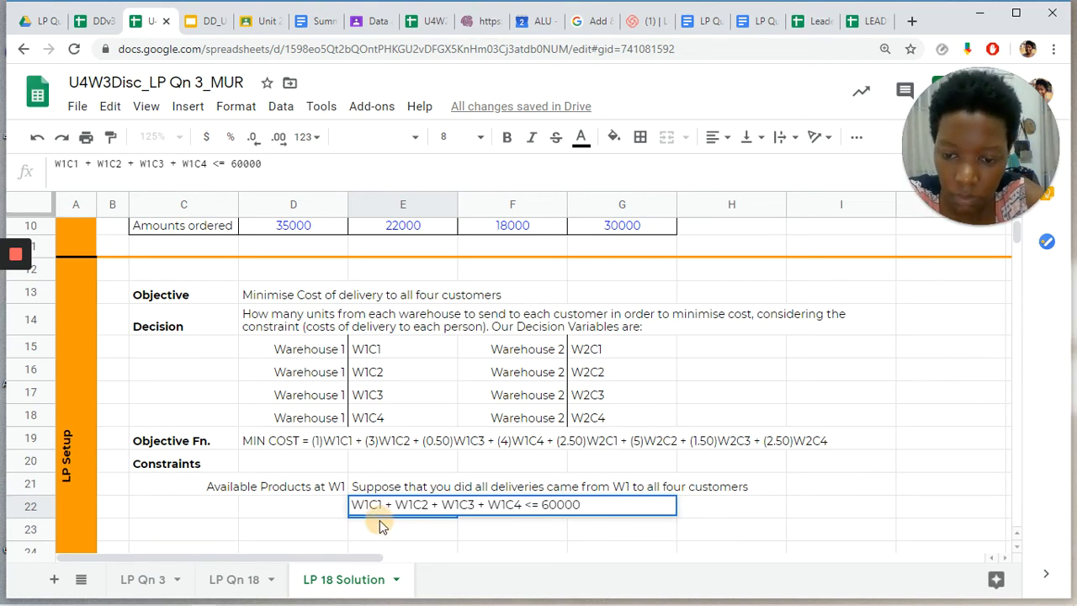
{"action": "left_click", "coordinate": [378, 526]}
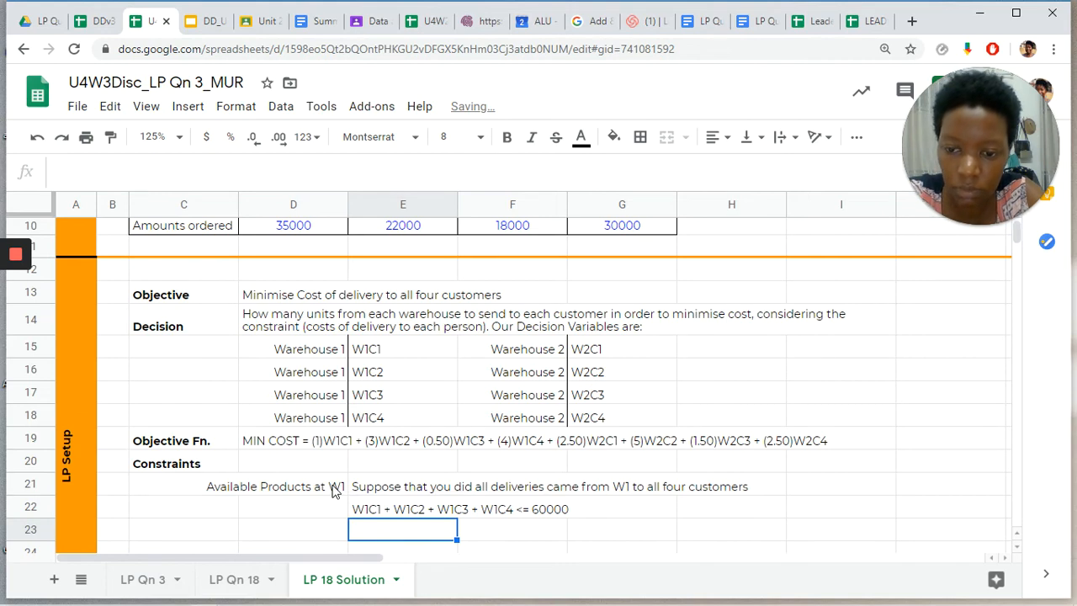
{"action": "left_click", "coordinate": [418, 493]}
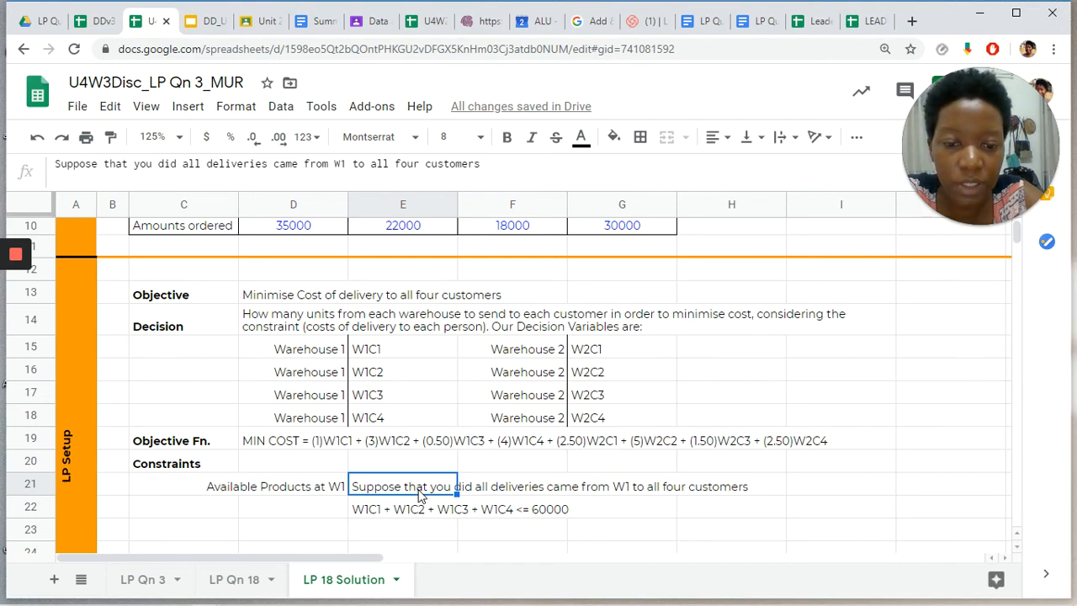
Step: Enter the constraint label "Available Products at W2" in D23 and right-align it
{"action": "left_click", "coordinate": [297, 532]}
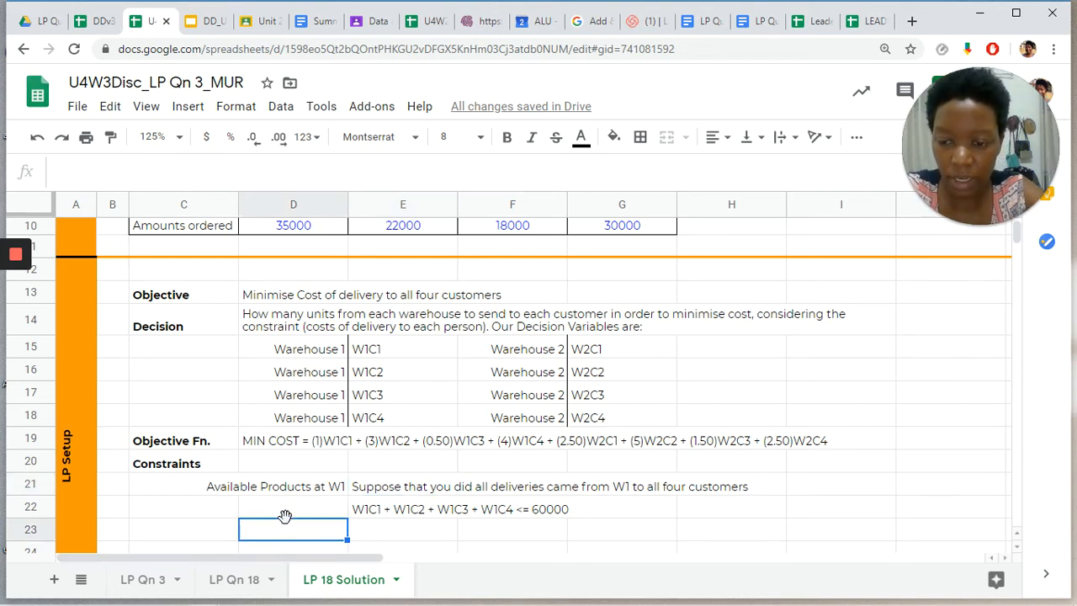
{"action": "type", "text": "A"}
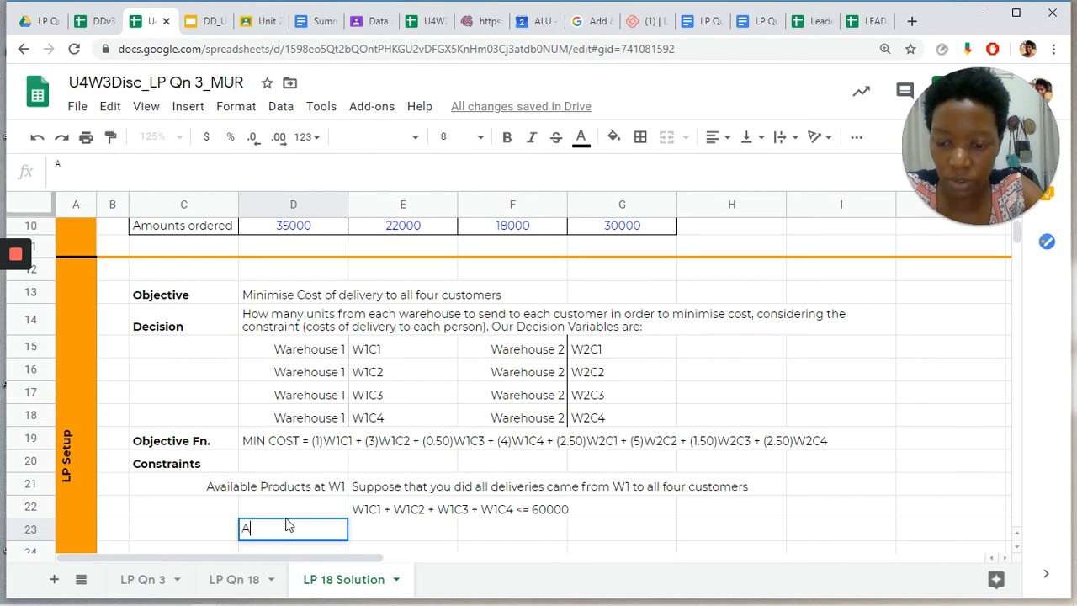
{"action": "type", "text": "vailab"}
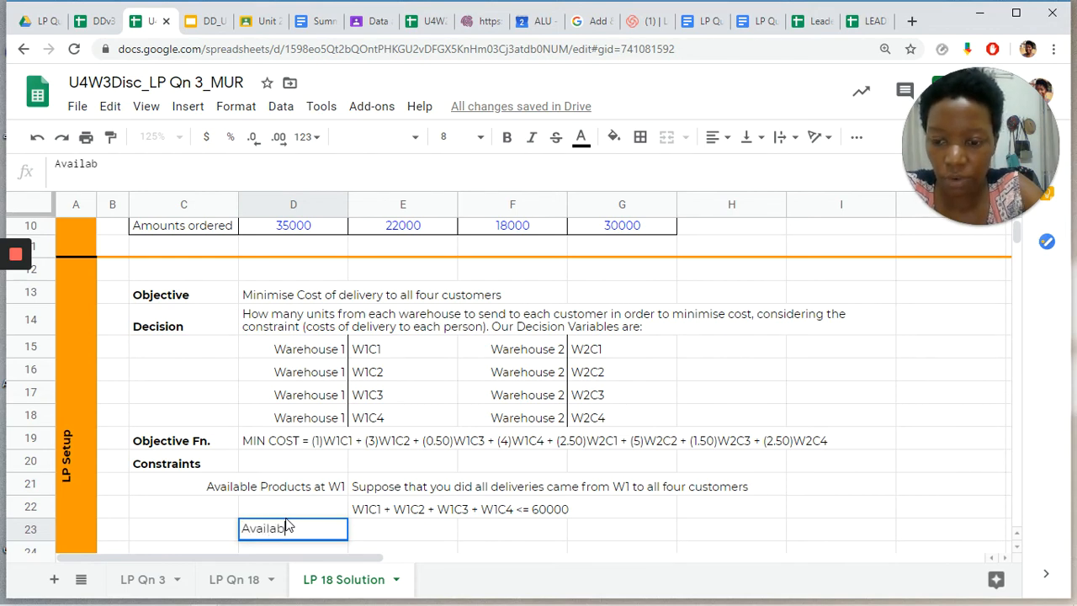
{"action": "type", "text": "le Product"}
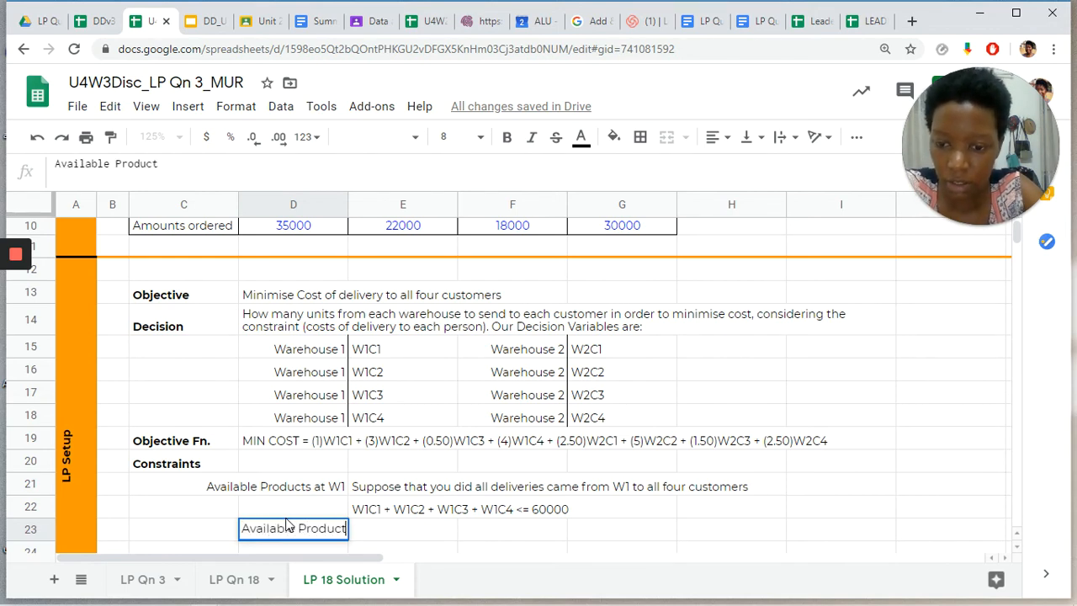
{"action": "type", "text": "s at w2"}
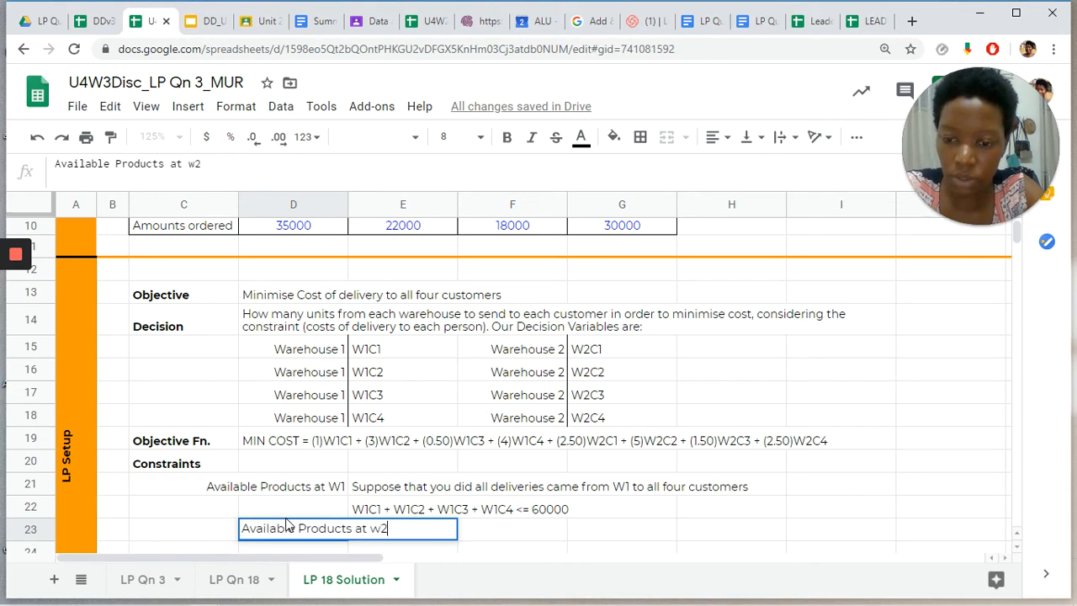
{"action": "key", "text": "BackSpace"}
{"action": "key", "text": "BackSpace"}
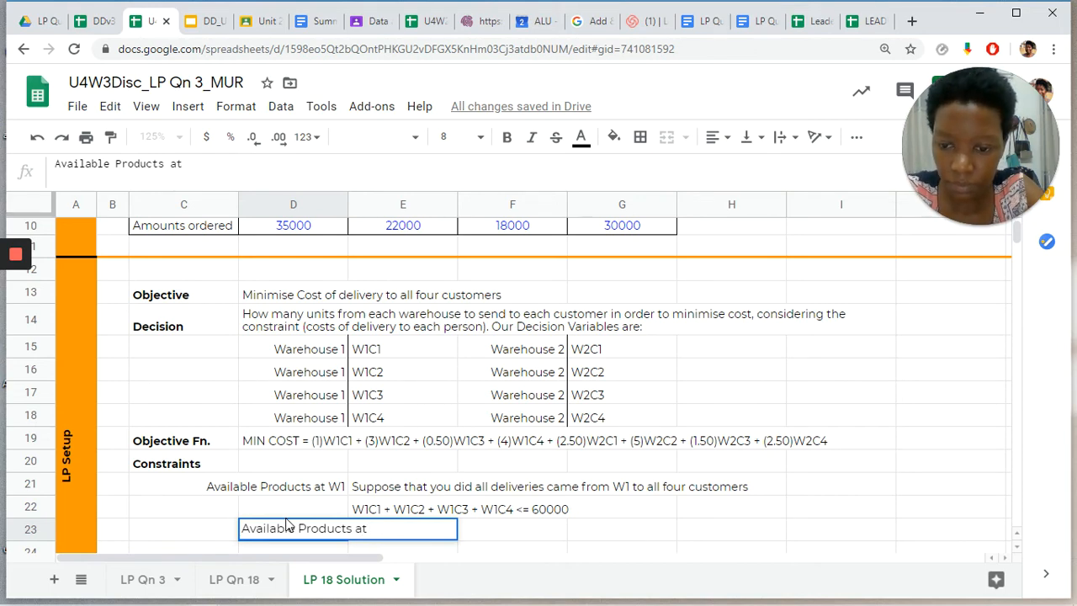
{"action": "type", "text": "W2"}
{"action": "key", "text": "Tab"}
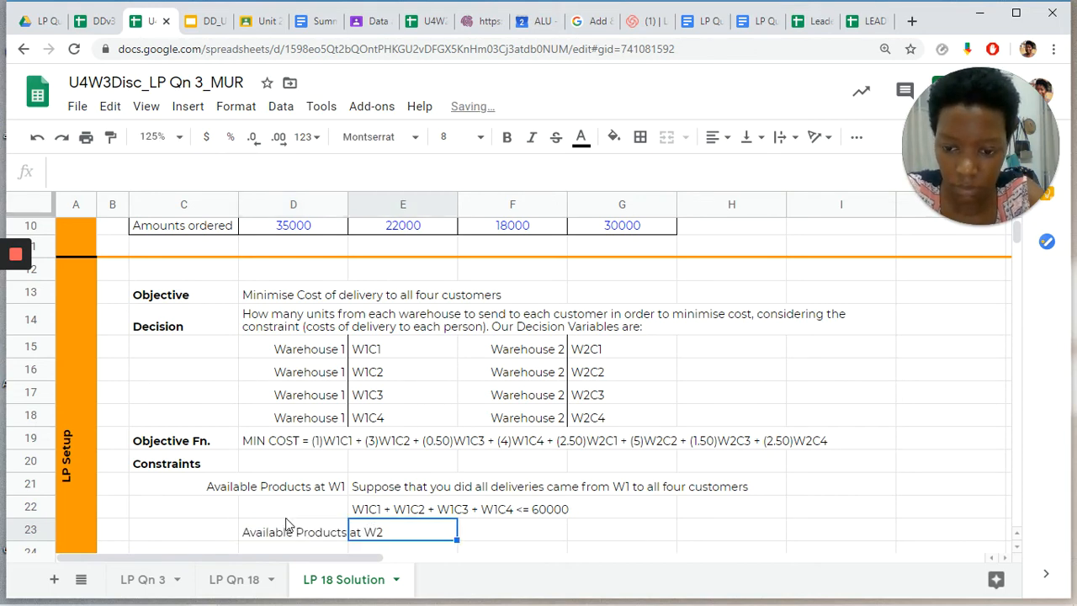
{"action": "left_click", "coordinate": [319, 533]}
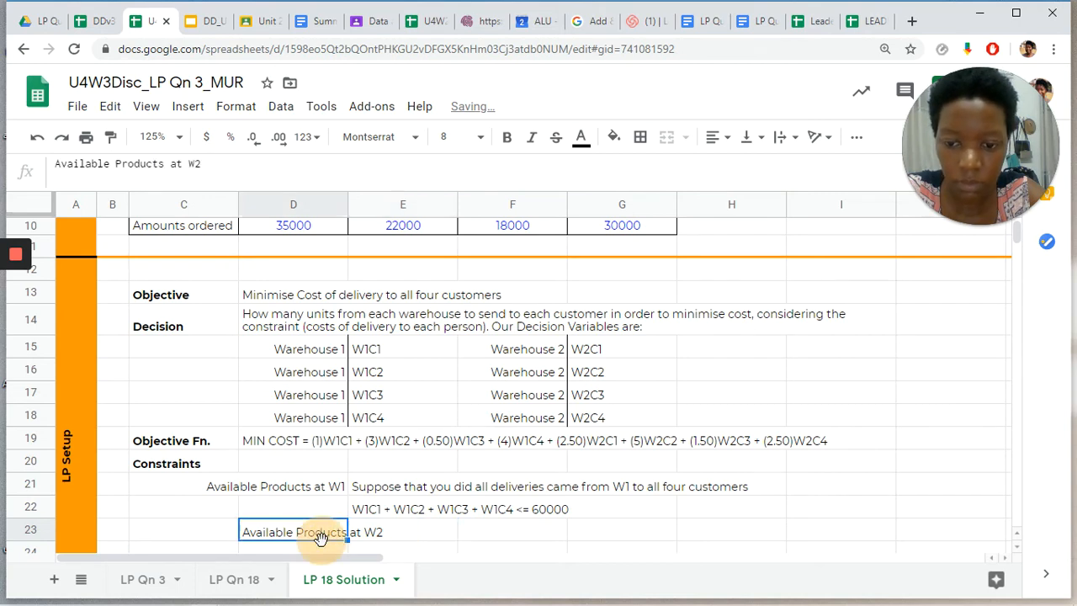
{"action": "left_click", "coordinate": [715, 137]}
{"action": "left_click", "coordinate": [757, 167]}
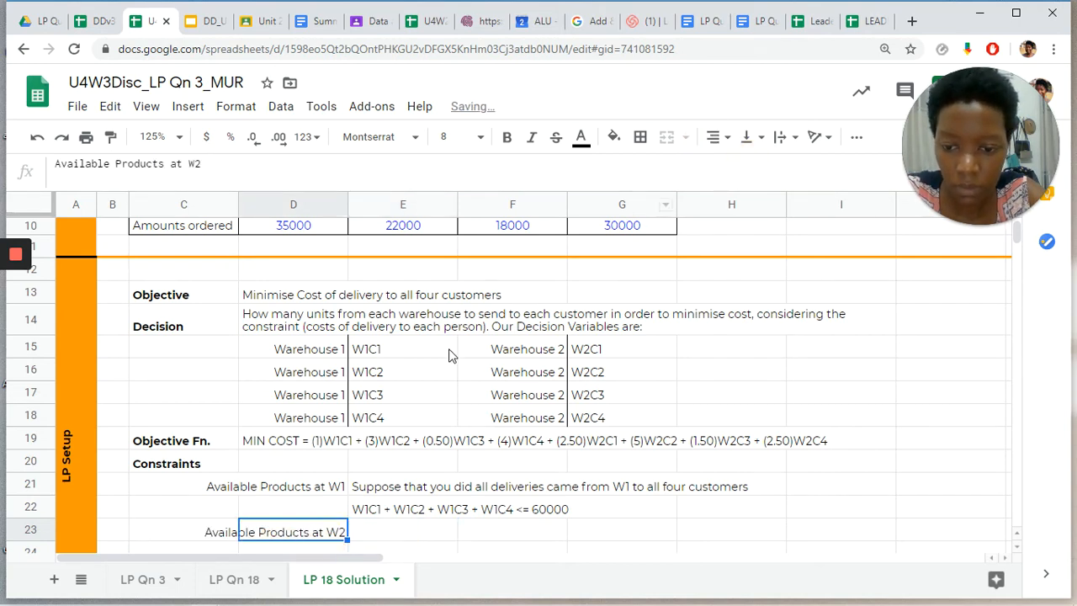
Step: Copy the W1 delivery explanation from E21 to E23 and change its warehouse reference to W2
{"action": "left_click", "coordinate": [391, 486]}
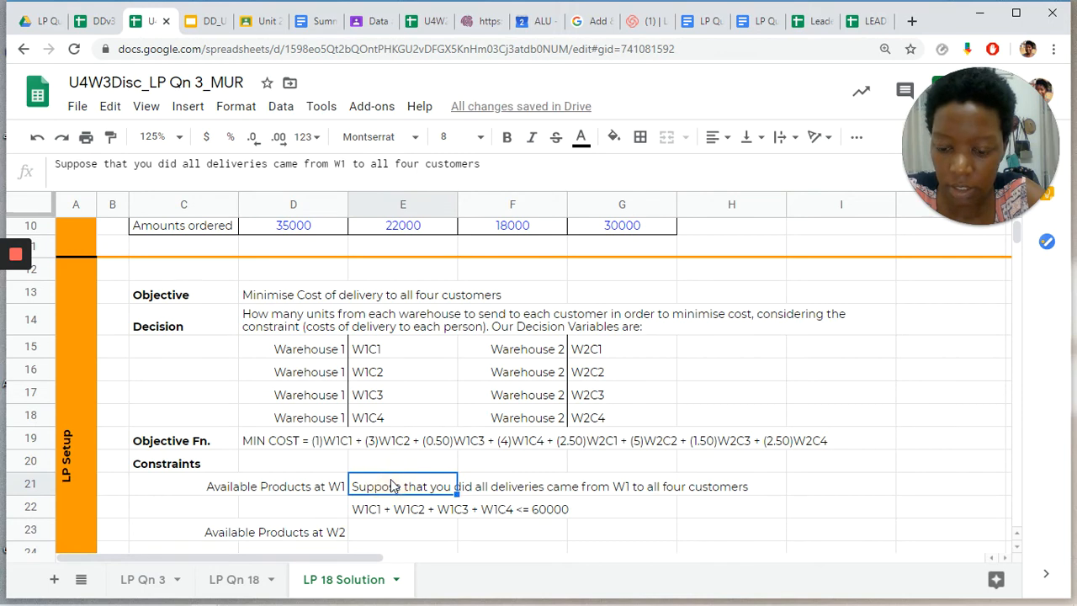
{"action": "key", "text": "ctrl+c"}
{"action": "left_click", "coordinate": [374, 535]}
{"action": "key", "text": "ctrl+v"}
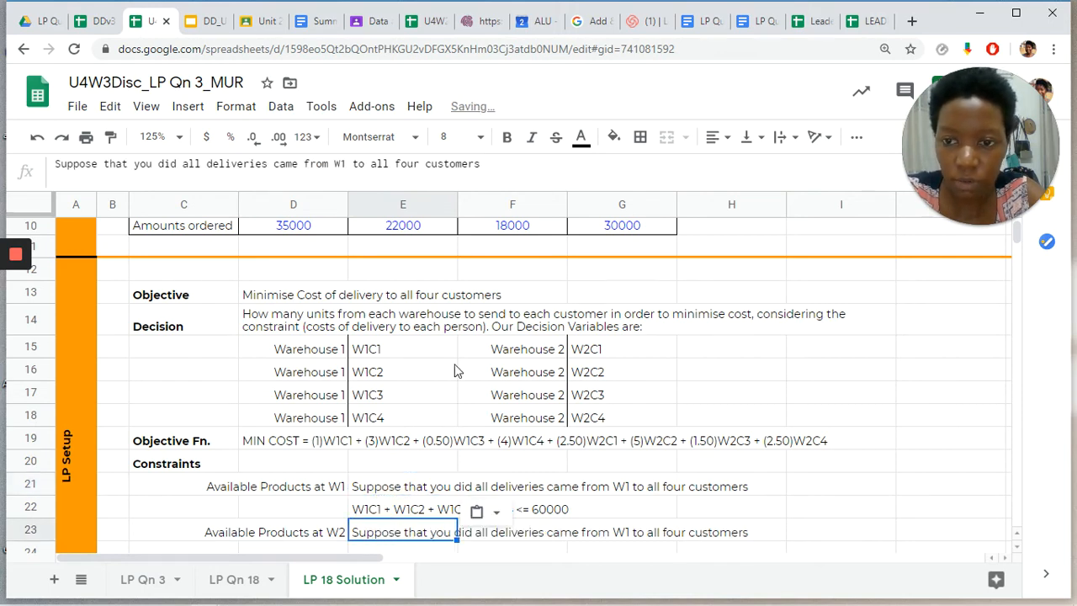
{"action": "left_click", "coordinate": [340, 165]}
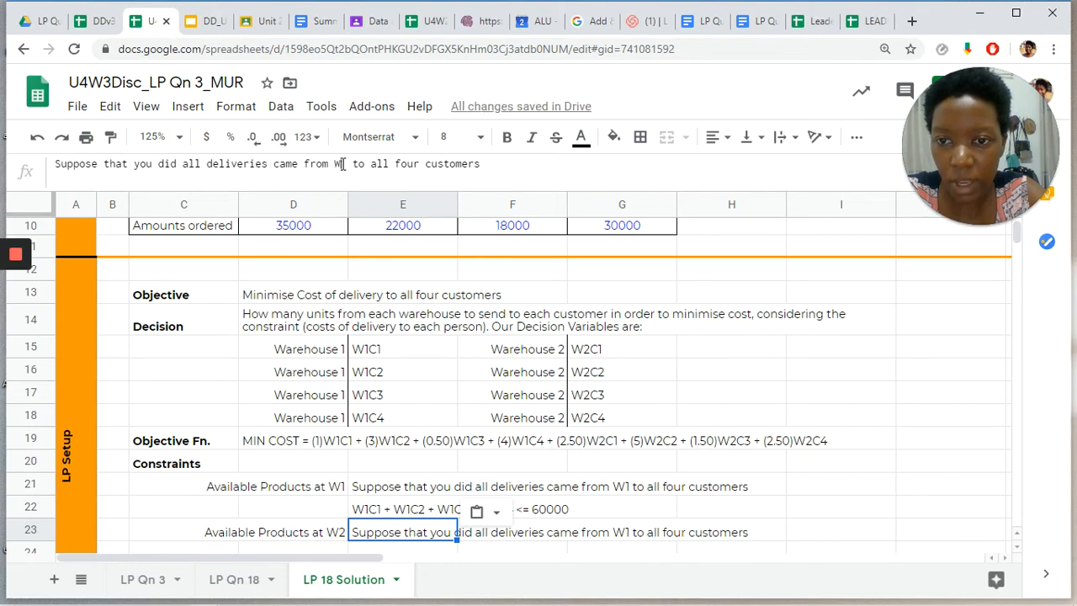
{"action": "key", "text": "BackSpace"}
{"action": "type", "text": "2"}
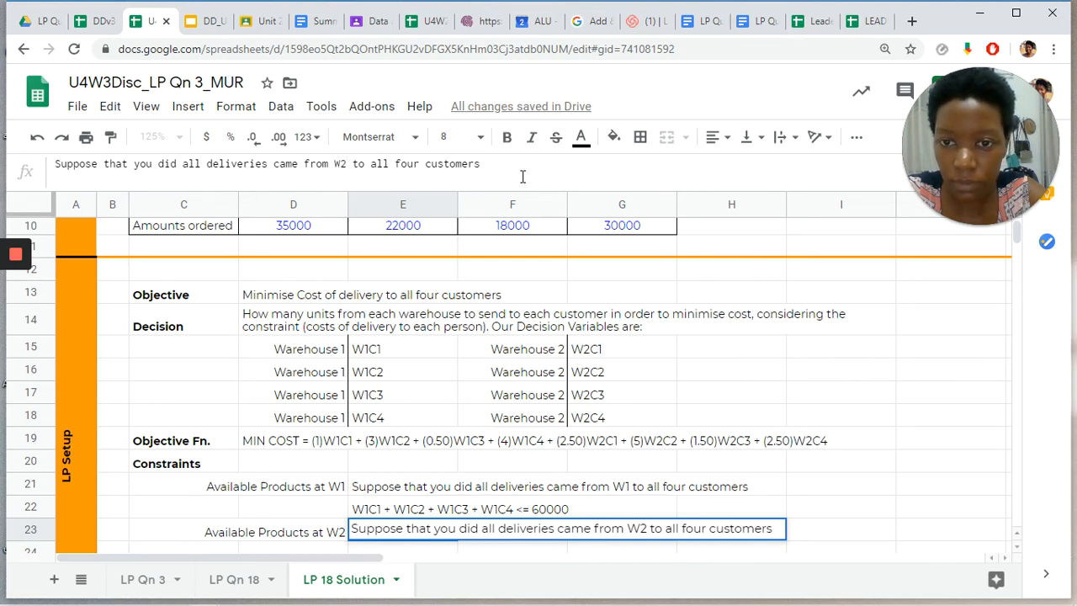
{"action": "left_click", "coordinate": [379, 545]}
{"action": "key", "text": "Return"}
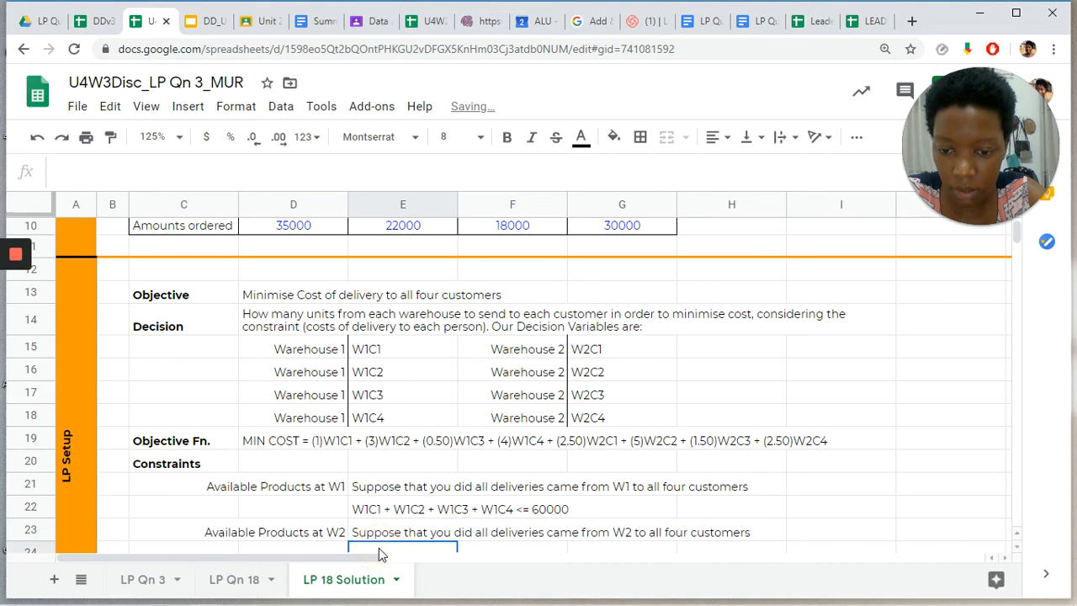
Step: Enter the Warehouse 2 availability constraint "W2C1 + W2C2 +W2C3 +W2C4 <=80000" in E24
{"action": "scroll", "coordinate": [328, 538], "scroll_direction": "down", "scroll_amount": 1}
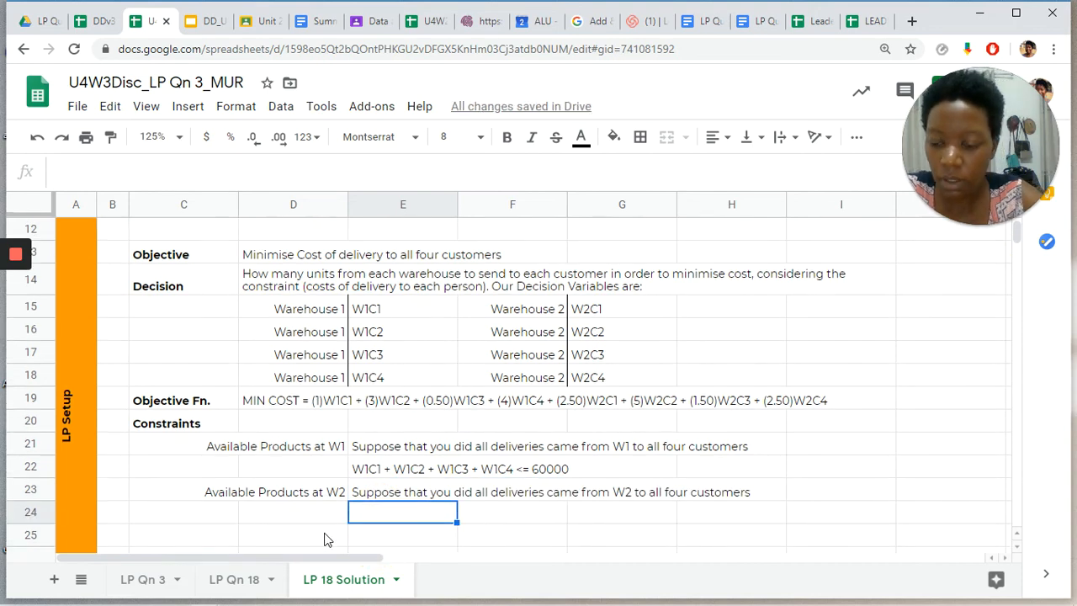
{"action": "type", "text": "W"}
{"action": "key", "text": "BackSpace"}
{"action": "key", "text": "BackSpace"}
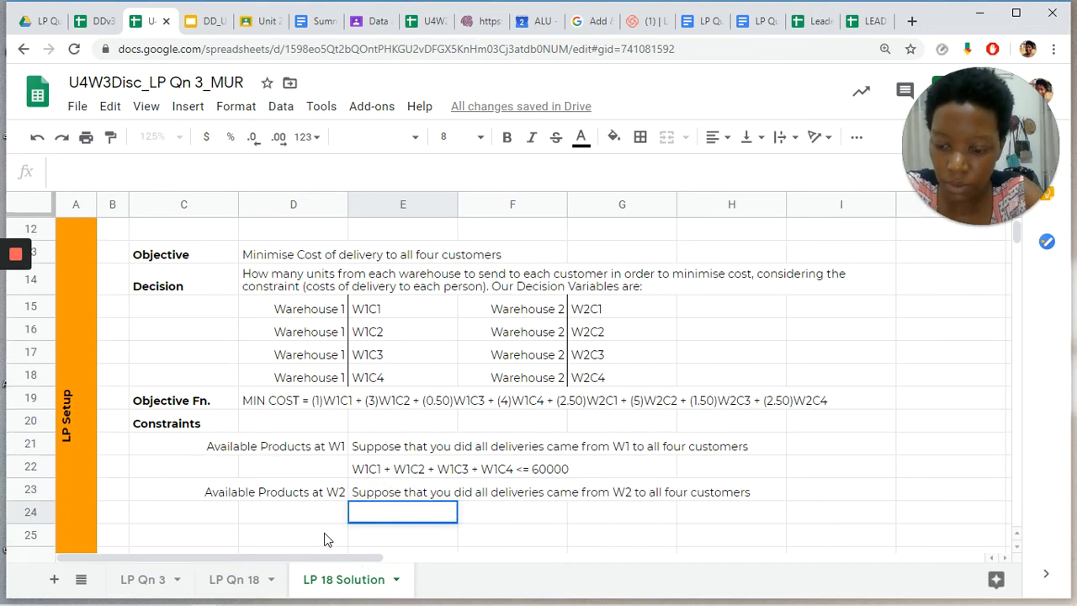
{"action": "type", "text": "W2C1"}
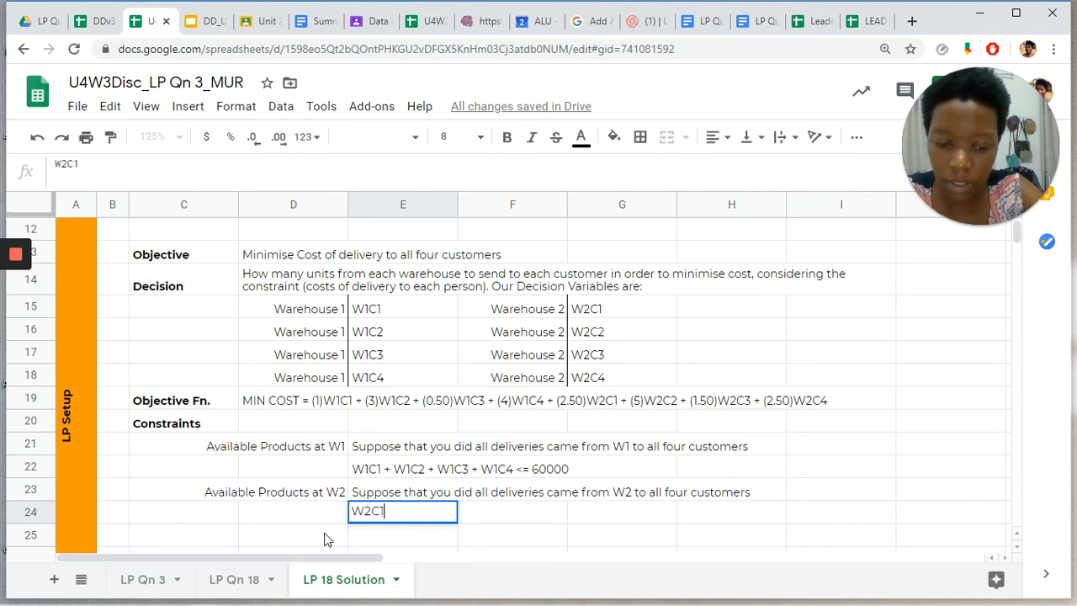
{"action": "type", "text": " +"}
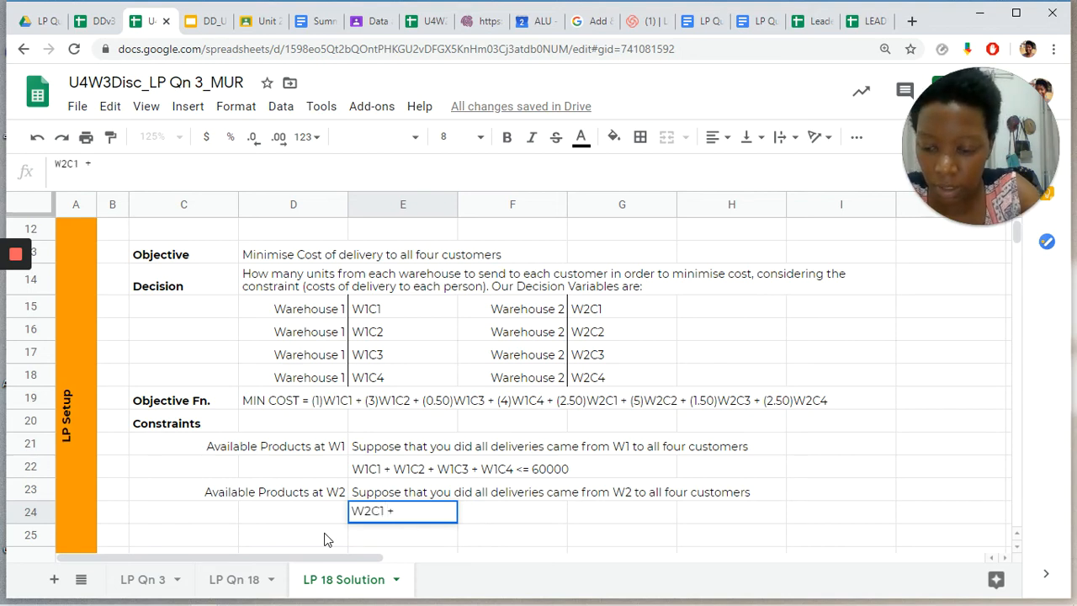
{"action": "type", "text": " W2C2"}
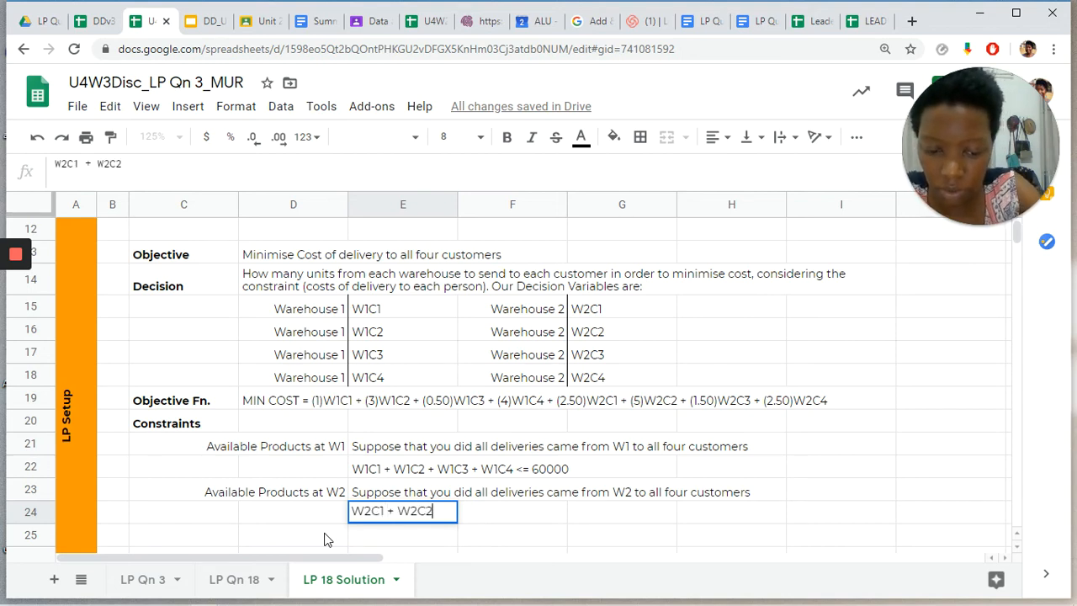
{"action": "type", "text": " +W2"}
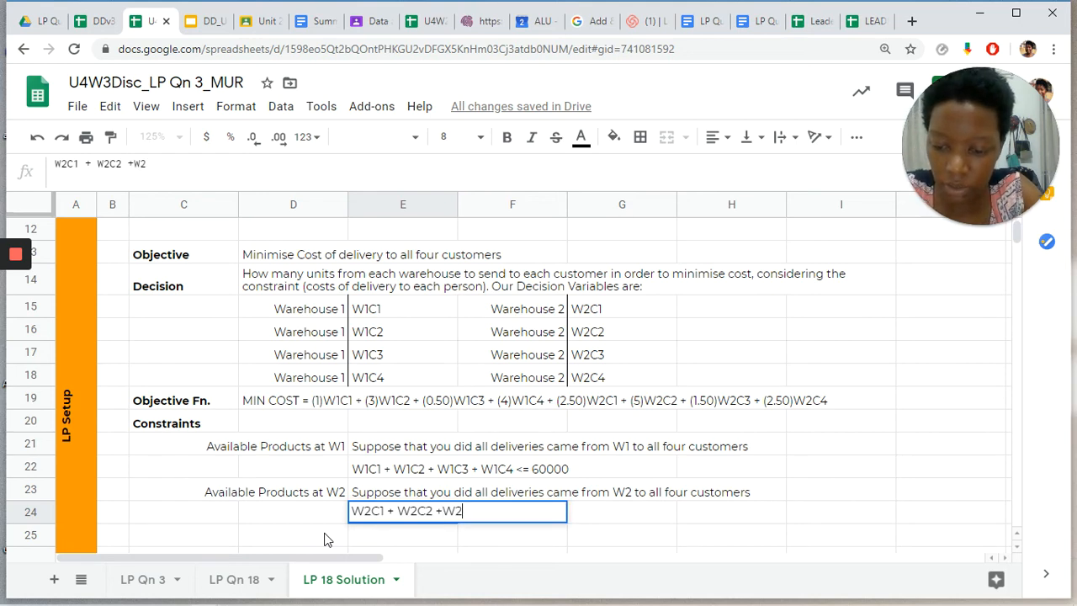
{"action": "type", "text": "C3 +W"}
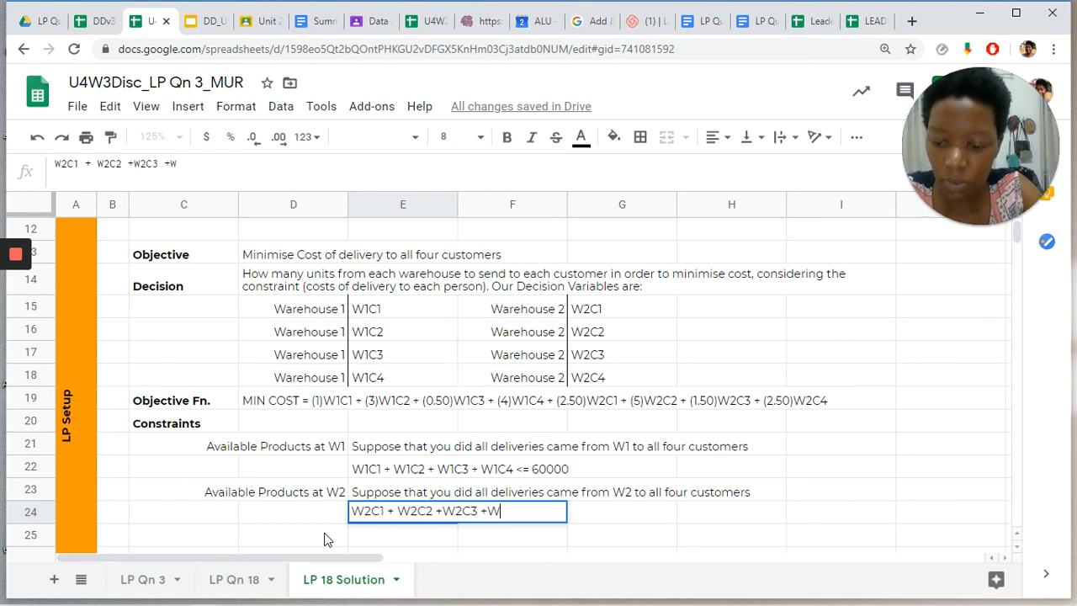
{"action": "type", "text": "2C4"}
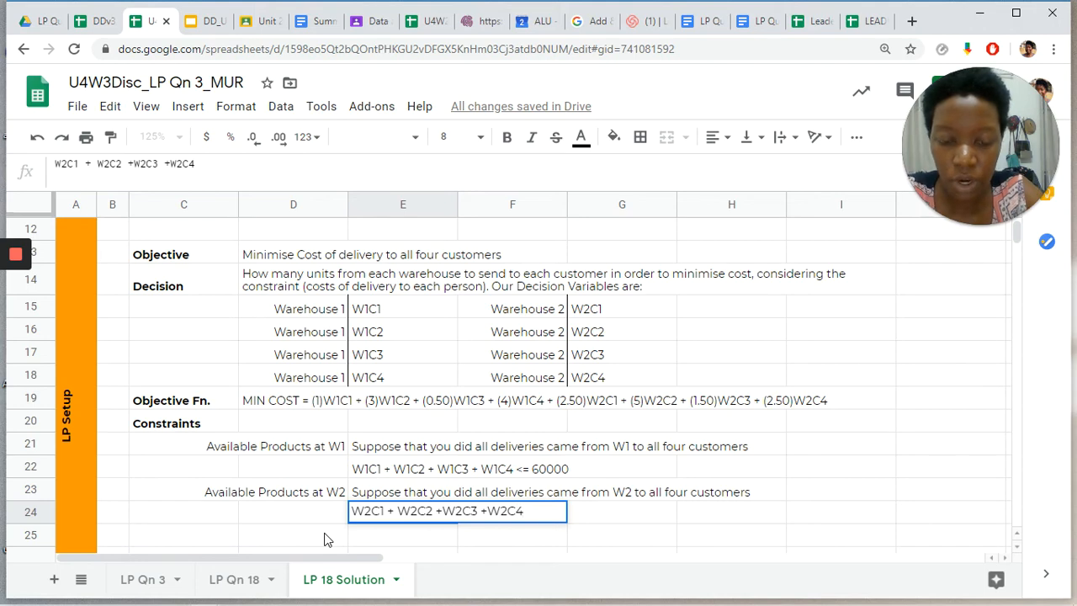
{"action": "type", "text": " <="}
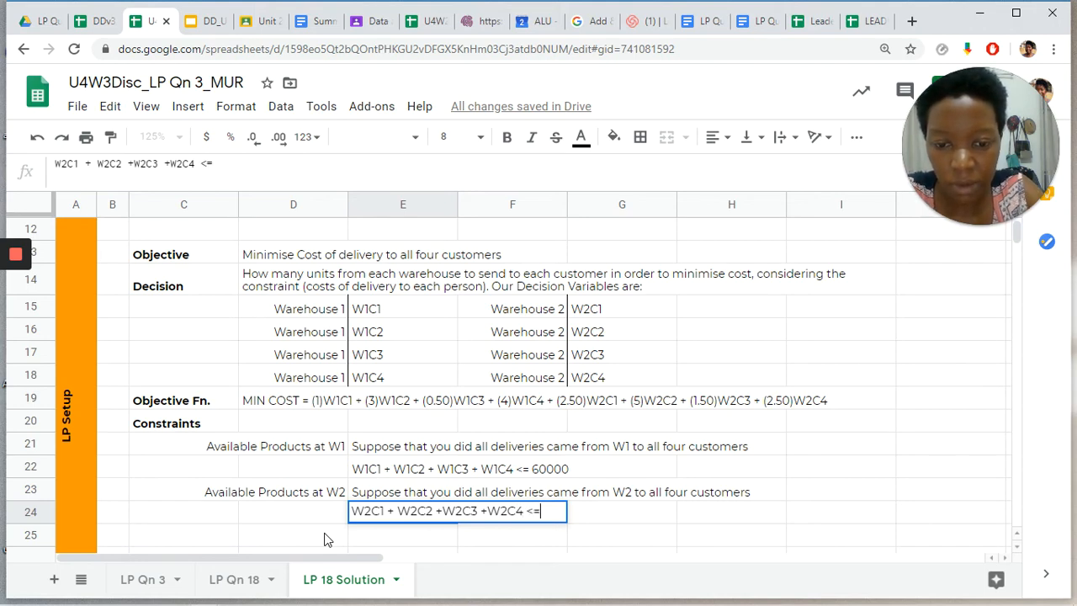
{"action": "type", "text": "80000"}
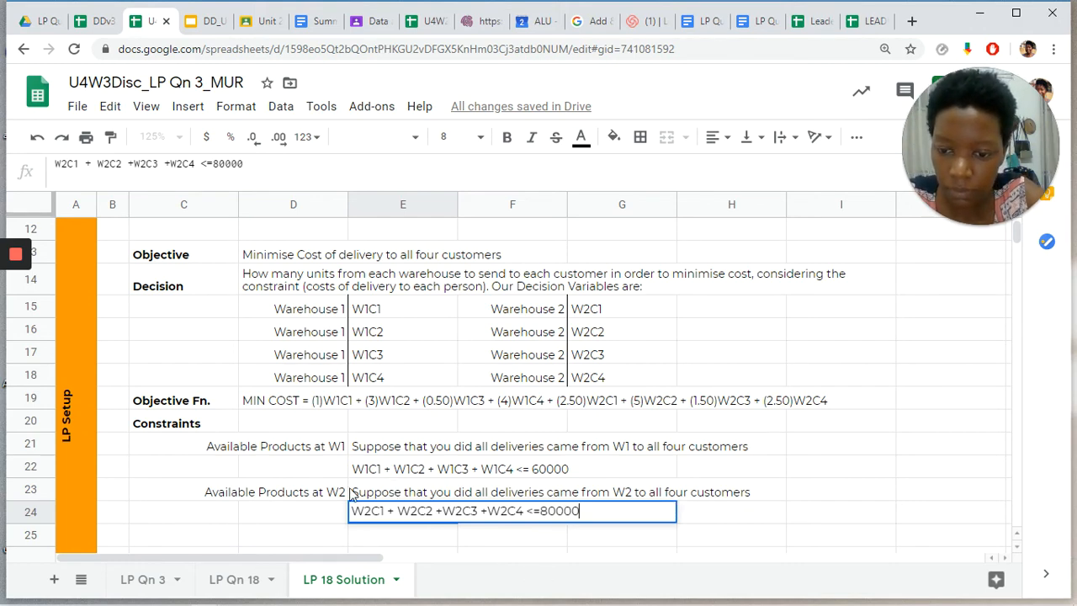
Step: Add a right border to the constraint label cells D21:D25
{"action": "left_click", "coordinate": [326, 495]}
{"action": "left_click", "coordinate": [324, 450]}
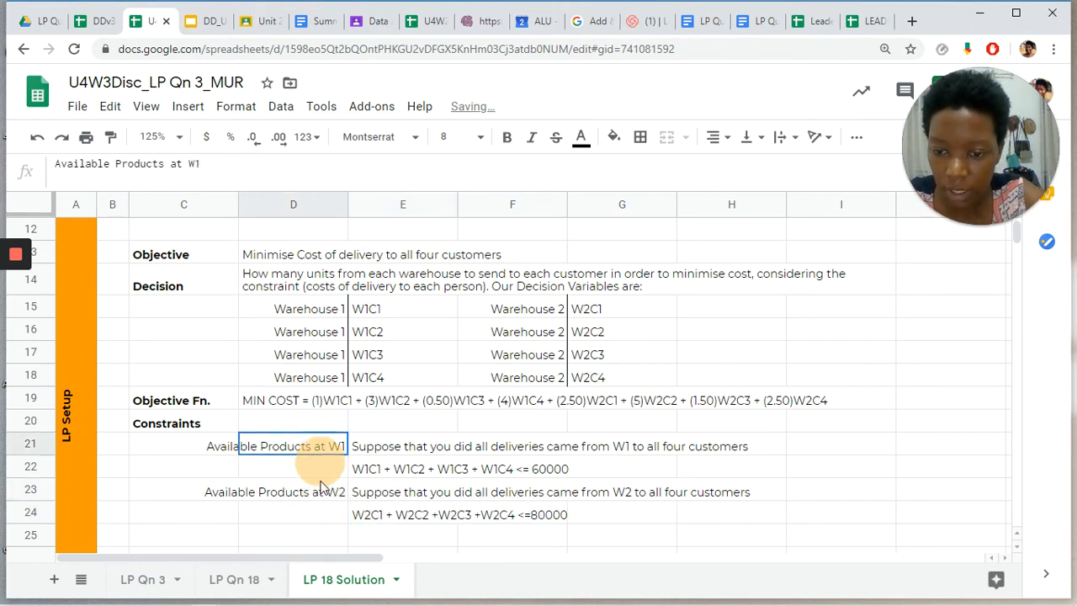
{"action": "left_click_drag", "start_coordinate": [320, 486], "coordinate": [315, 547]}
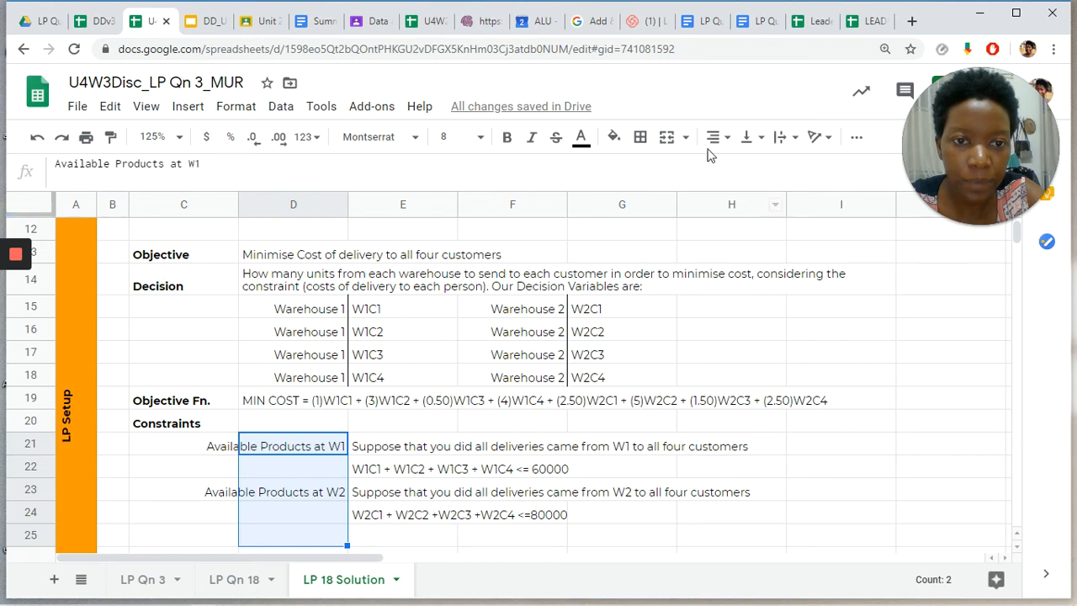
{"action": "left_click", "coordinate": [640, 138]}
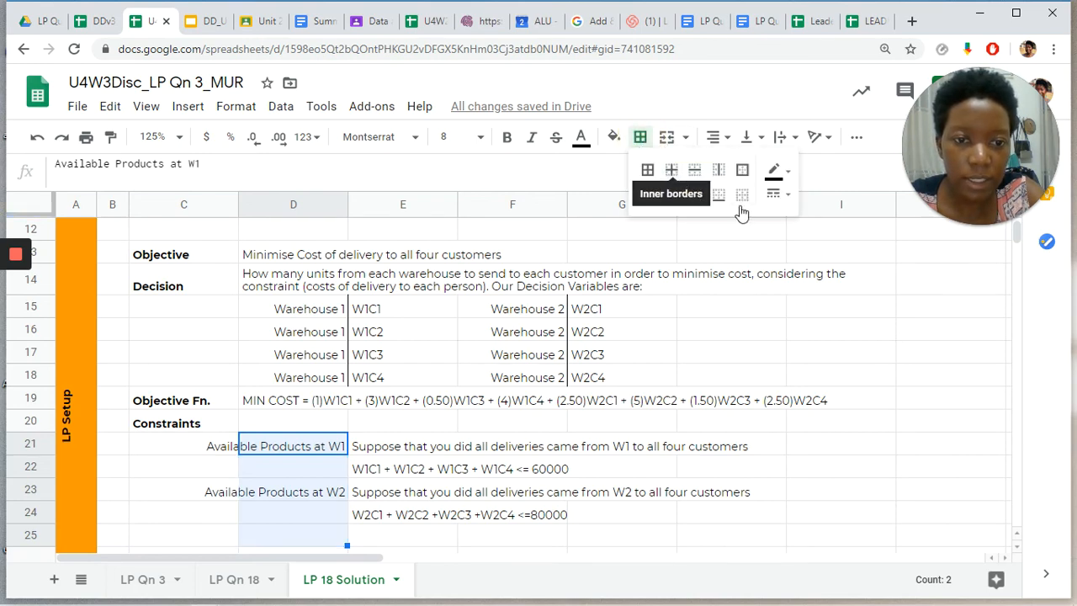
{"action": "left_click", "coordinate": [694, 195]}
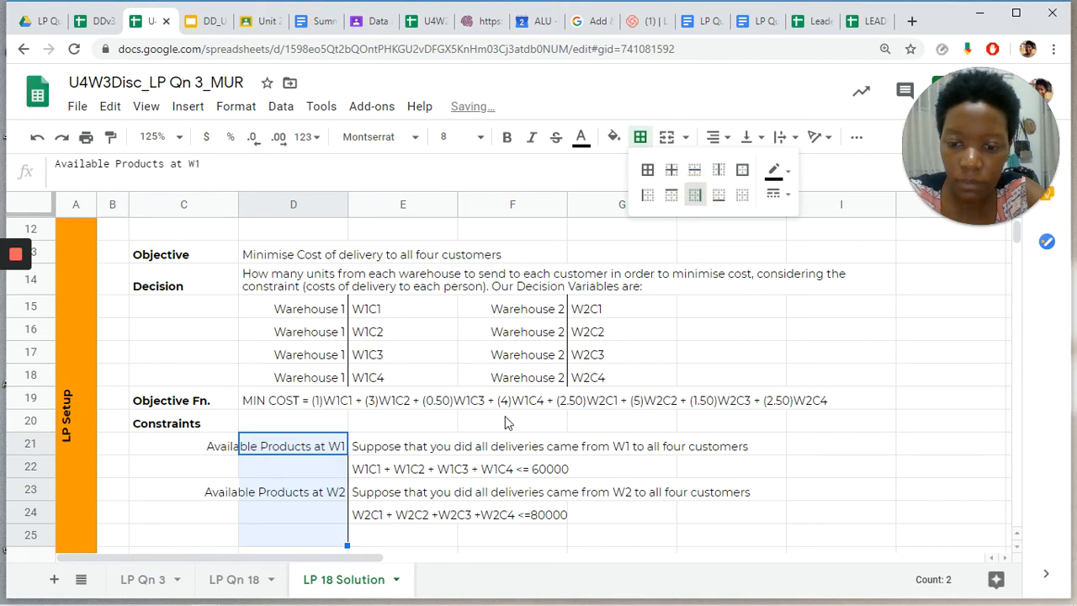
{"action": "left_click", "coordinate": [417, 538]}
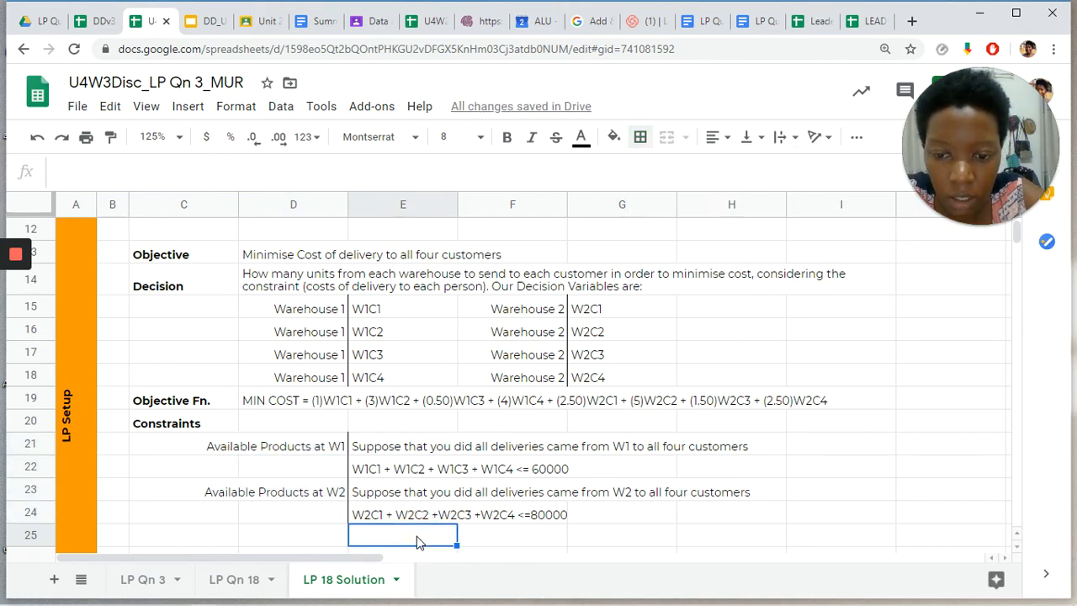
Step: Extend the W1 delivery explanation in E21 with "must not exceed 60 000"
{"action": "scroll", "coordinate": [416, 539], "scroll_direction": "down", "scroll_amount": 1}
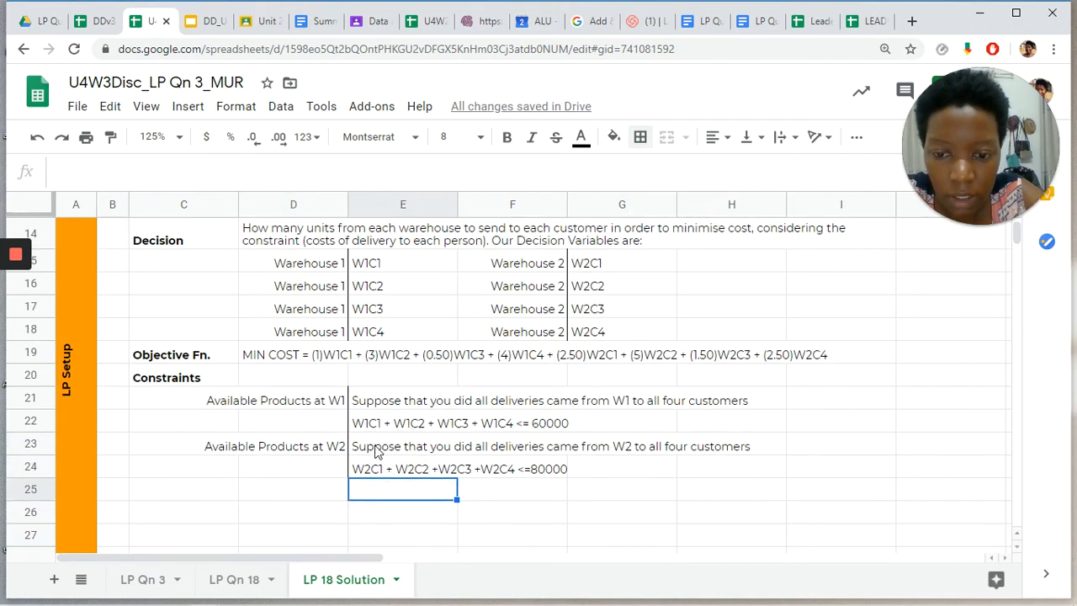
{"action": "left_click", "coordinate": [395, 407]}
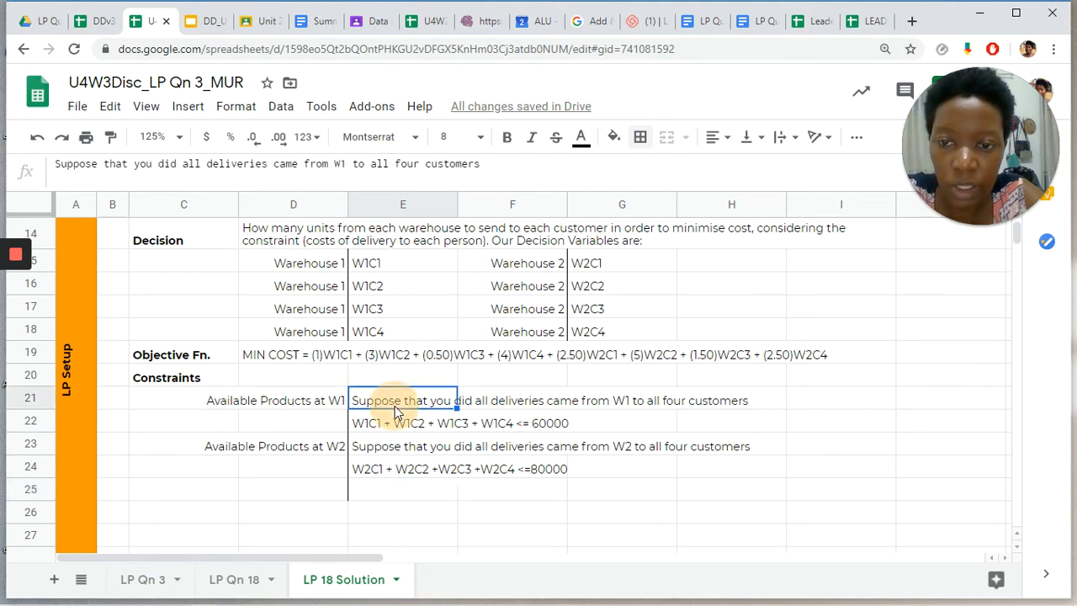
{"action": "left_click", "coordinate": [505, 165]}
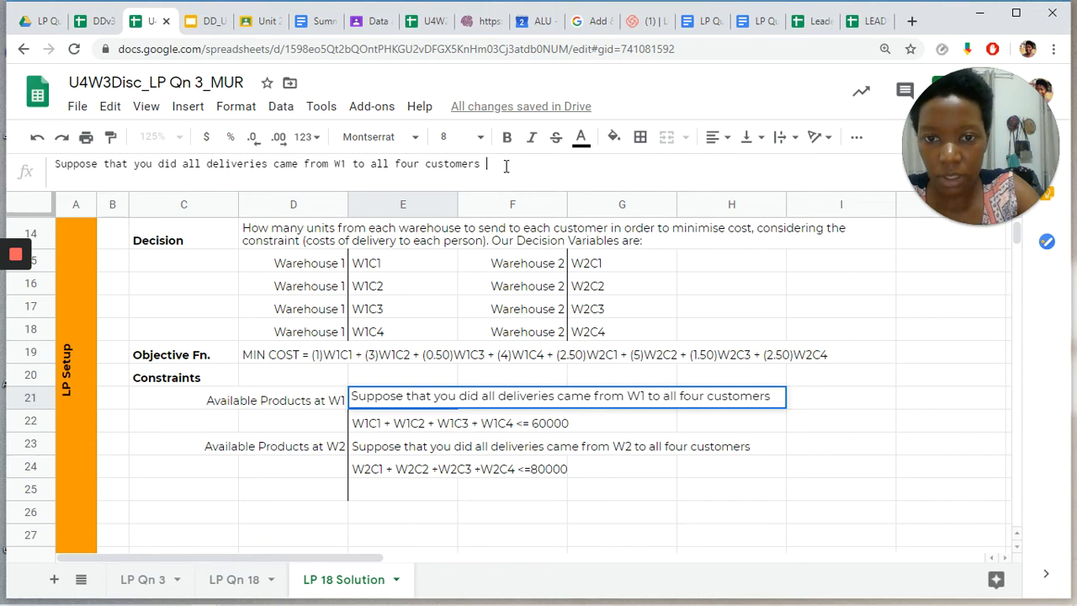
{"action": "type", "text": "m"}
{"action": "key", "text": "BackSpace"}
{"action": "type", "text": "must"}
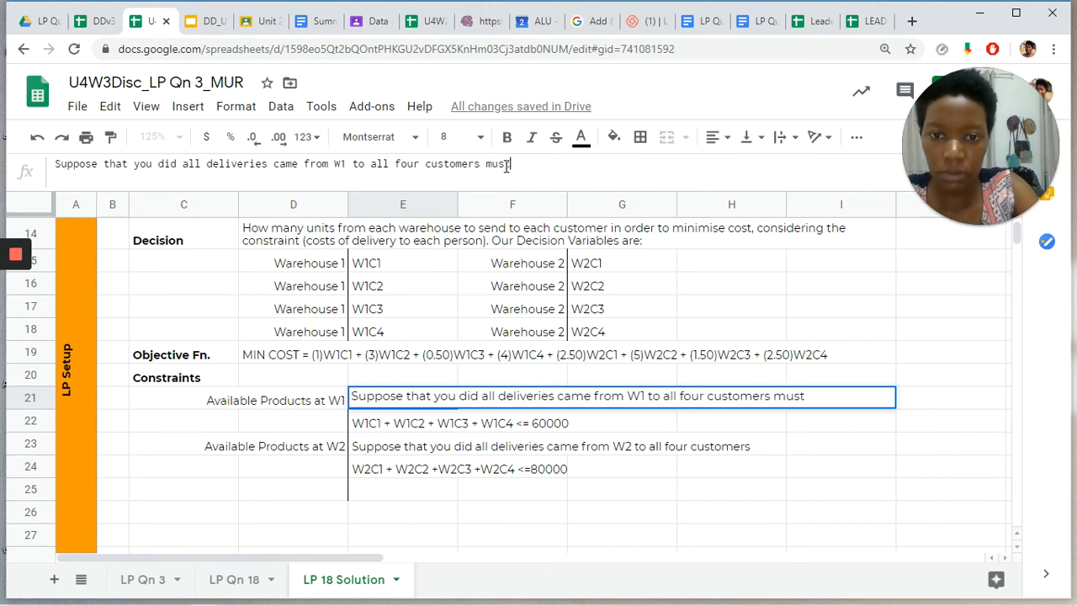
{"action": "type", "text": " not exc"}
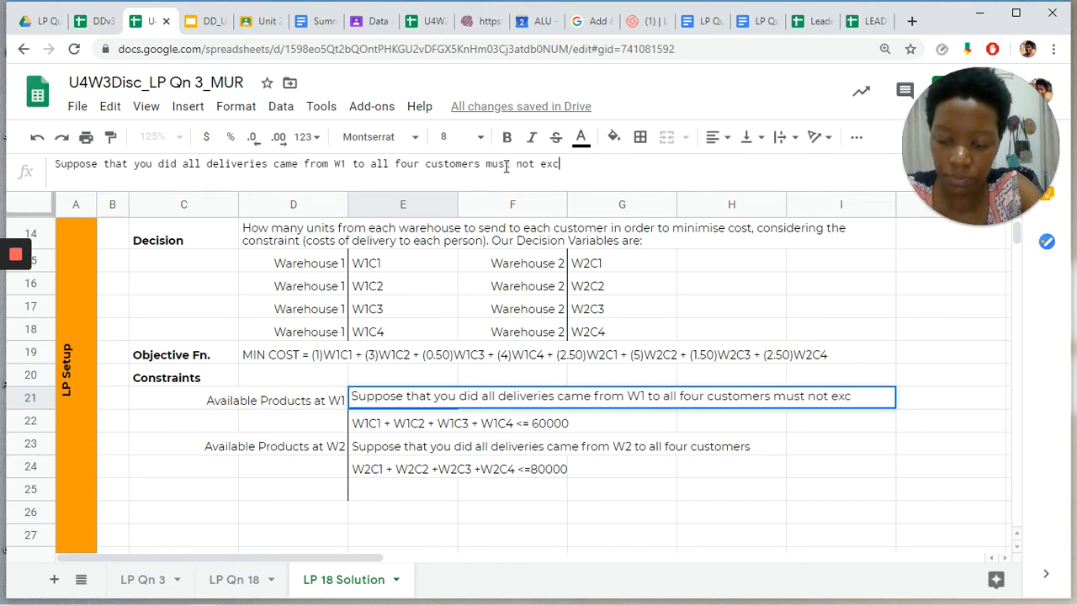
{"action": "type", "text": "eed 60"}
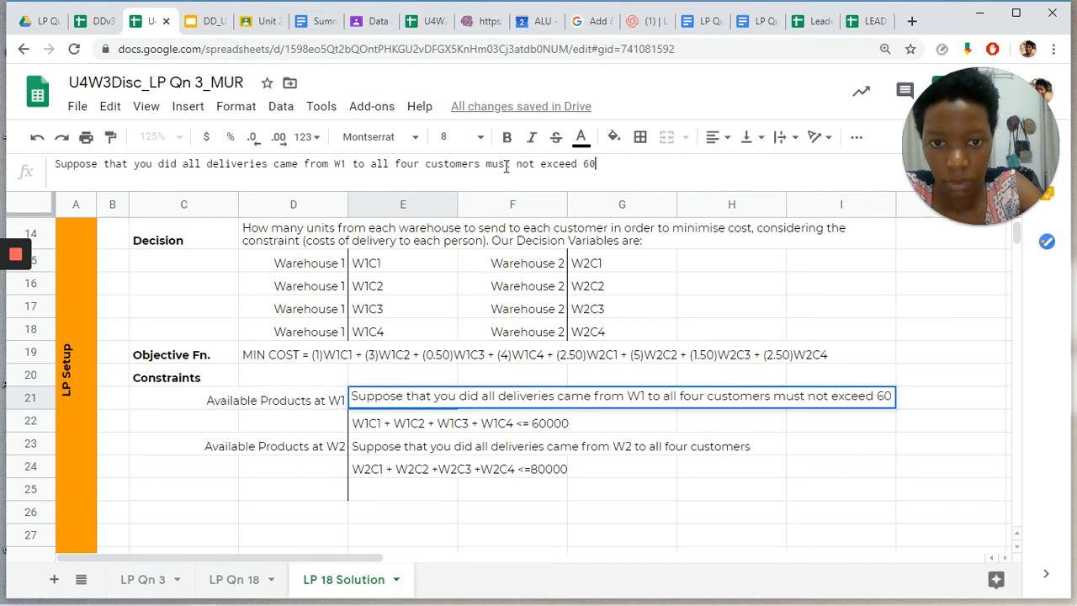
{"action": "type", "text": " 000"}
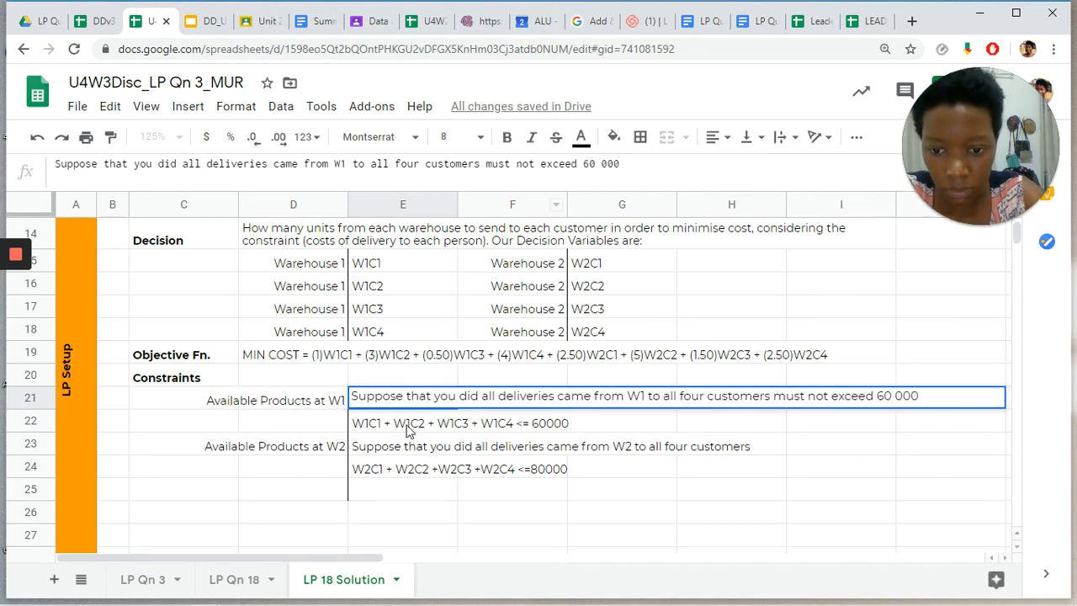
Step: Extend the W2 delivery explanation in E23 with "must not exceed 80 000" and select D25 for the next label
{"action": "left_click", "coordinate": [402, 453]}
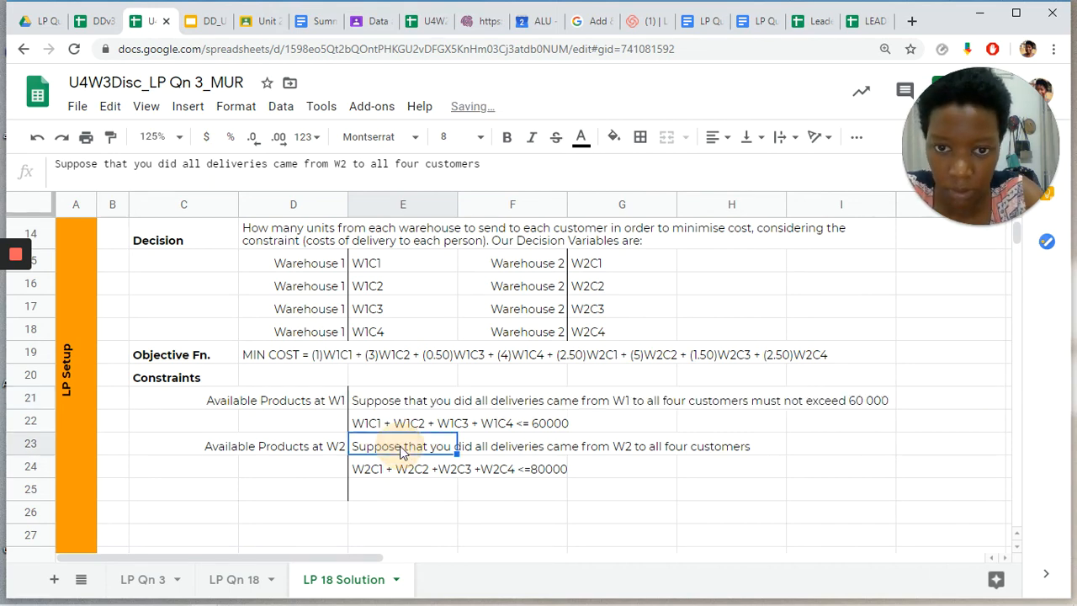
{"action": "left_click", "coordinate": [538, 177]}
{"action": "type", "text": "must not e"}
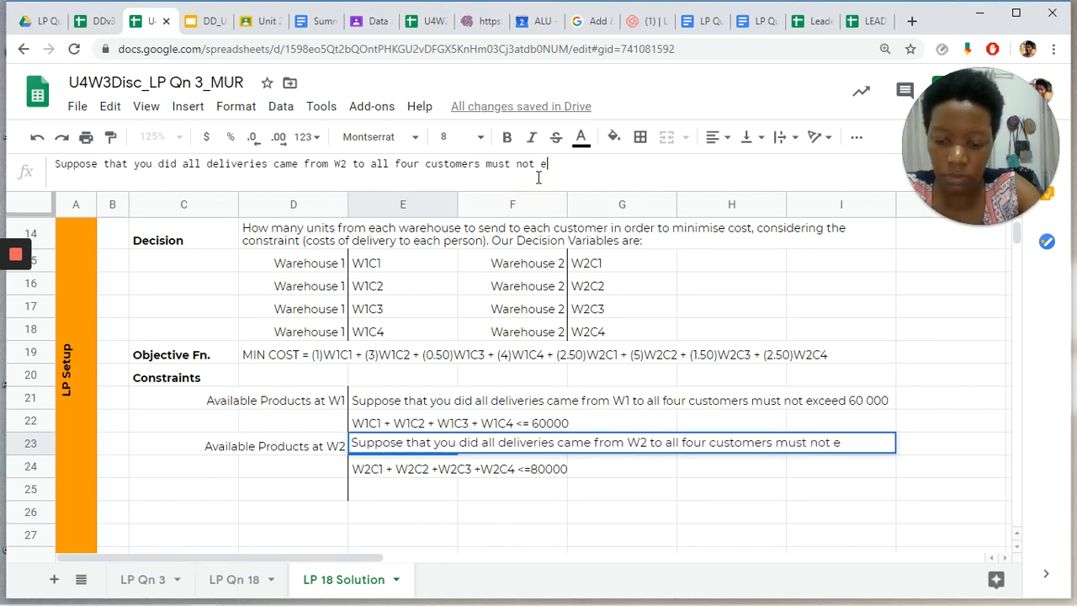
{"action": "type", "text": "xceed 80 000"}
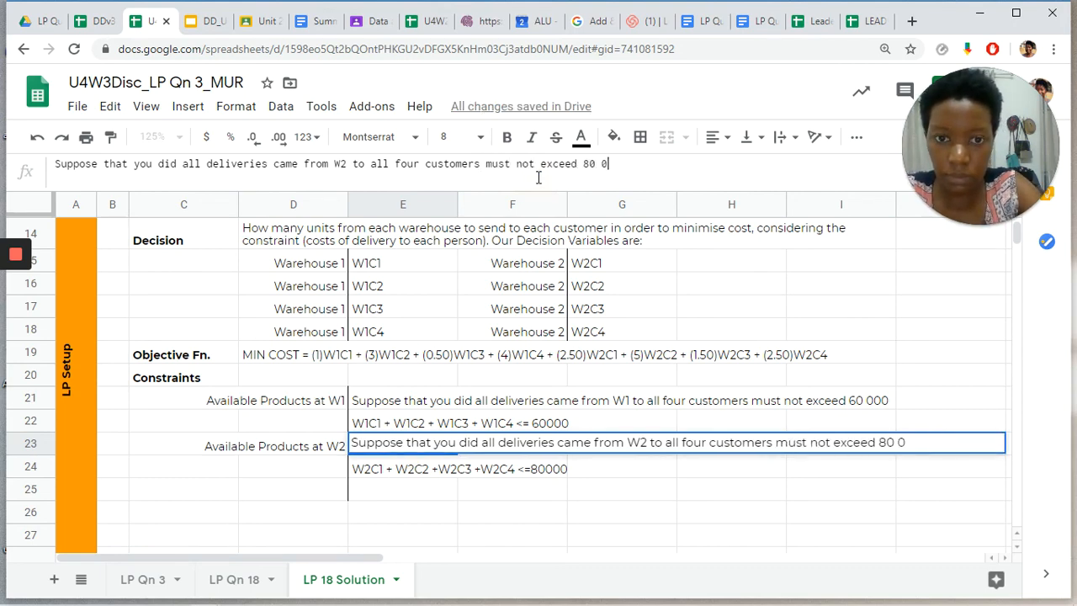
{"action": "left_click", "coordinate": [476, 526]}
{"action": "left_click", "coordinate": [301, 492]}
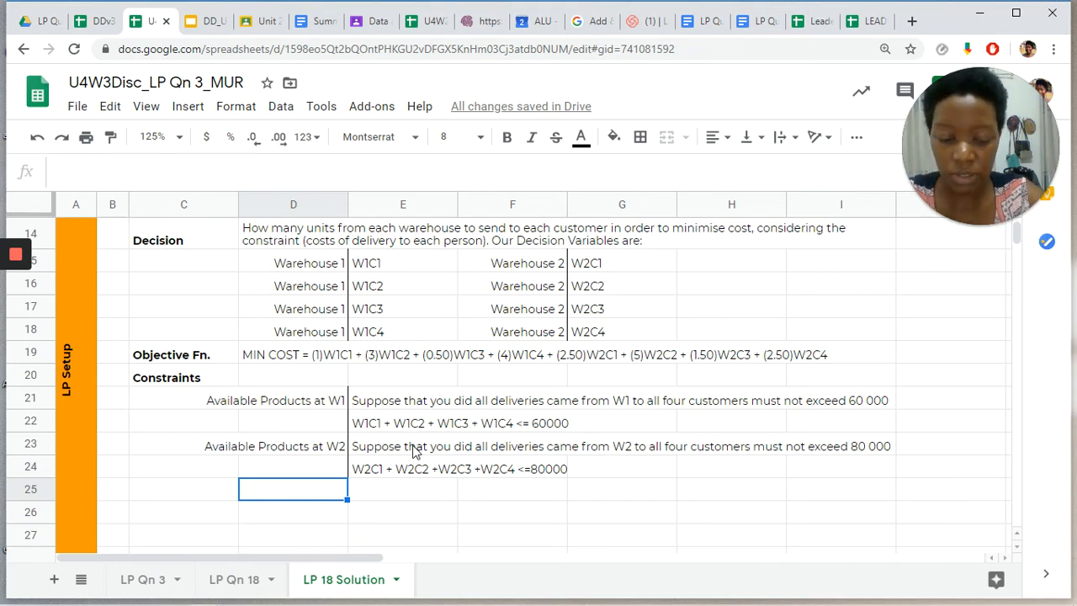
{"action": "type", "text": "Amount"}
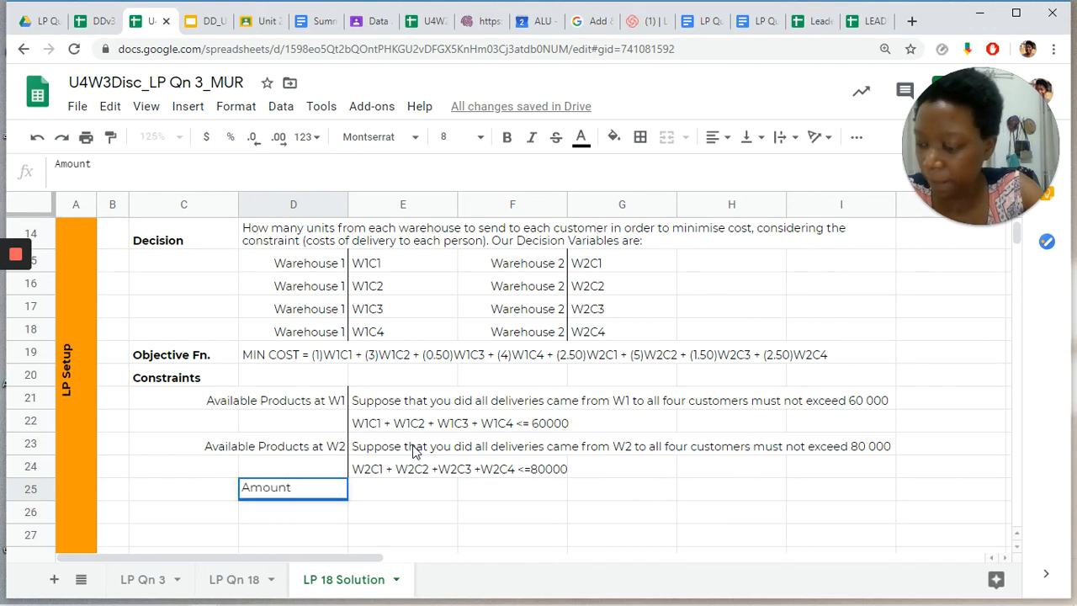
{"action": "key", "text": "BackSpace"}
{"action": "key", "text": "BackSpace"}
{"action": "key", "text": "BackSpace"}
{"action": "key", "text": "BackSpace"}
{"action": "key", "text": "BackSpace"}
{"action": "key", "text": "BackSpace"}
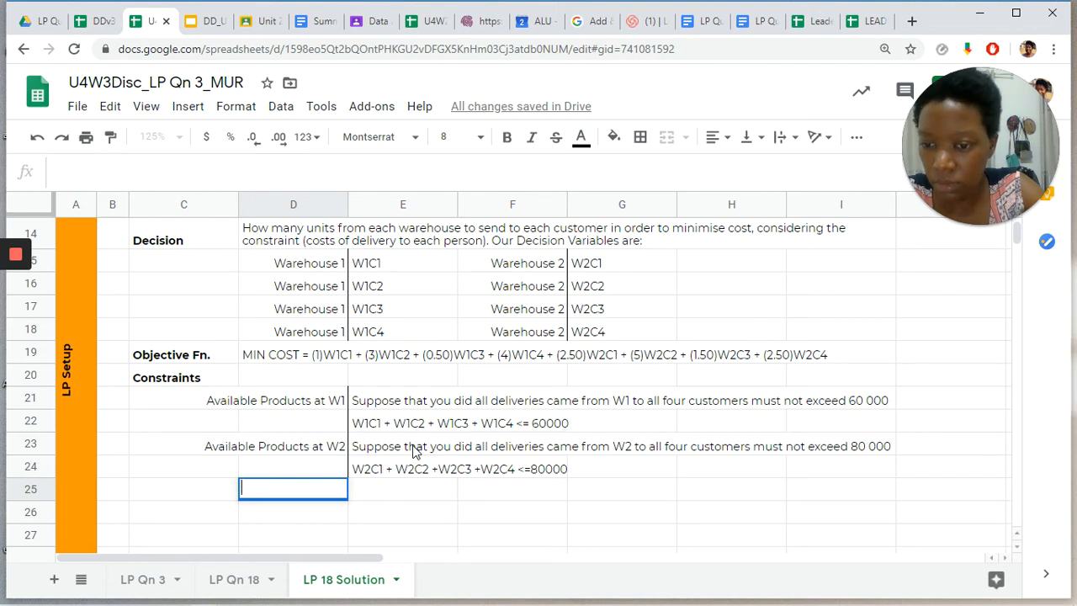
Step: Enter the constraint label "Products delivered" in D25
{"action": "type", "text": "Pro"}
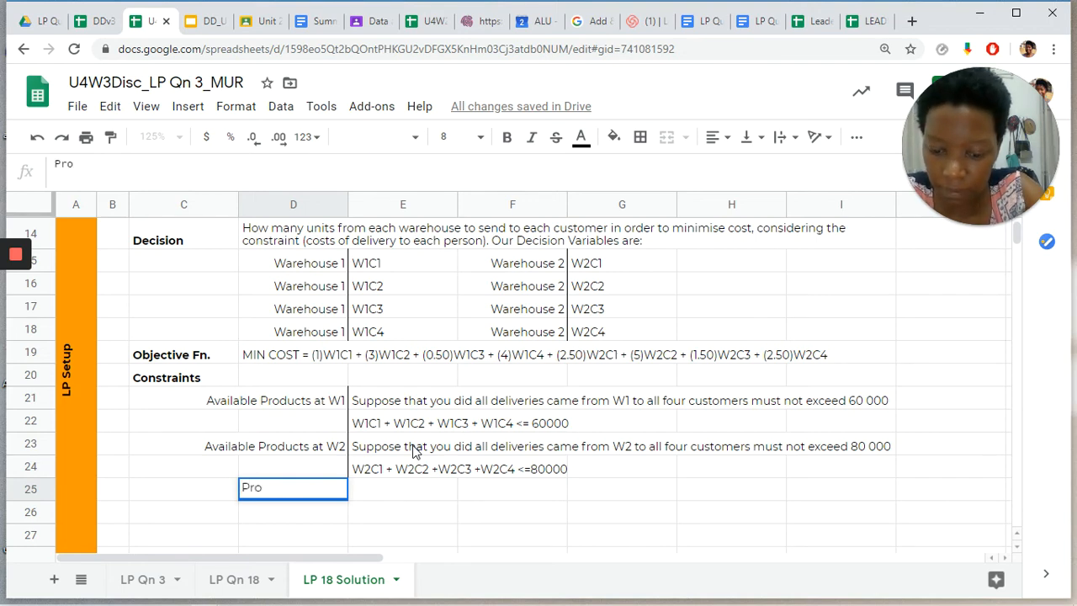
{"action": "type", "text": "ducts deli"}
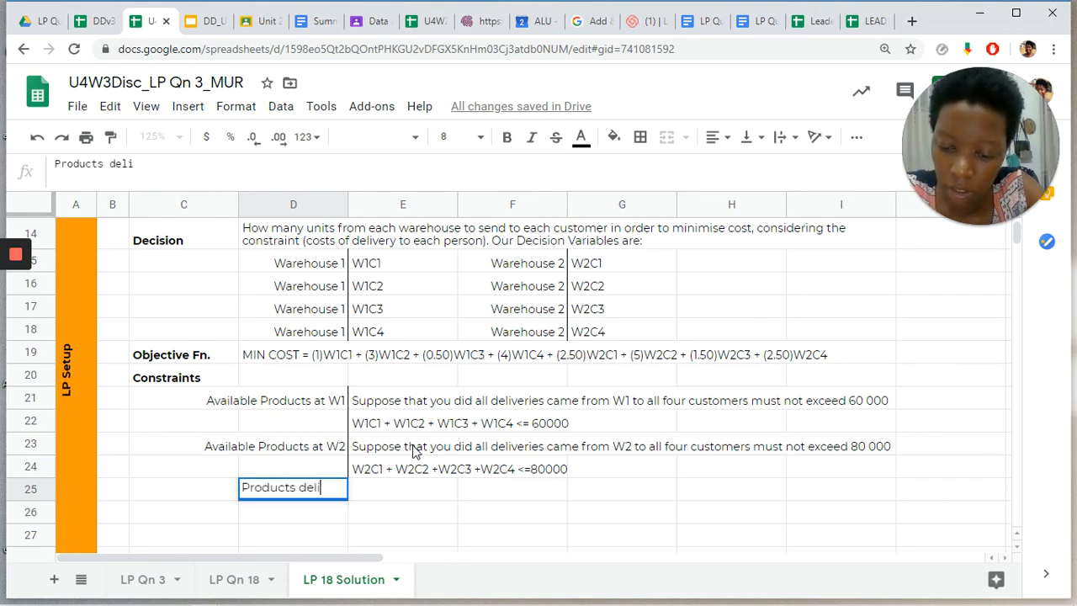
{"action": "type", "text": "vered"}
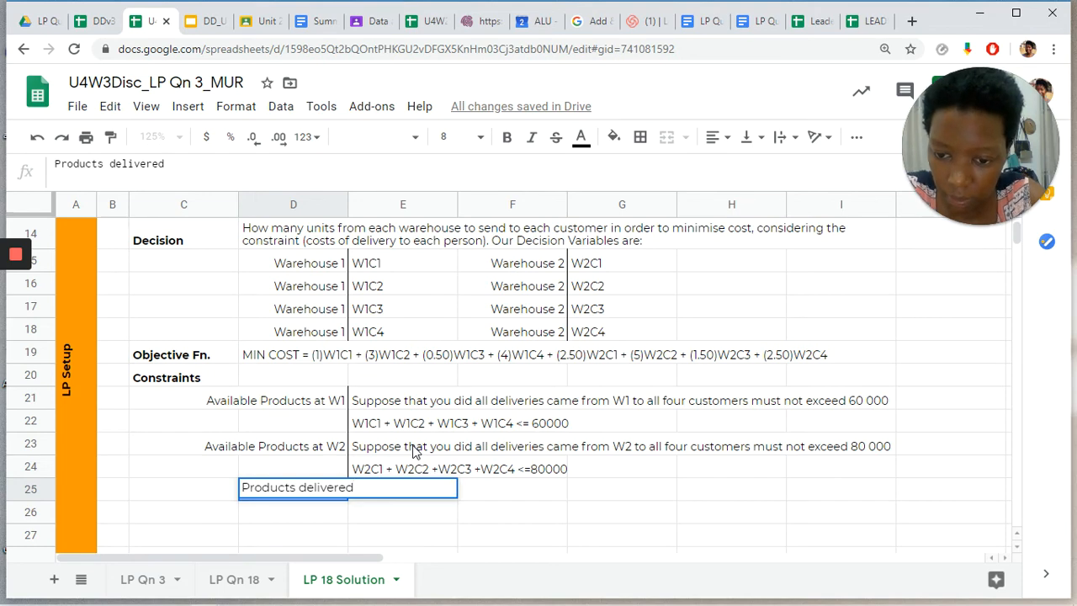
{"action": "left_click", "coordinate": [471, 509]}
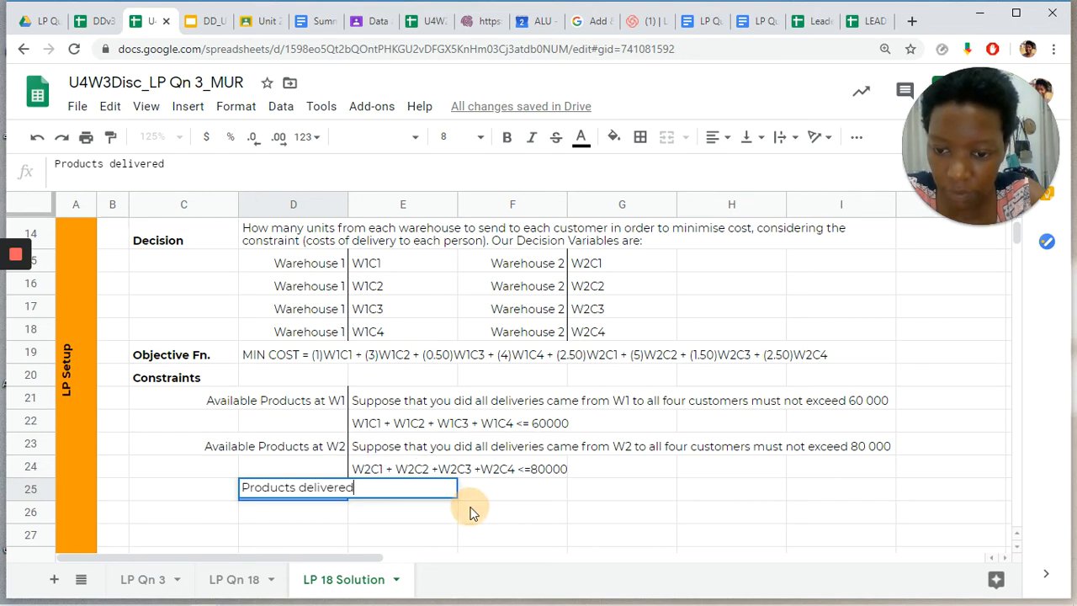
{"action": "left_click", "coordinate": [341, 492]}
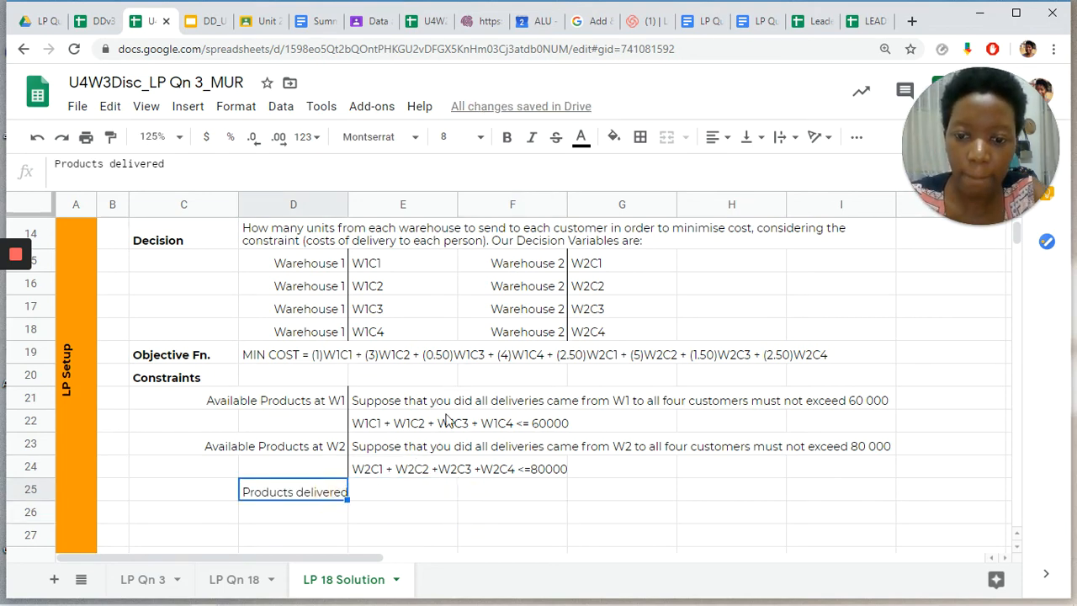
Step: Enter the explanation "Each customer must get the amount they ordered" in E25 beside the Products delivered label
{"action": "left_click", "coordinate": [376, 494]}
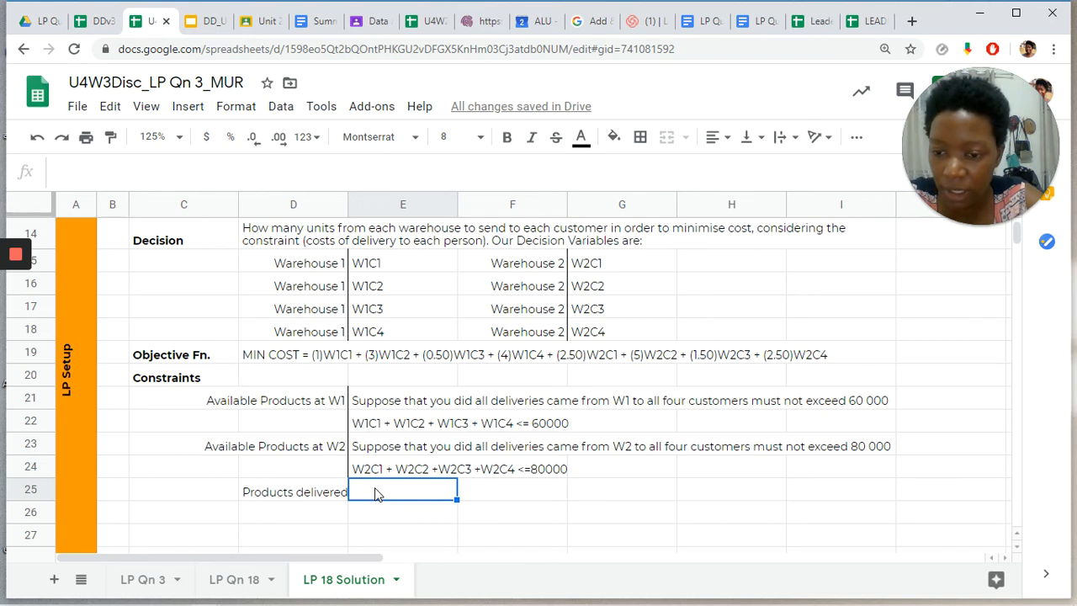
{"action": "type", "text": "Each cus"}
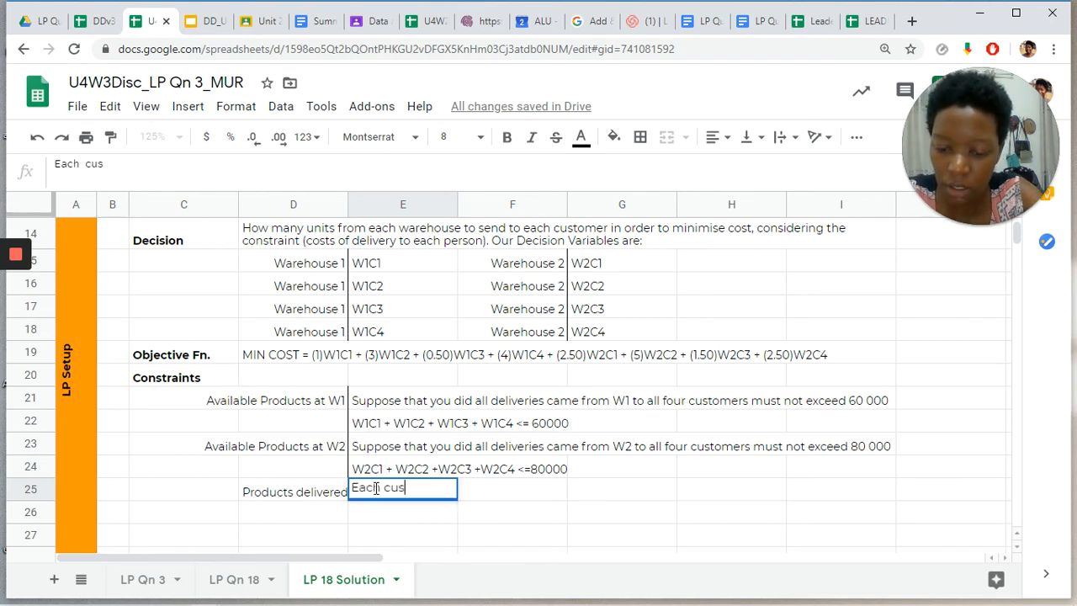
{"action": "type", "text": "tomer must"}
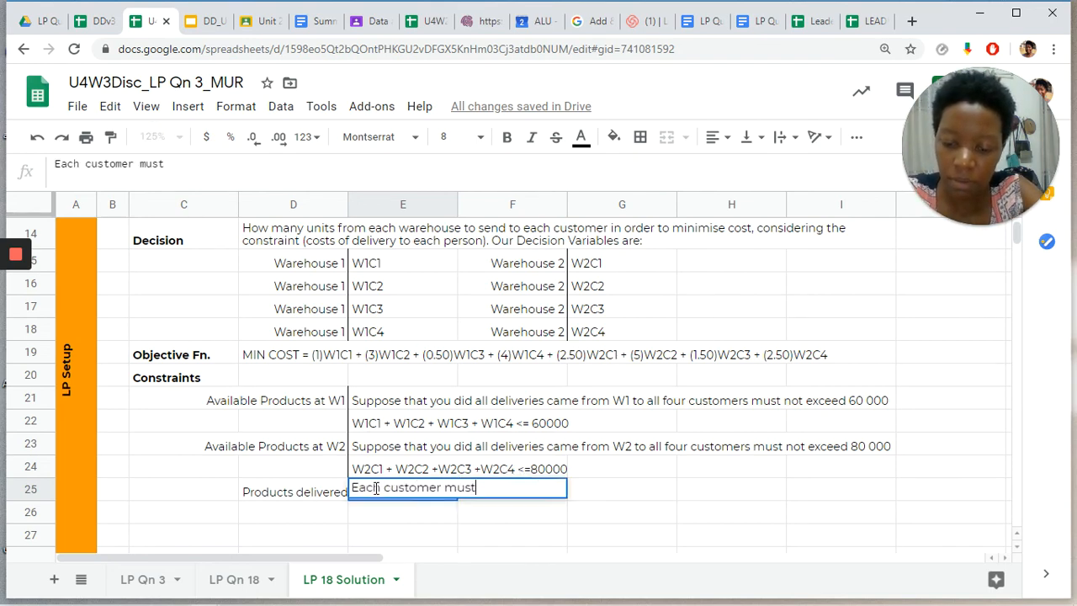
{"action": "type", "text": " get what"}
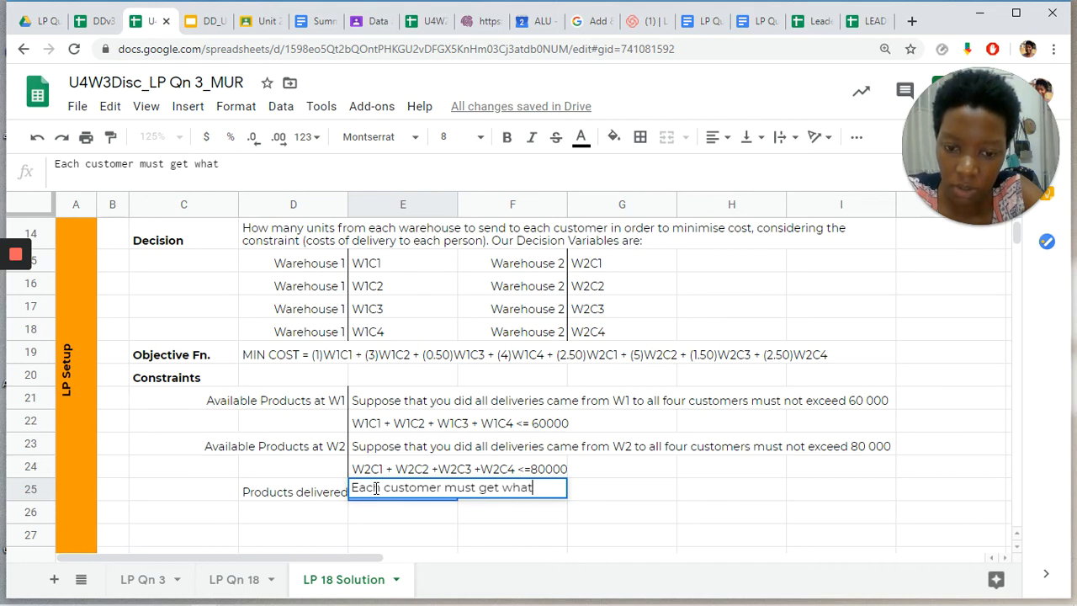
{"action": "key", "text": "BackSpace"}
{"action": "key", "text": "BackSpace"}
{"action": "key", "text": "BackSpace"}
{"action": "key", "text": "BackSpace"}
{"action": "type", "text": "the am"}
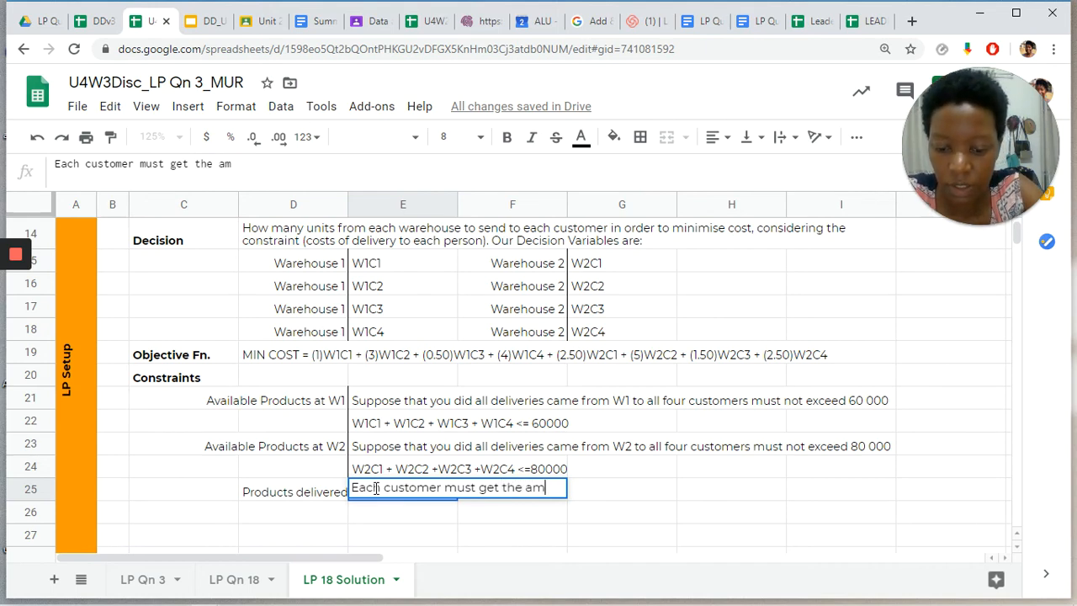
{"action": "type", "text": "ount they ord"}
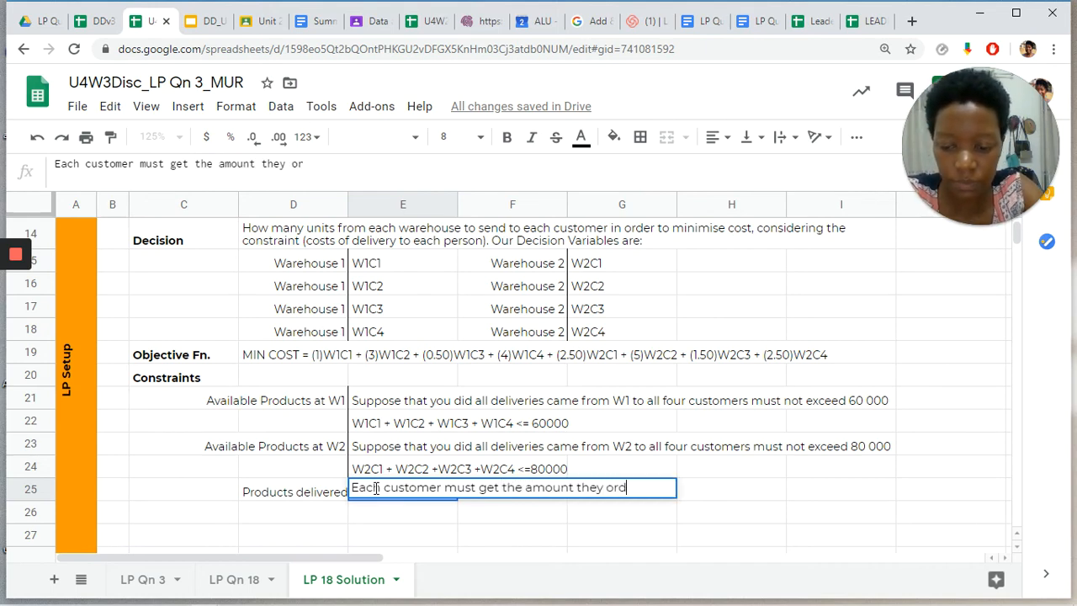
{"action": "type", "text": "ered"}
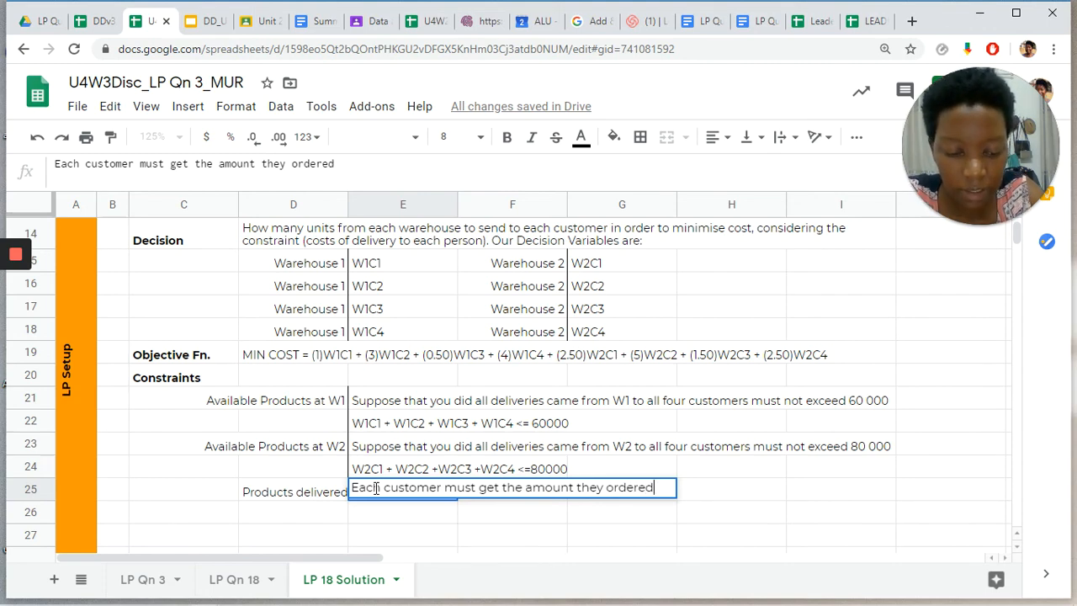
{"action": "key", "text": "Return"}
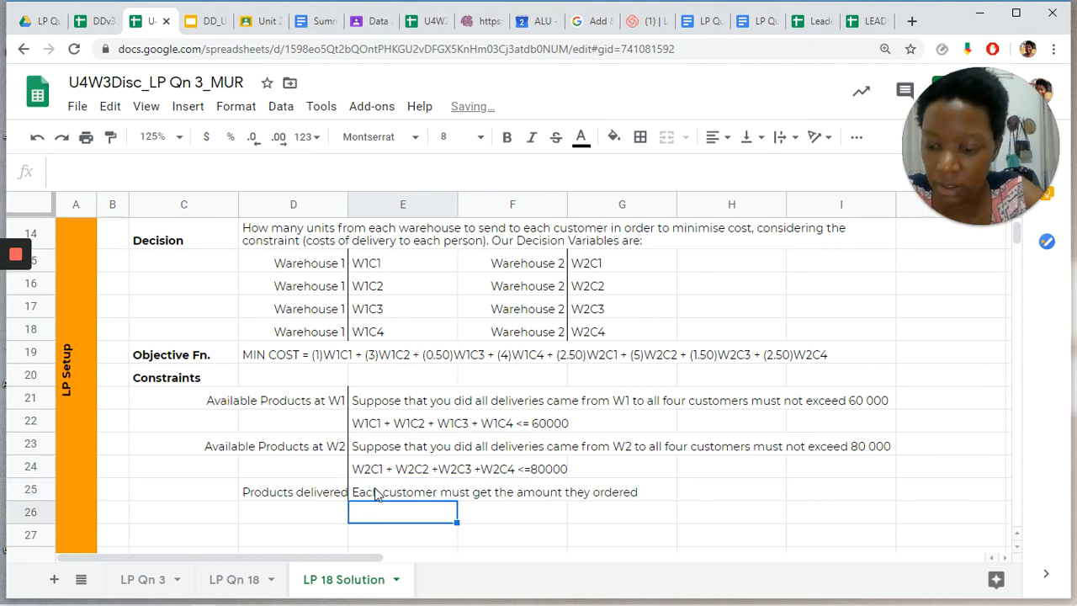
Step: Enter the left side of the first customer's delivery constraint in E26 as "W1C1 + W12C1"
{"action": "type", "text": "W"}
{"action": "key", "text": "BackSpace"}
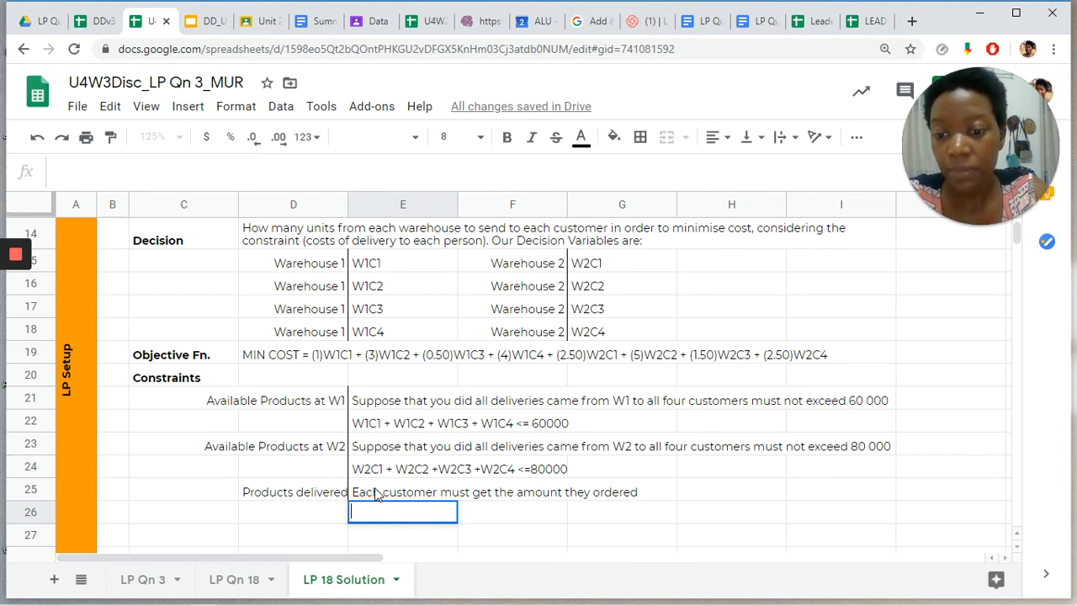
{"action": "type", "text": "W1"}
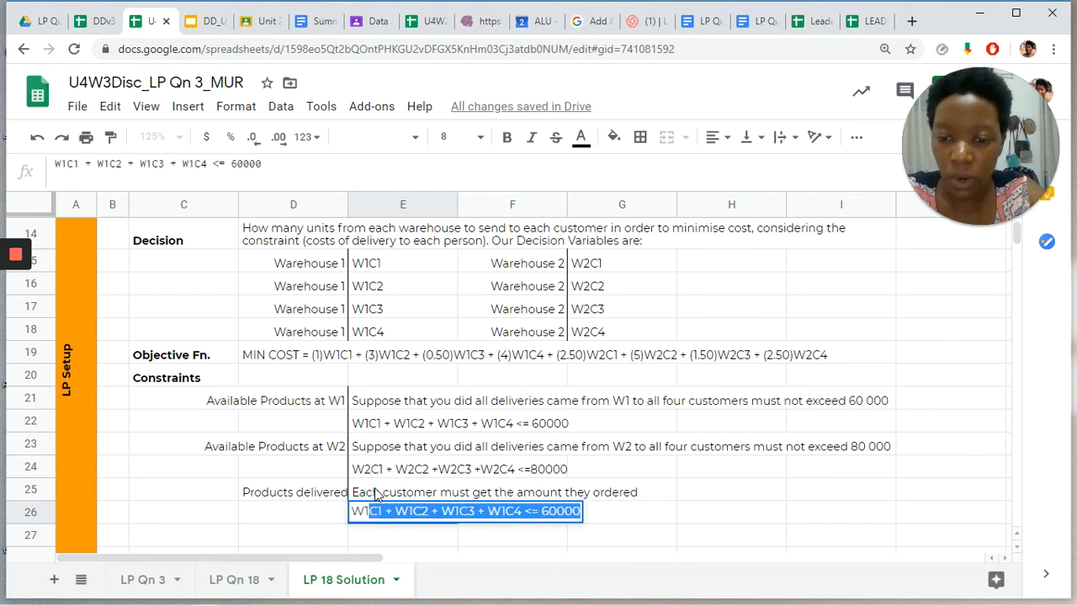
{"action": "type", "text": "C"}
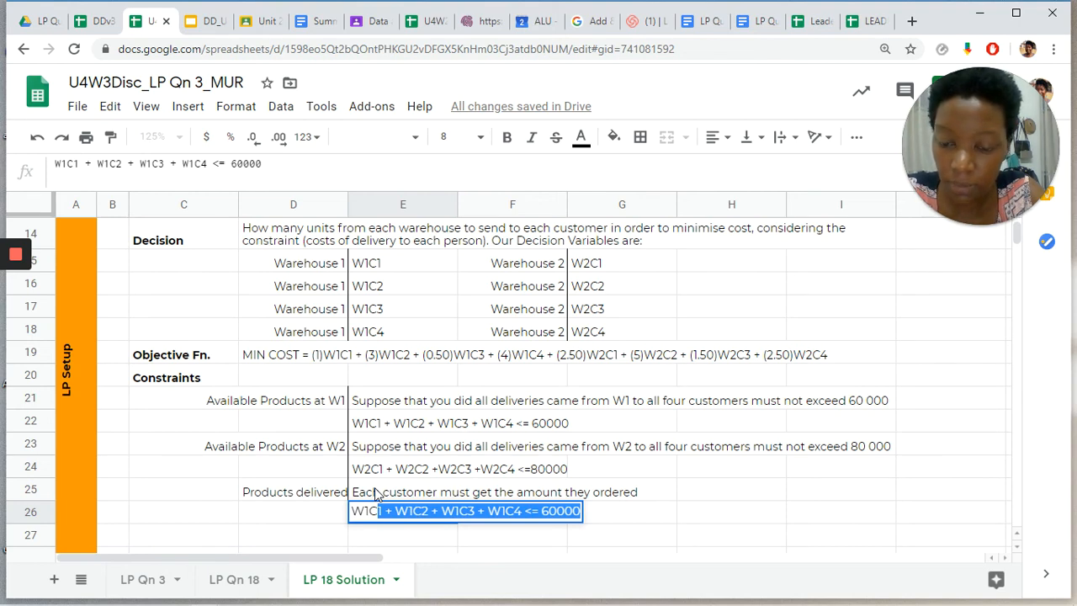
{"action": "type", "text": "1"}
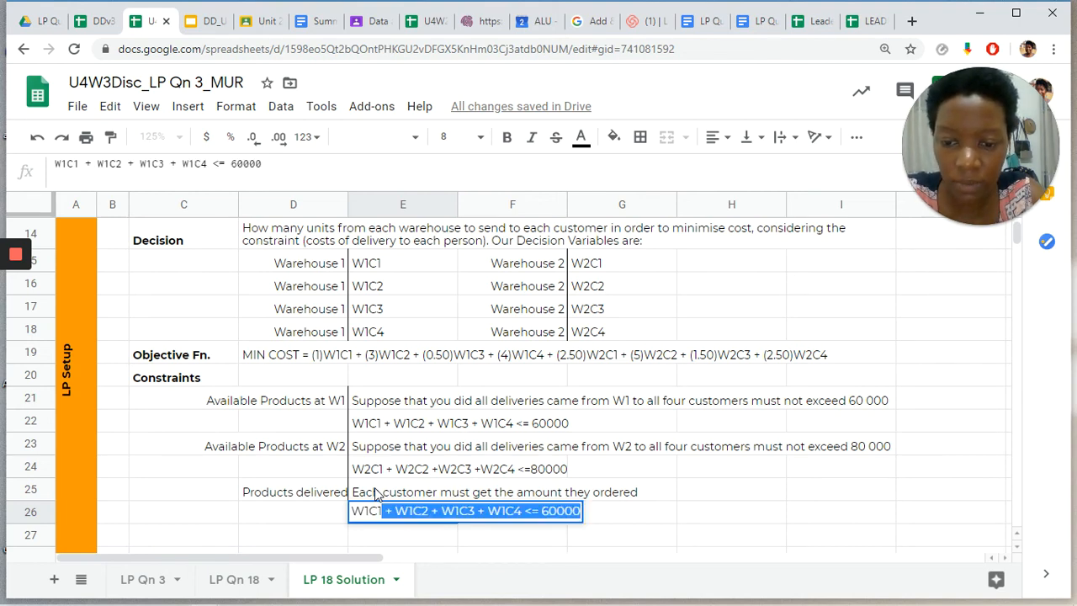
{"action": "key", "text": "shift+Right"}
{"action": "key", "text": "shift+Right"}
{"action": "key", "text": "shift+Right"}
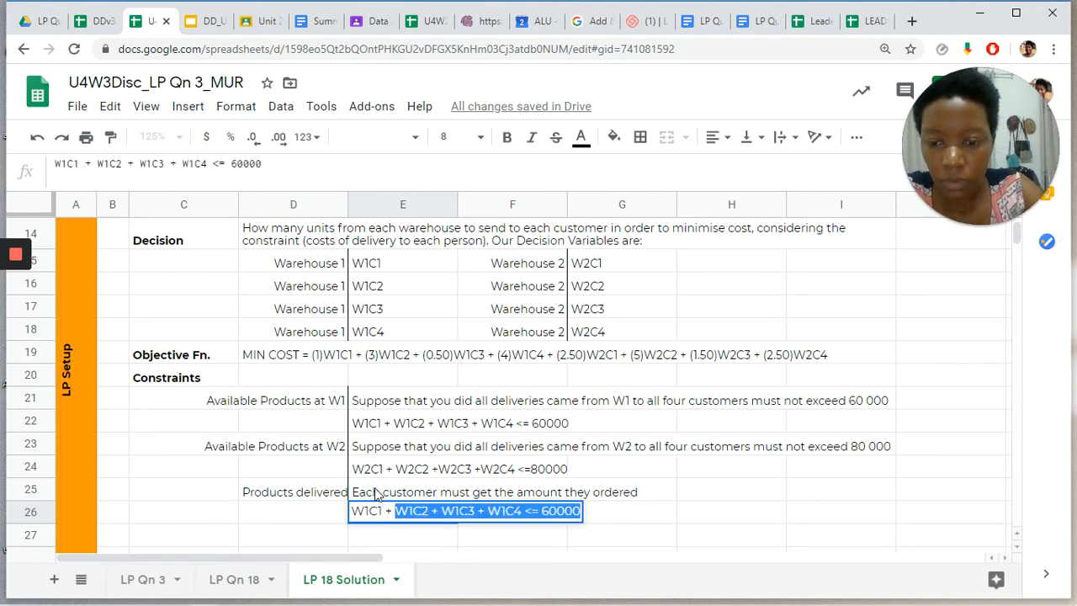
{"action": "key", "text": "shift+Right"}
{"action": "key", "text": "shift+Right"}
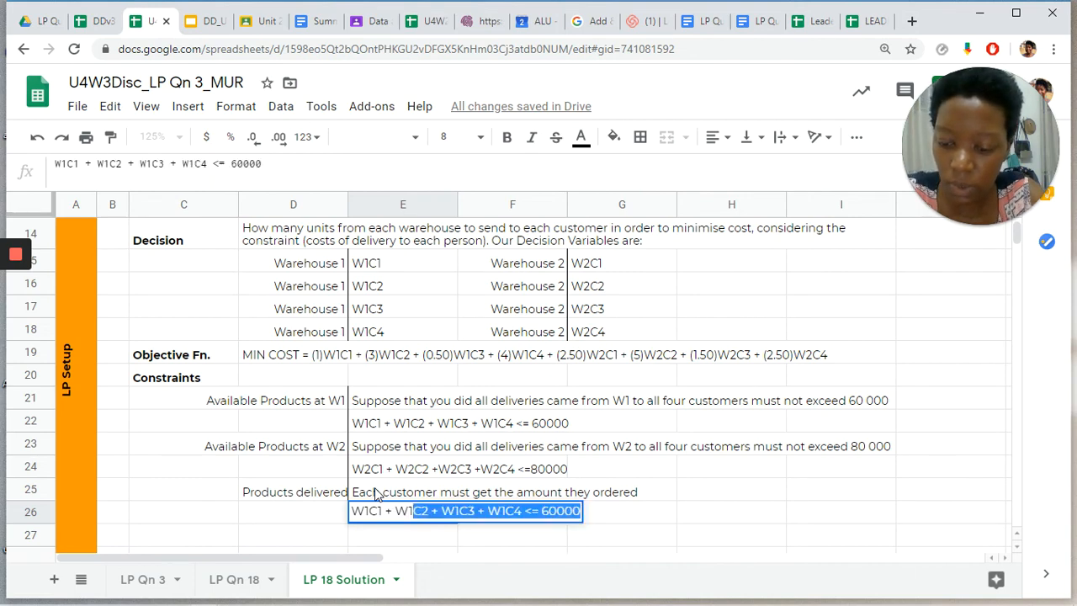
{"action": "key", "text": "BackSpace"}
{"action": "type", "text": "2C1"}
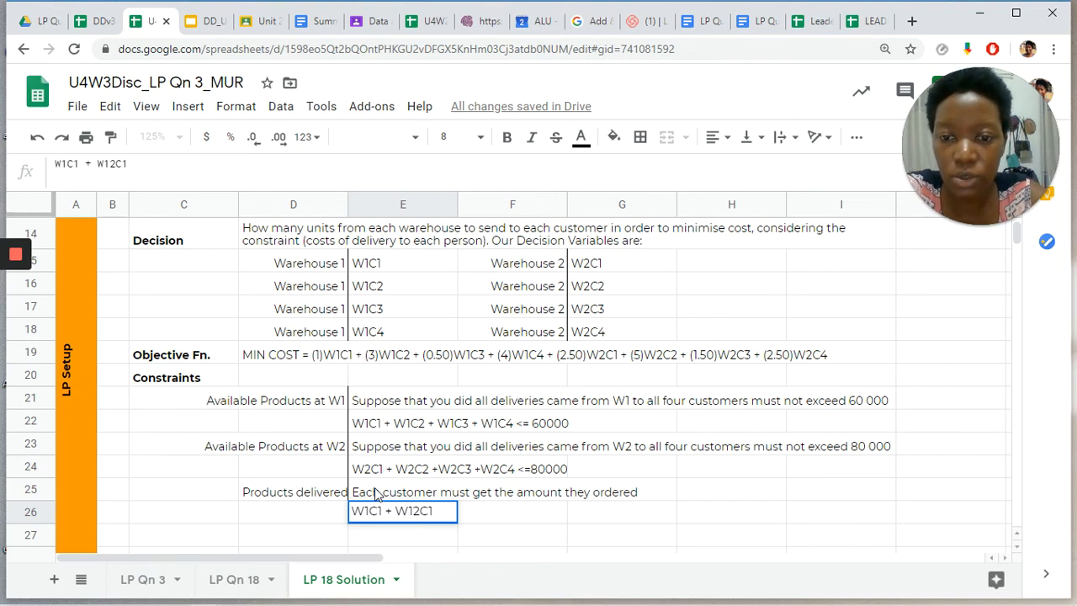
{"action": "left_click", "coordinate": [377, 469]}
Step: Check the first customer's ordered amount and correct the constraint in E26 to "W1C1 + W2C1 = 35000"
{"action": "scroll", "coordinate": [378, 471], "scroll_direction": "up", "scroll_amount": 3}
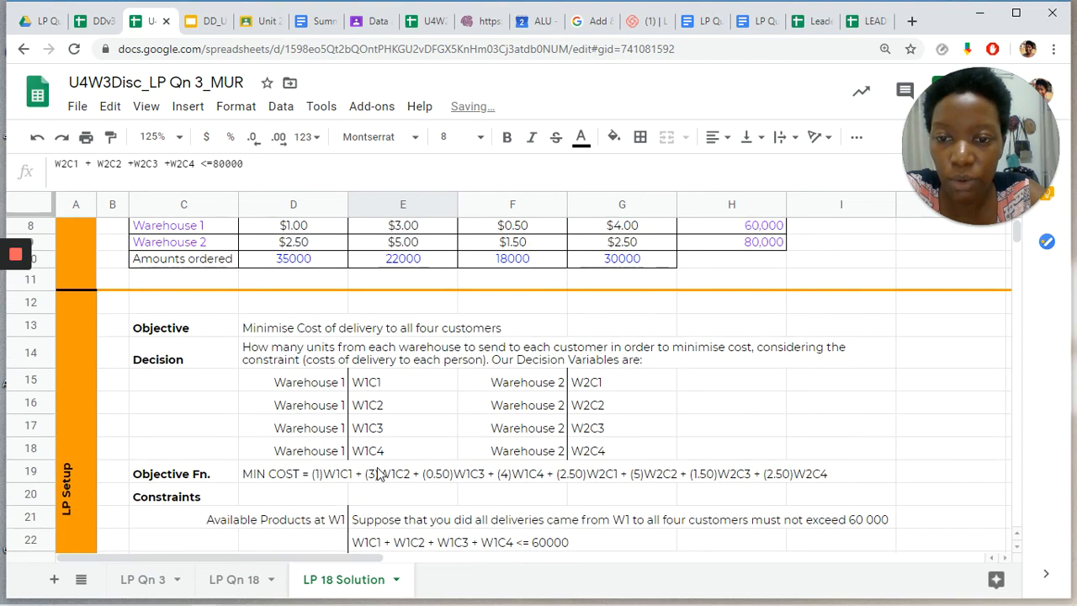
{"action": "scroll", "coordinate": [376, 473], "scroll_direction": "up", "scroll_amount": 3}
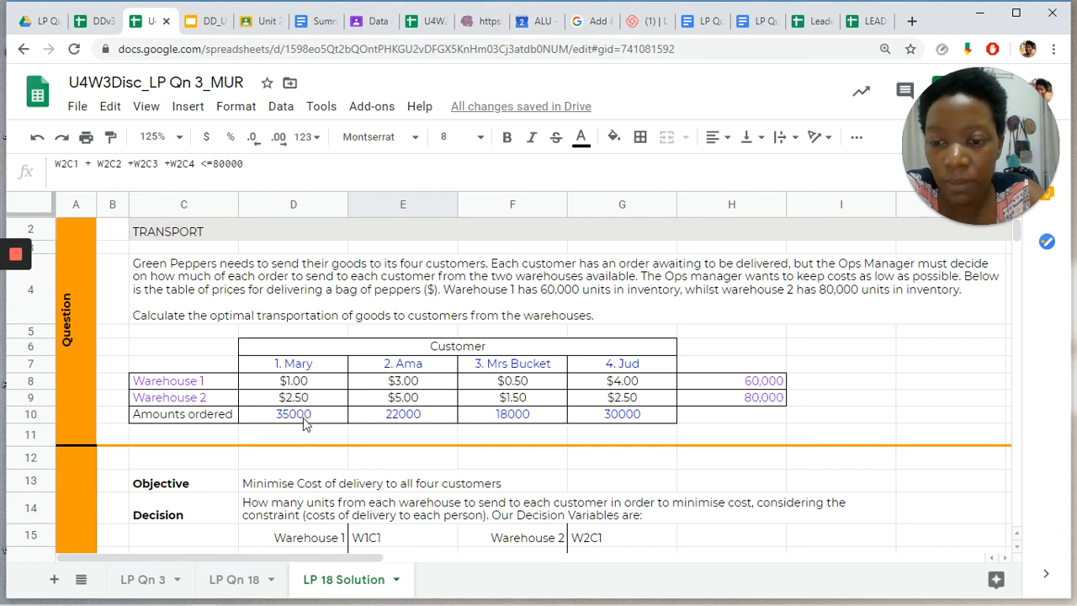
{"action": "scroll", "coordinate": [313, 471], "scroll_direction": "down", "scroll_amount": 5}
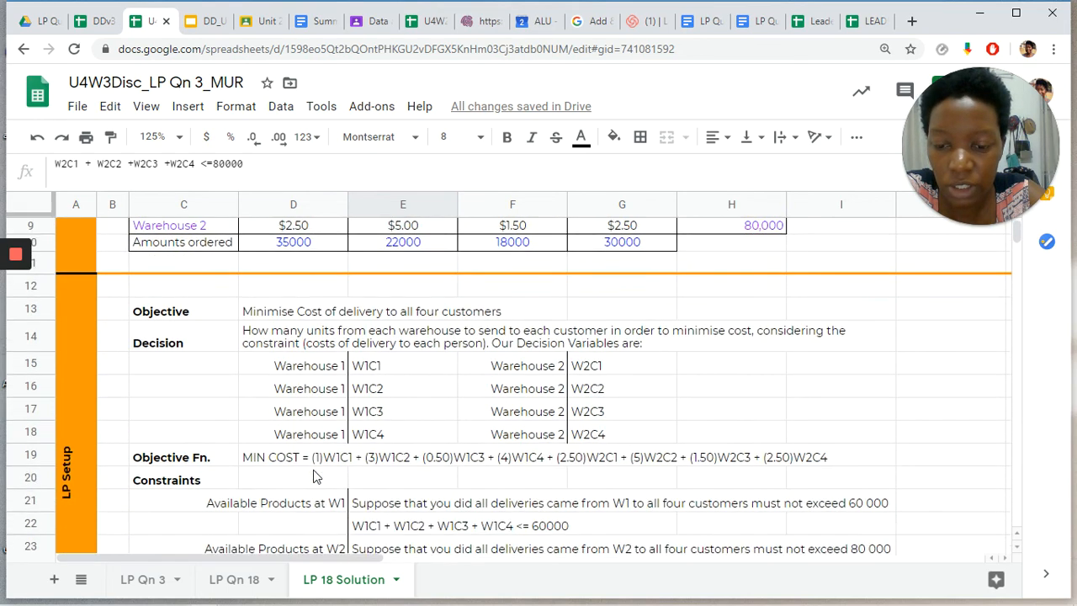
{"action": "left_click", "coordinate": [392, 439]}
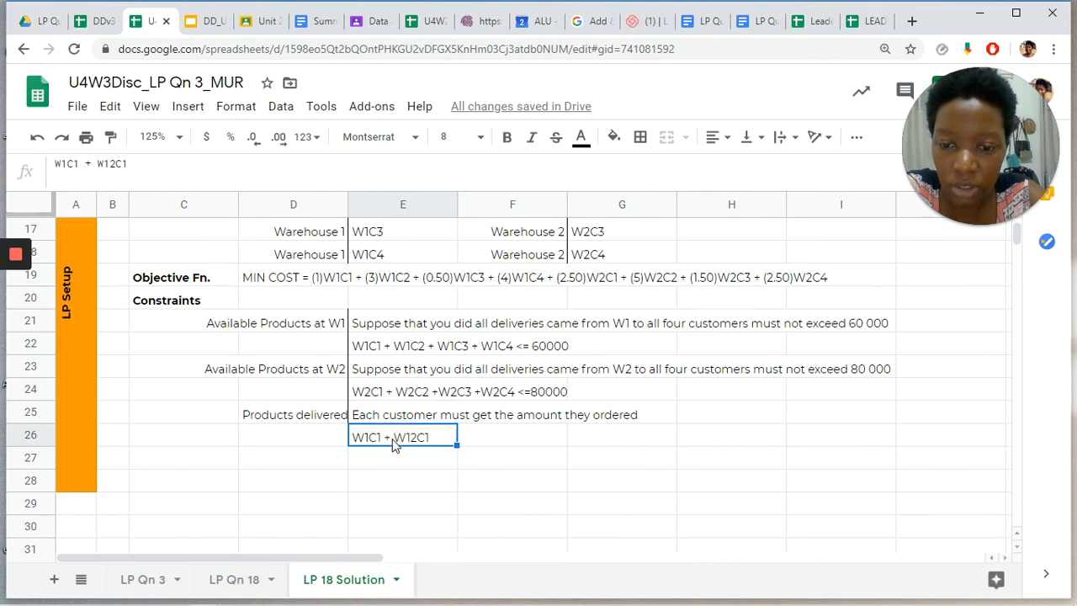
{"action": "left_click", "coordinate": [109, 167]}
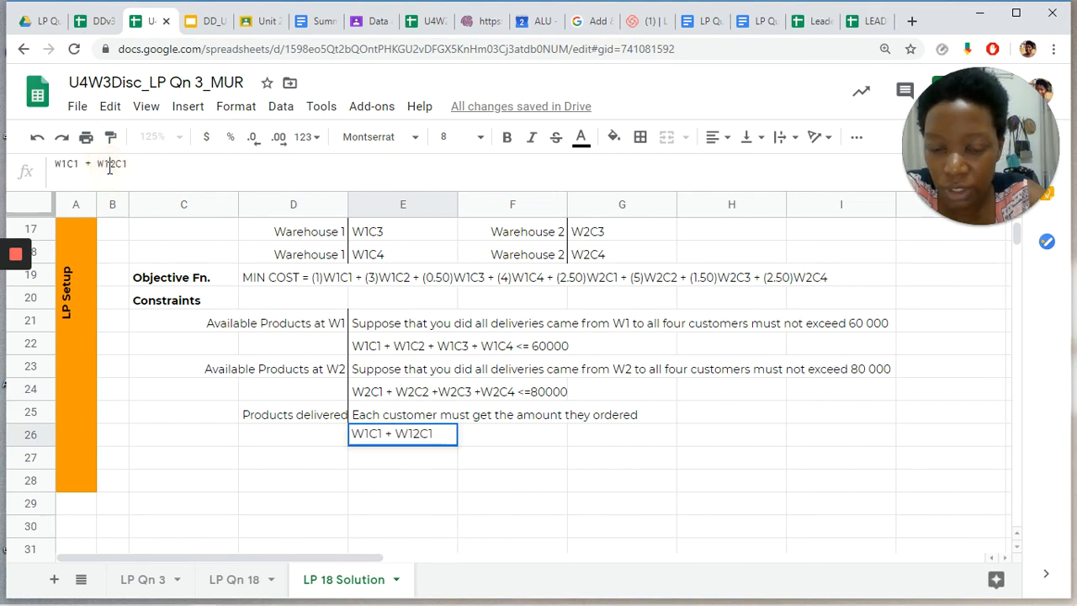
{"action": "key", "text": "BackSpace"}
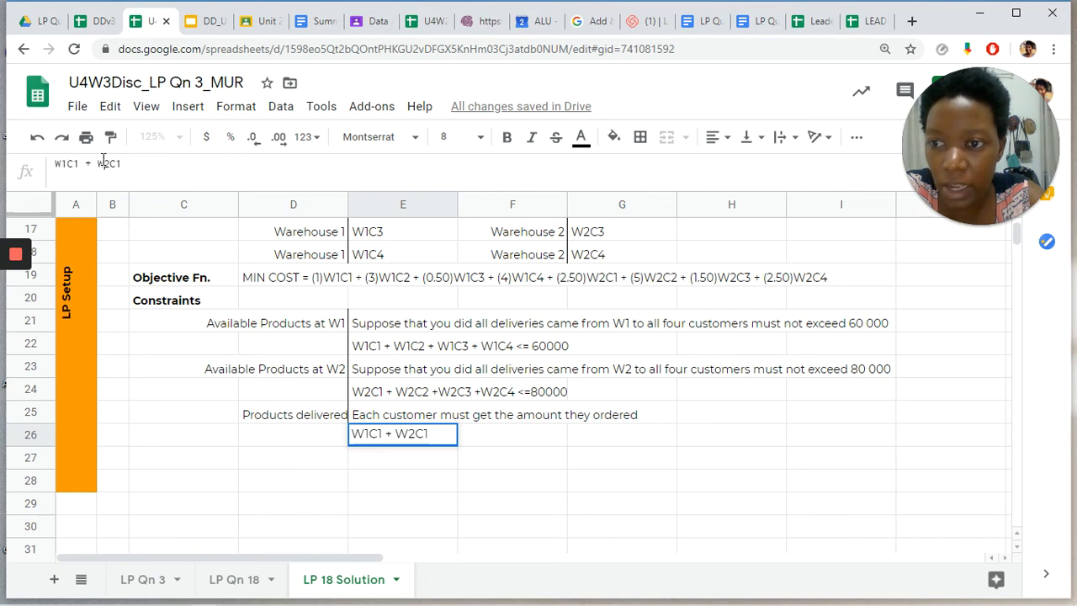
{"action": "left_click", "coordinate": [129, 163]}
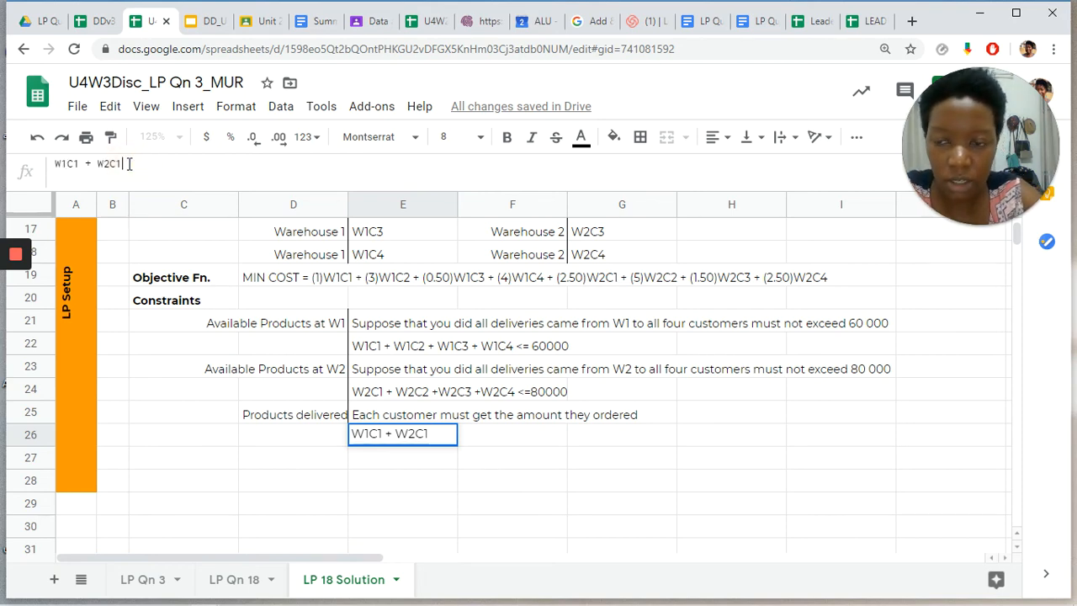
{"action": "type", "text": "= 35"}
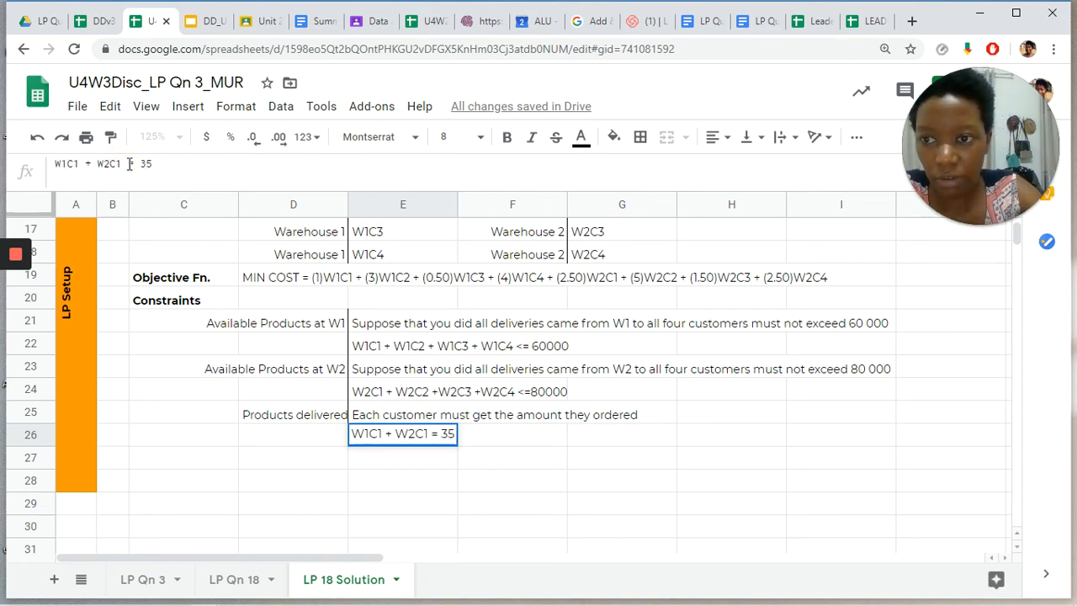
{"action": "type", "text": "000"}
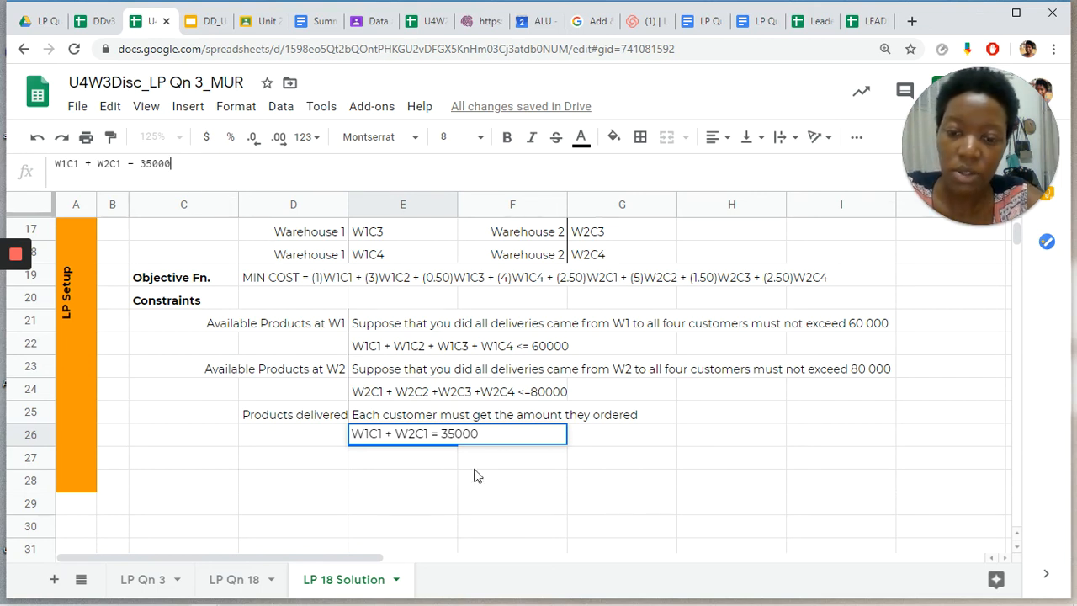
Step: Start the second customer's delivery constraint in E27 with "W1C2 + W2C2 ="
{"action": "left_click", "coordinate": [385, 459]}
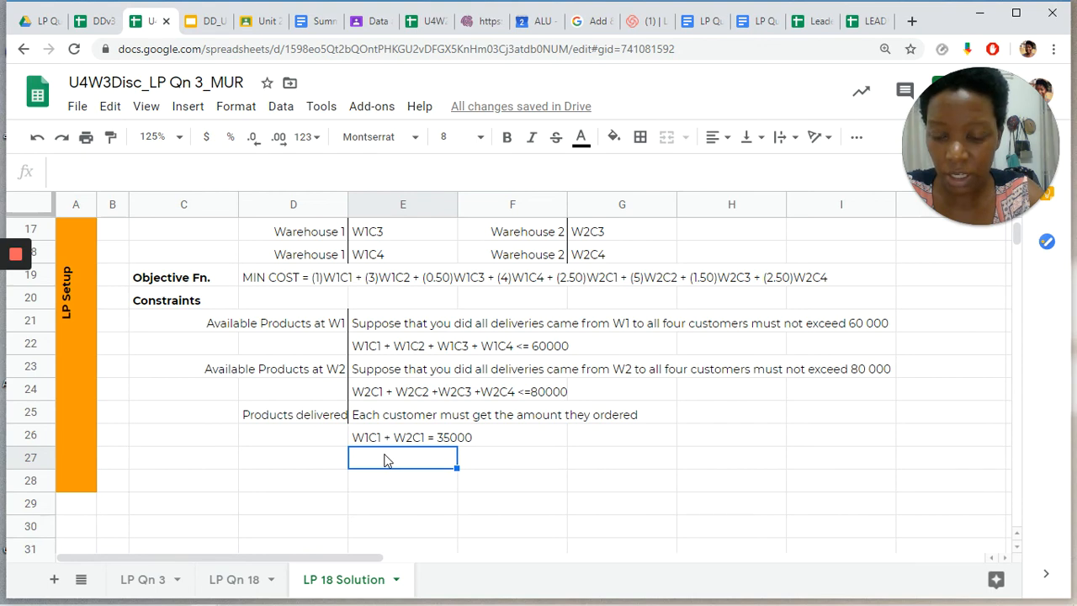
{"action": "type", "text": "W1C"}
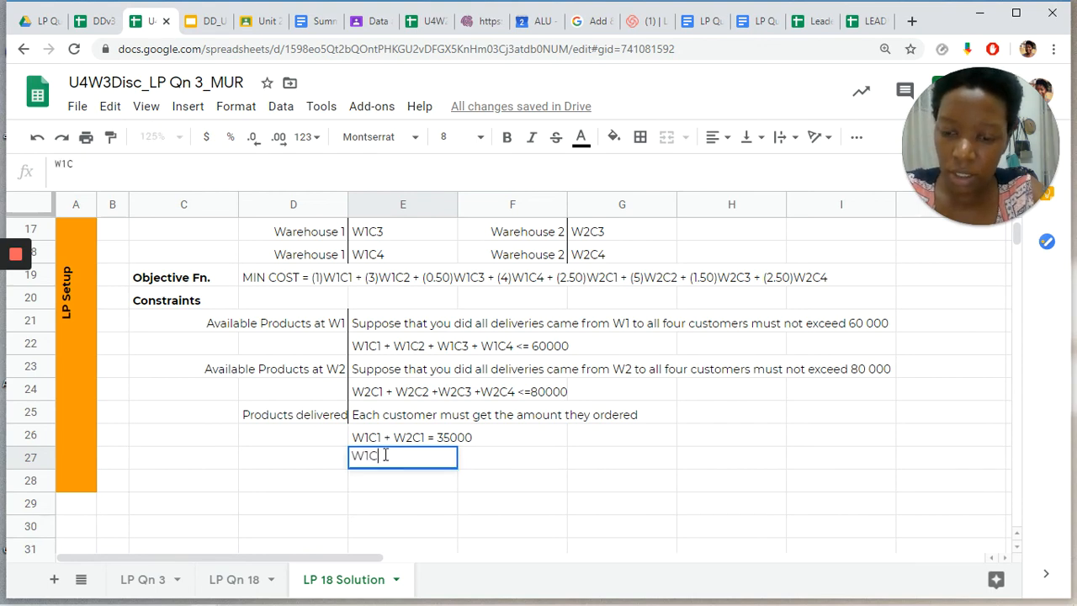
{"action": "type", "text": "2 +"}
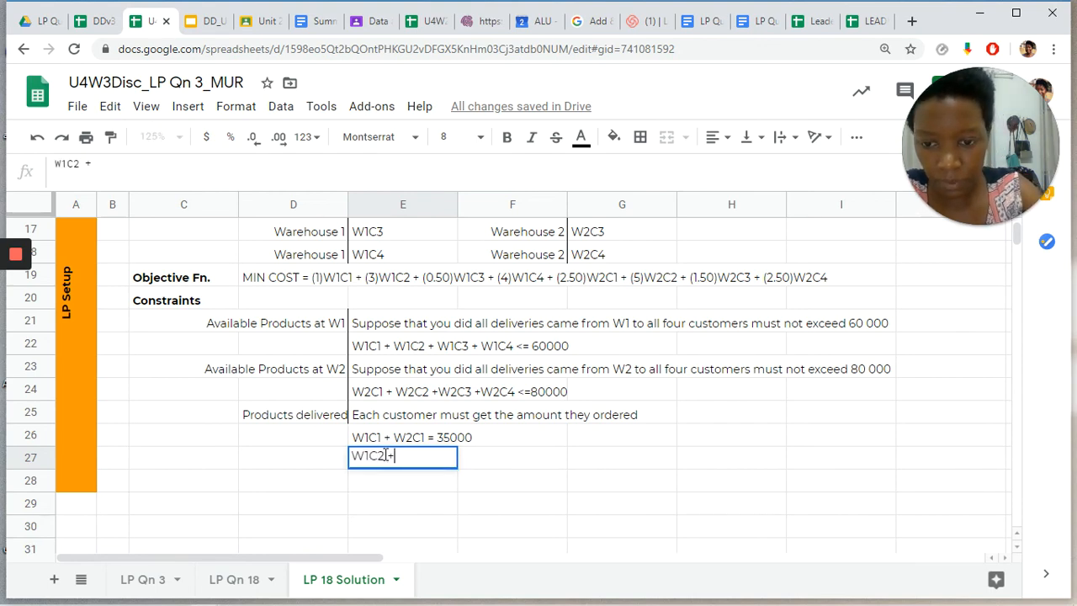
{"action": "type", "text": " W2"}
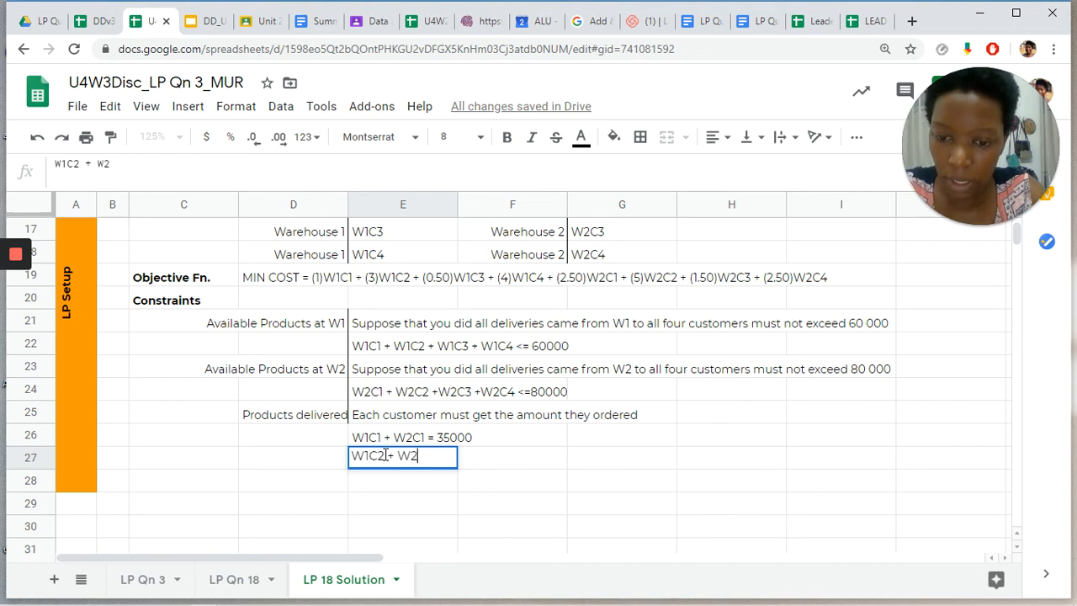
{"action": "type", "text": "C2 ="}
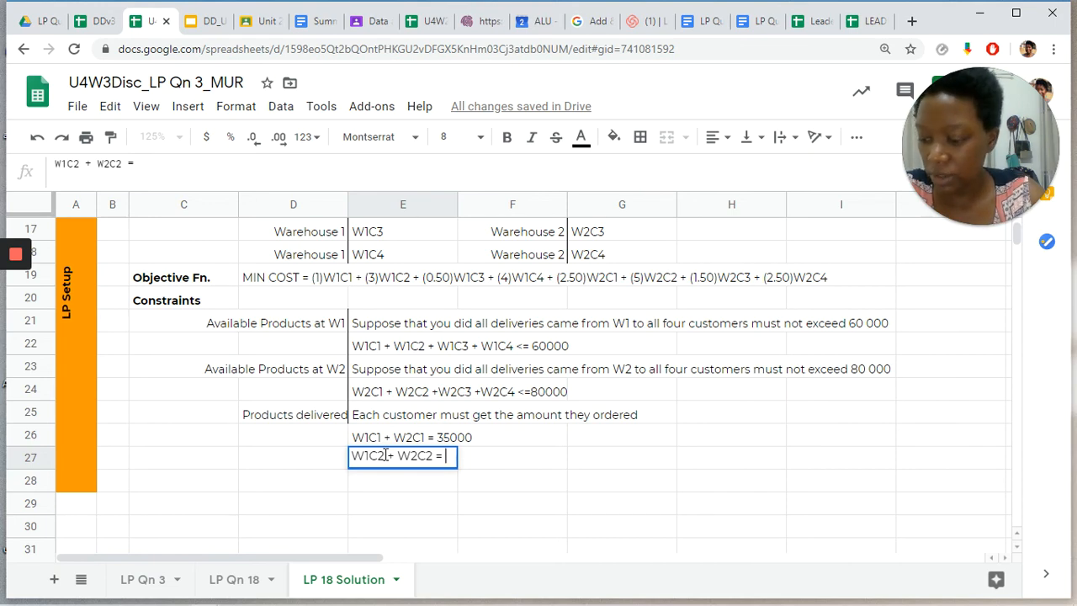
Step: Check the second customer's ordered amount and complete the delivery constraint in E27 as "W1C2 + W2C2 = 22000"
{"action": "scroll", "coordinate": [405, 432], "scroll_direction": "up", "scroll_amount": 8}
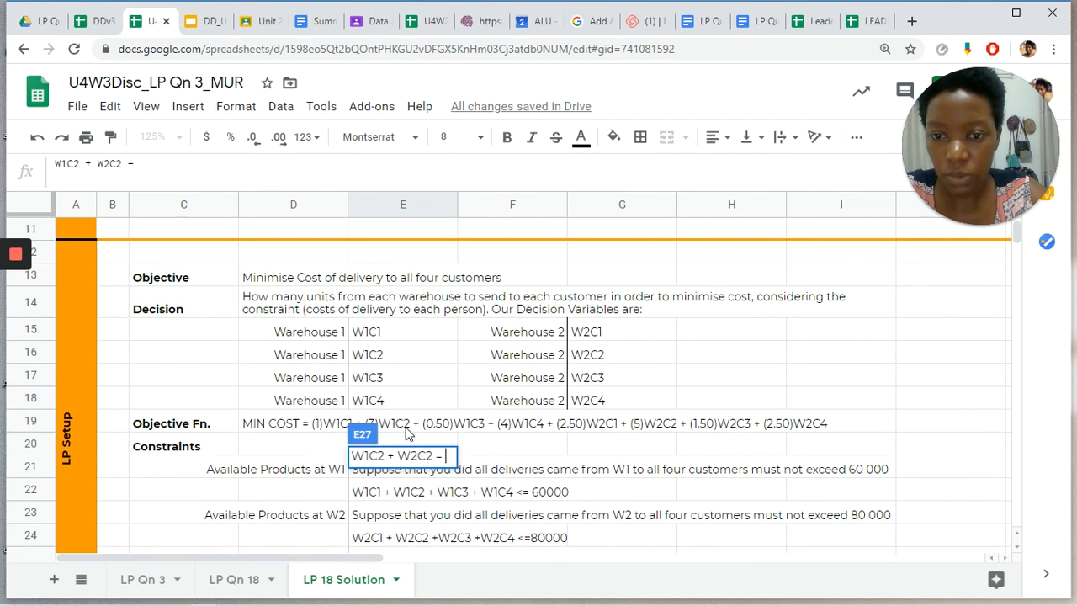
{"action": "scroll", "coordinate": [405, 432], "scroll_direction": "down", "scroll_amount": 7}
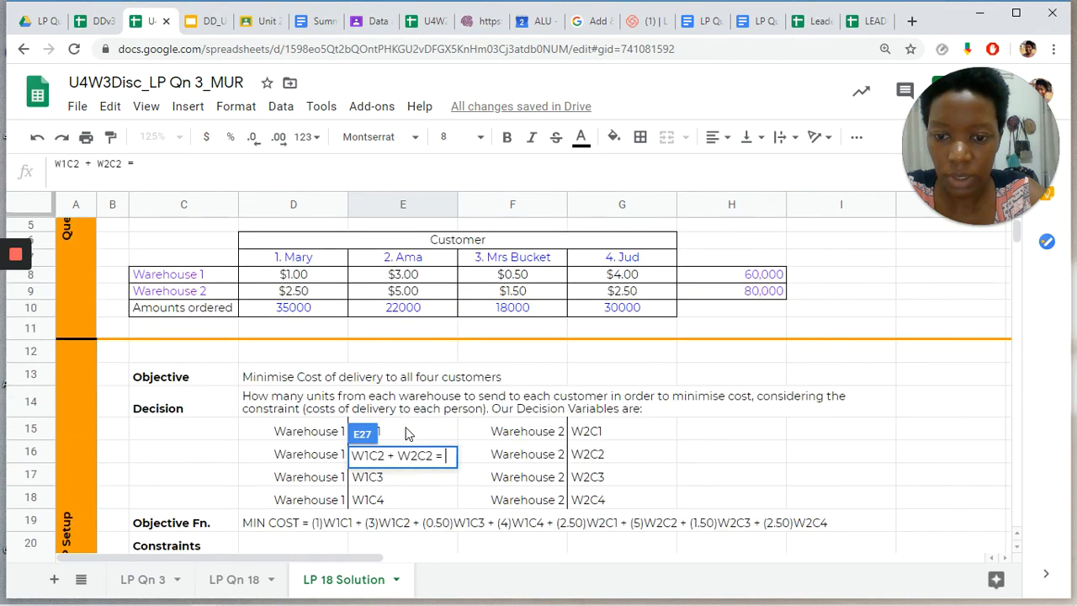
{"action": "scroll", "coordinate": [406, 432], "scroll_direction": "down", "scroll_amount": 1}
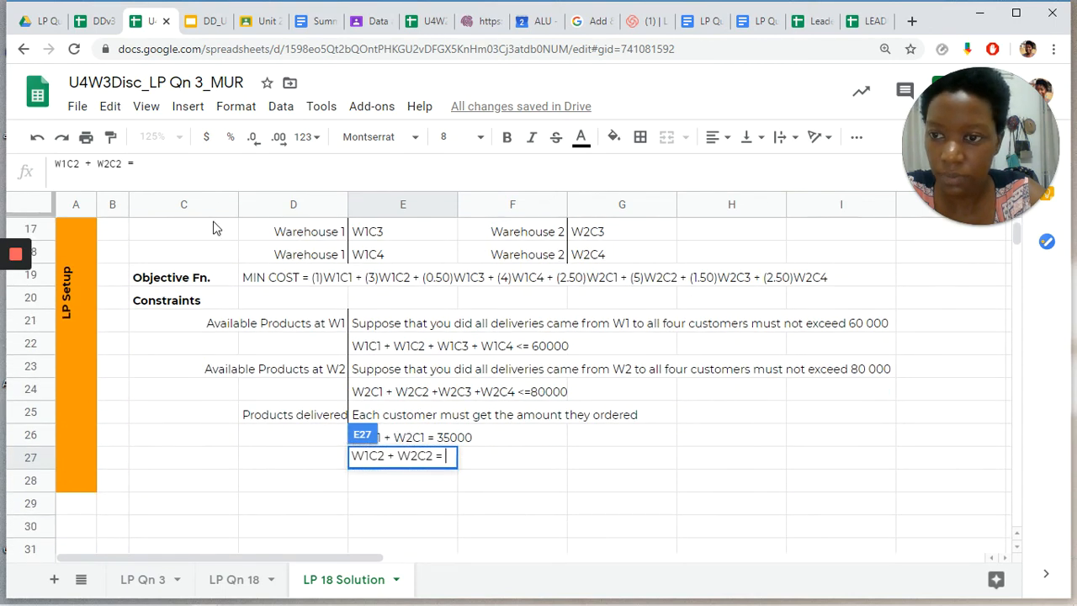
{"action": "left_click", "coordinate": [224, 184]}
{"action": "type", "text": "22"}
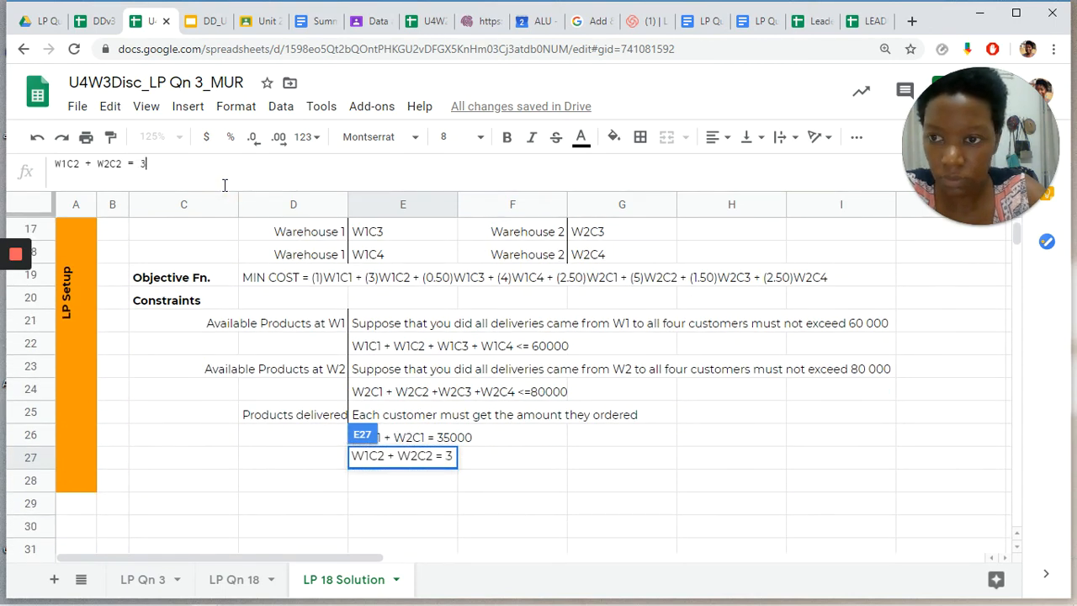
{"action": "type", "text": " 000"}
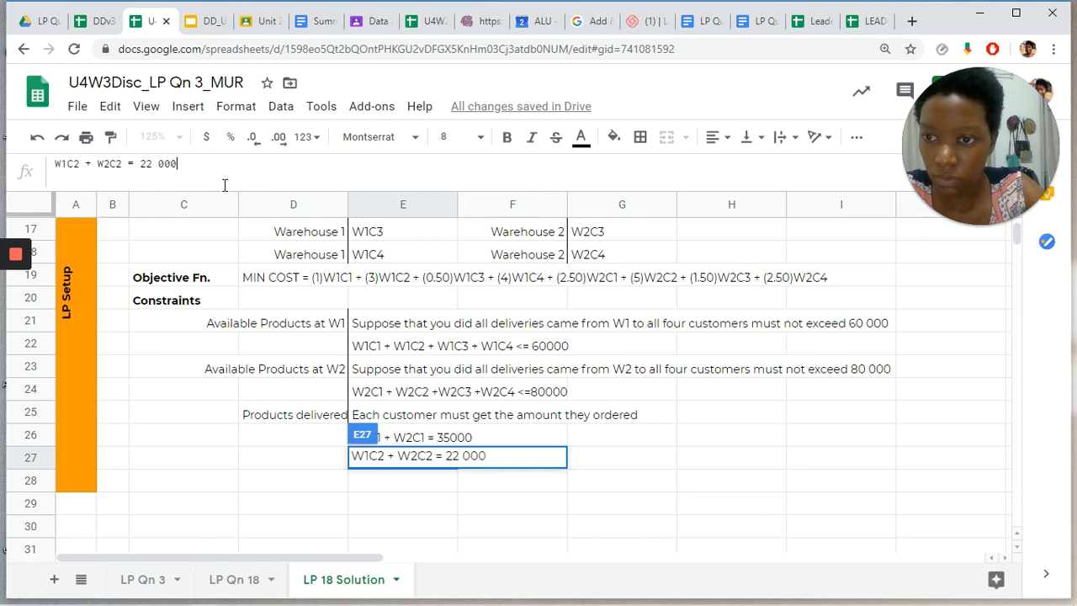
{"action": "key", "text": "BackSpace"}
{"action": "key", "text": "BackSpace"}
{"action": "key", "text": "BackSpace"}
{"action": "key", "text": "BackSpace"}
{"action": "type", "text": "000"}
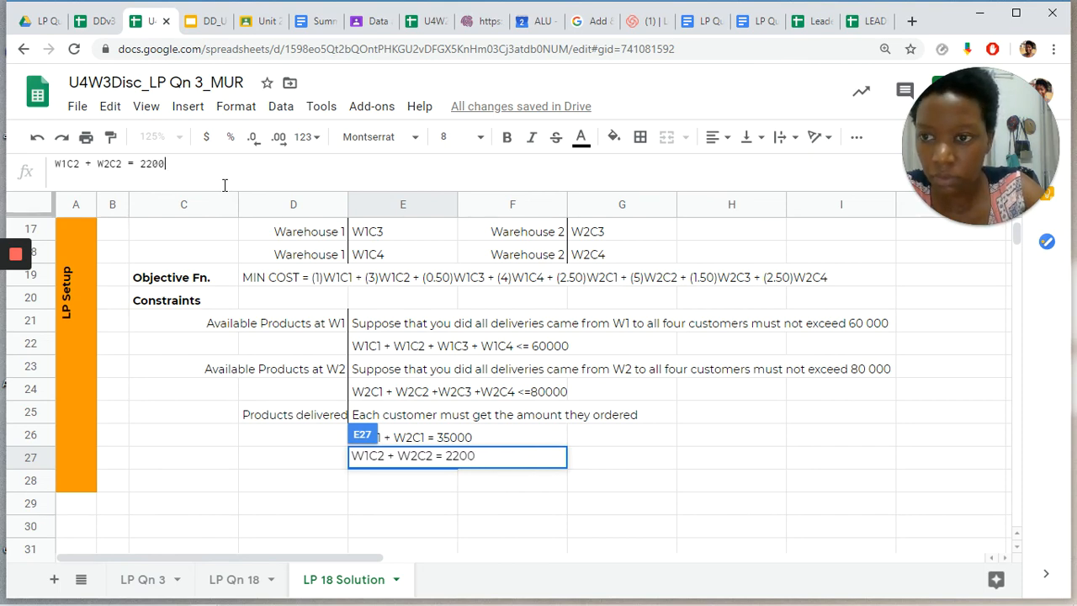
{"action": "key", "text": "Return"}
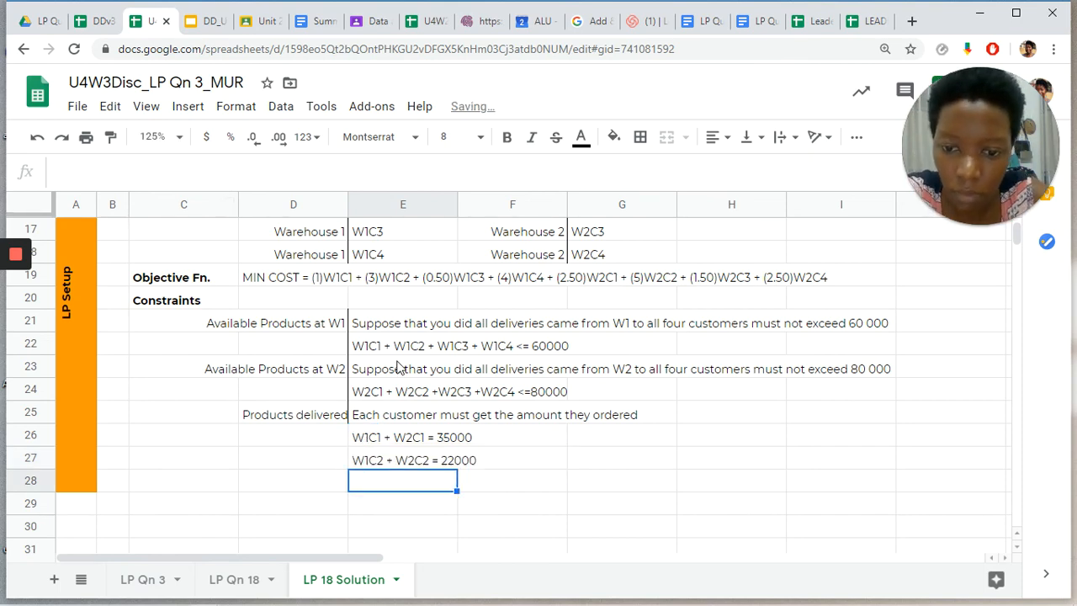
Step: Look up the remaining ordered amounts and enter the third customer's delivery constraint "W1C3 + W2C3 = 18000" in E28
{"action": "scroll", "coordinate": [401, 369], "scroll_direction": "up", "scroll_amount": 2}
{"action": "scroll", "coordinate": [382, 391], "scroll_direction": "up", "scroll_amount": 4}
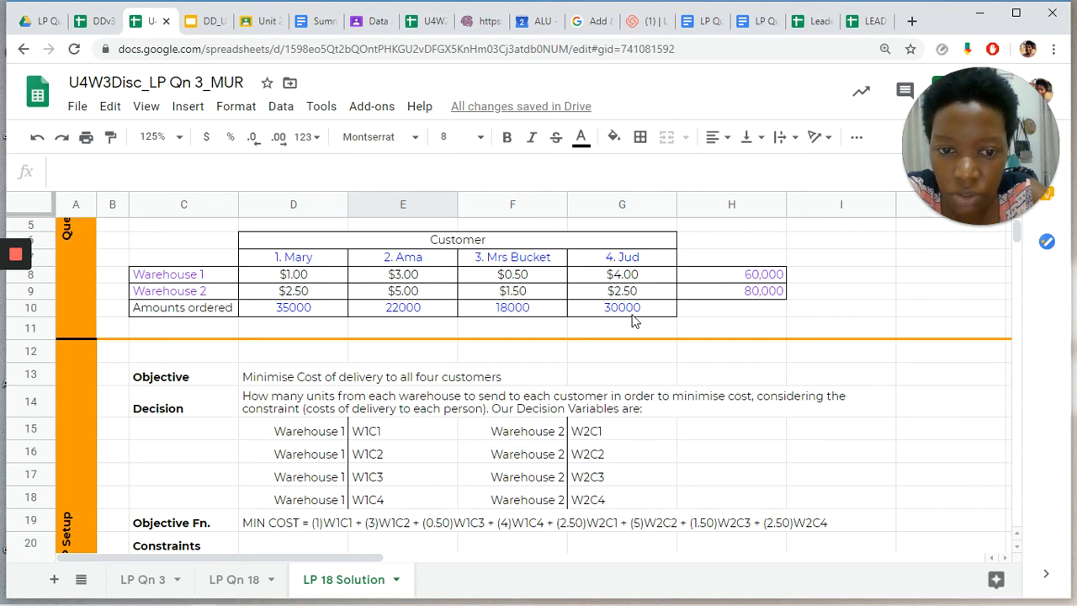
{"action": "scroll", "coordinate": [477, 442], "scroll_direction": "down", "scroll_amount": 8}
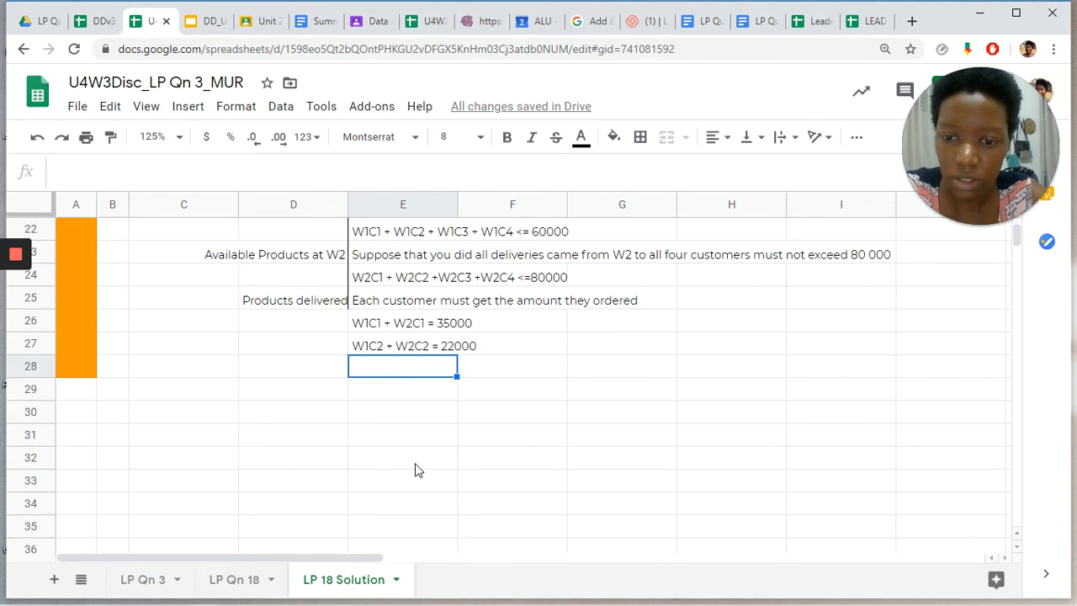
{"action": "type", "text": "W1"}
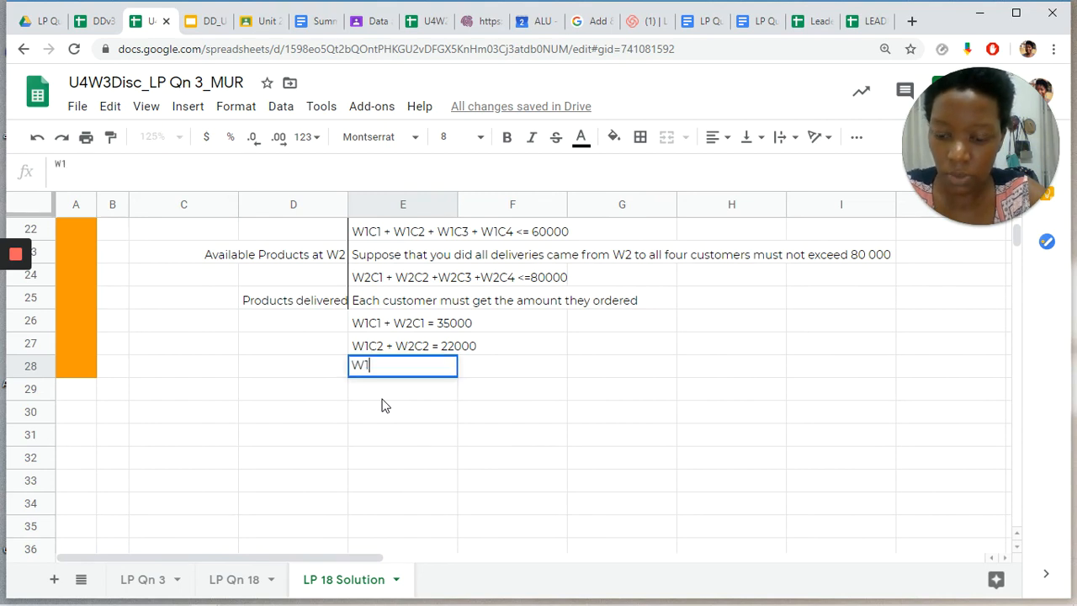
{"action": "type", "text": "C3 + "}
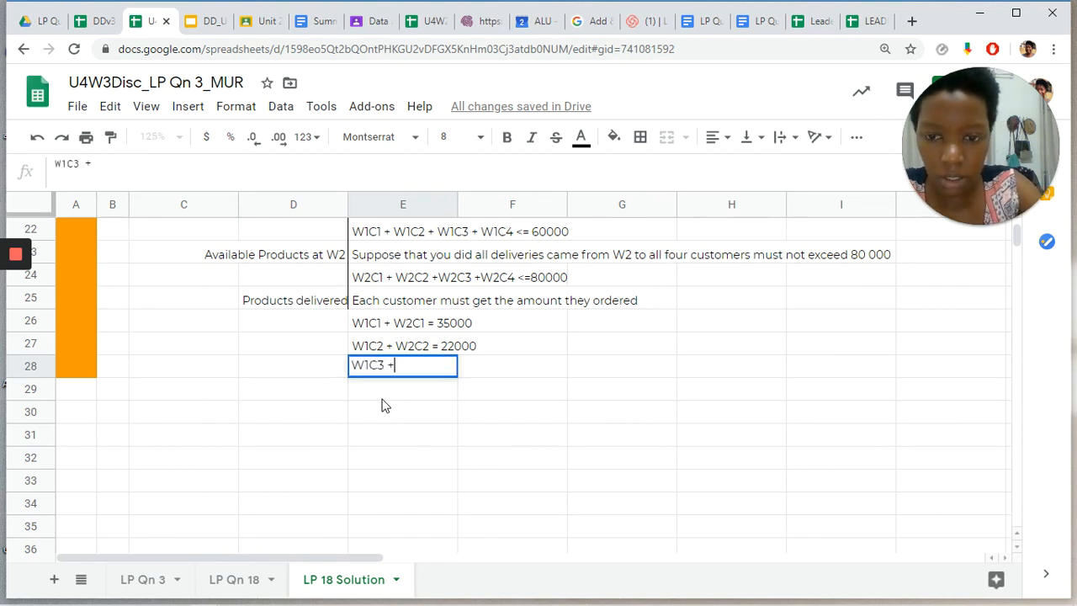
{"action": "type", "text": "W1C"}
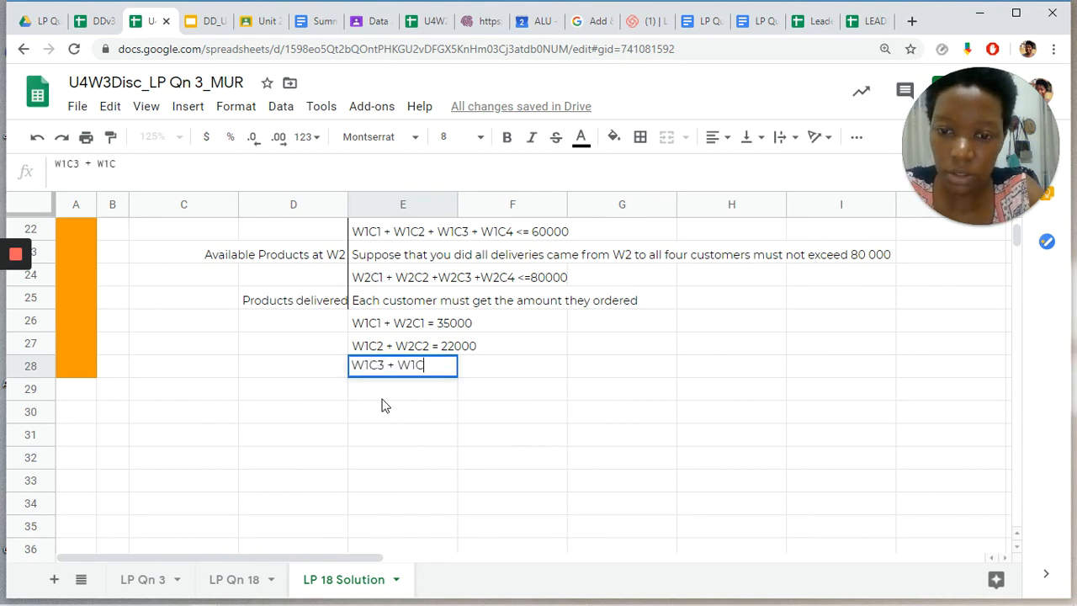
{"action": "key", "text": "BackSpace"}
{"action": "key", "text": "BackSpace"}
{"action": "type", "text": "2C3"}
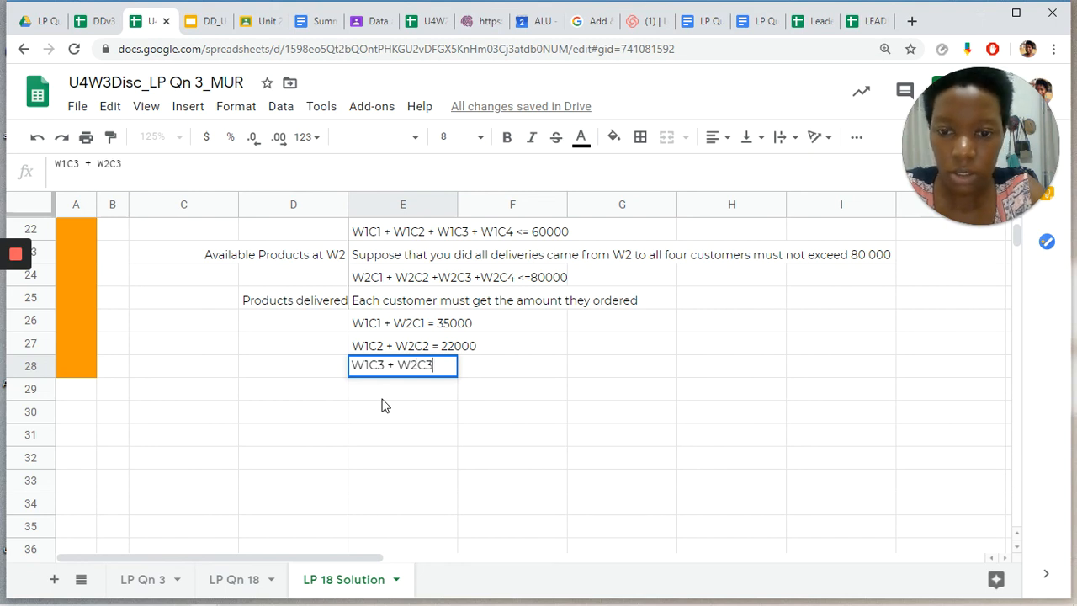
{"action": "type", "text": " = 18000"}
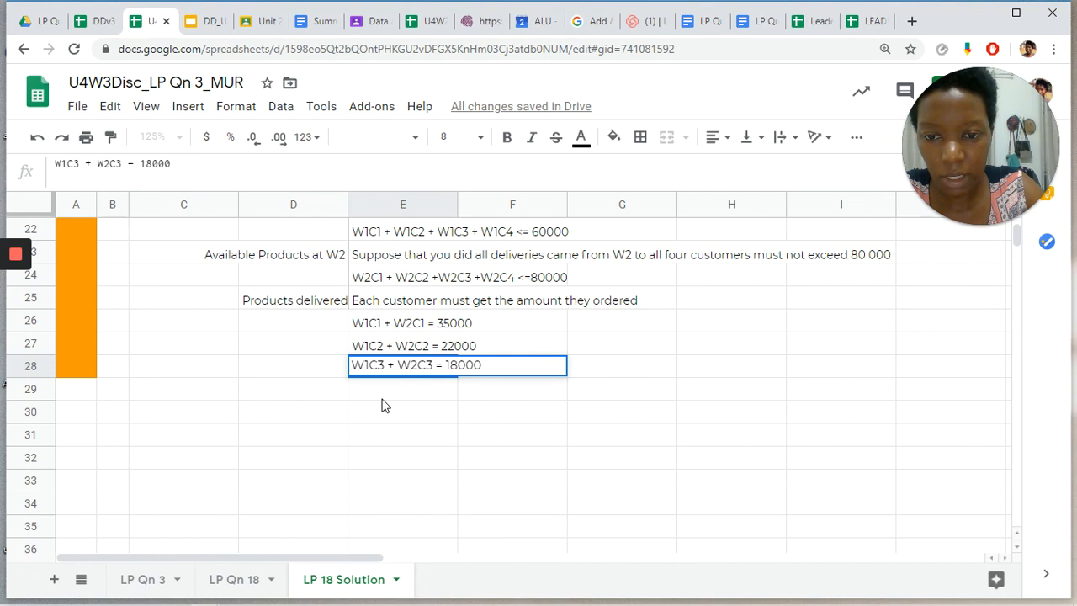
{"action": "key", "text": "Return"}
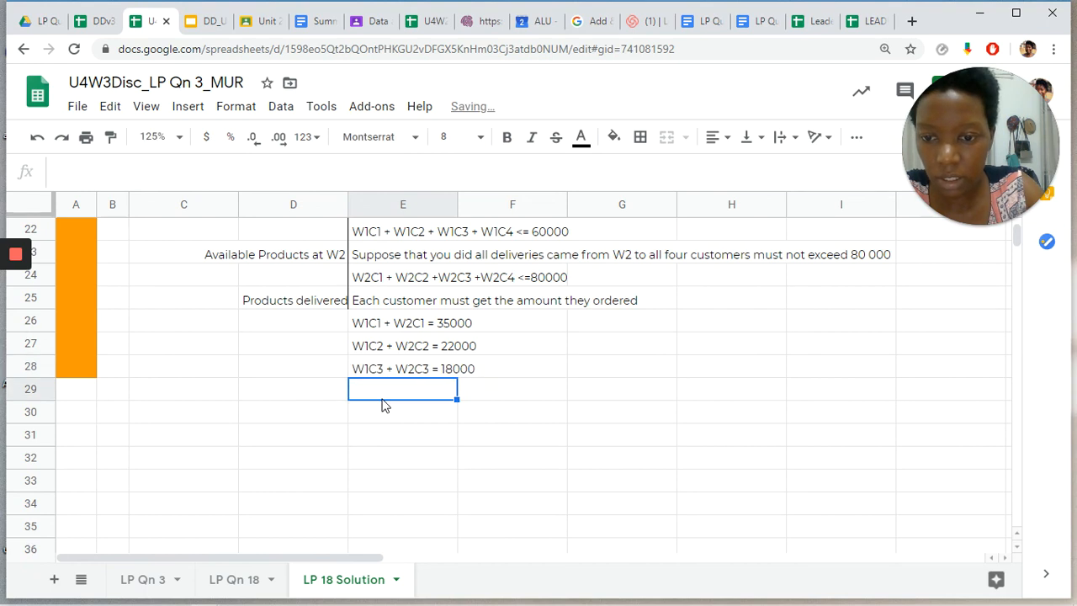
Step: Enter the fourth customer's delivery constraint "W1C4 + W2C4 = 30000" in E29
{"action": "type", "text": "W1C"}
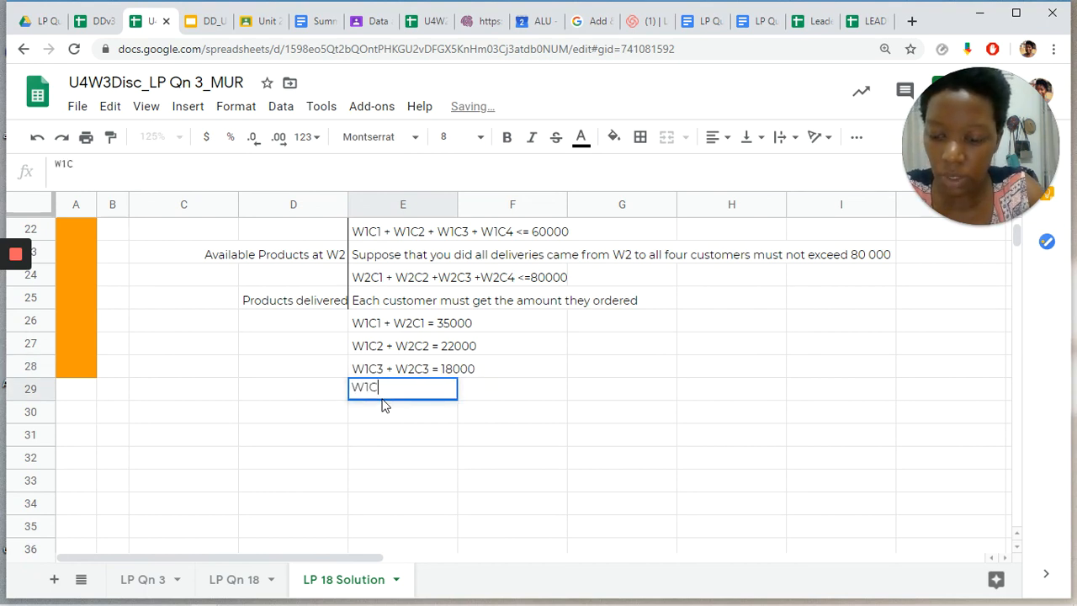
{"action": "type", "text": "4 + "}
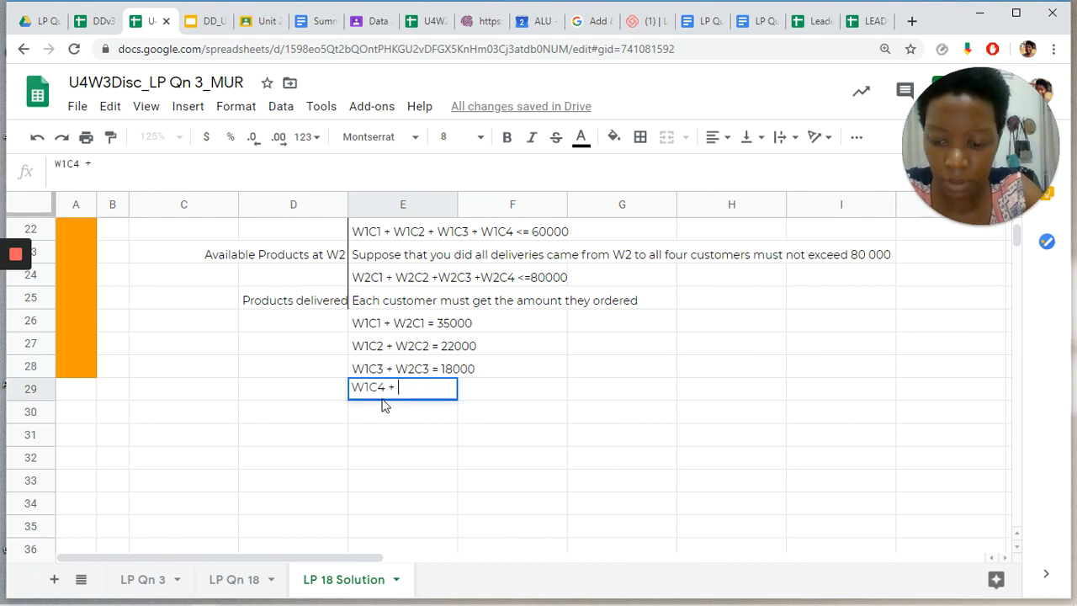
{"action": "type", "text": "W2"}
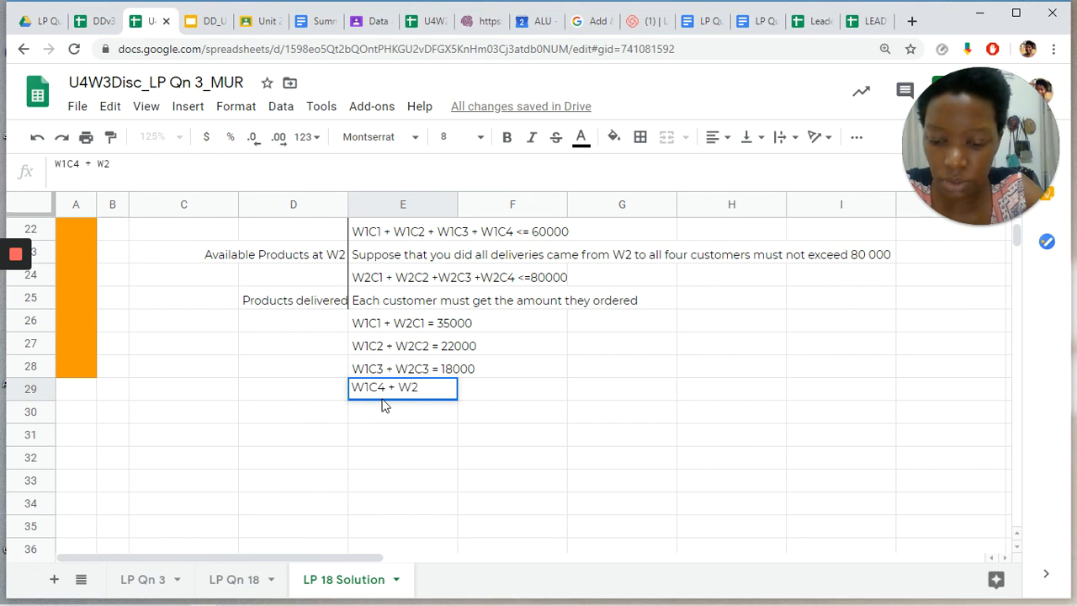
{"action": "type", "text": "C4 = 30"}
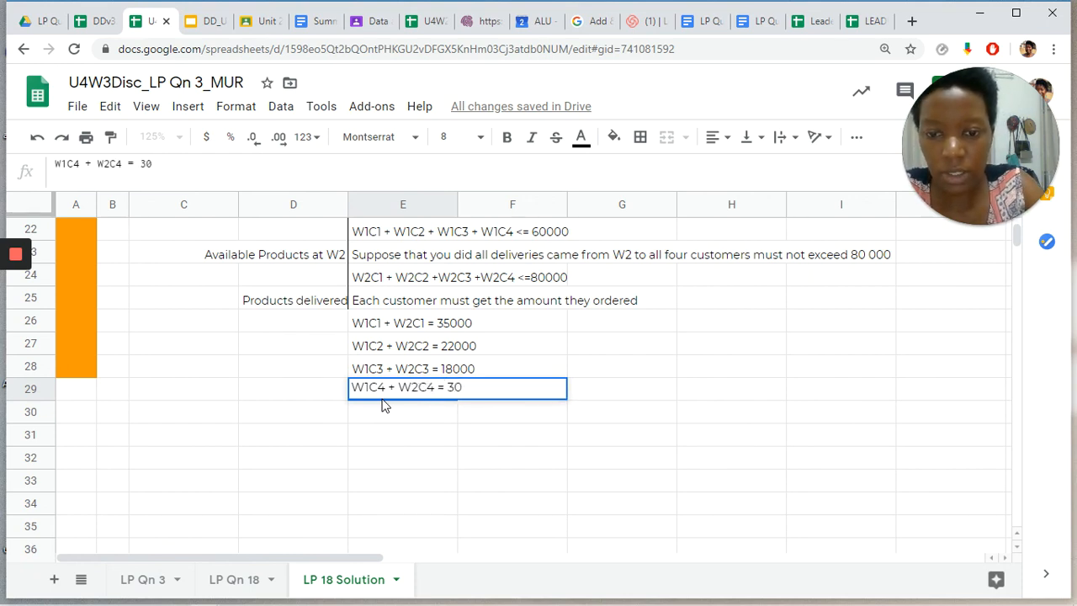
{"action": "type", "text": "000"}
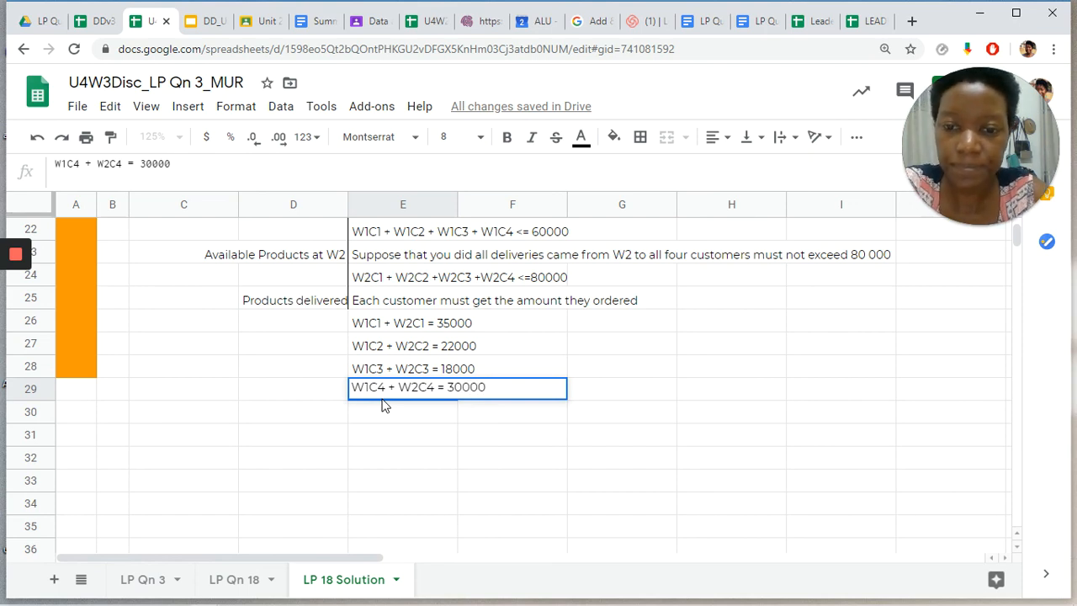
{"action": "left_click", "coordinate": [373, 415]}
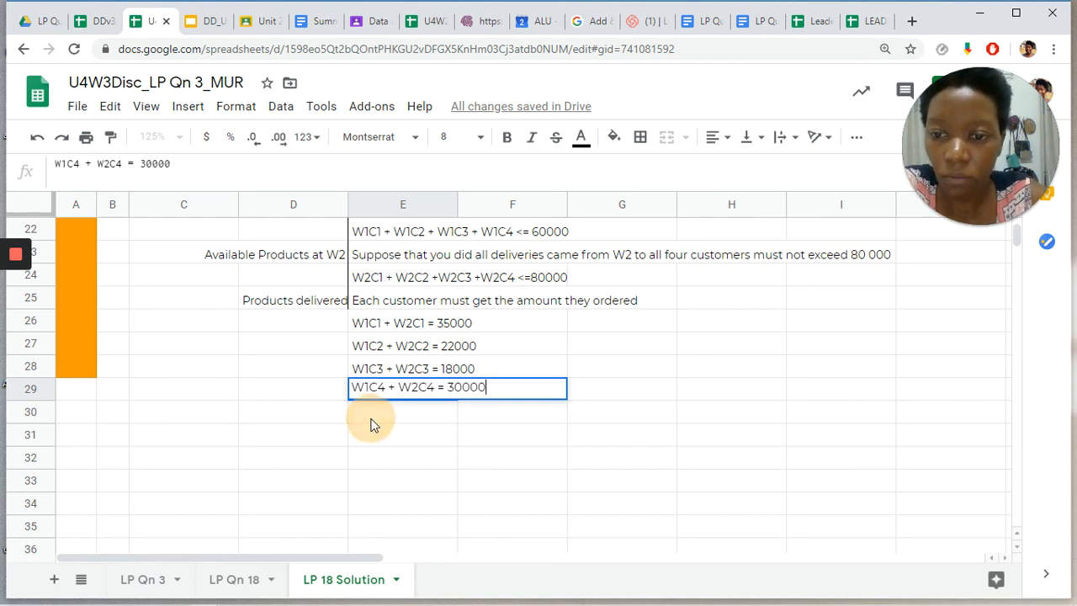
Step: Add a right border to cells D26:D31 to extend the vertical divider beside the constraints
{"action": "left_click", "coordinate": [313, 323]}
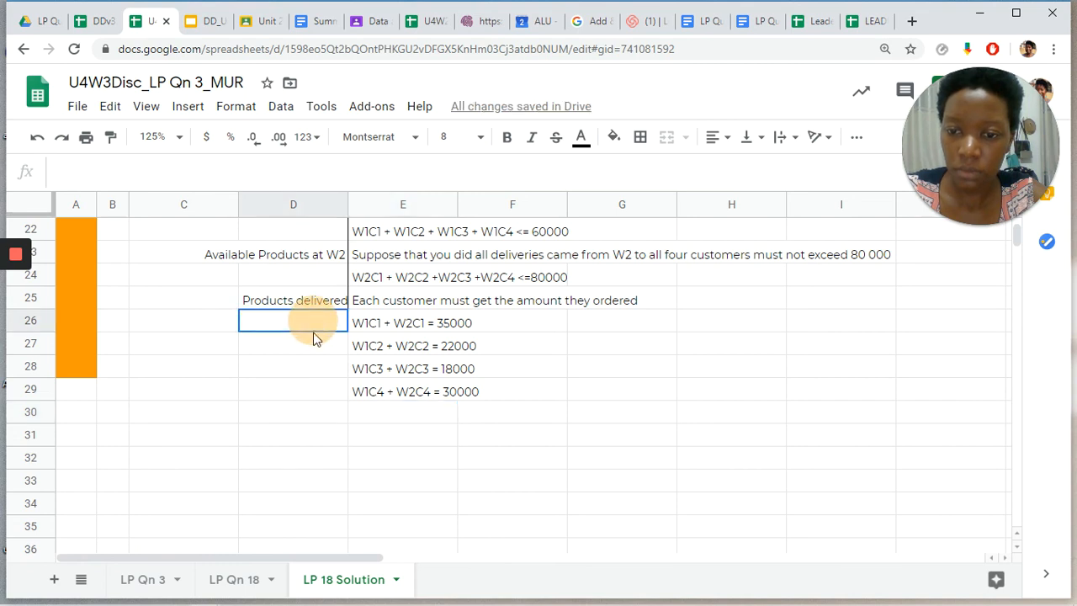
{"action": "left_click_drag", "start_coordinate": [313, 334], "coordinate": [312, 440]}
{"action": "left_click", "coordinate": [312, 440]}
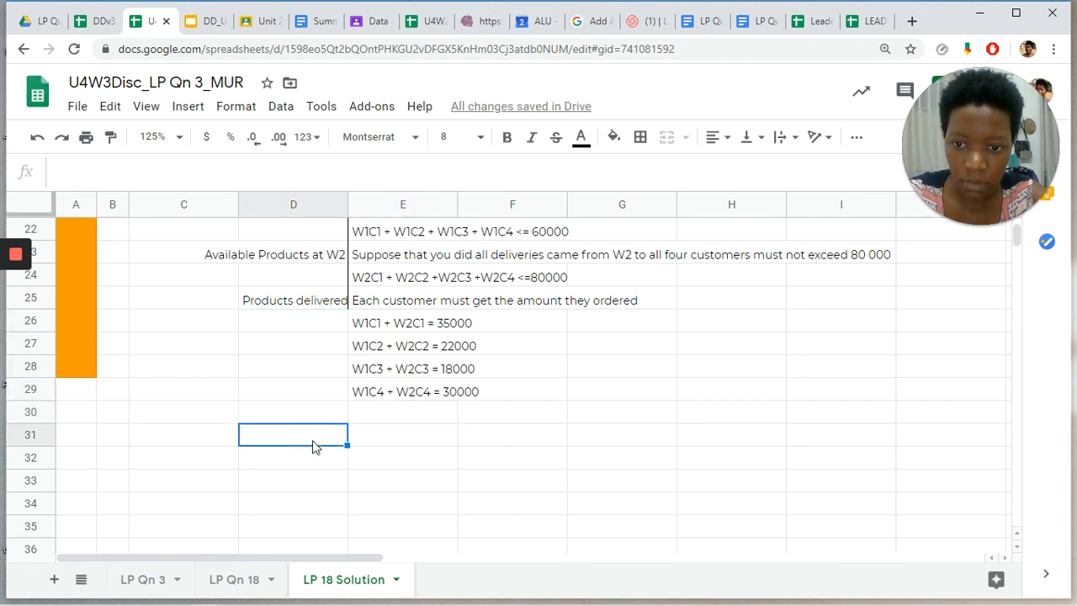
{"action": "left_click", "coordinate": [322, 328], "text": "shift"}
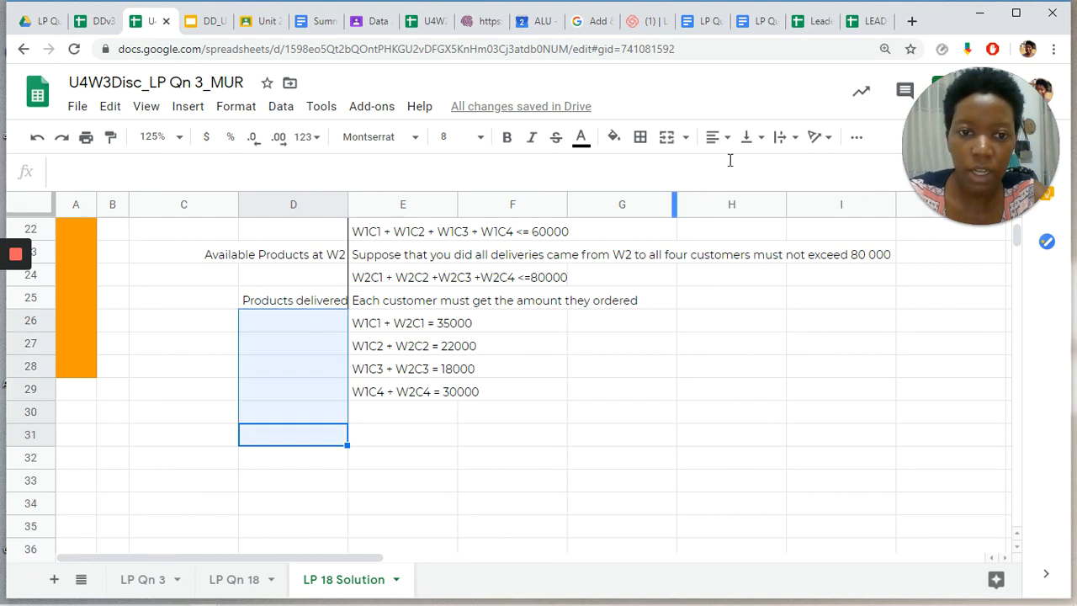
{"action": "left_click", "coordinate": [640, 137]}
{"action": "left_click", "coordinate": [695, 199]}
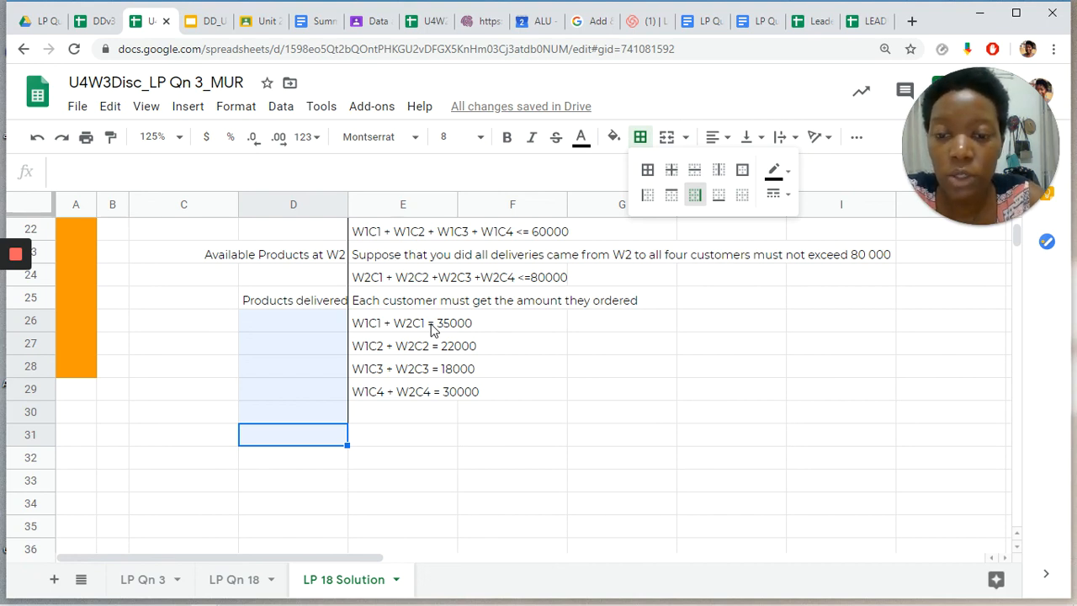
Step: Label the remaining constraints "Non-negativity" in D30 and "Integers" in D31
{"action": "left_click", "coordinate": [312, 417]}
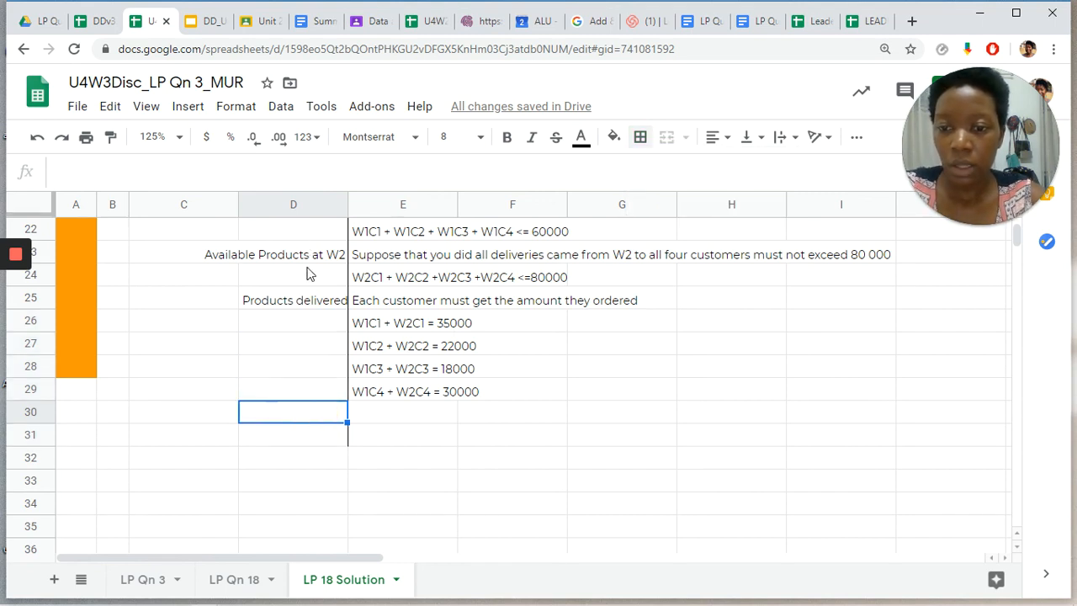
{"action": "type", "text": "nON"}
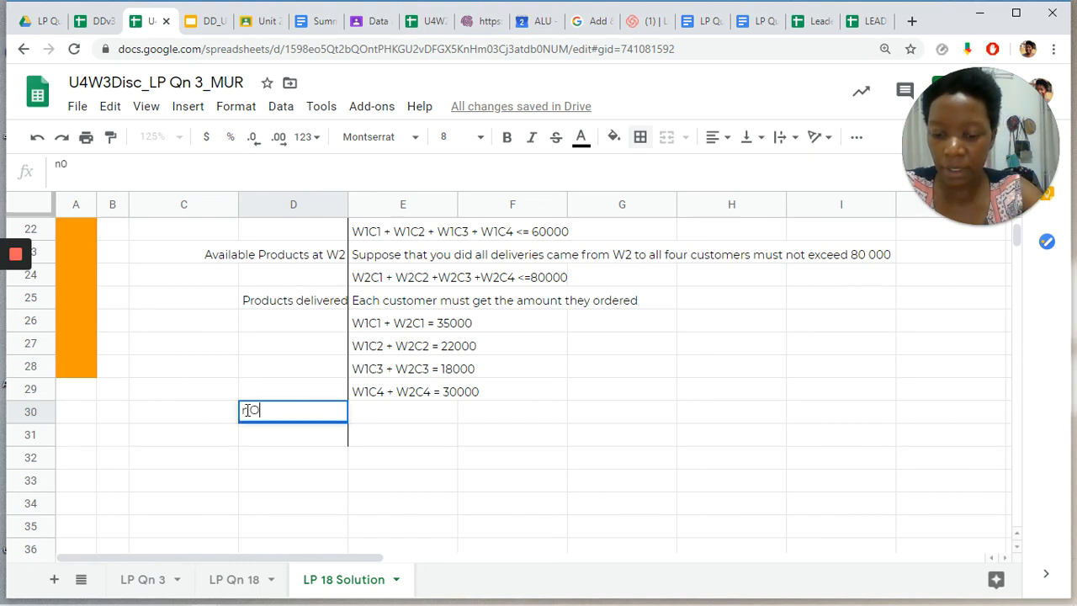
{"action": "key", "text": "BackSpace"}
{"action": "key", "text": "BackSpace"}
{"action": "key", "text": "BackSpace"}
{"action": "type", "text": "No"}
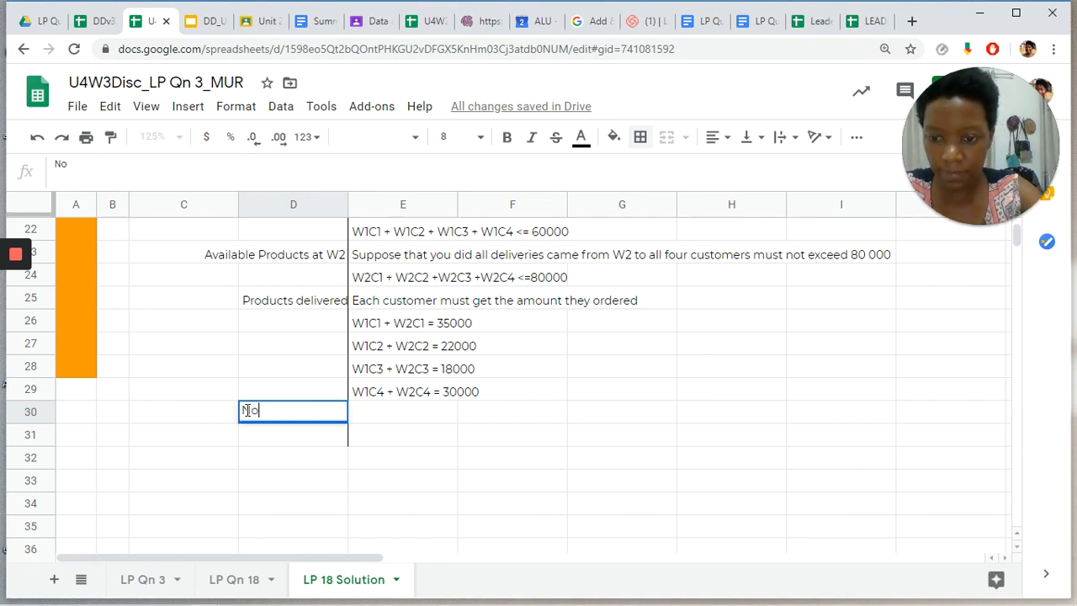
{"action": "type", "text": "n-negativity"}
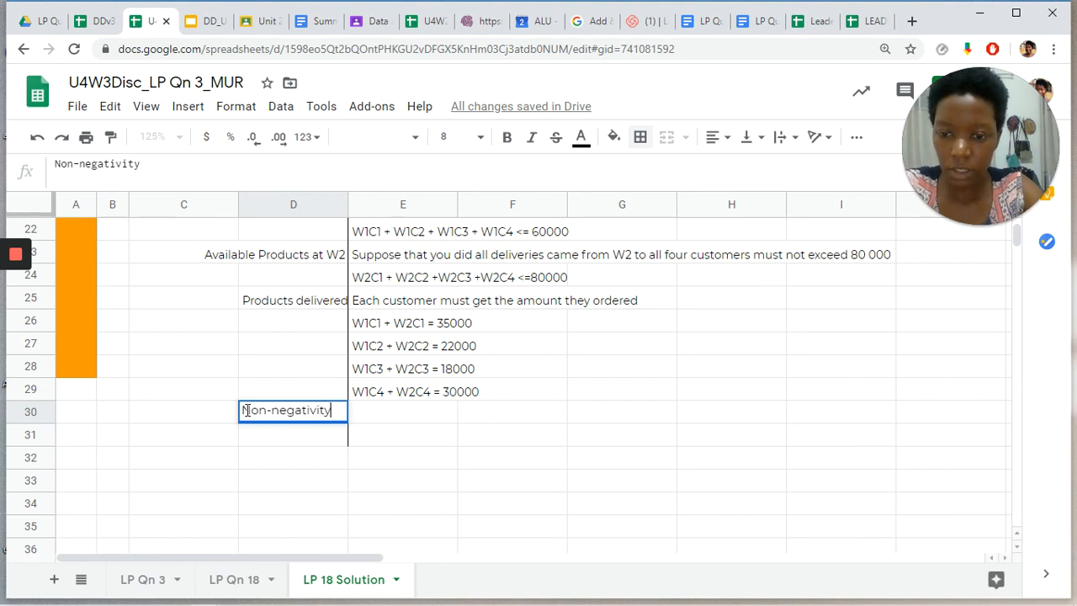
{"action": "key", "text": "Return"}
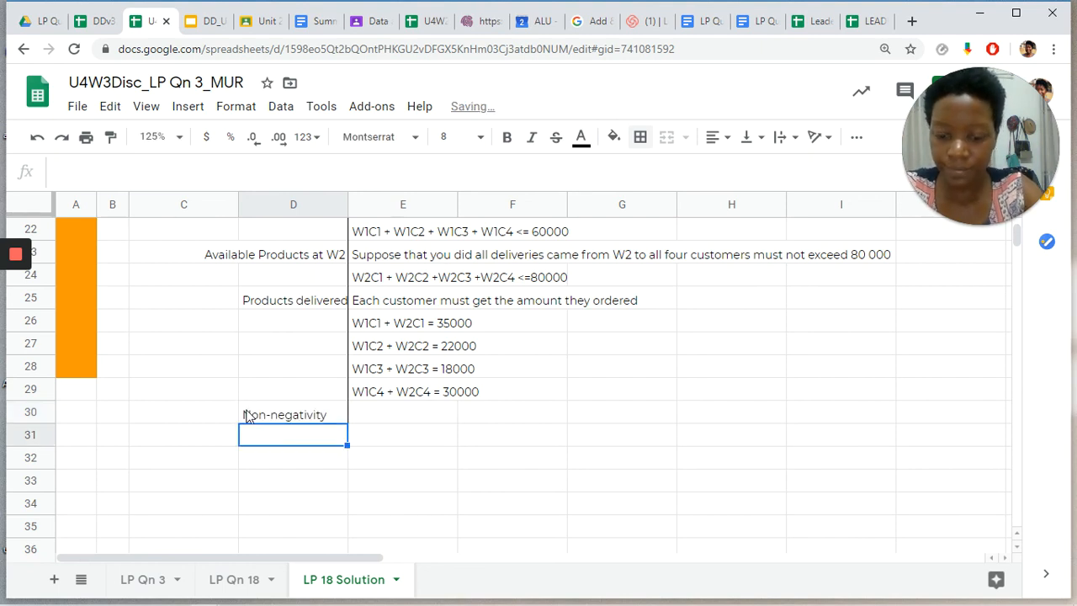
{"action": "type", "text": "Integers"}
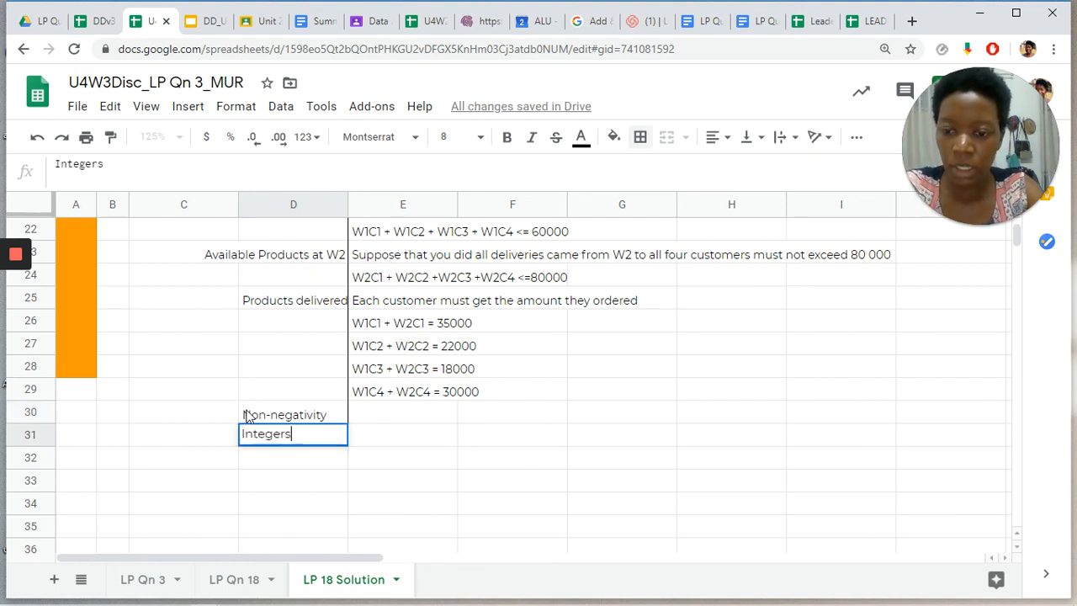
{"action": "left_click", "coordinate": [368, 442]}
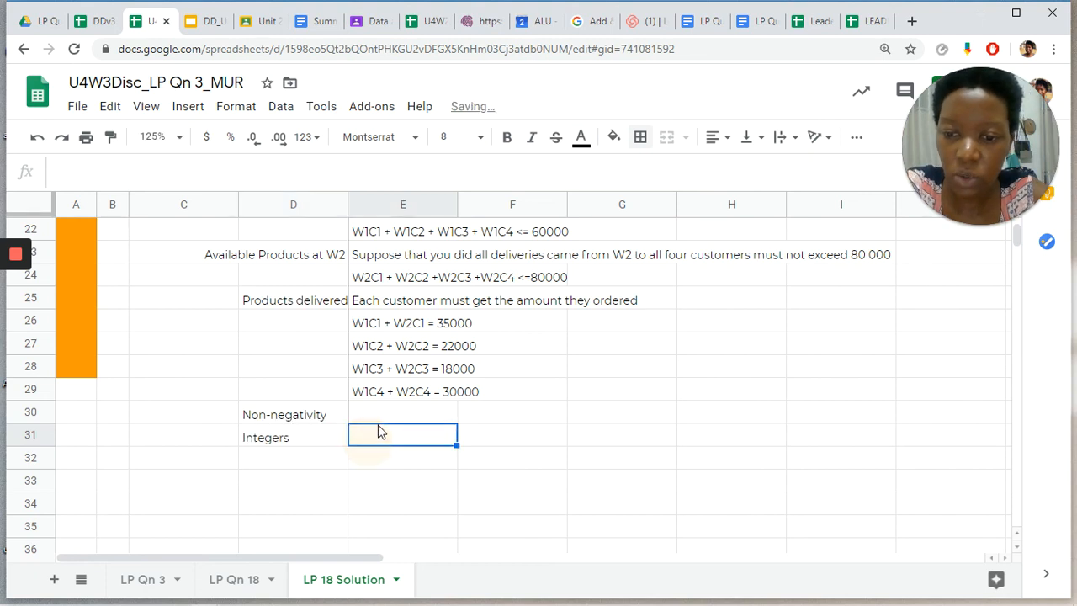
Step: Enter "*all" in E30 beside the Non-negativity label and move on to E31
{"action": "left_click", "coordinate": [378, 419]}
{"action": "type", "text": "*all"}
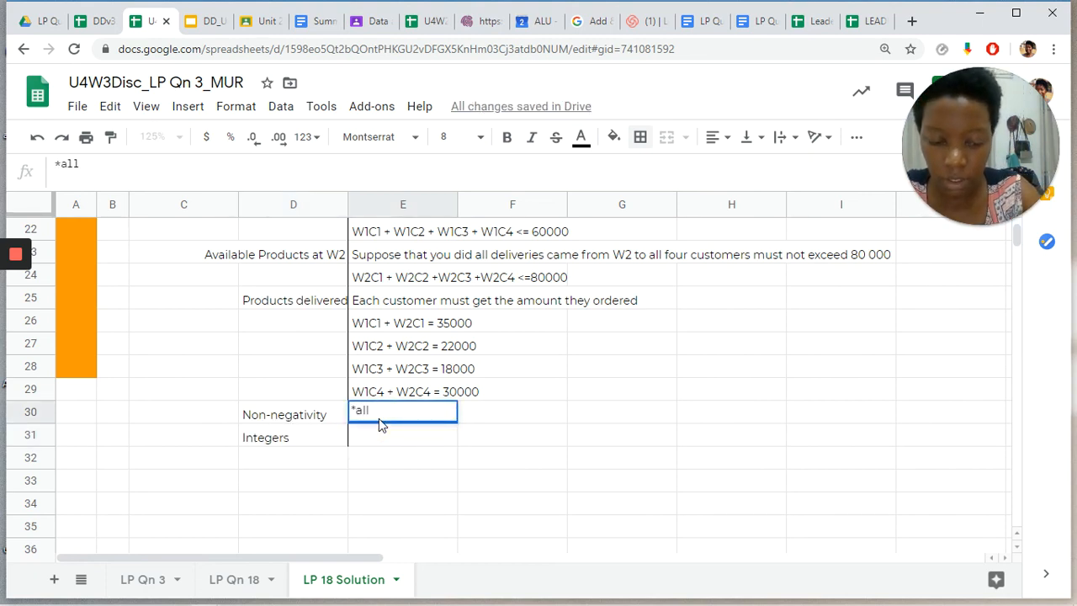
{"action": "key", "text": "Up"}
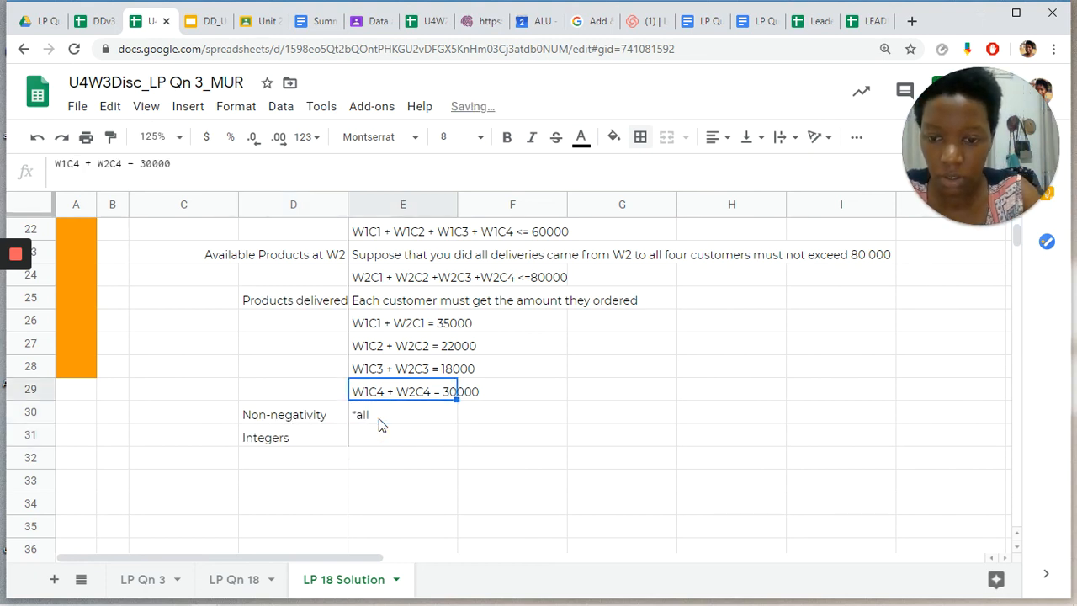
{"action": "key", "text": "Down"}
{"action": "key", "text": "Down"}
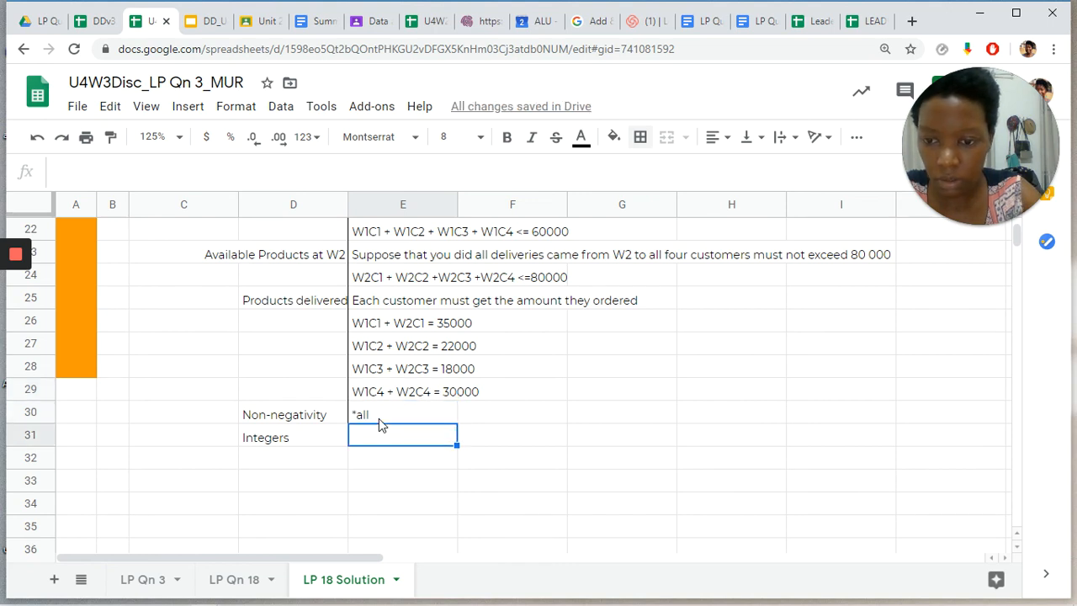
Step: Enter "*all" in E31 beside the Integers label
{"action": "type", "text": "*all"}
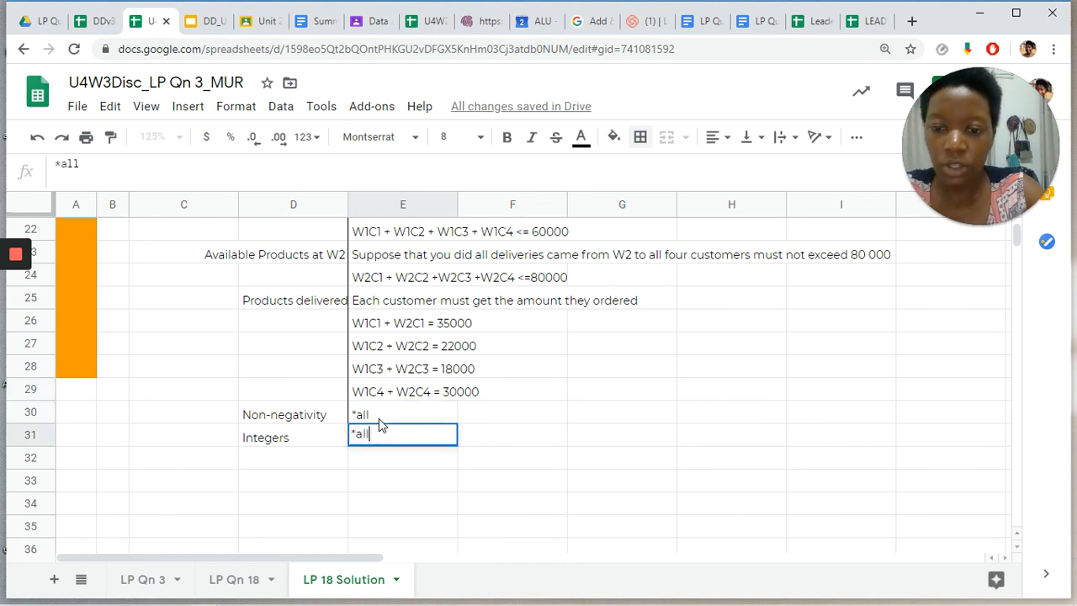
{"action": "left_click", "coordinate": [465, 439]}
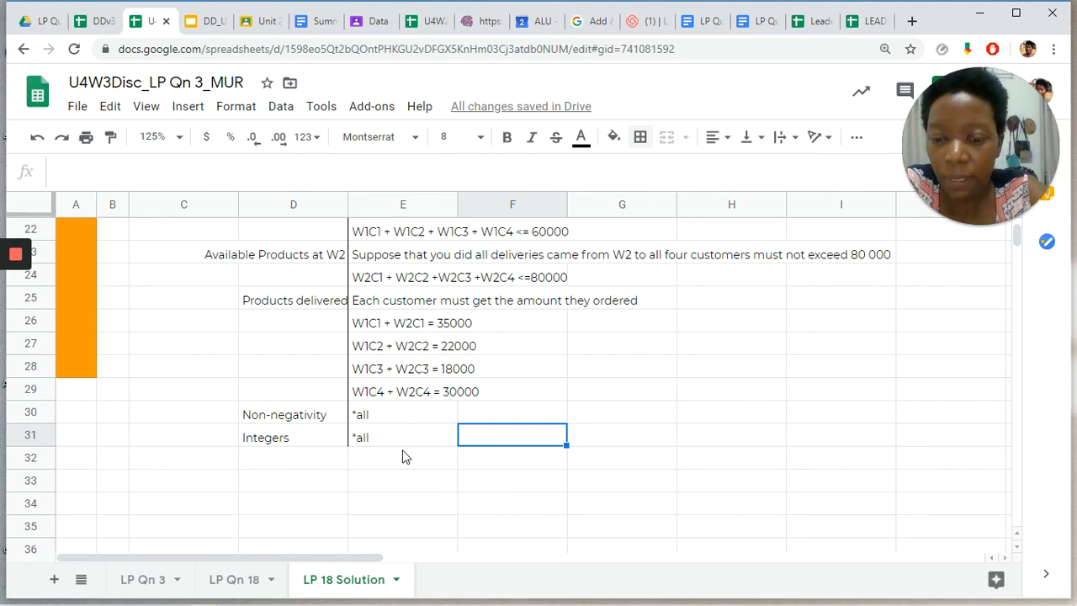
Step: Review the finished LP setup, from the question's cost table and decision variables through the objective function and all constraints
{"action": "scroll", "coordinate": [402, 455], "scroll_direction": "up", "scroll_amount": 1}
{"action": "scroll", "coordinate": [403, 456], "scroll_direction": "up", "scroll_amount": 3}
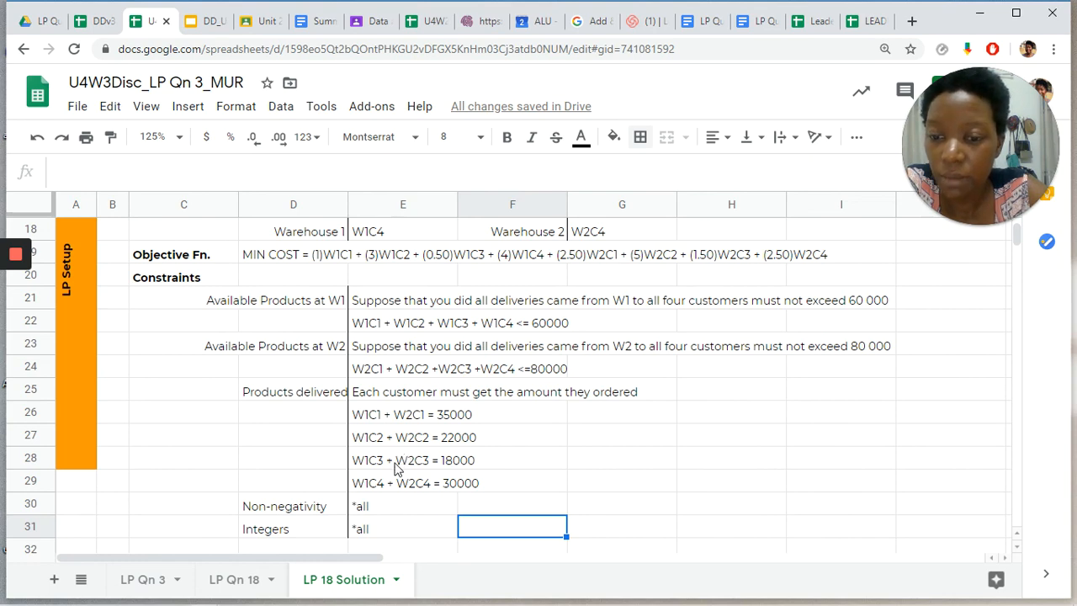
{"action": "scroll", "coordinate": [397, 468], "scroll_direction": "up", "scroll_amount": 3}
{"action": "scroll", "coordinate": [397, 468], "scroll_direction": "up", "scroll_amount": 8}
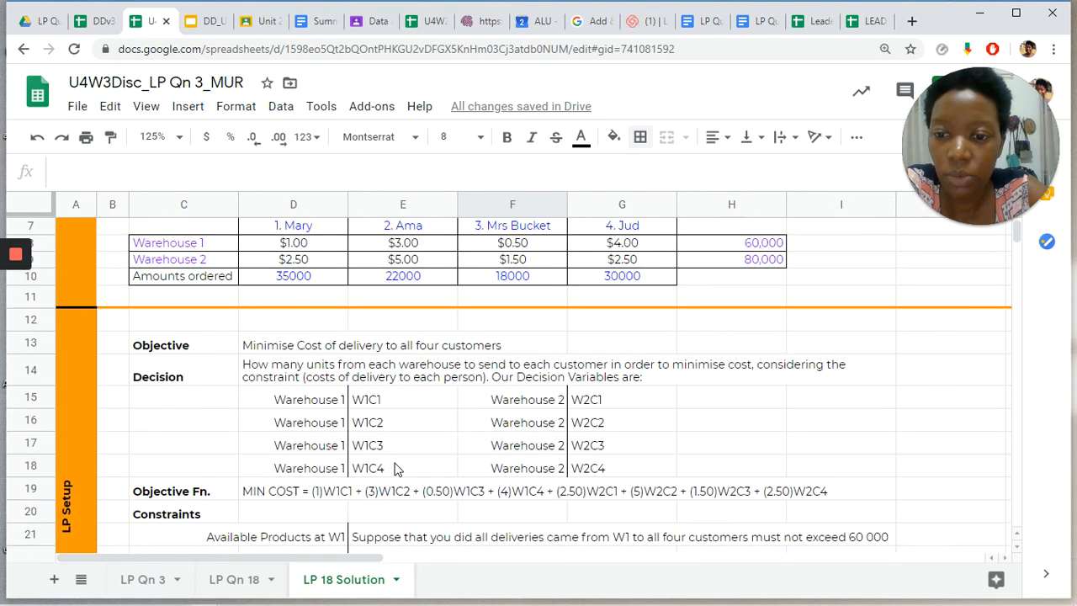
{"action": "scroll", "coordinate": [397, 469], "scroll_direction": "down", "scroll_amount": 10}
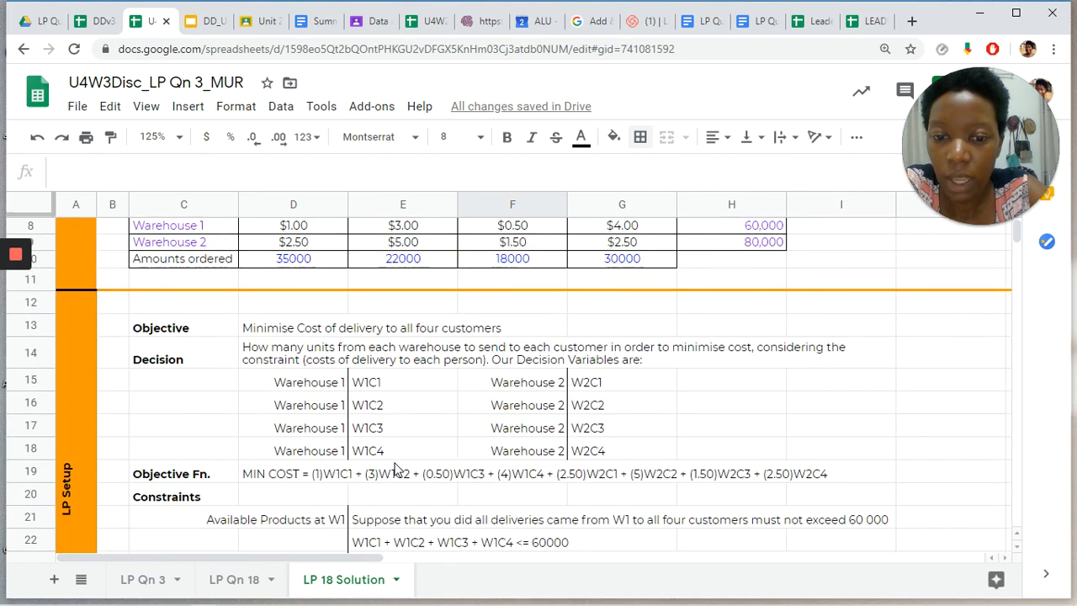
{"action": "scroll", "coordinate": [397, 468], "scroll_direction": "down", "scroll_amount": 1}
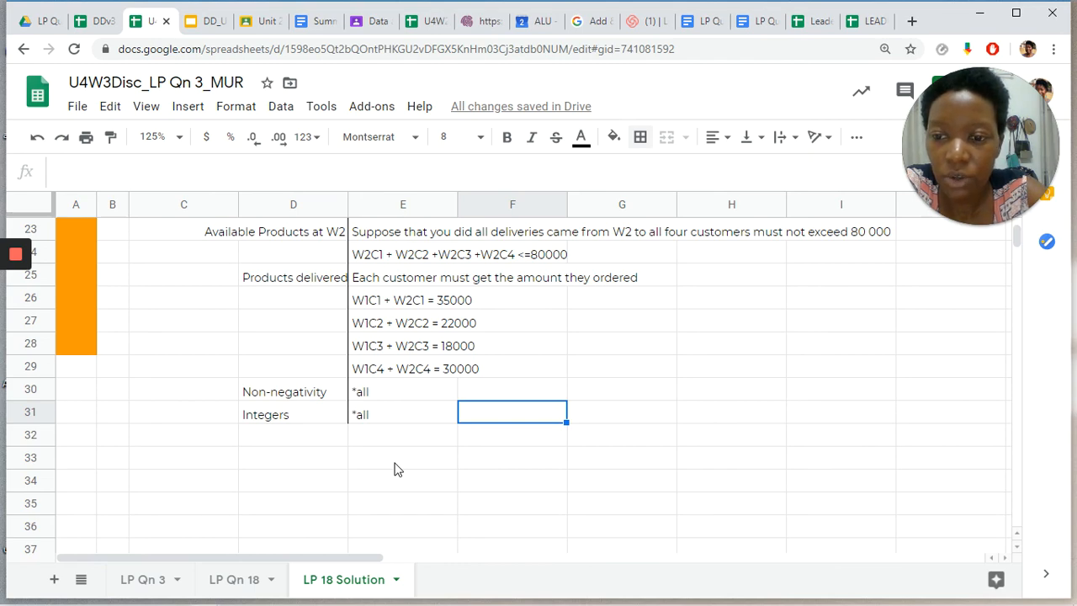
{"action": "scroll", "coordinate": [397, 468], "scroll_direction": "up", "scroll_amount": 4}
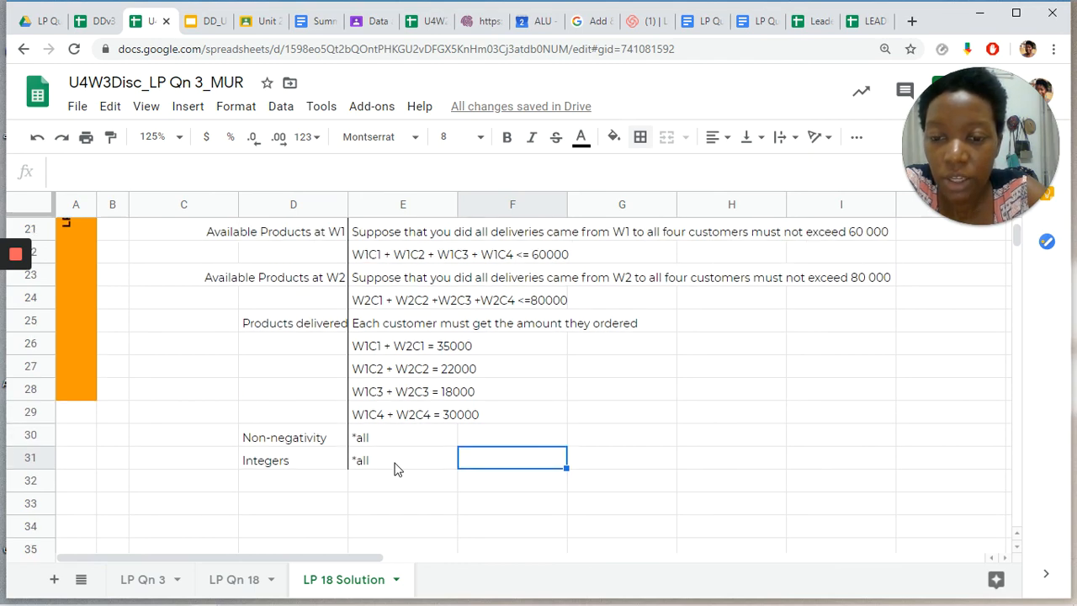
{"action": "scroll", "coordinate": [395, 469], "scroll_direction": "up", "scroll_amount": 6}
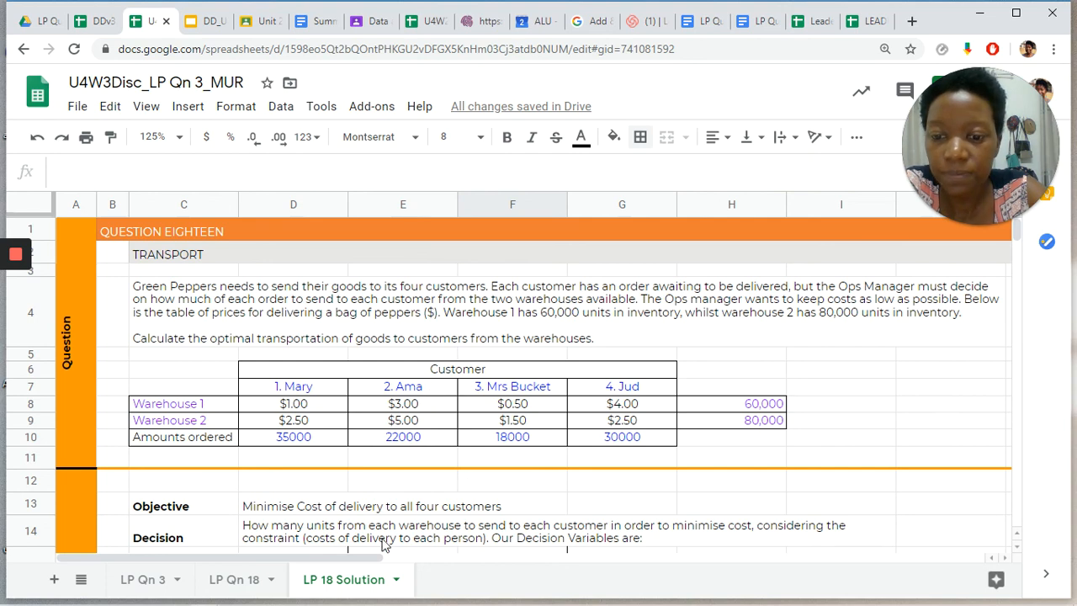
{"action": "scroll", "coordinate": [383, 543], "scroll_direction": "down", "scroll_amount": 1}
{"action": "scroll", "coordinate": [383, 543], "scroll_direction": "down", "scroll_amount": 8}
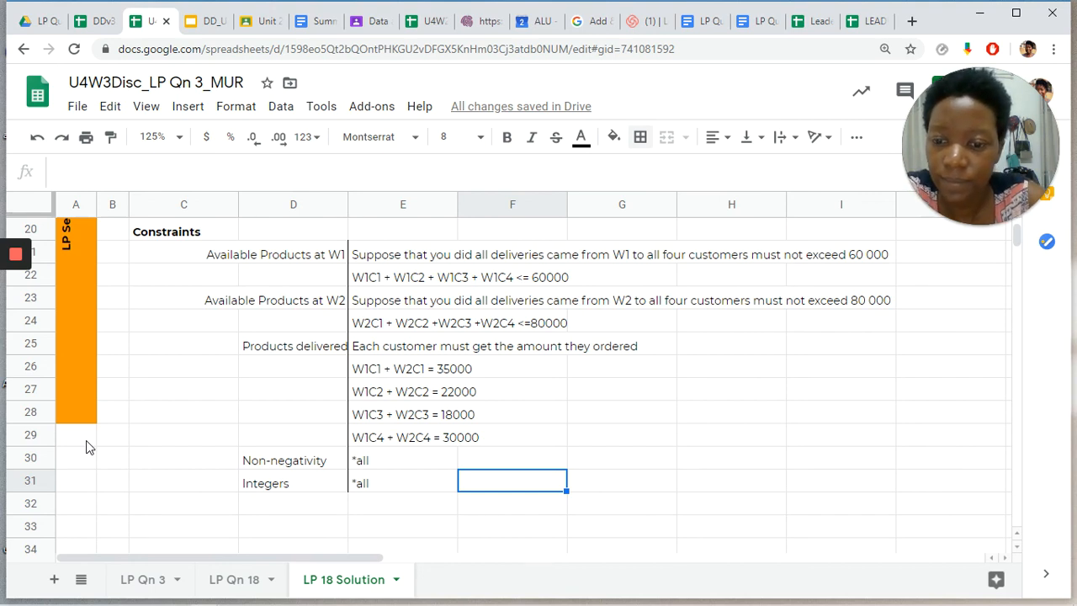
{"action": "mouse_move", "coordinate": [15, 261]}
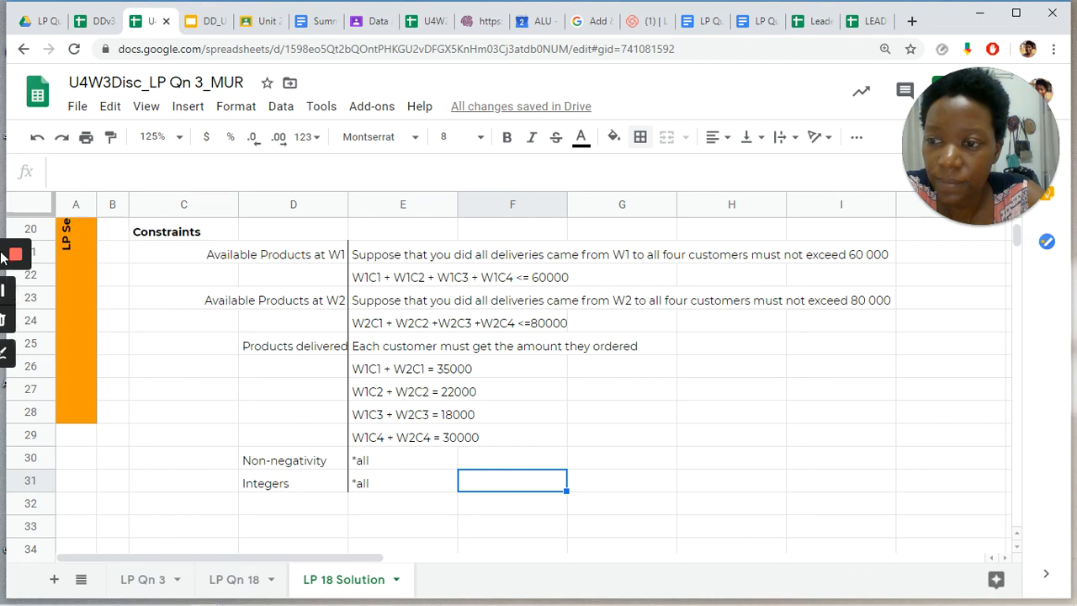